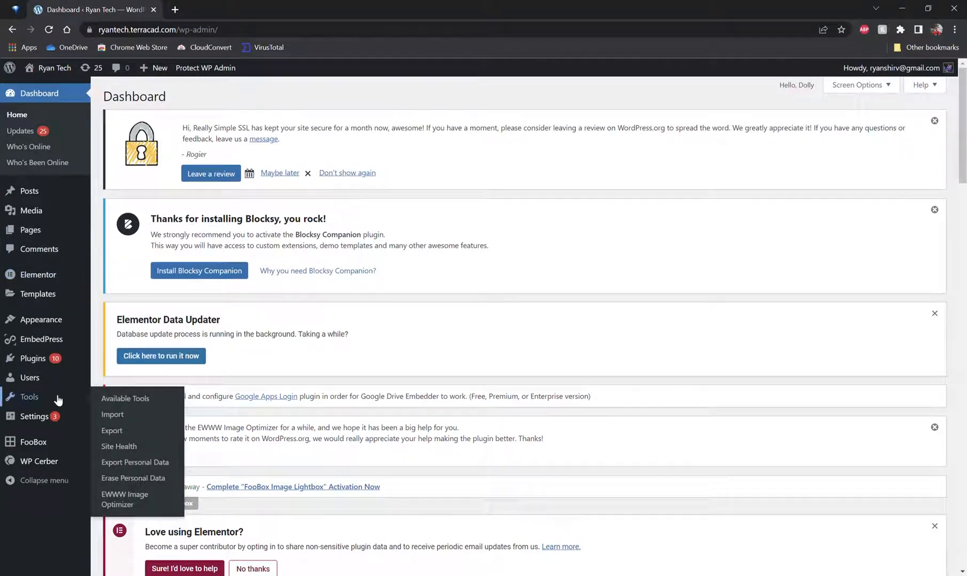
Step: Search the plugin directory for wp reset and install the WP Reset plugin
mouse_move(40, 356)
left_click(120, 375)
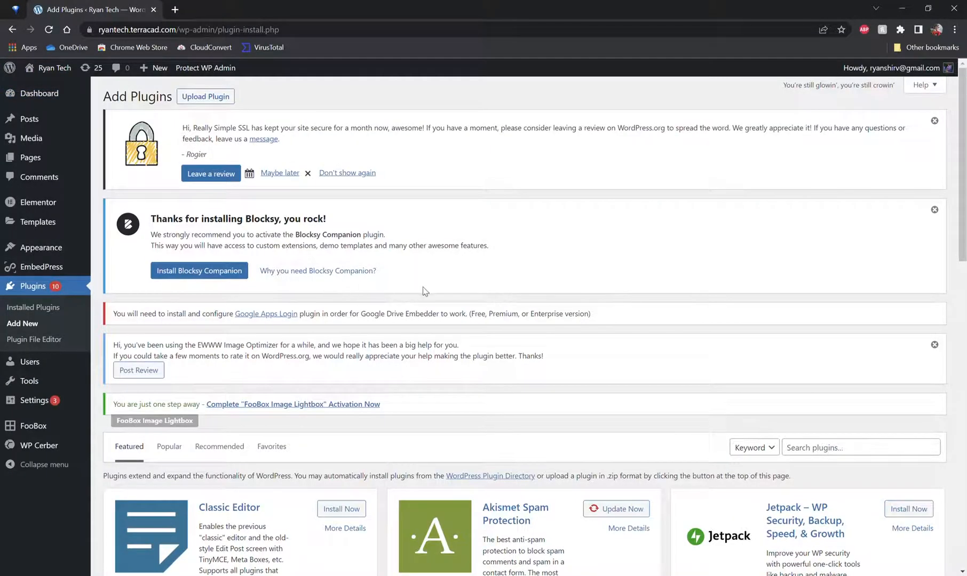
left_click(801, 455)
type("wp reset")
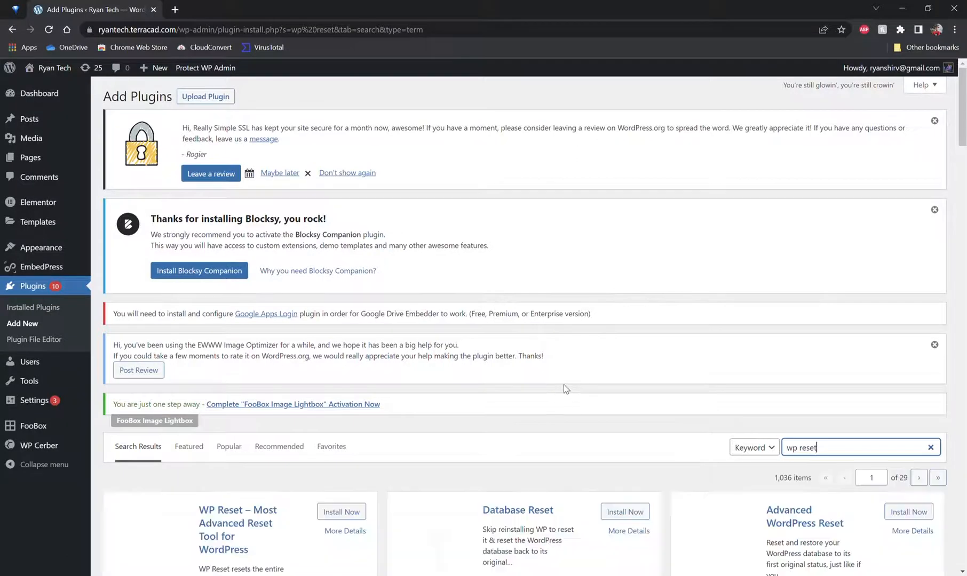
scroll(561, 417, "down", 4)
left_click(399, 341)
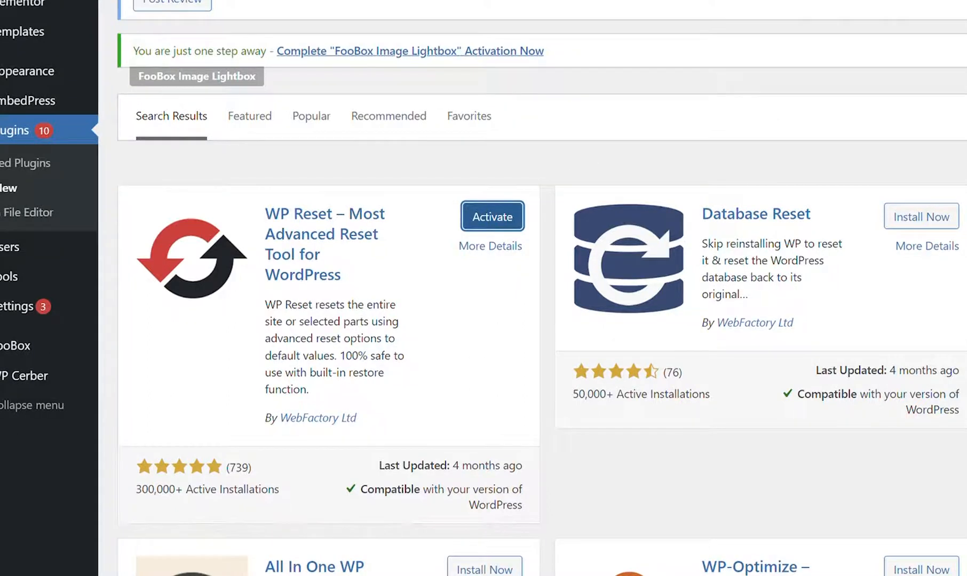
Step: Activate WP Reset, dismiss its welcome notice, and open the WP Reset tool page
left_click(492, 216)
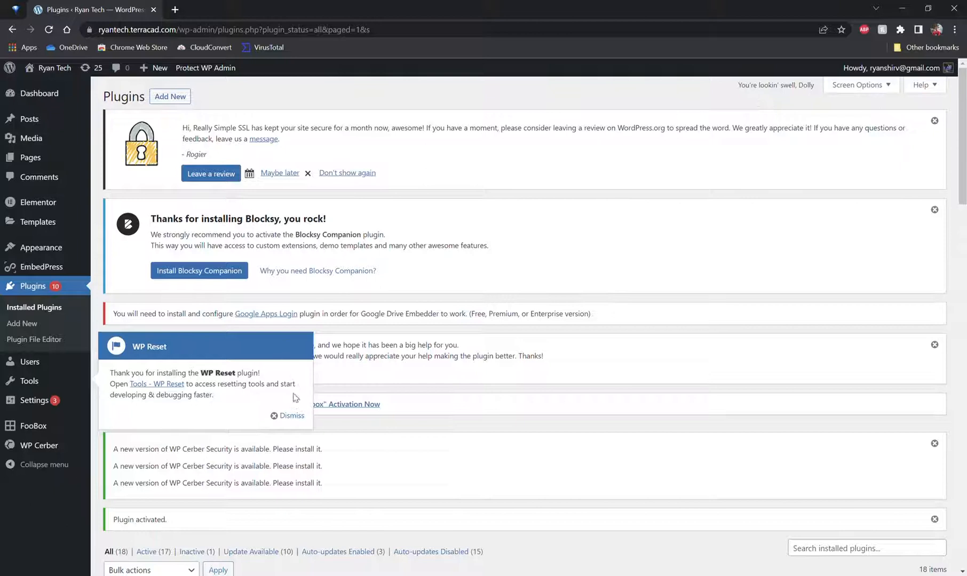
left_click(288, 416)
mouse_move(69, 384)
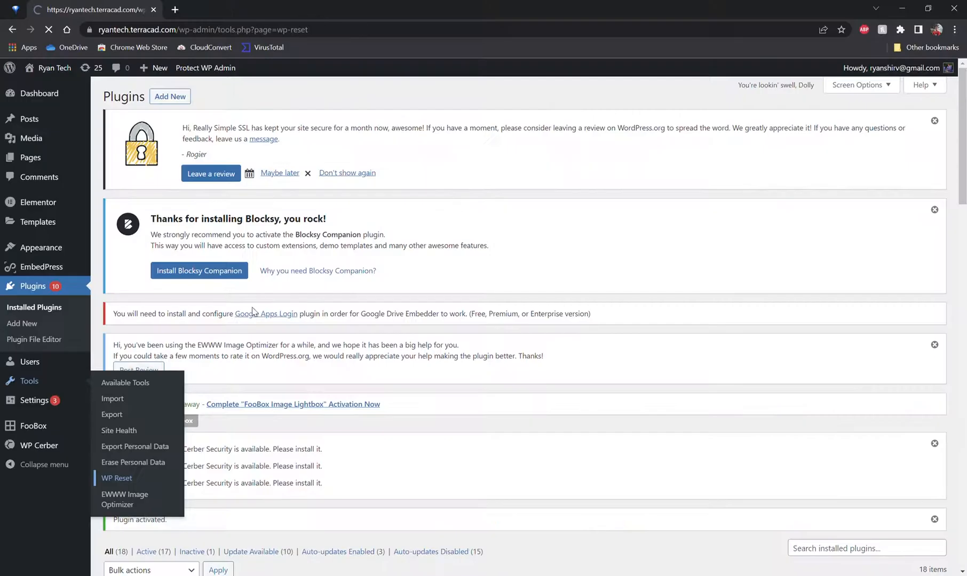
left_click(297, 563)
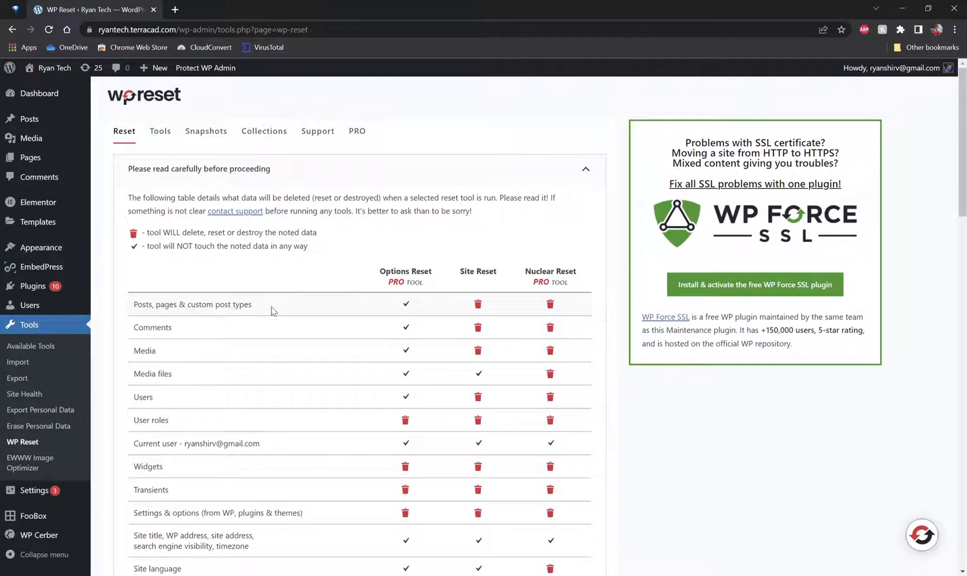
Step: Run Site Reset by entering reset as the confirmation and confirming Reset WordPress
scroll(465, 287, "down", 5)
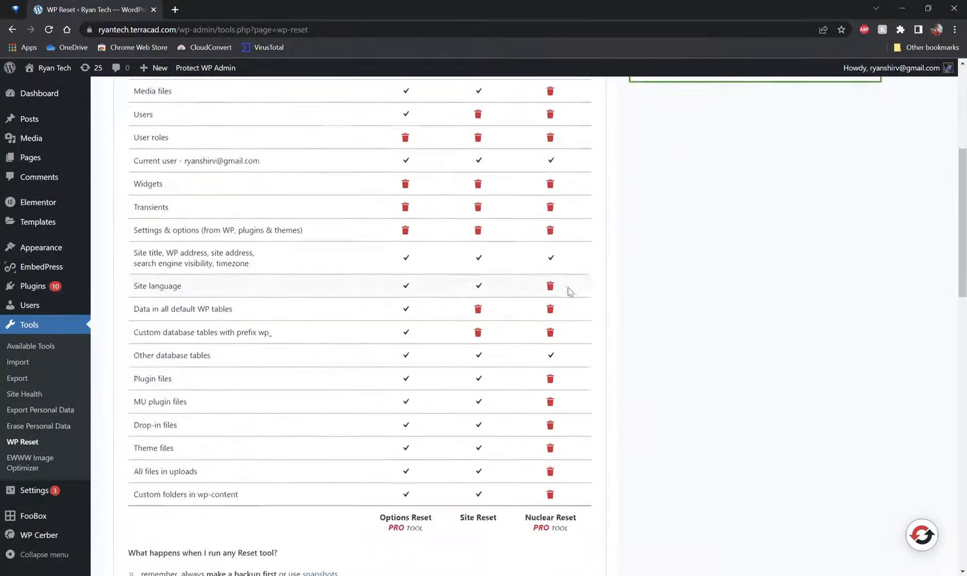
scroll(394, 278, "down", 12)
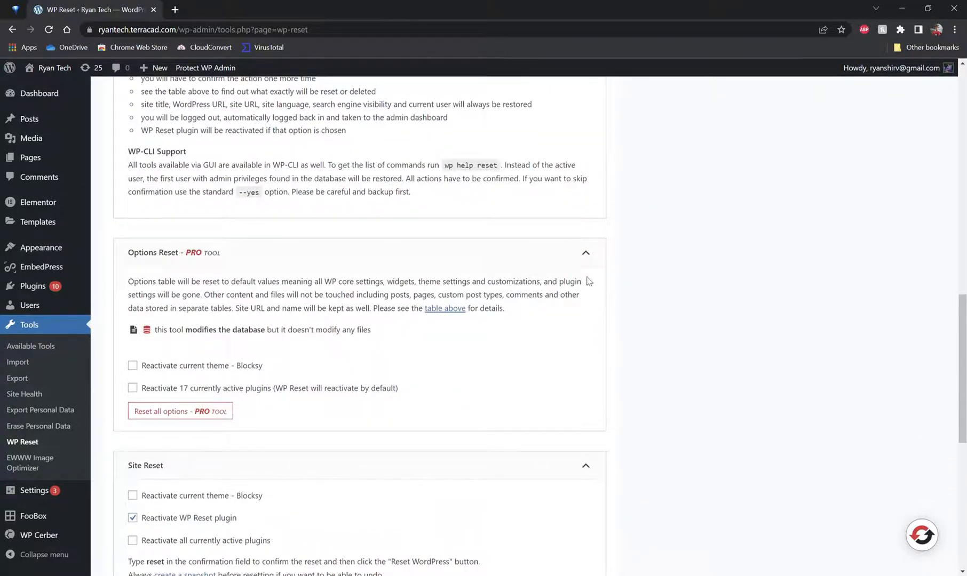
scroll(341, 272, "down", 2)
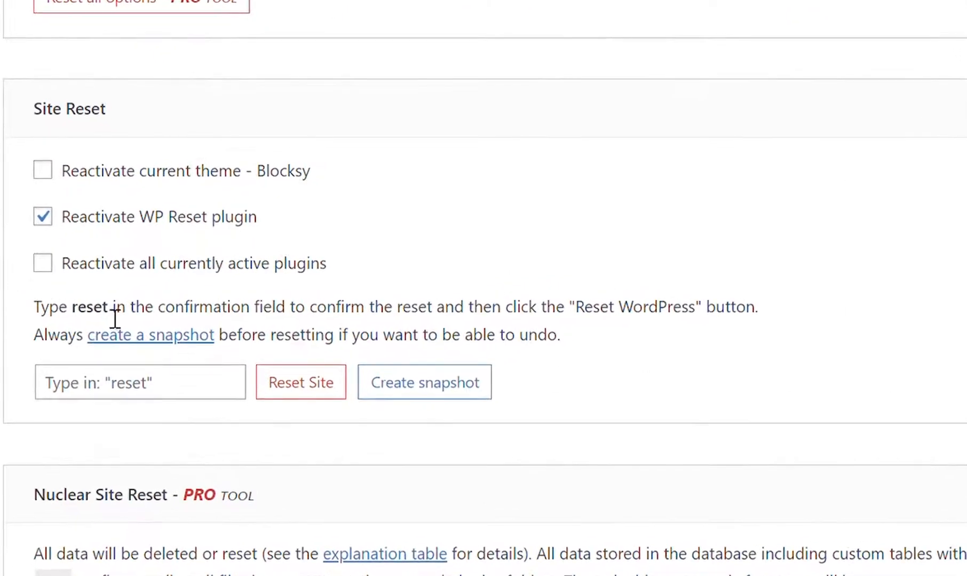
left_click(220, 399)
type("reset")
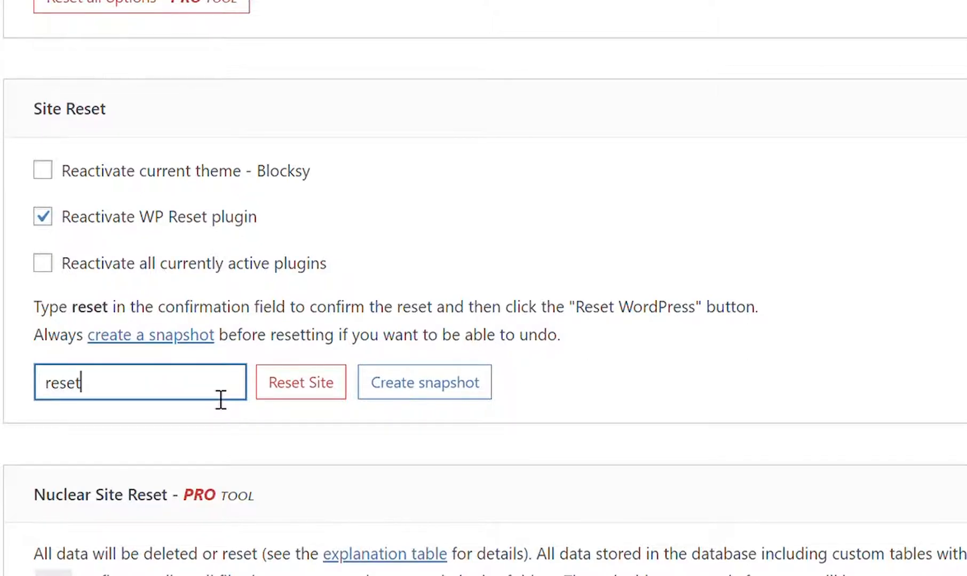
left_click(296, 392)
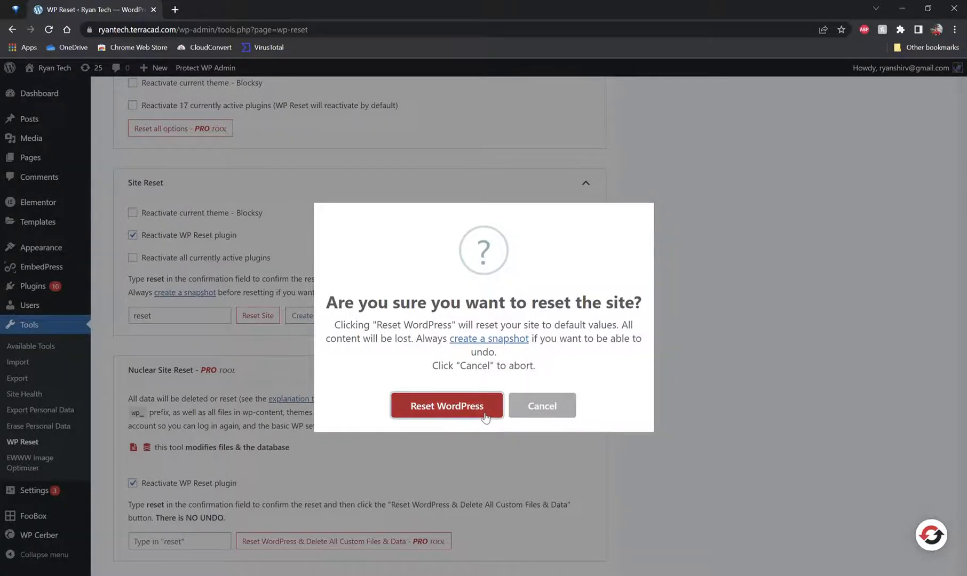
left_click(446, 406)
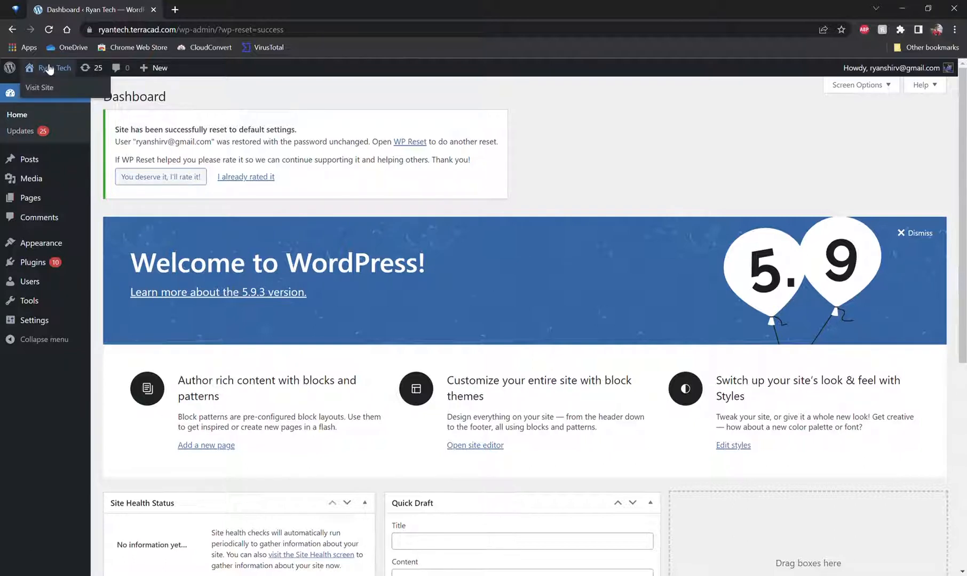
Step: View the reset site's front end and return to the dashboard
left_click(49, 70)
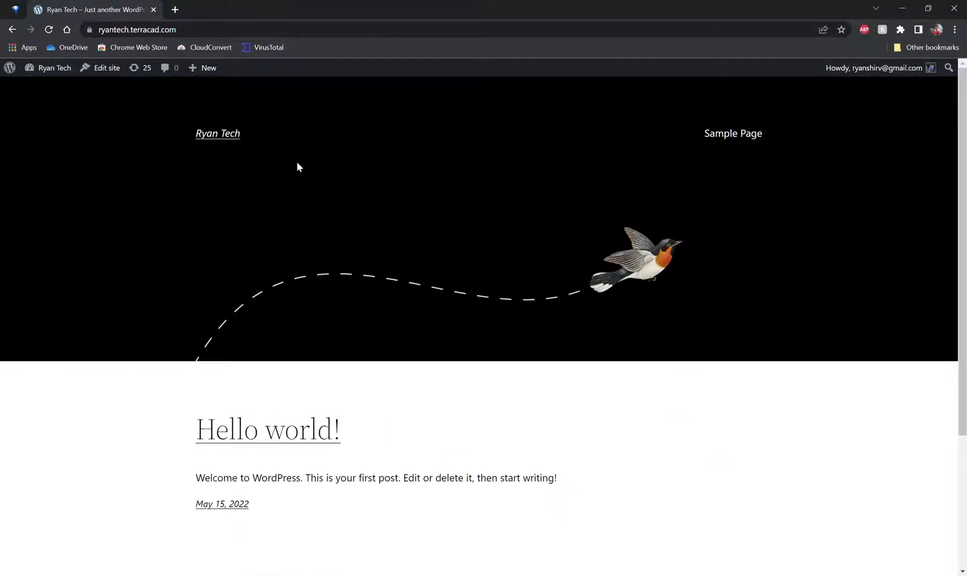
scroll(256, 167, "down", 3)
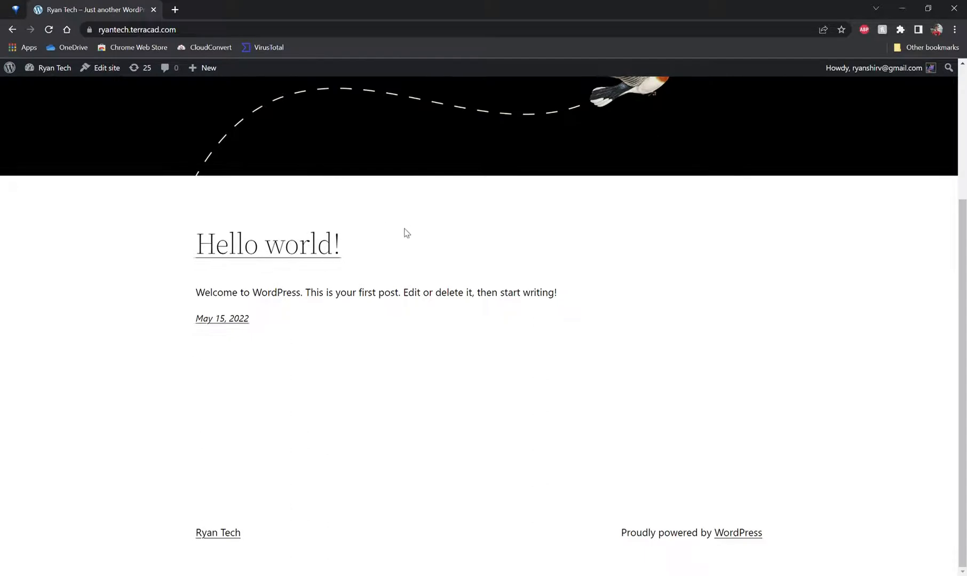
scroll(403, 230, "up", 3)
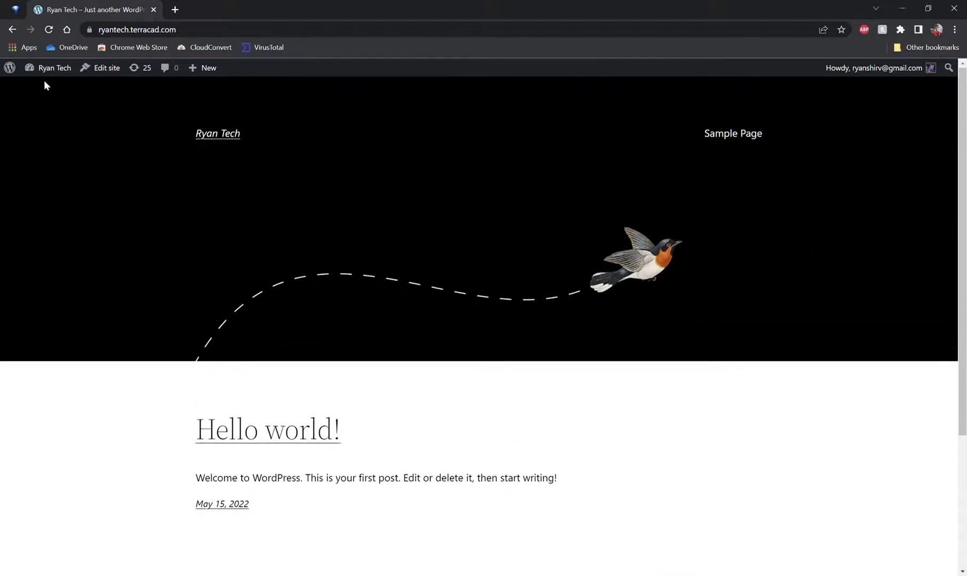
mouse_move(54, 77)
left_click(53, 87)
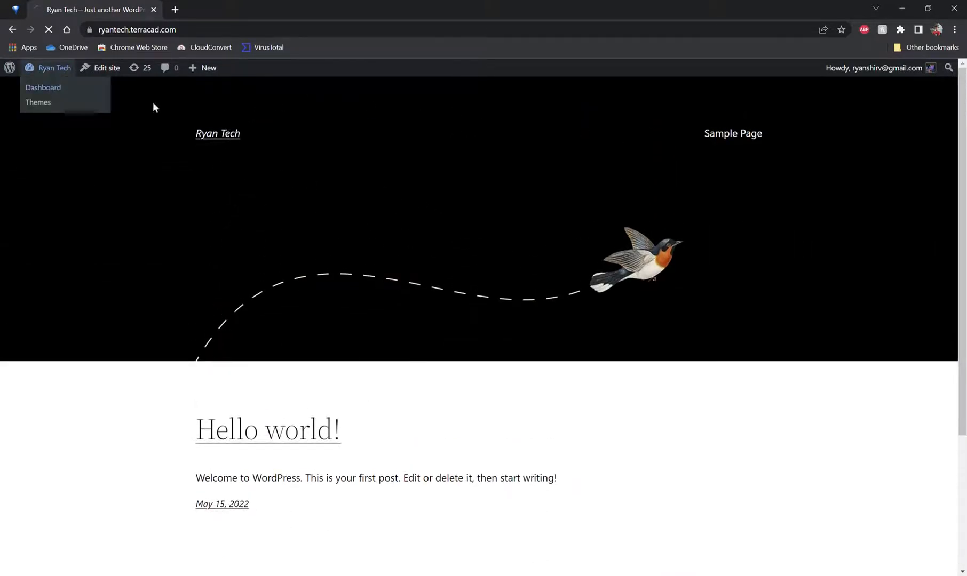
mouse_move(50, 83)
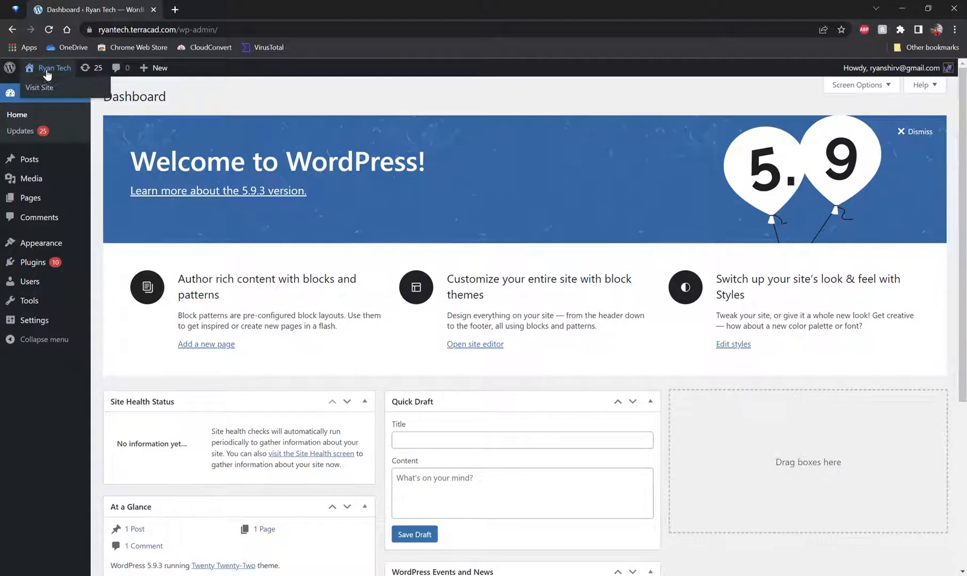
left_click(48, 87)
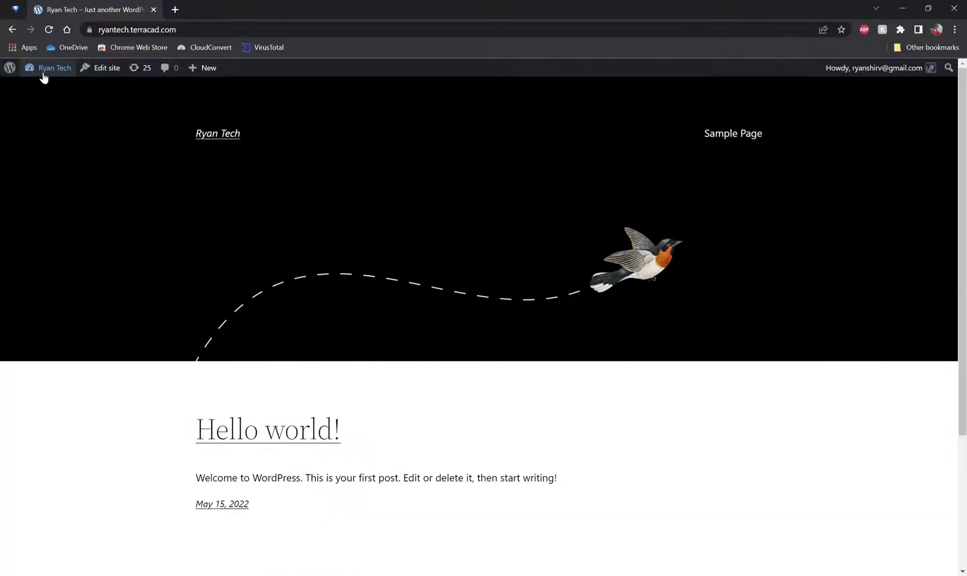
mouse_move(53, 79)
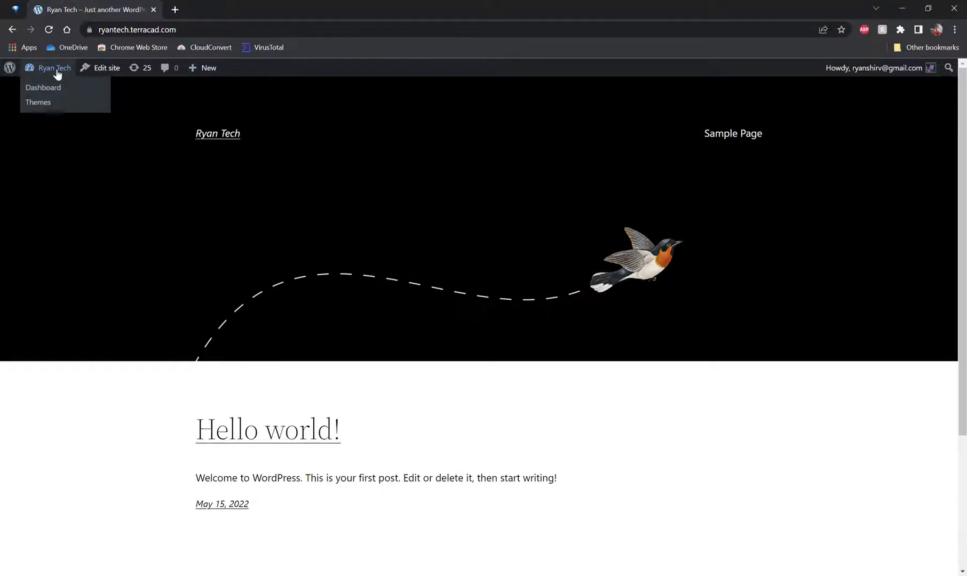
left_click(59, 93)
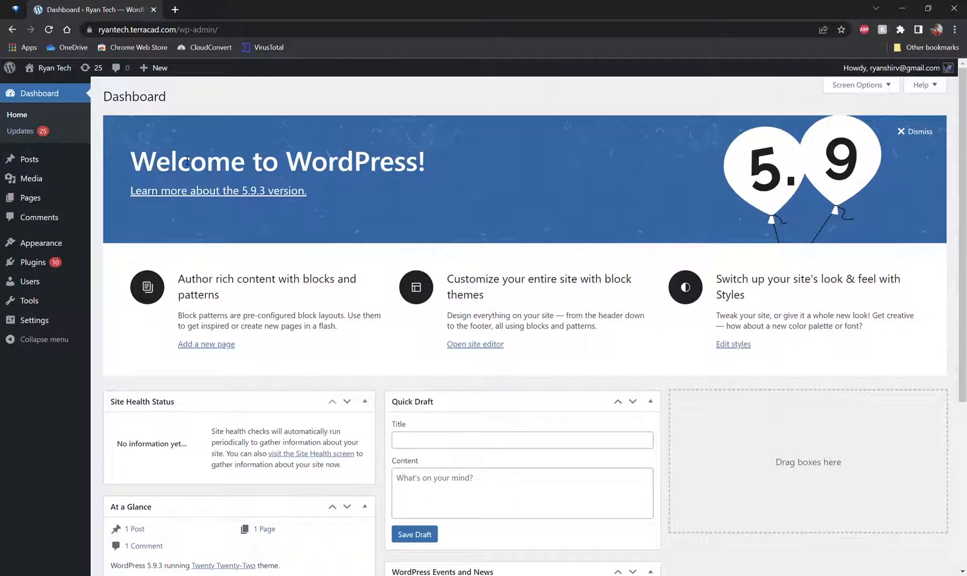
Step: Open the installed themes list and browse through the available themes
left_click_drag(218, 30, 186, 37)
left_click(283, 114)
mouse_move(32, 170)
mouse_move(52, 260)
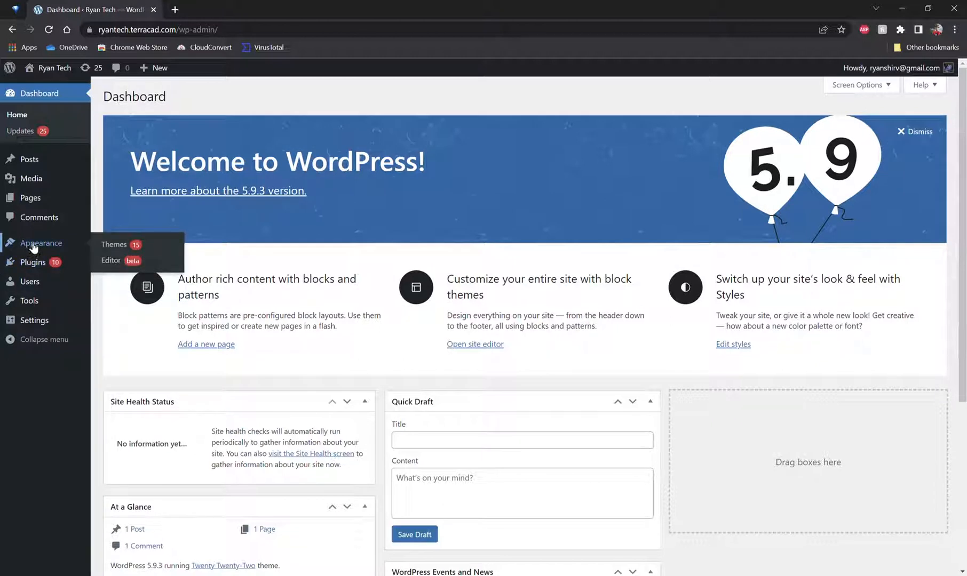
left_click(112, 246)
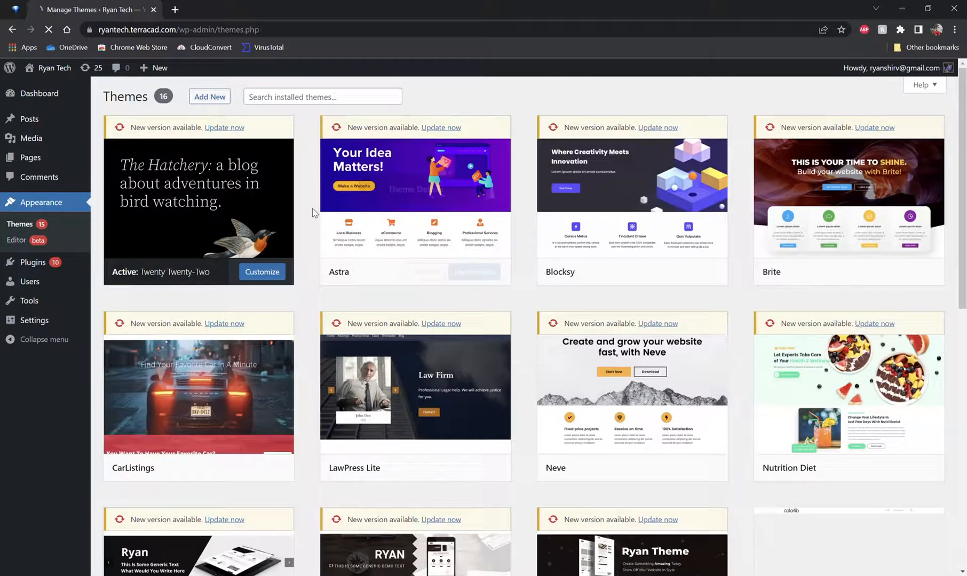
scroll(455, 230, "down", 4)
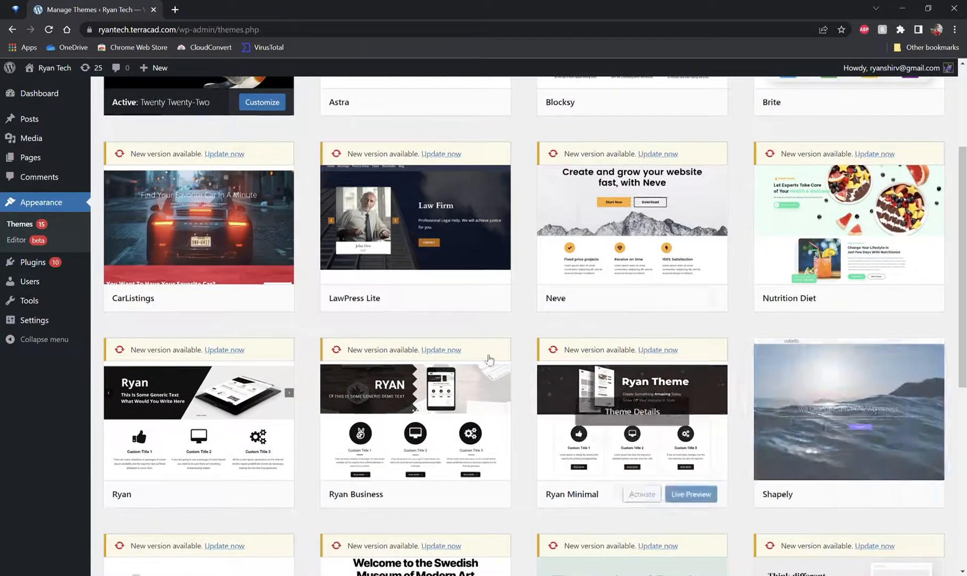
scroll(482, 360, "down", 2)
scroll(553, 384, "down", 4)
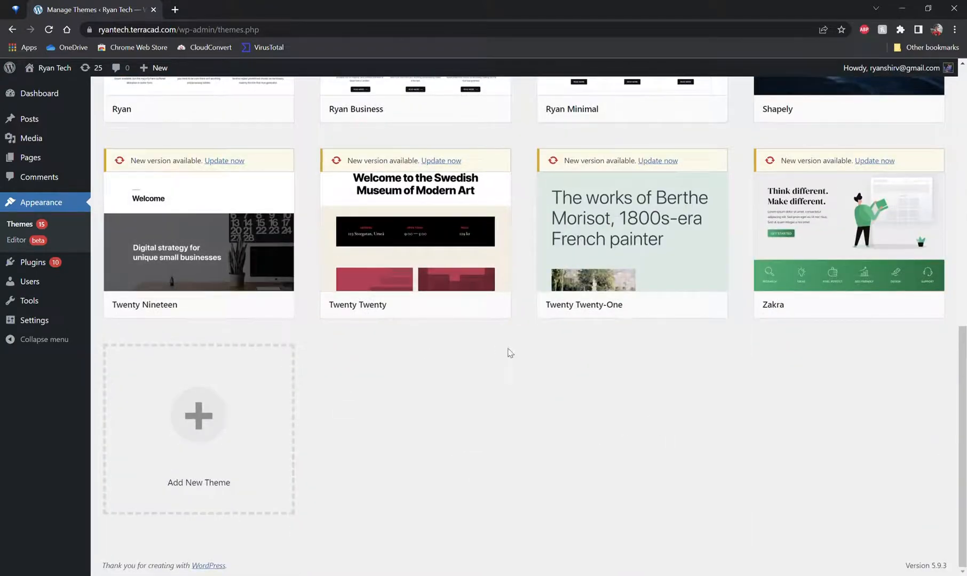
scroll(507, 352, "up", 5)
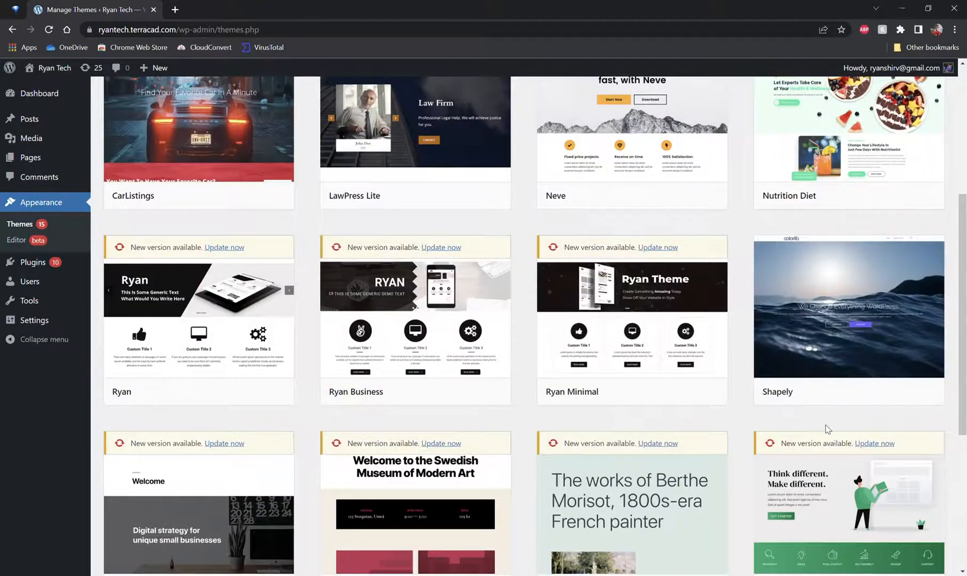
scroll(826, 428, "up", 5)
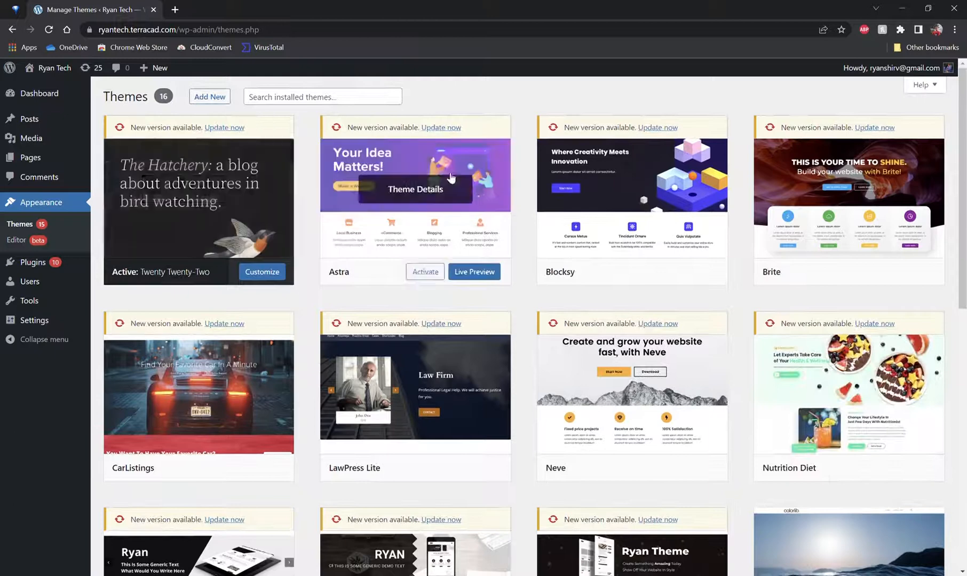
Step: Open the Add Themes page and browse the popular themes
left_click(364, 104)
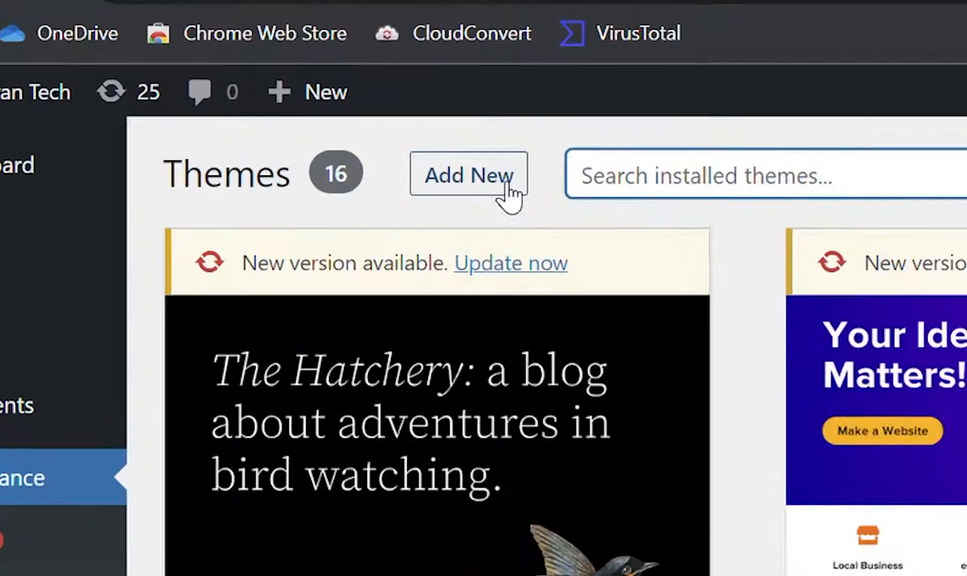
left_click(222, 99)
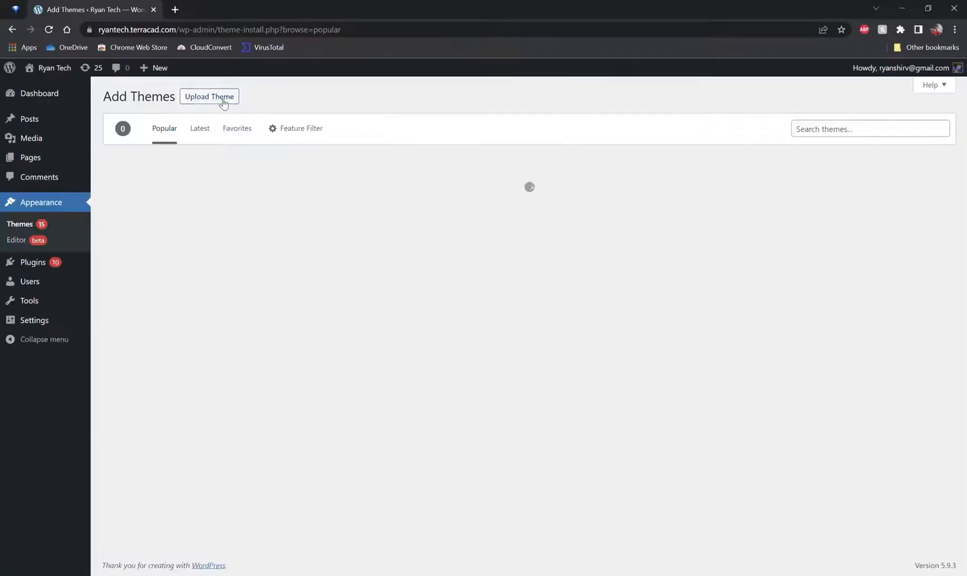
scroll(640, 304, "down", 8)
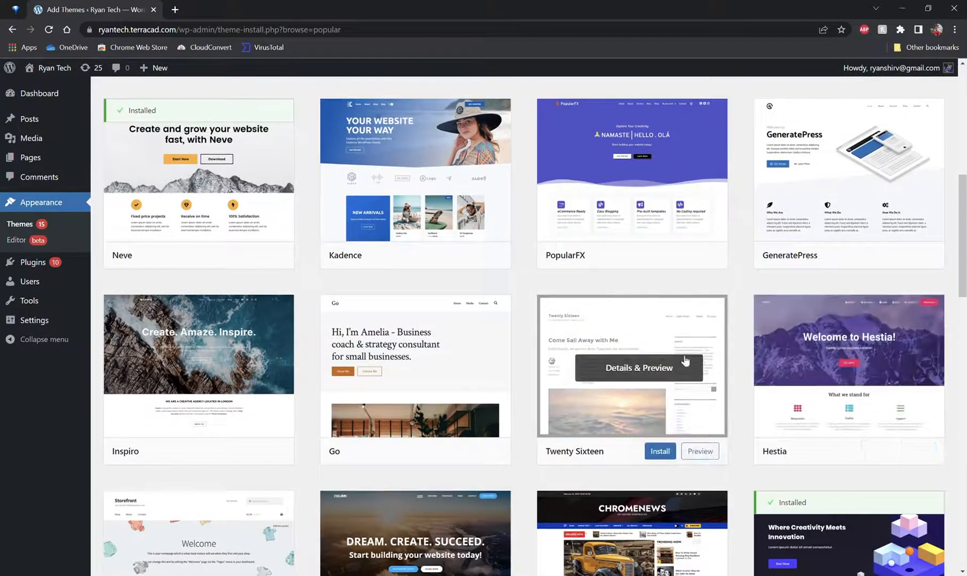
scroll(411, 369, "down", 6)
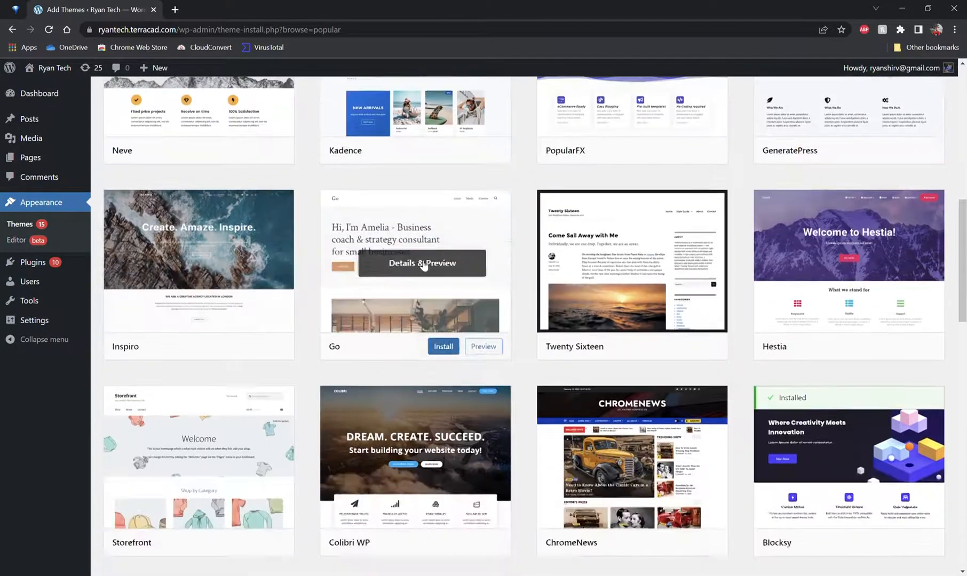
scroll(407, 371, "down", 8)
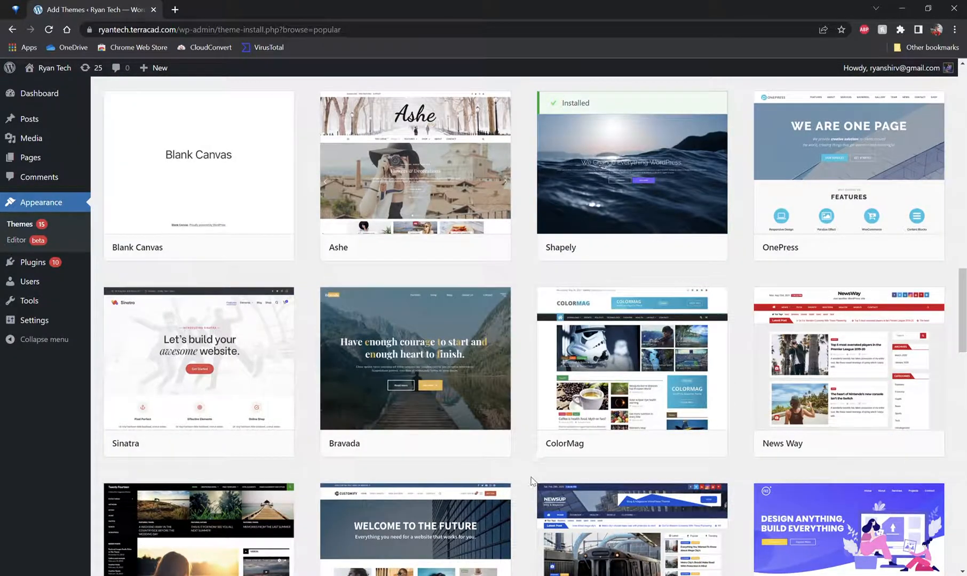
scroll(533, 459, "down", 7)
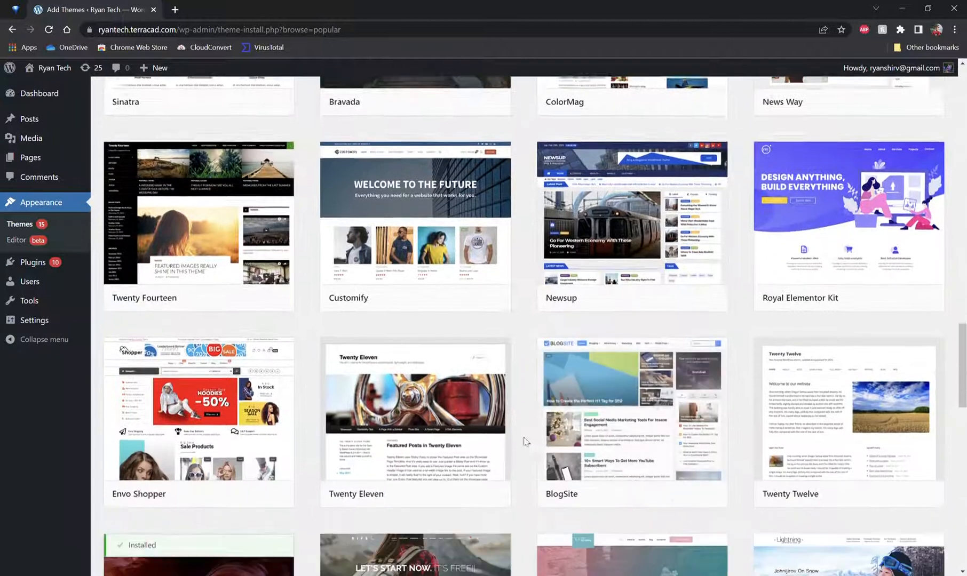
scroll(520, 376, "up", 13)
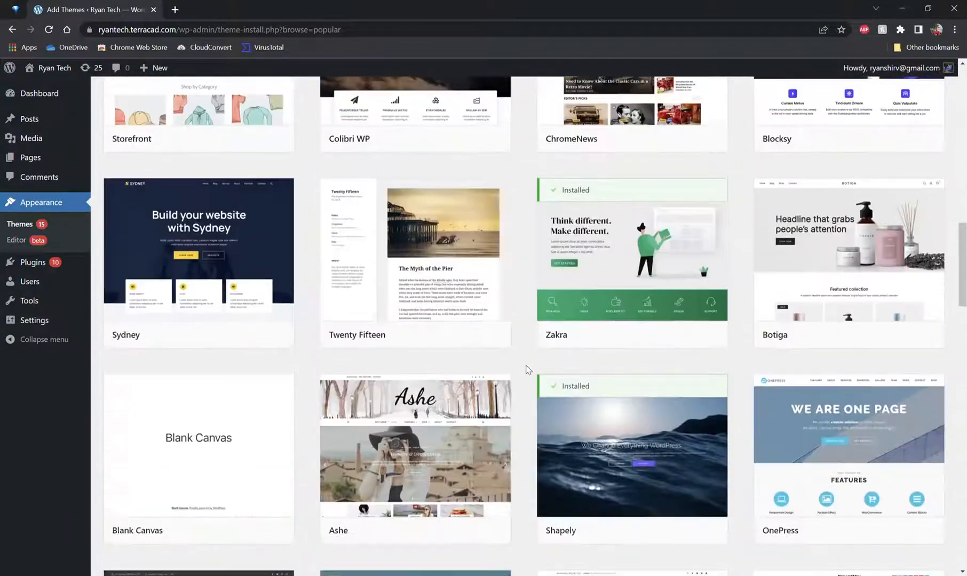
scroll(527, 369, "up", 4)
scroll(527, 368, "down", 3)
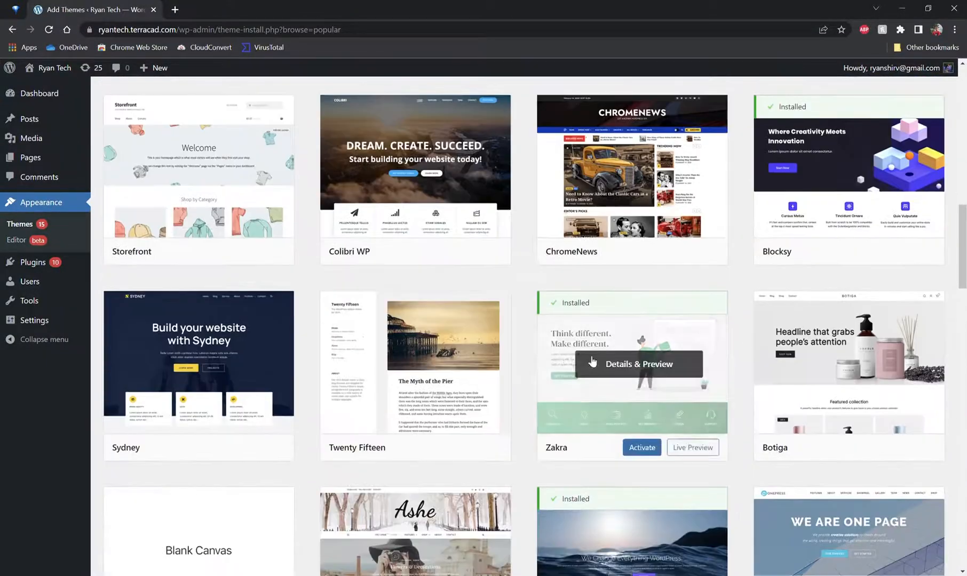
scroll(525, 360, "up", 4)
scroll(524, 358, "up", 4)
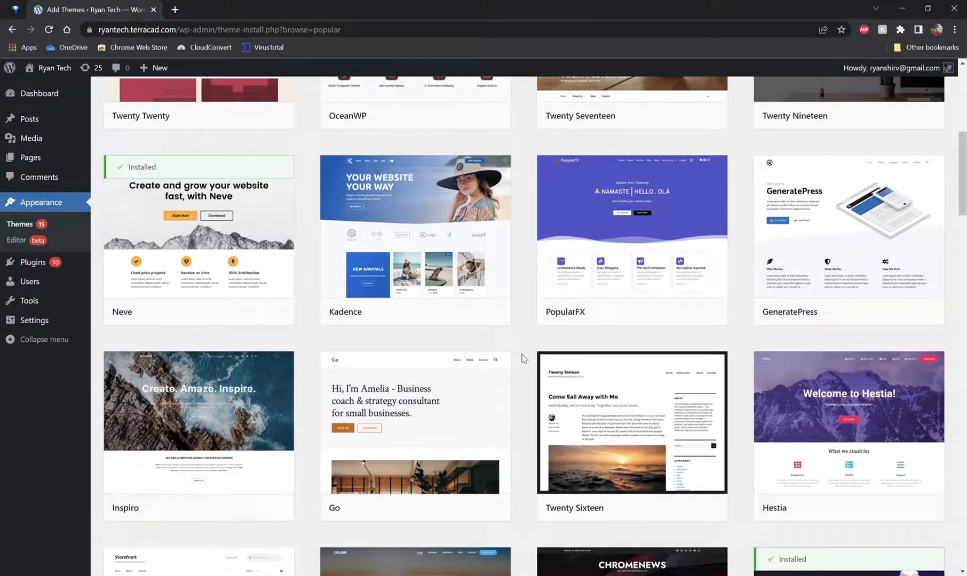
Step: Open the installed themes list, scroll through it and activate the Nutrition Diet theme
scroll(523, 358, "up", 7)
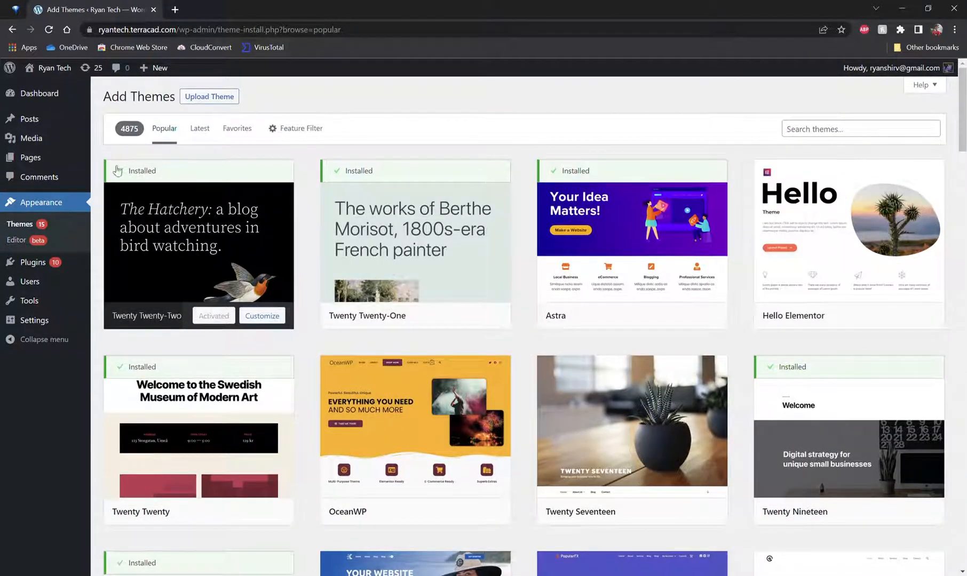
left_click(41, 223)
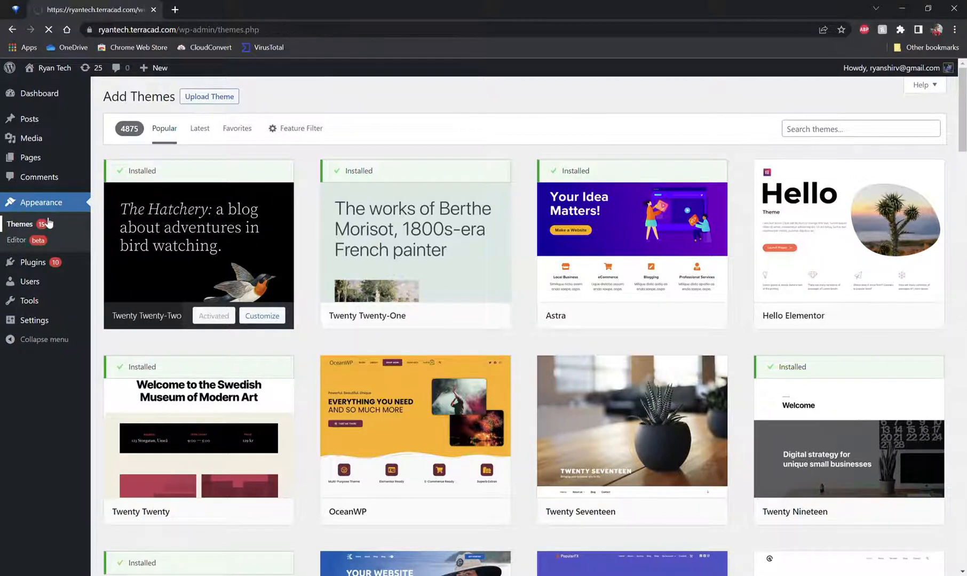
scroll(353, 249, "down", 4)
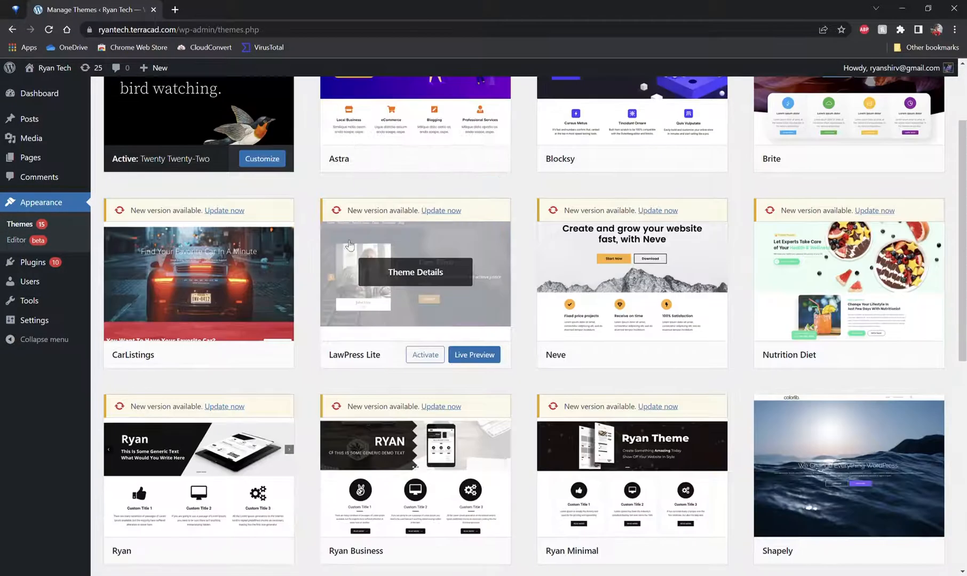
scroll(374, 256, "down", 7)
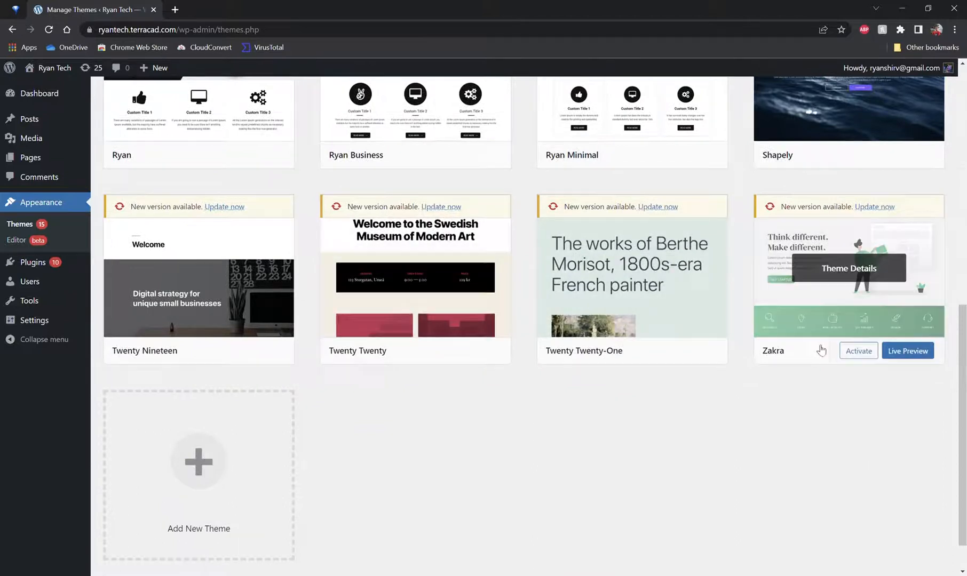
scroll(584, 421, "up", 4)
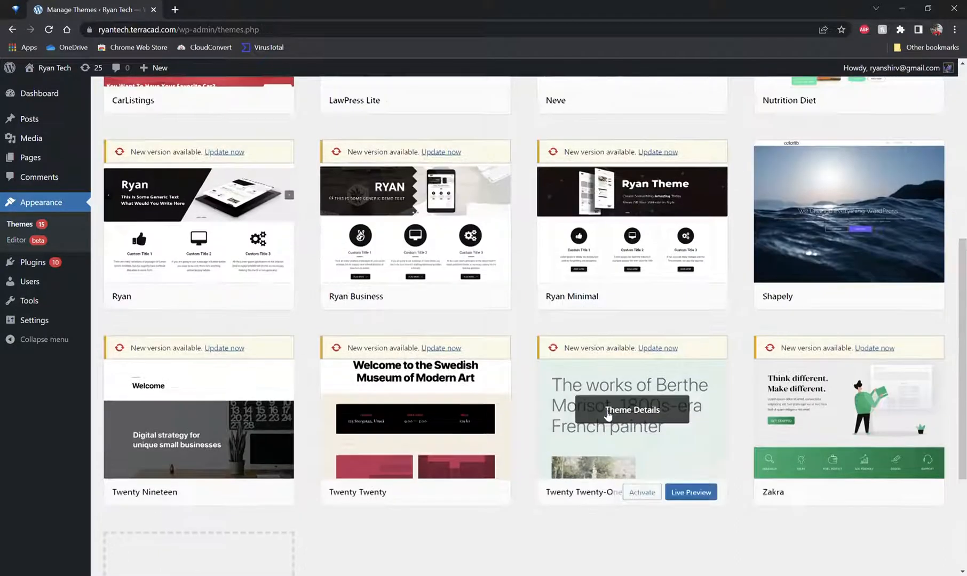
scroll(753, 401, "up", 3)
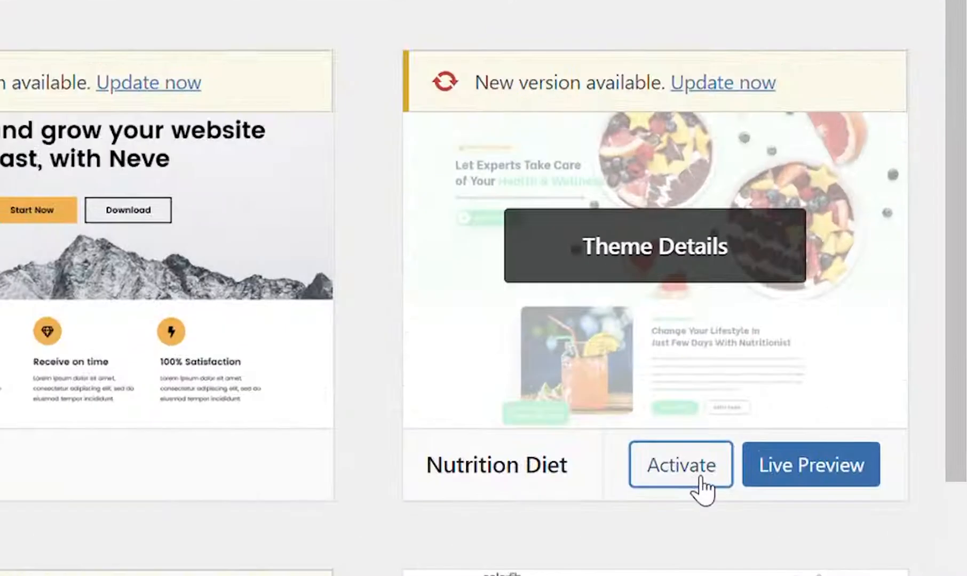
left_click(699, 480)
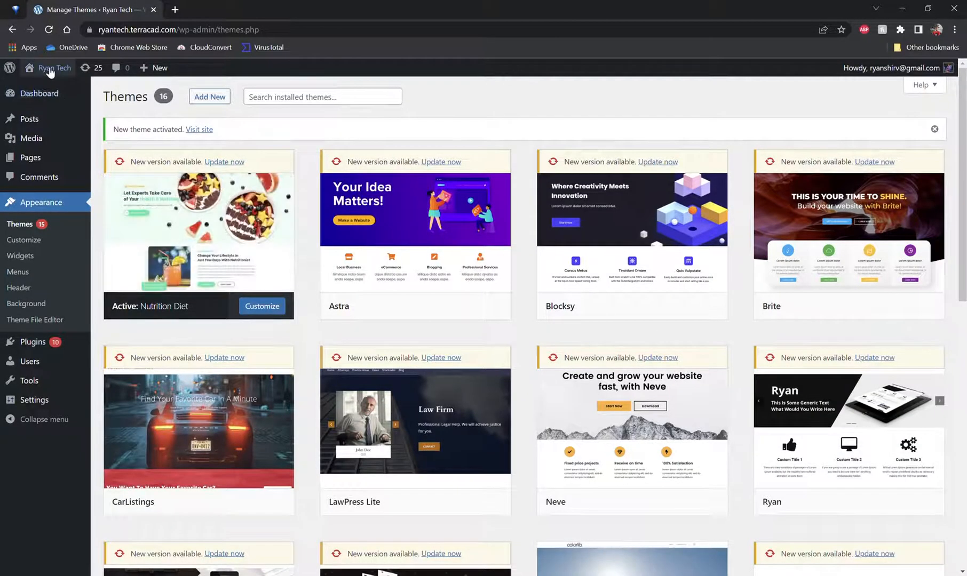
Step: Open the site's front end in a new tab to view the new theme, then close that tab
mouse_move(49, 79)
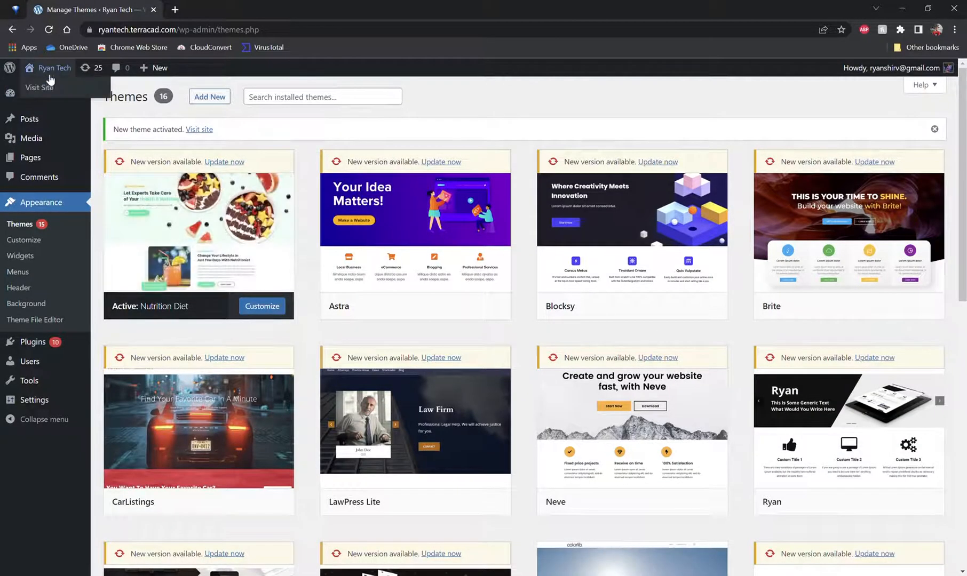
middle_click(69, 93)
left_click(203, 8)
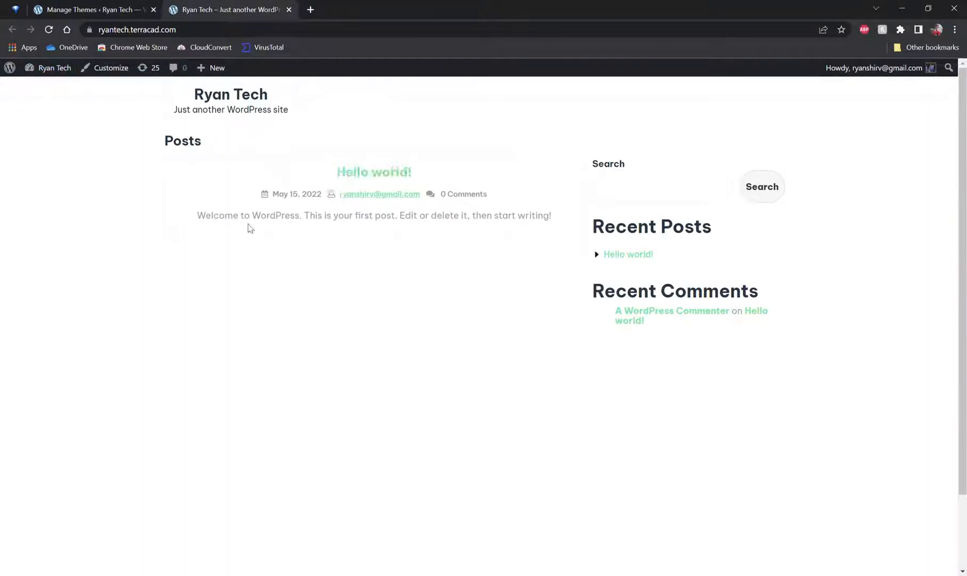
left_click(81, 4)
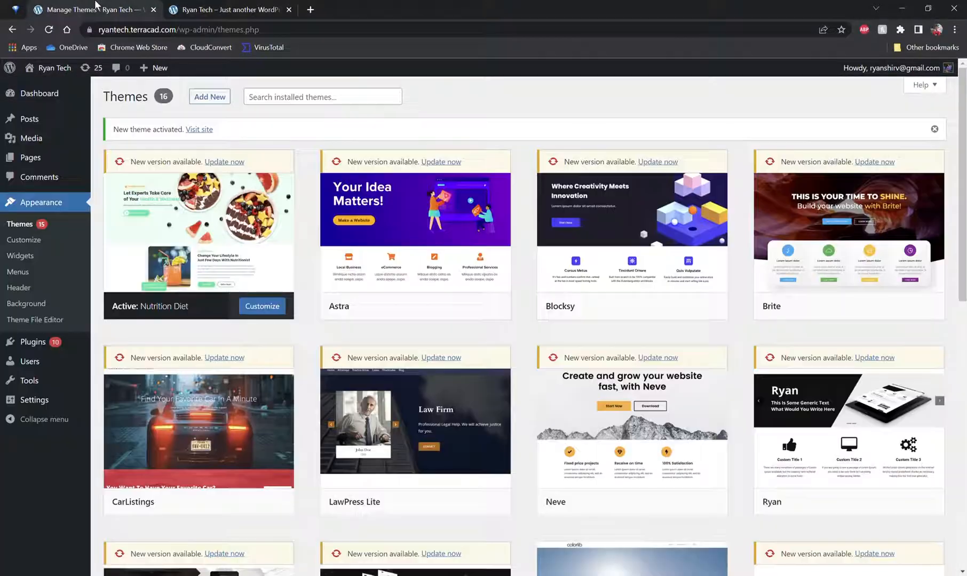
left_click(288, 9)
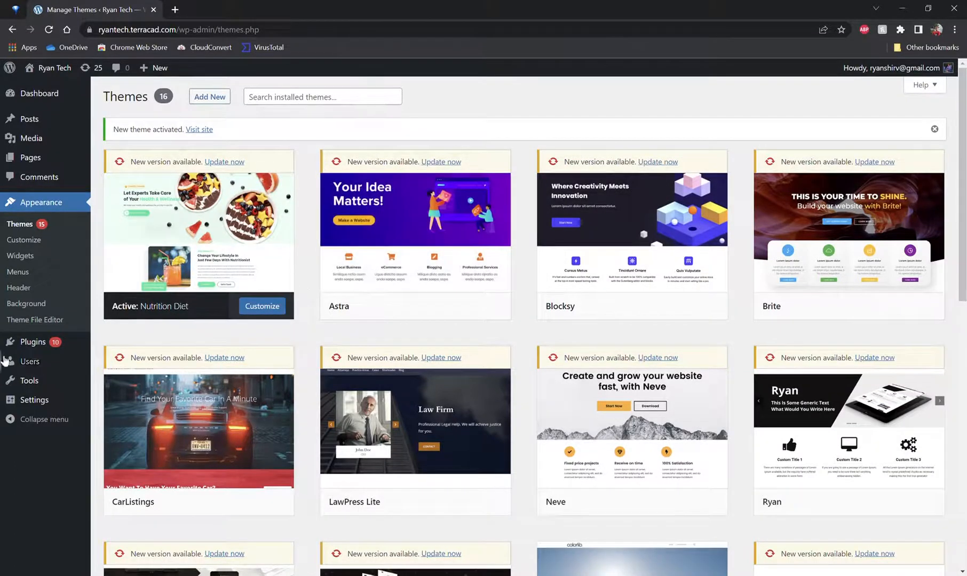
Step: Open the Add Plugins page and browse the featured plugins
mouse_move(53, 344)
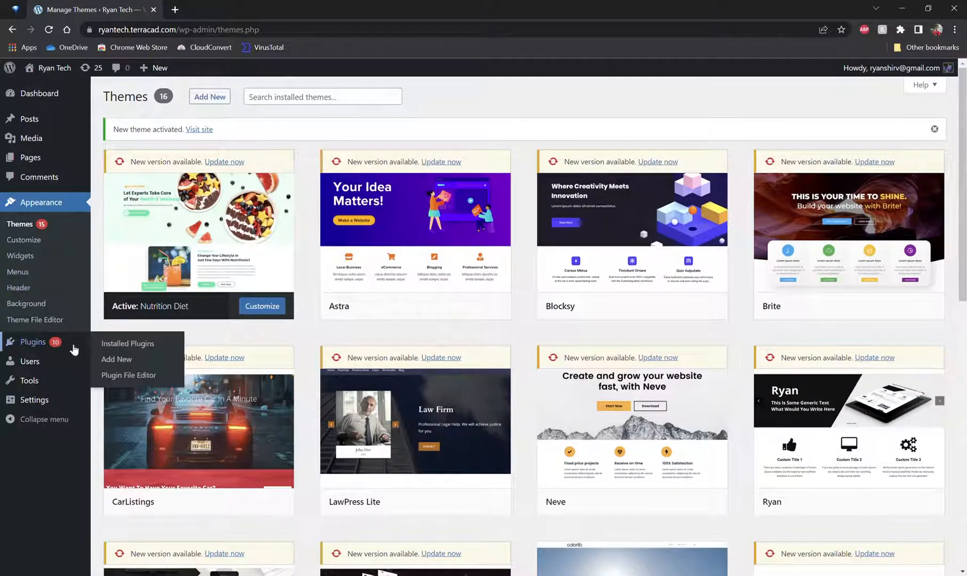
left_click(114, 360)
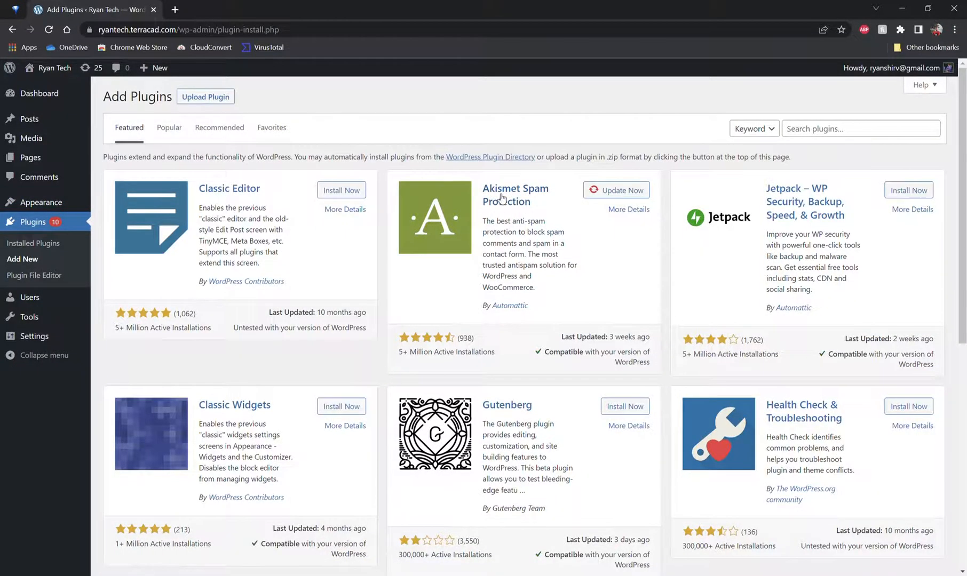
scroll(547, 224, "down", 4)
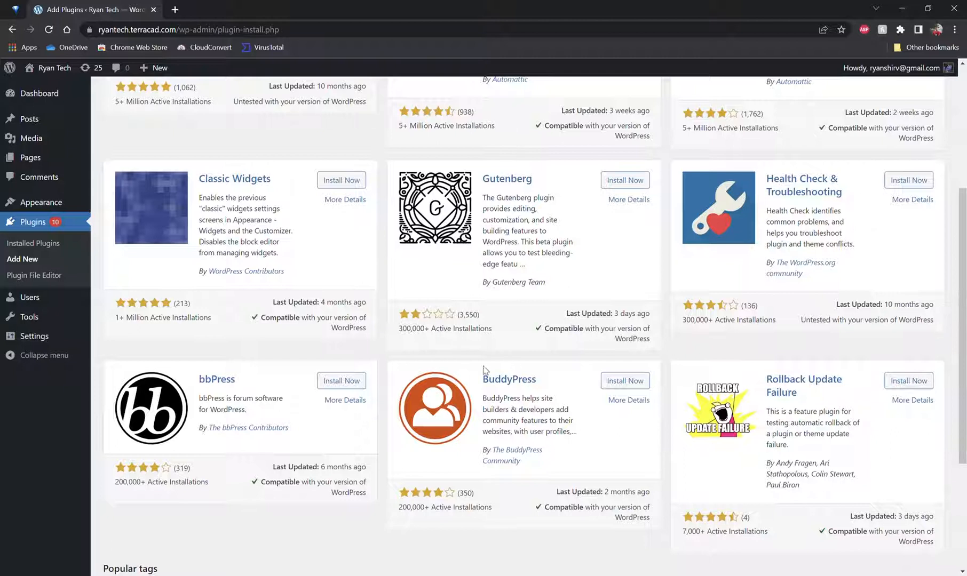
scroll(483, 368, "down", 1)
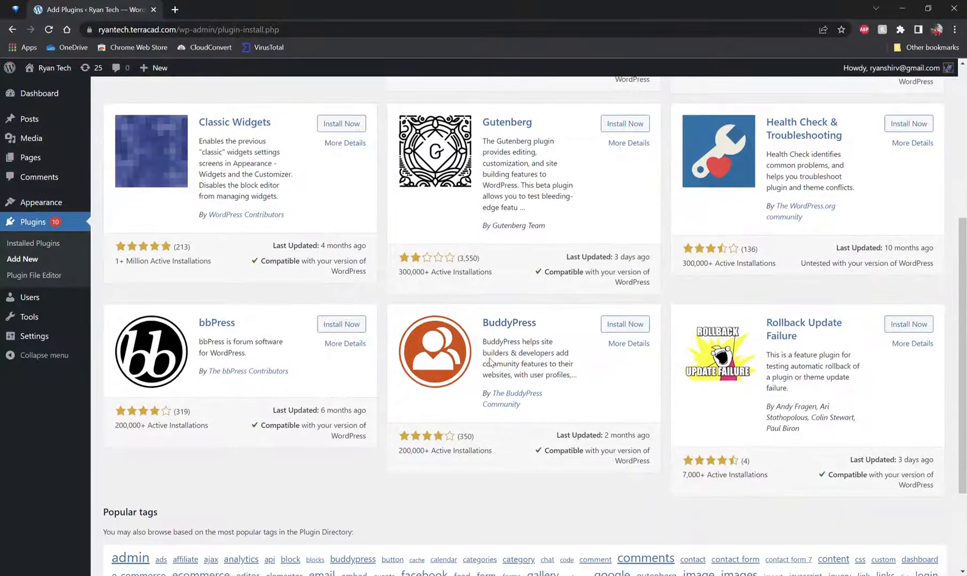
scroll(589, 374, "up", 5)
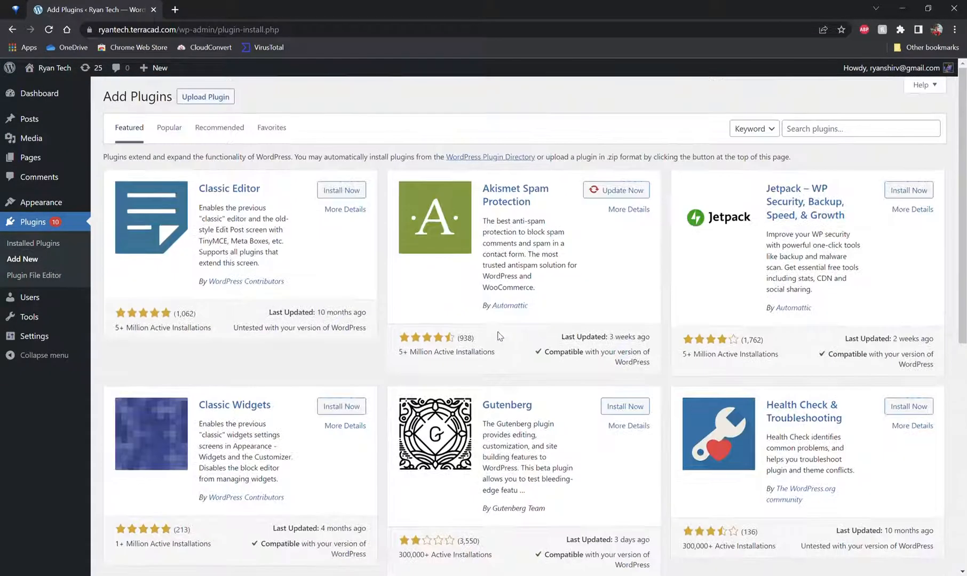
Step: Switch to the popular plugins list and browse through it
left_click(169, 136)
scroll(379, 181, "down", 1)
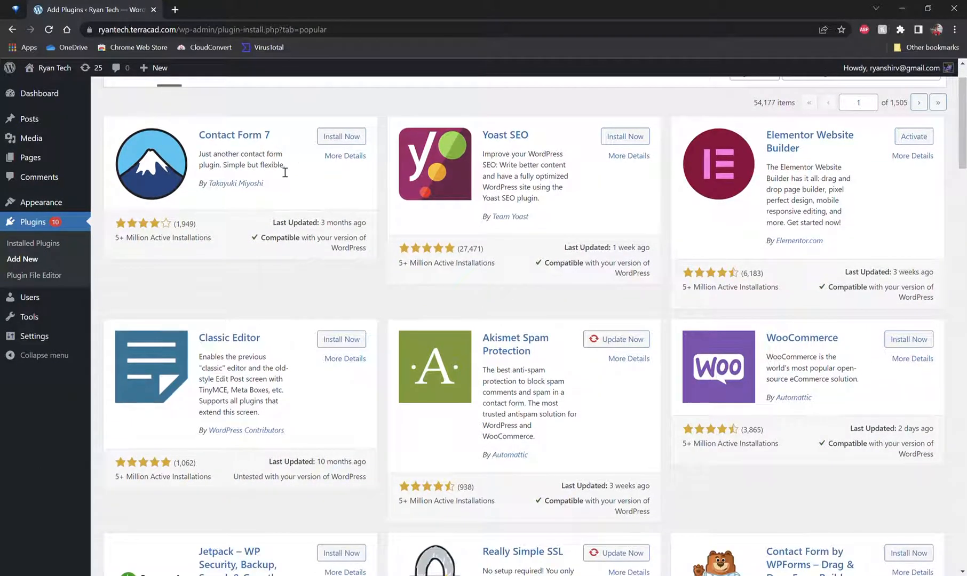
scroll(285, 172, "down", 2)
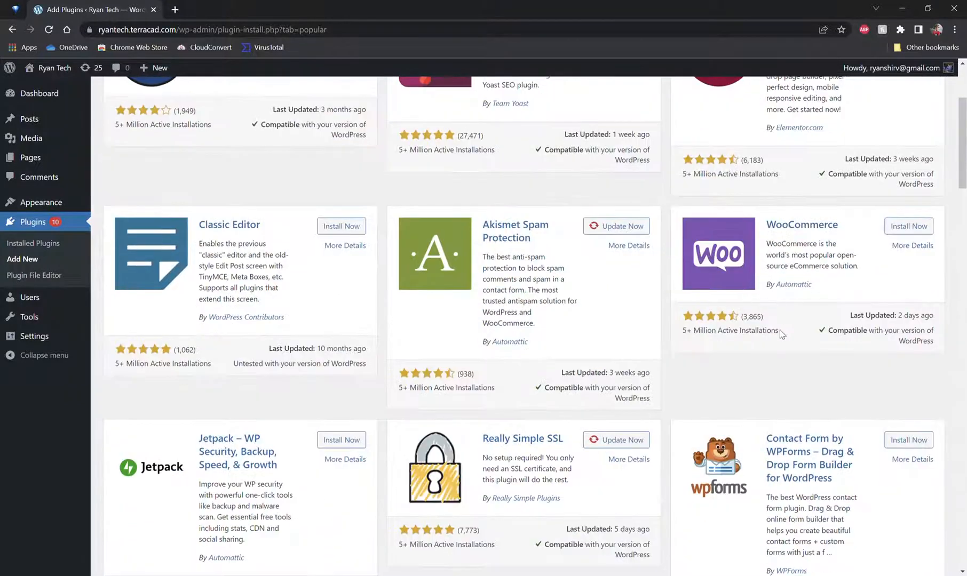
scroll(693, 331, "up", 2)
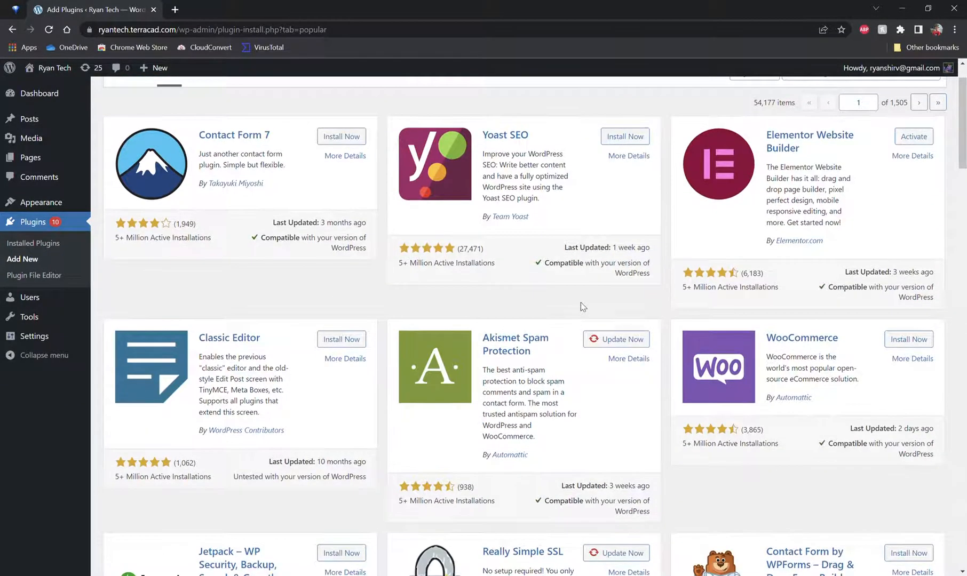
scroll(576, 309, "up", 1)
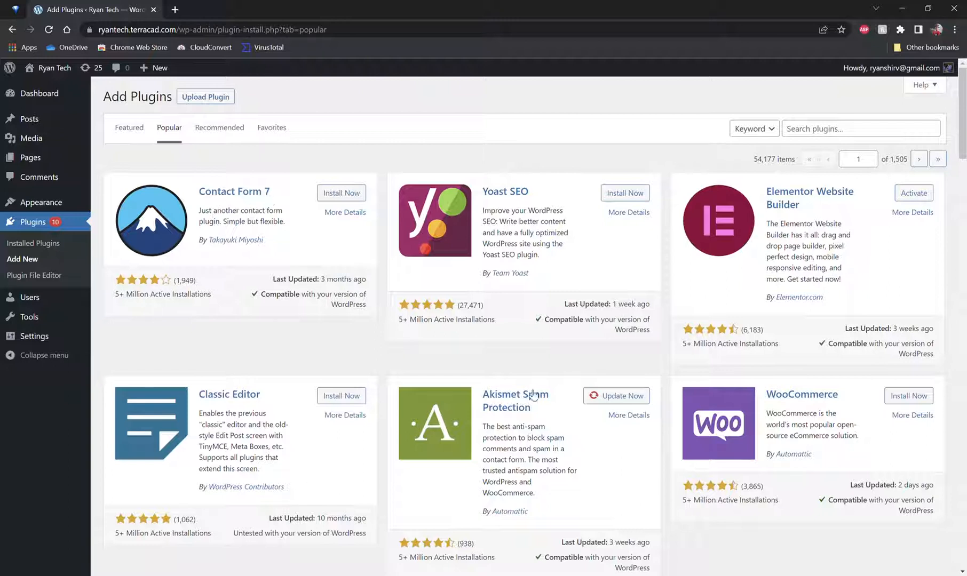
scroll(361, 328, "down", 4)
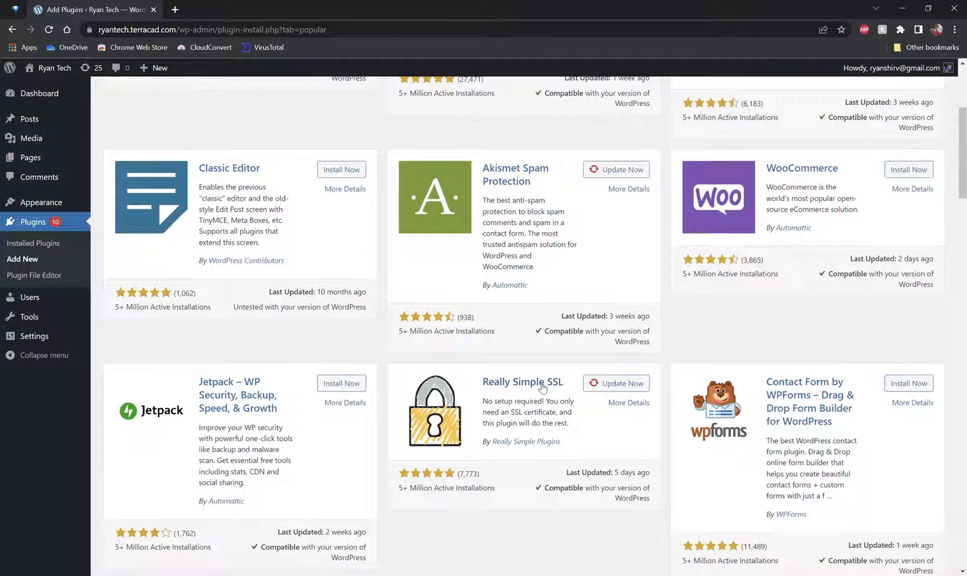
scroll(530, 393, "up", 2)
scroll(531, 393, "up", 2)
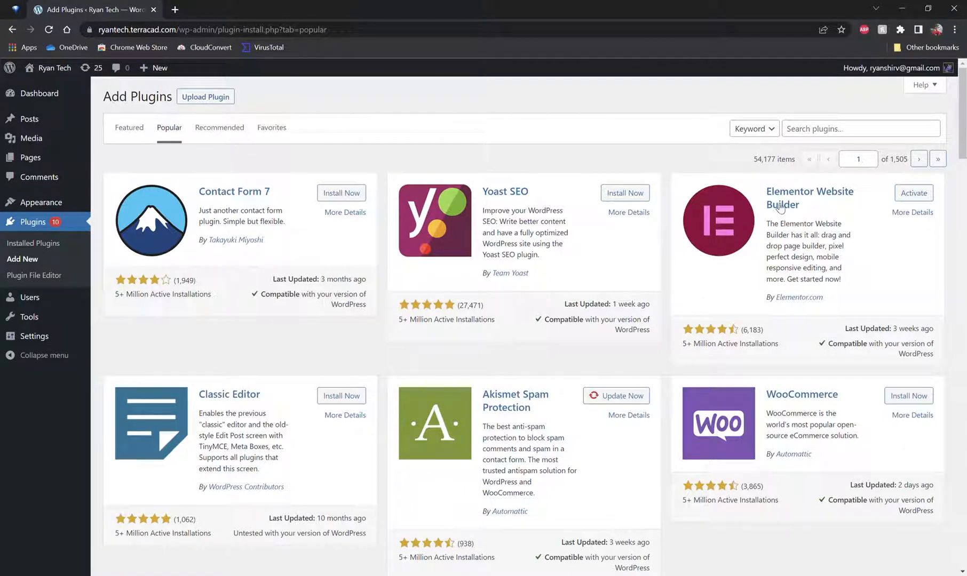
Step: Search the plugin directory for brizy and install Brizy – Page Builder
left_click(822, 137)
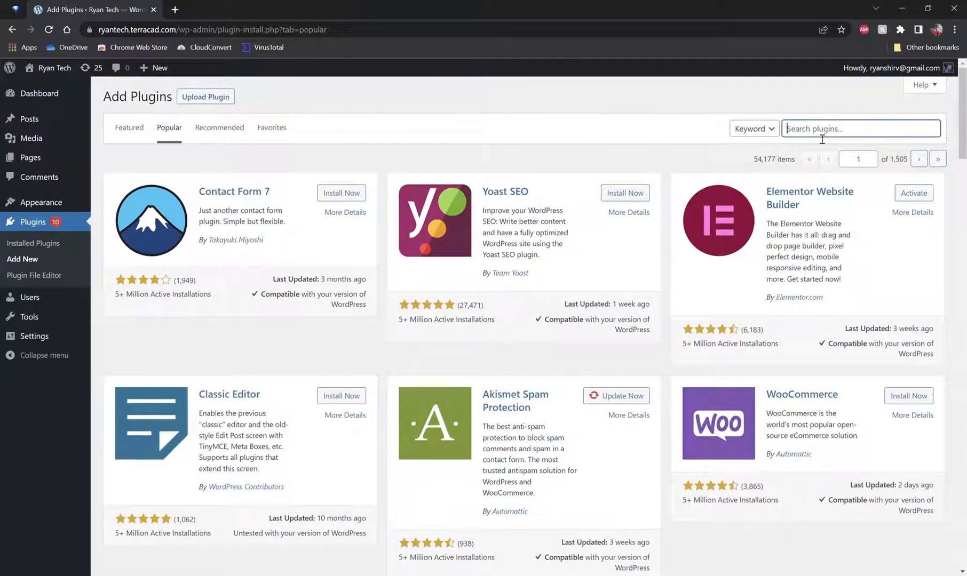
type("brizy")
key("Return")
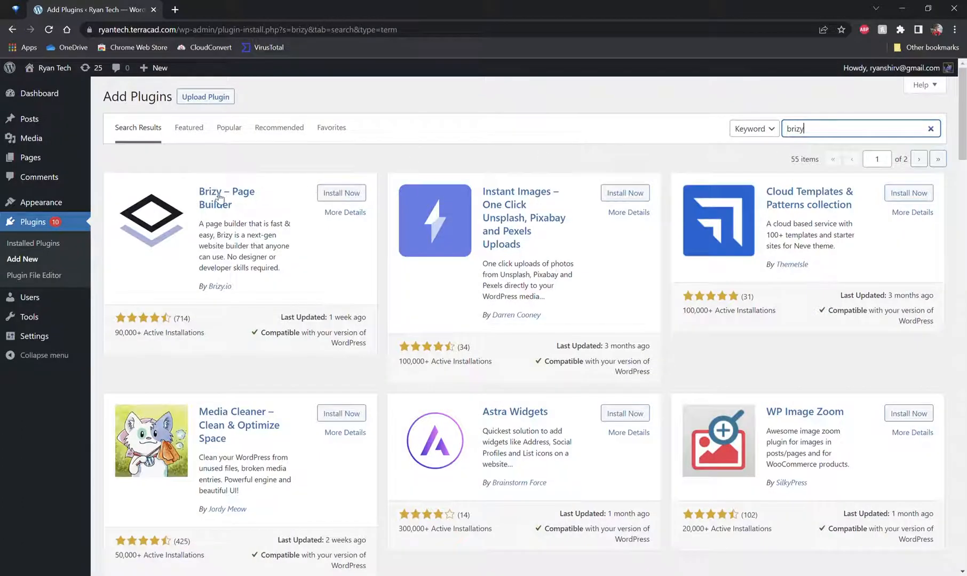
left_click(331, 193)
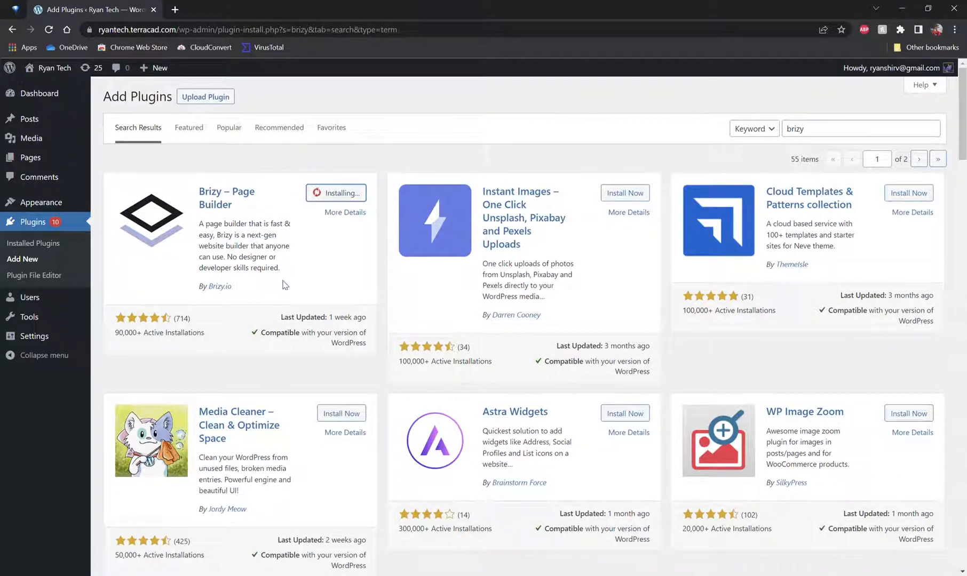
Step: Search the plugin directory for elementor and activate Elementor Website Builder
double_click(832, 139)
type("elem")
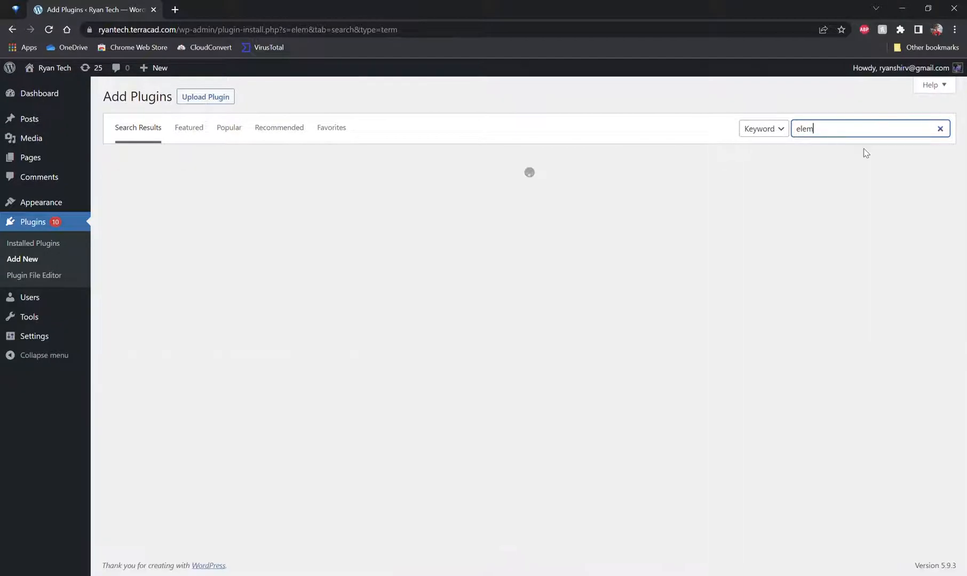
type("entor")
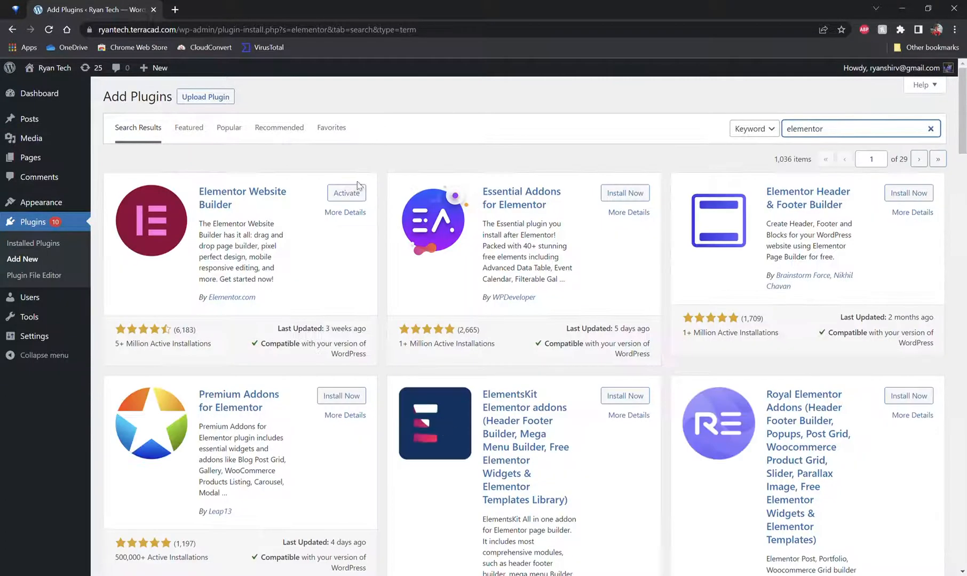
left_click(356, 190)
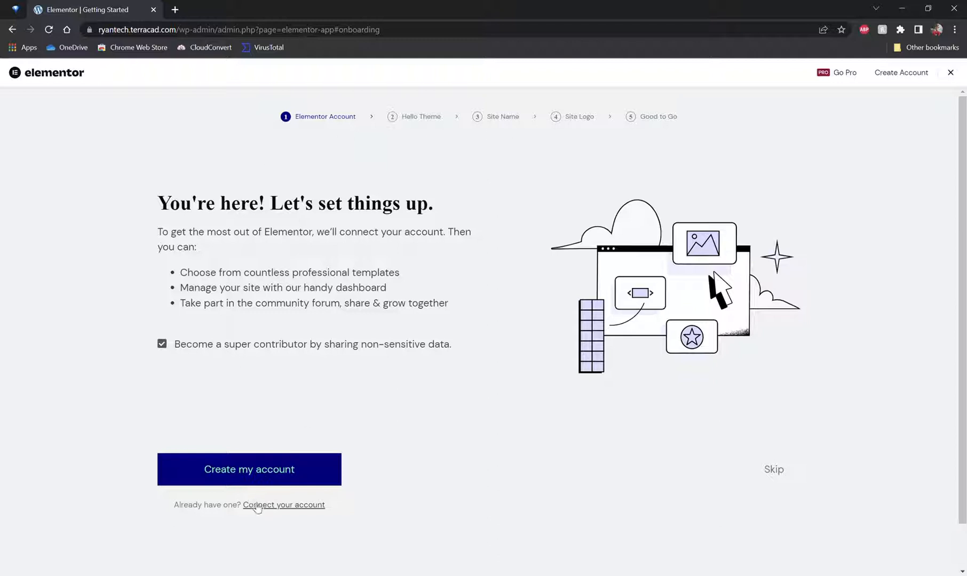
Step: Skip the Elementor onboarding steps for account, Hello theme, site name and site logo
left_click(775, 471)
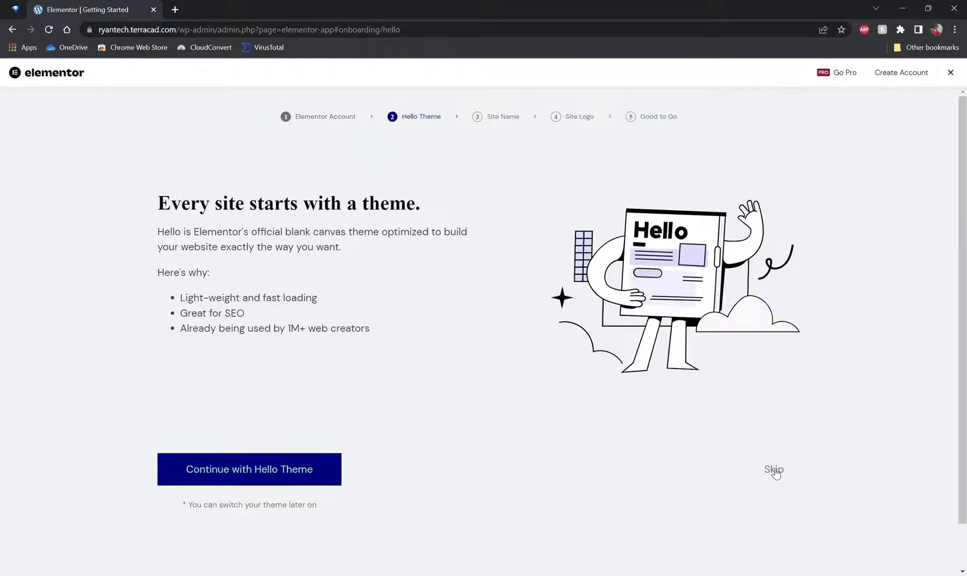
left_click(772, 466)
left_click(771, 465)
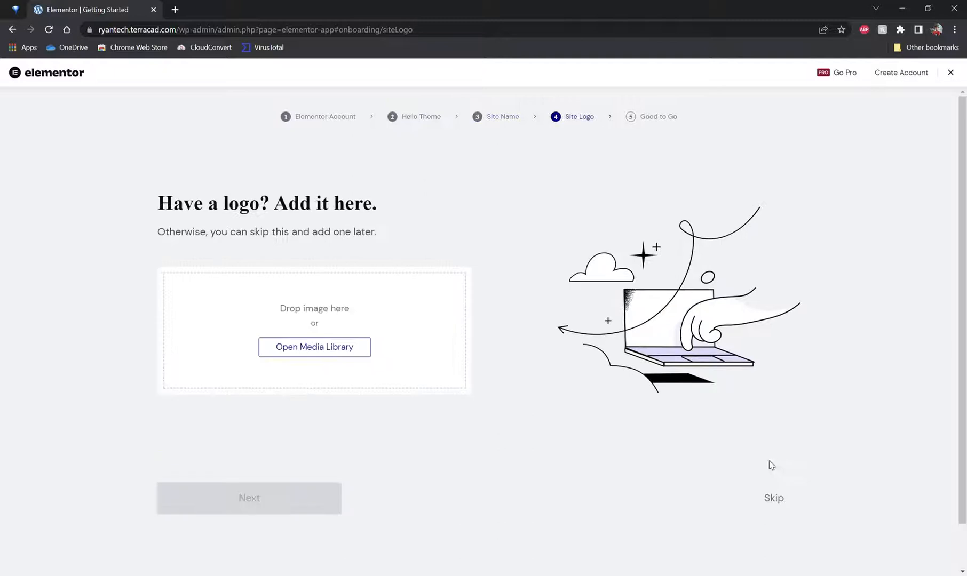
left_click(774, 495)
left_click(775, 493)
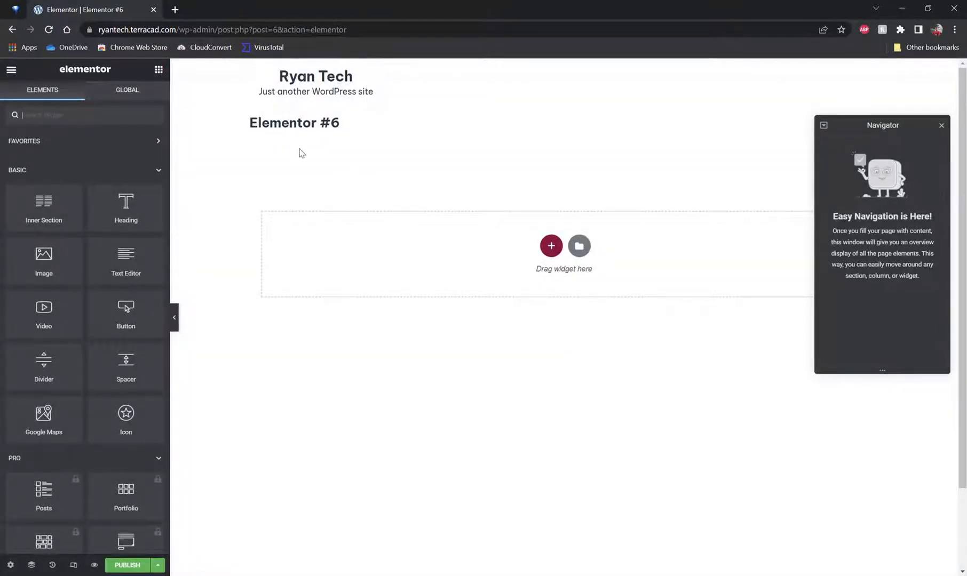
Step: Navigate back to the plugin search results, then open and scroll through the installed plugins list
key("alt+Left")
key("alt+Left")
key("alt+Left")
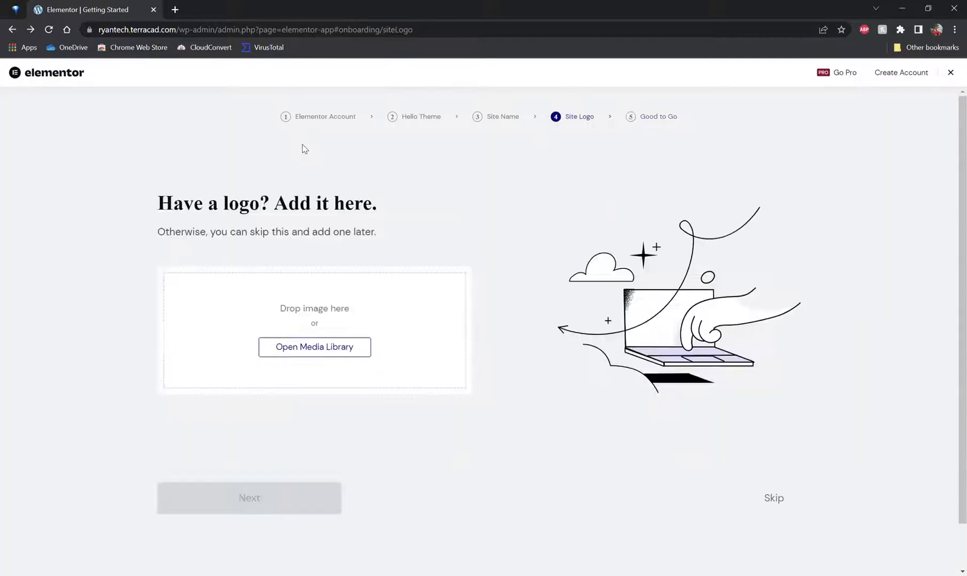
key("alt+Left")
key("alt+Left")
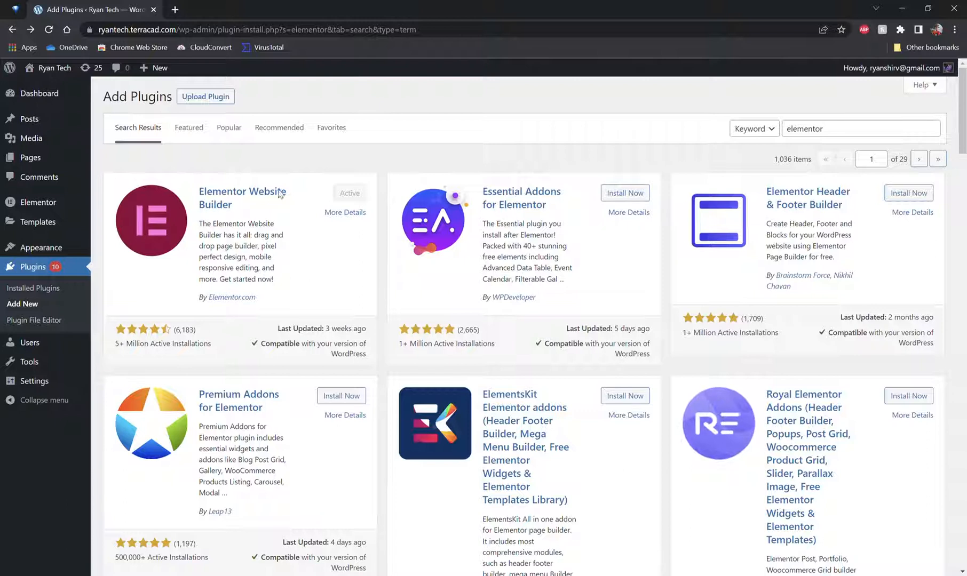
left_click(60, 292)
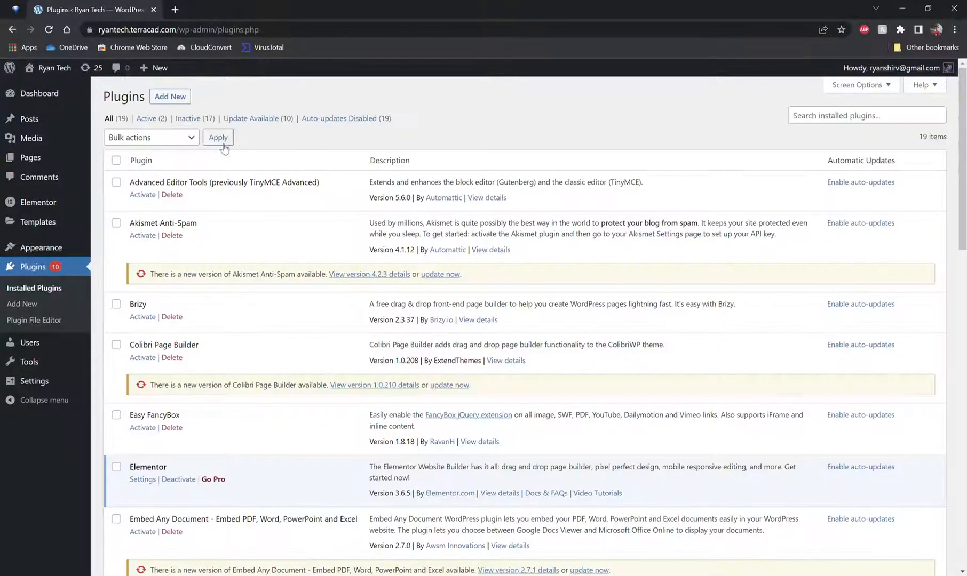
scroll(248, 161, "down", 10)
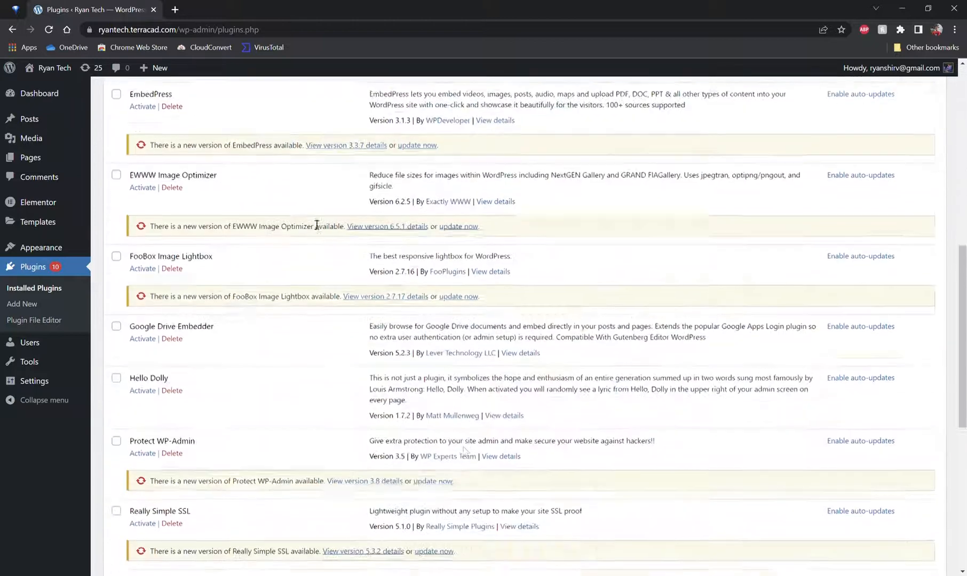
Step: Activate the Brizy plugin from the installed plugins list
scroll(299, 264, "up", 8)
scroll(281, 260, "up", 2)
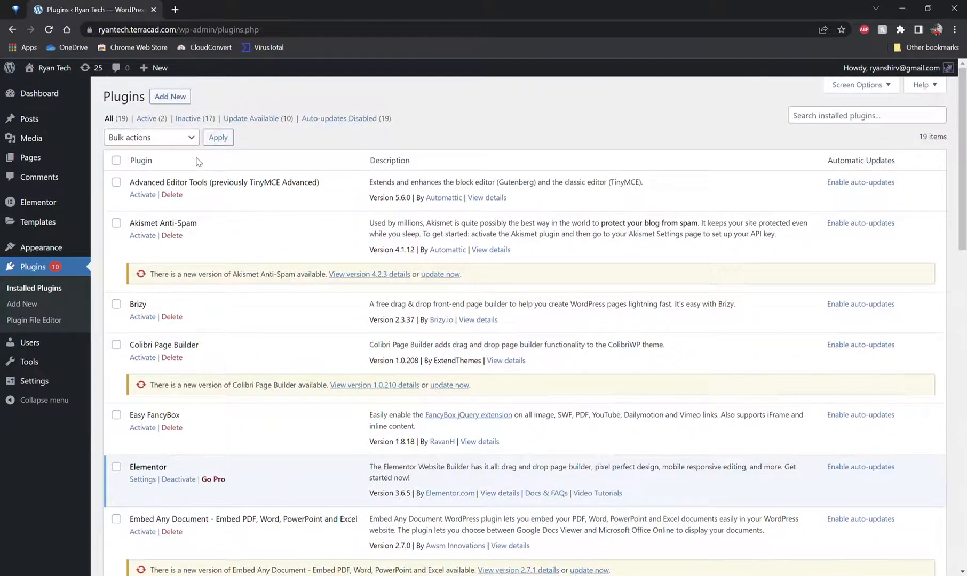
scroll(182, 348, "down", 5)
scroll(183, 348, "down", 10)
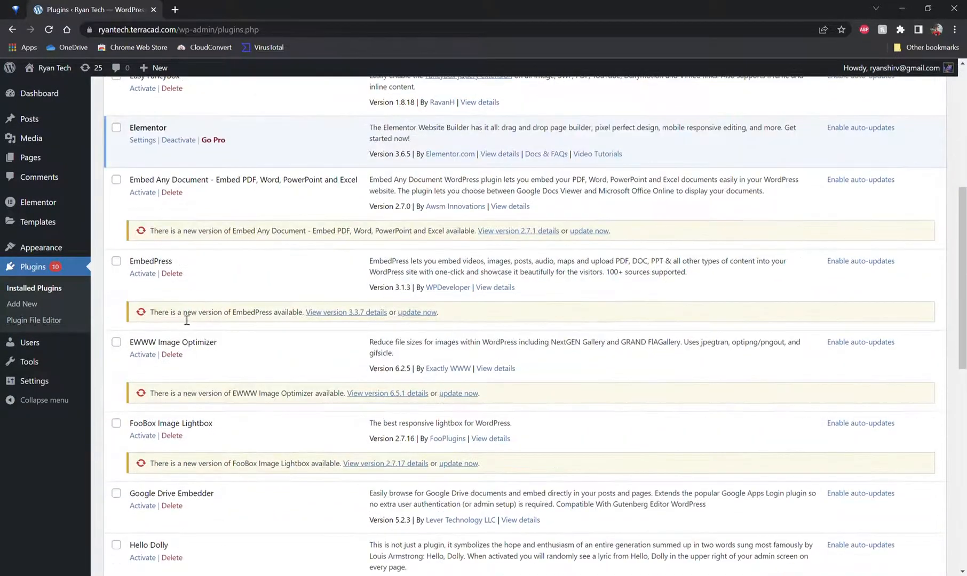
scroll(191, 291, "up", 14)
scroll(191, 291, "up", 1)
left_click(139, 319)
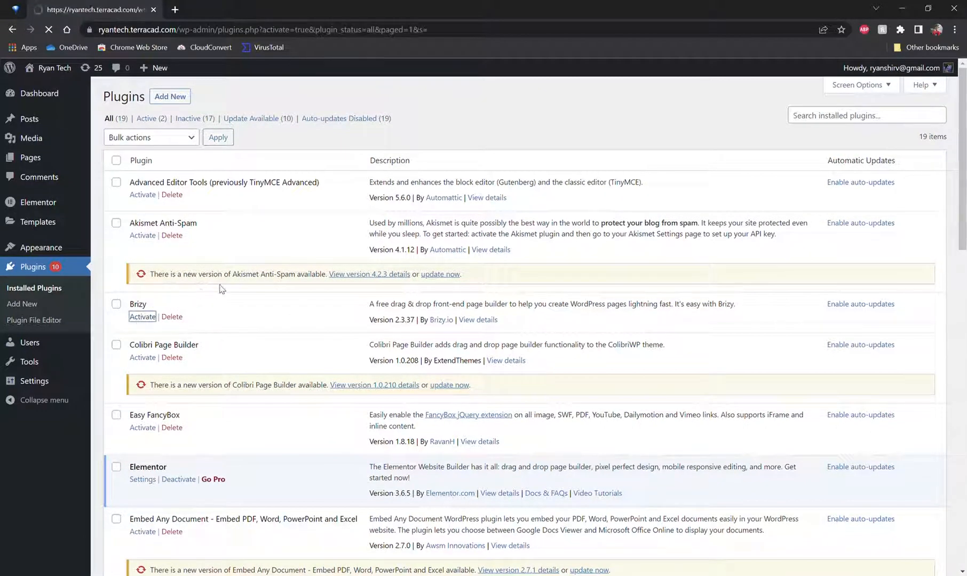
scroll(213, 290, "down", 1)
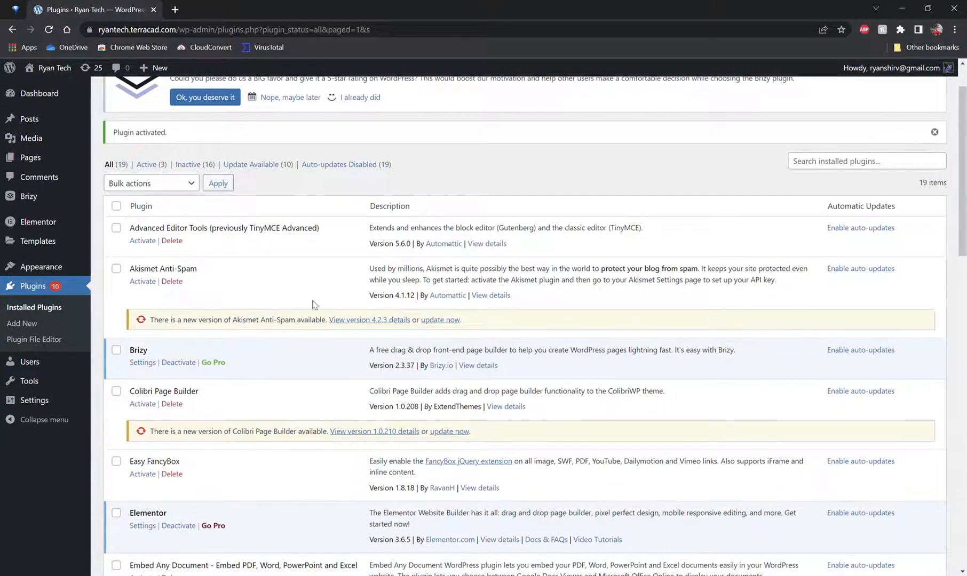
scroll(286, 314, "up", 1)
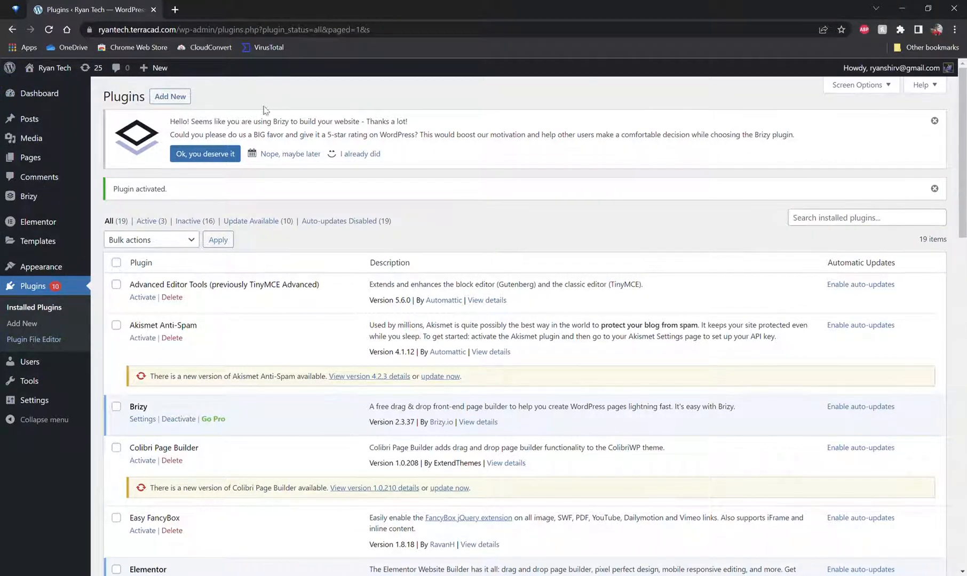
Step: Move all three existing pages, Privacy Policy, Elementor #6 and Sample Page, to the Trash
mouse_move(46, 157)
left_click(45, 157)
mouse_move(54, 74)
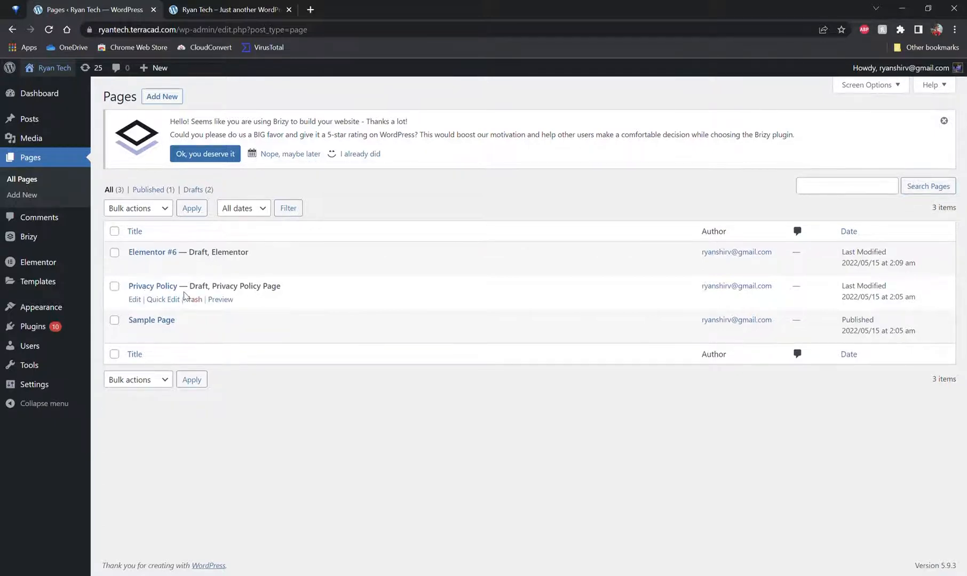
left_click(194, 301)
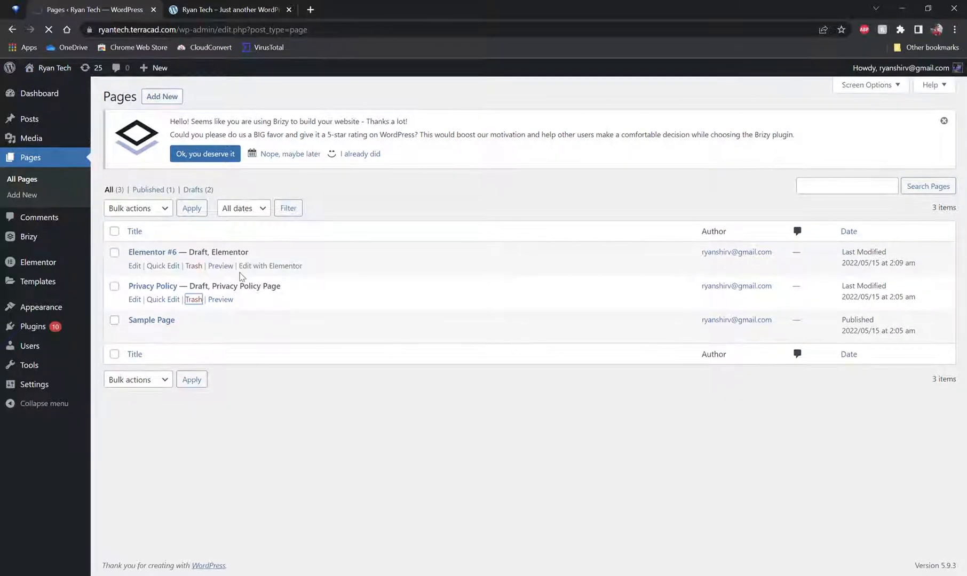
left_click(194, 298)
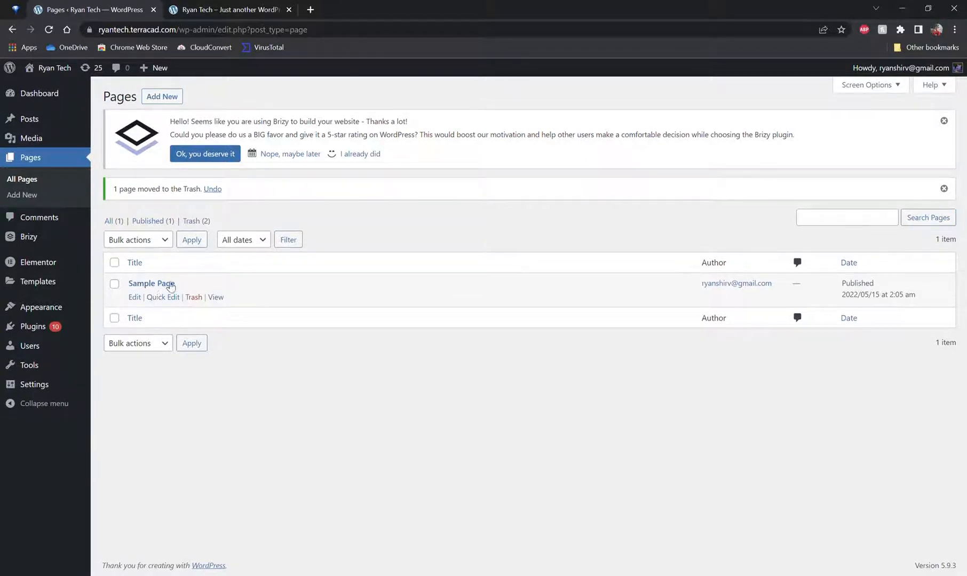
left_click(199, 298)
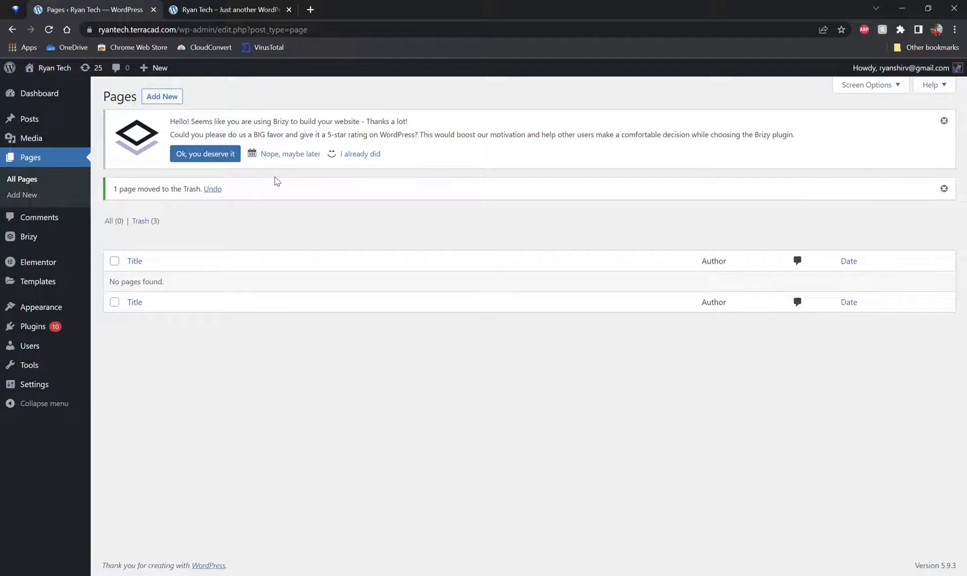
Step: Reload the site's front end in the other tab to check it, then close that tab
left_click(225, 6)
key("ctrl+t")
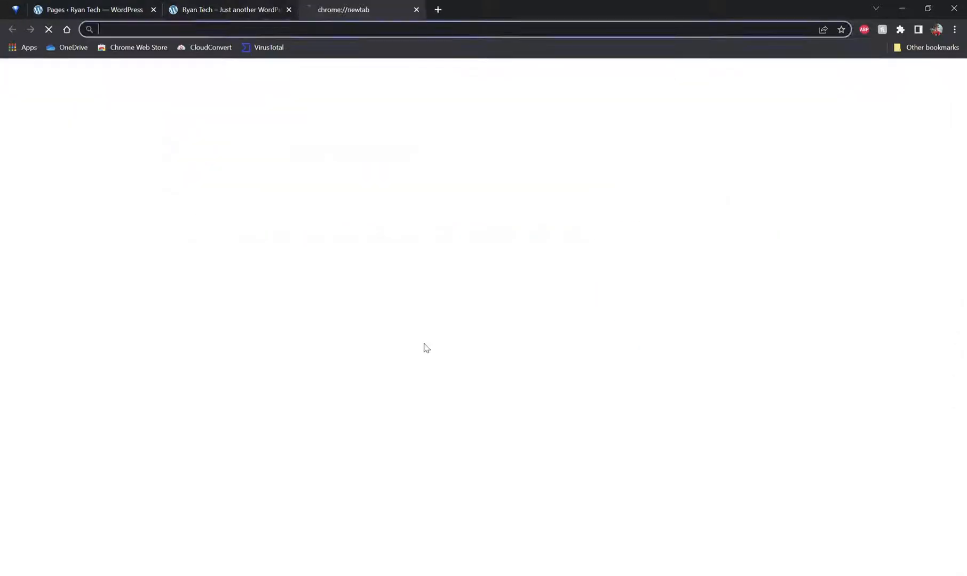
key("ctrl+w")
key("ctrl+r")
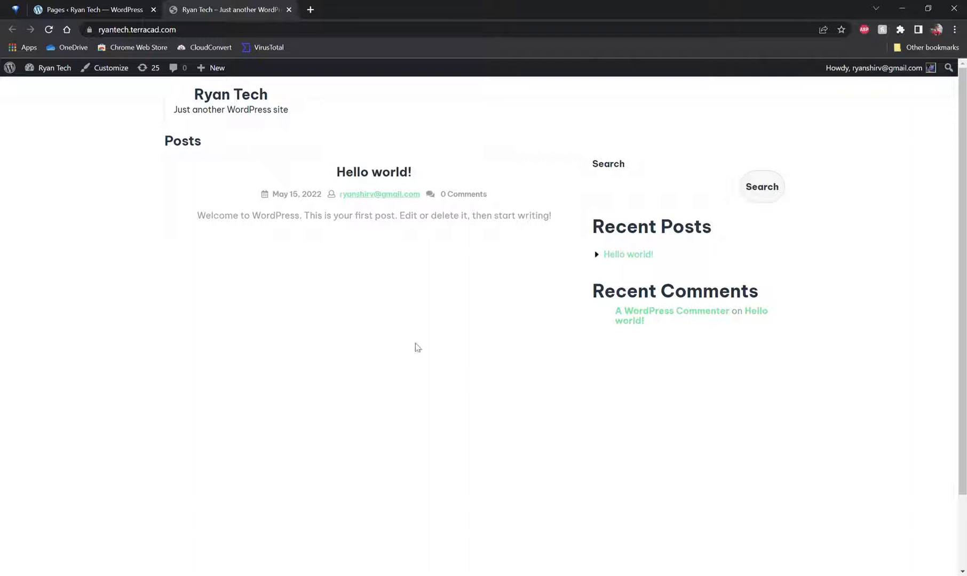
key("ctrl+w")
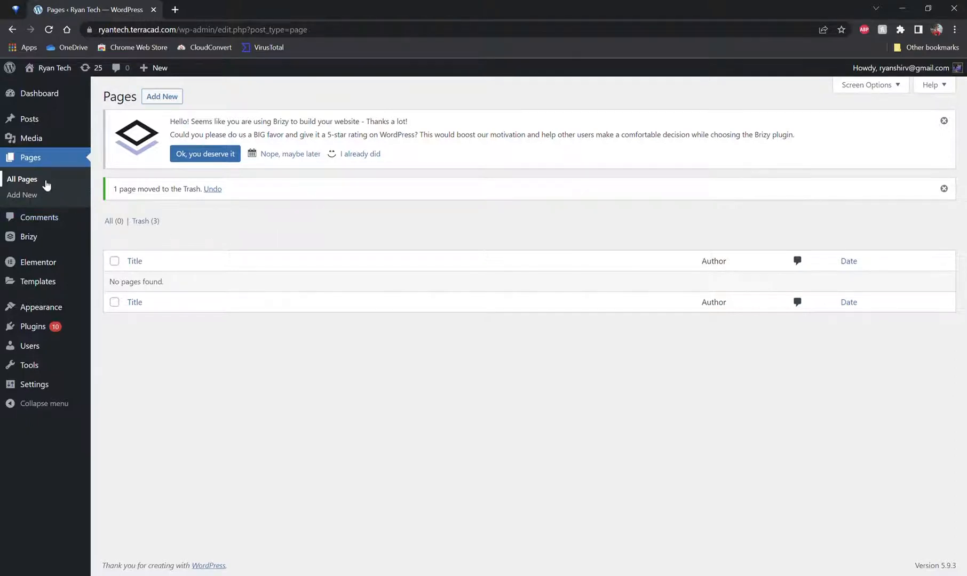
Step: Add a new page and page through, then dismiss, the block editor welcome guide
left_click(38, 196)
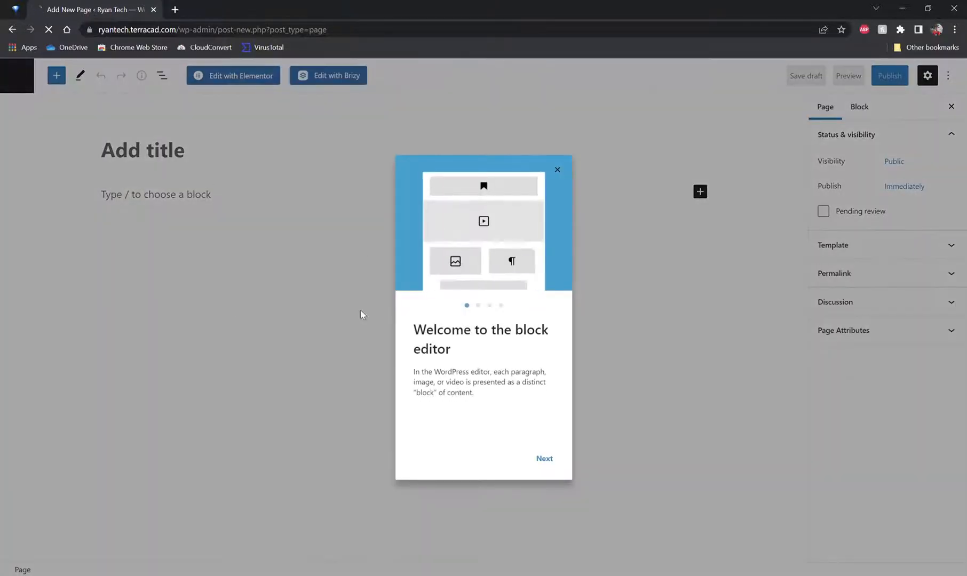
left_click(478, 305)
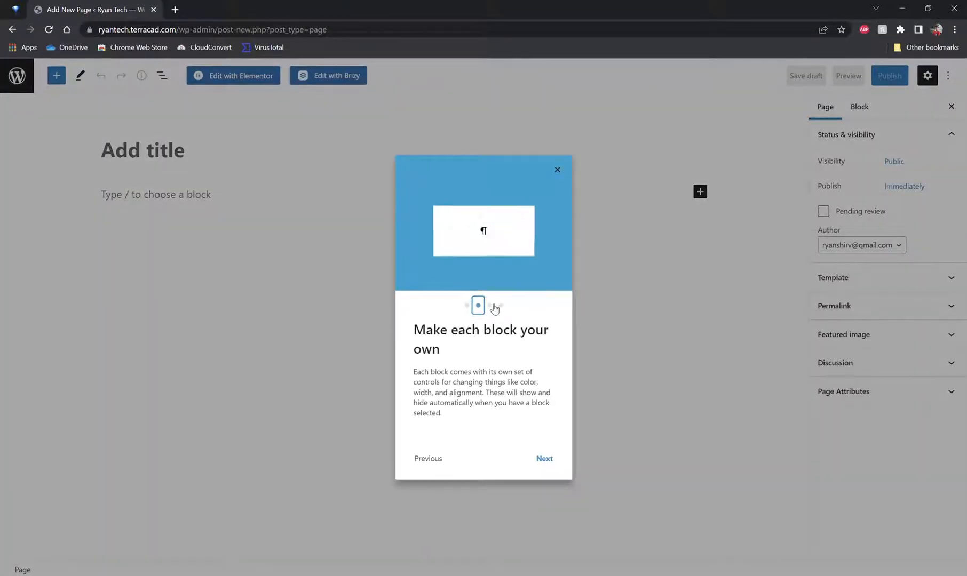
left_click(490, 306)
left_click(501, 305)
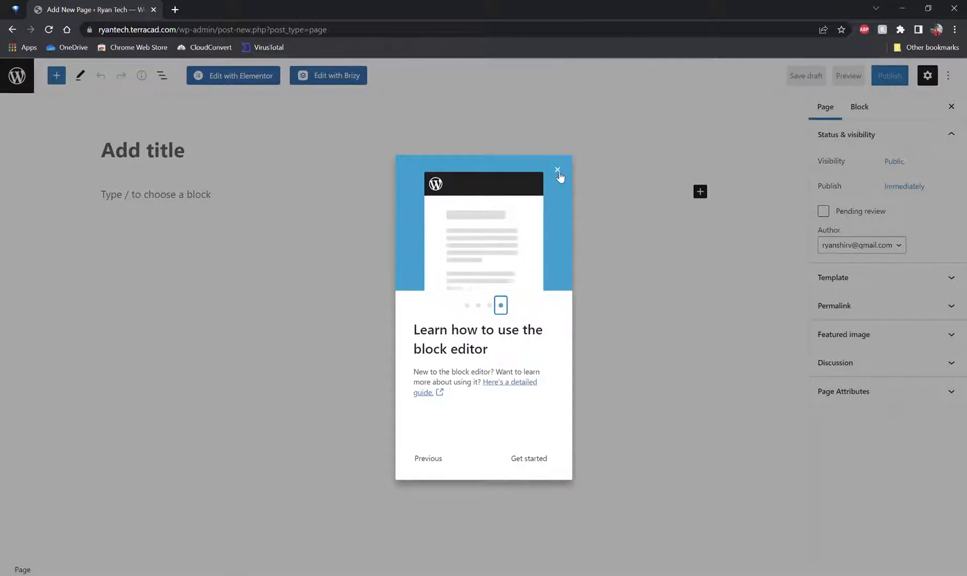
left_click(557, 169)
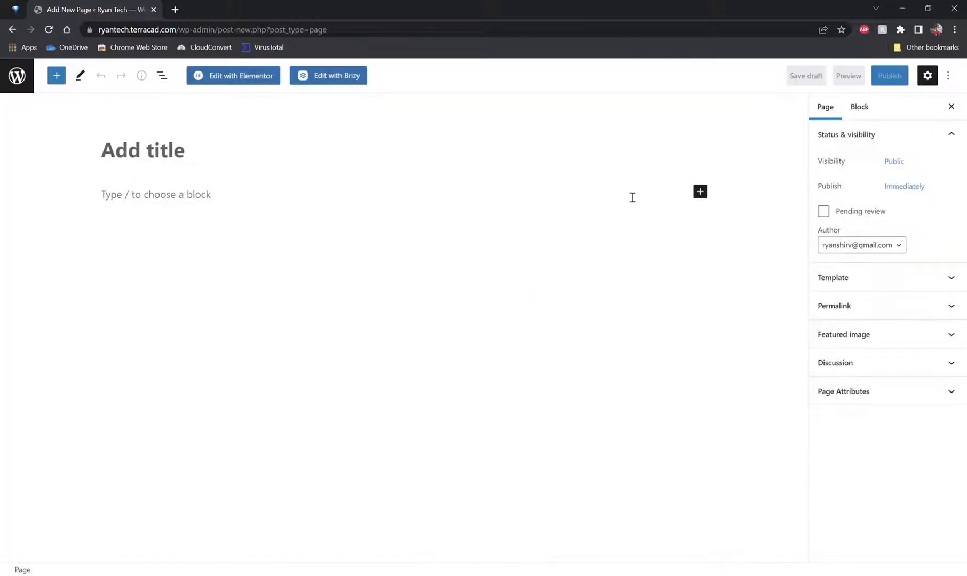
Step: Expand the page's Template settings and title the page Top 5 Plugins in WP
left_click(833, 283)
left_click(934, 139)
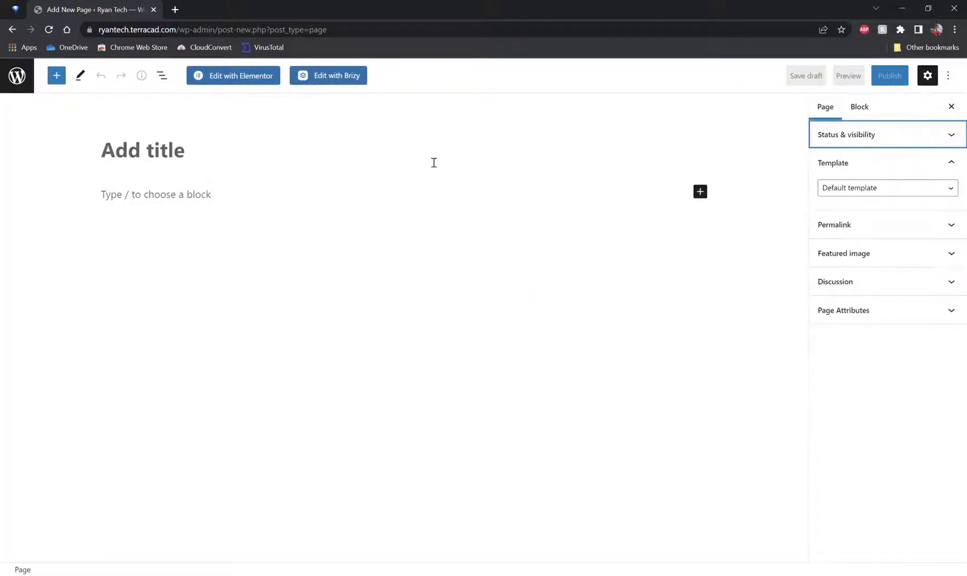
left_click(241, 159)
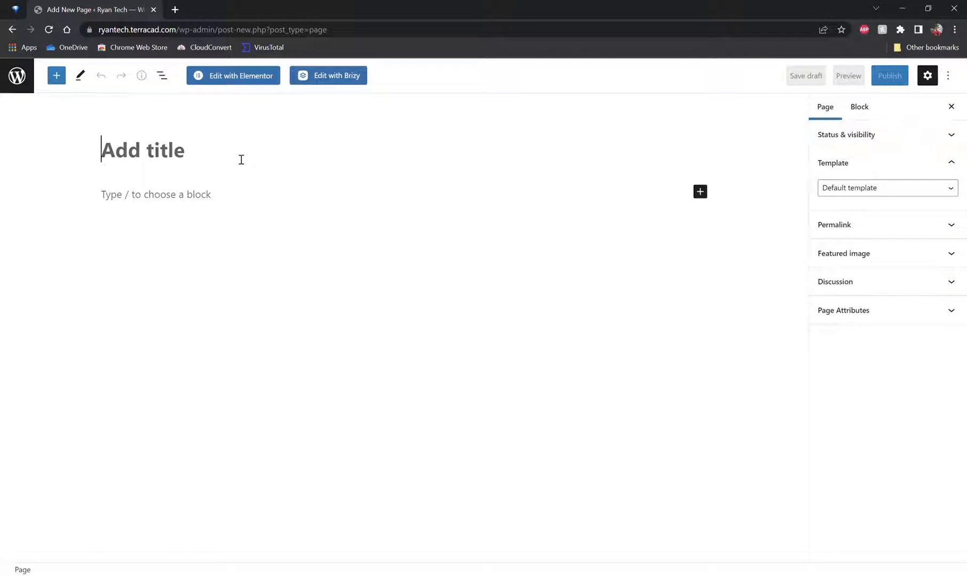
type("Top")
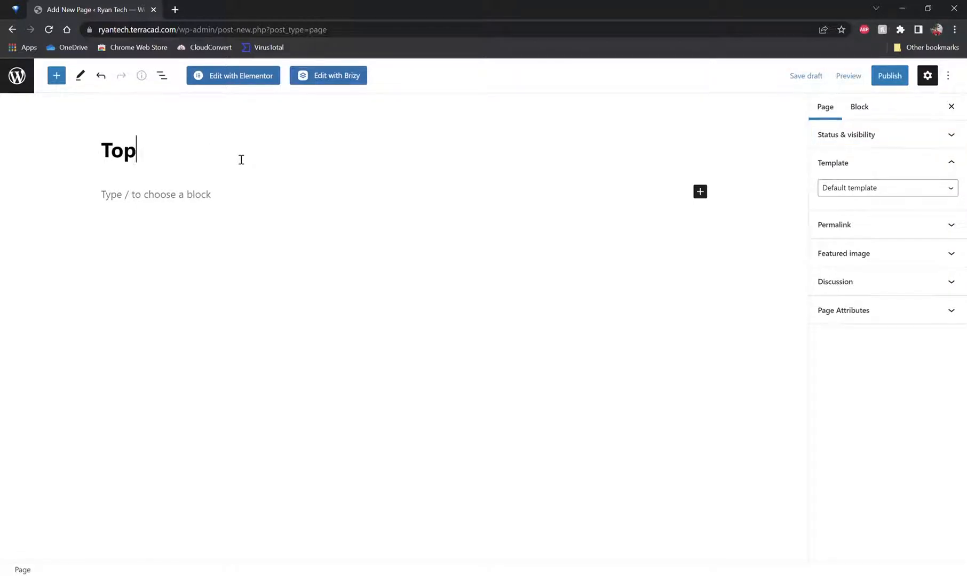
type(" 5 Plugins in WO")
key("BackSpace")
type("P")
Step: Write a placeholder paragraph efwefiugefuowefouwh under the title
left_click(244, 201)
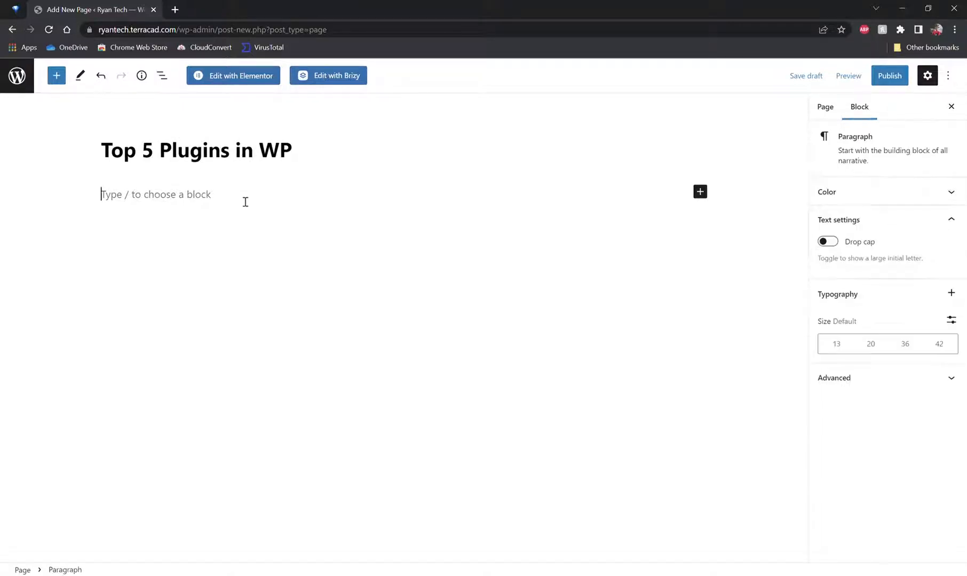
type("efwefiugefuowefouwh")
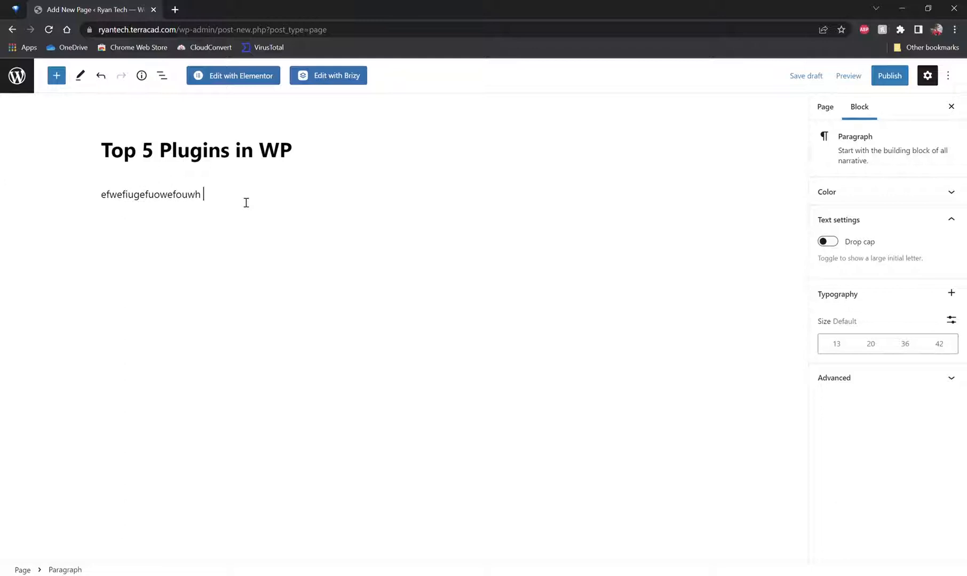
key("Return")
Step: Insert an Image block, apply the Rounded style, and remove the block again
left_click(699, 219)
left_click(780, 300)
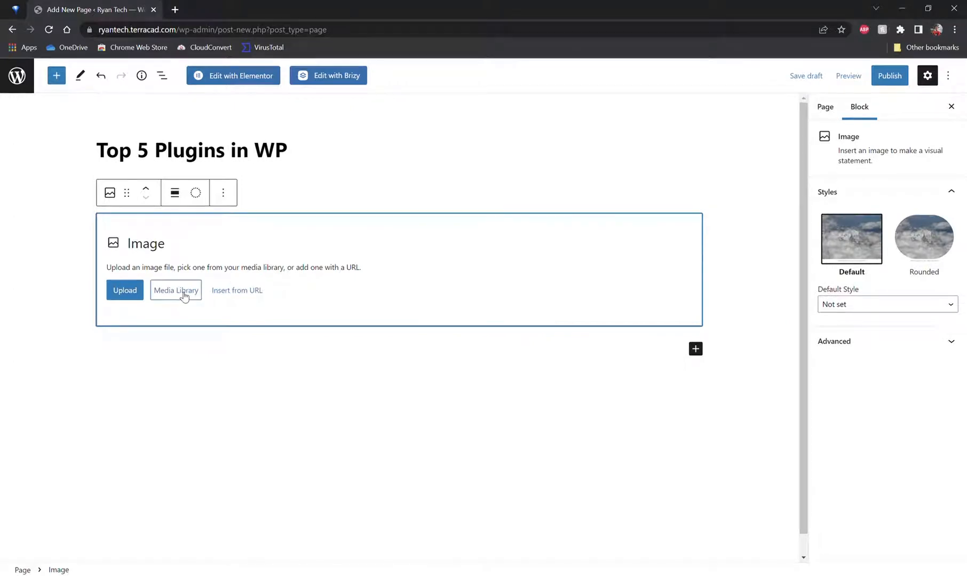
left_click(924, 234)
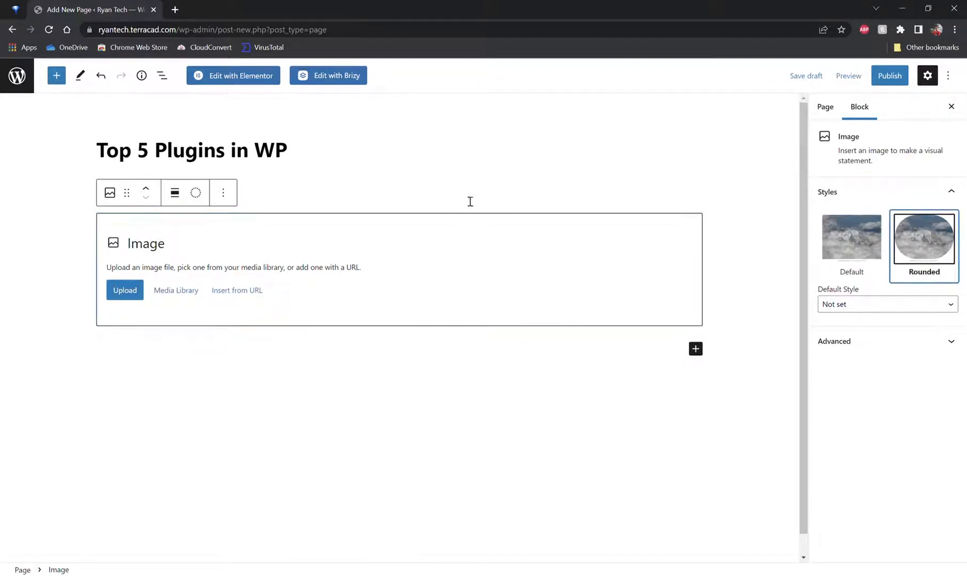
left_click(223, 192)
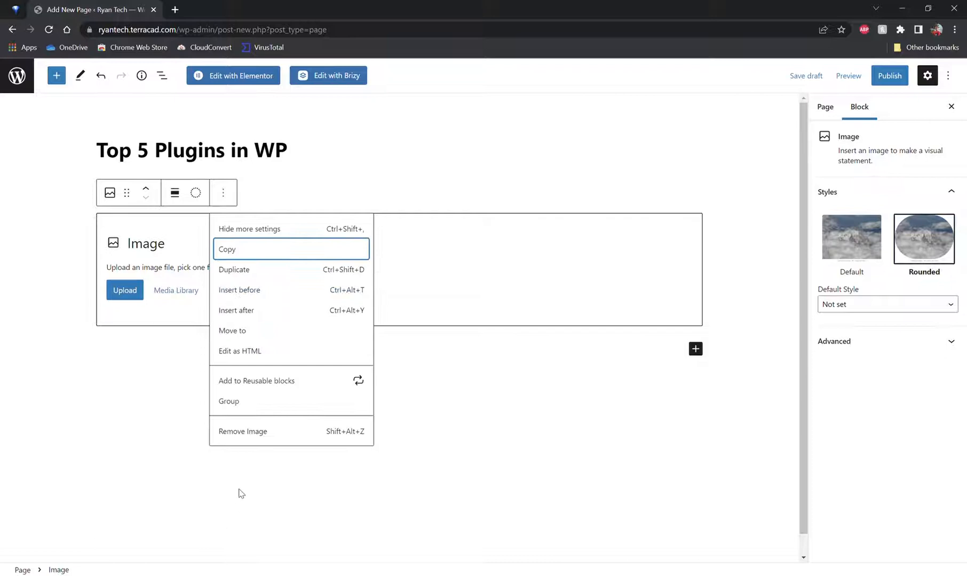
left_click(248, 431)
Step: Clear all text from the placeholder paragraph
left_click(259, 173)
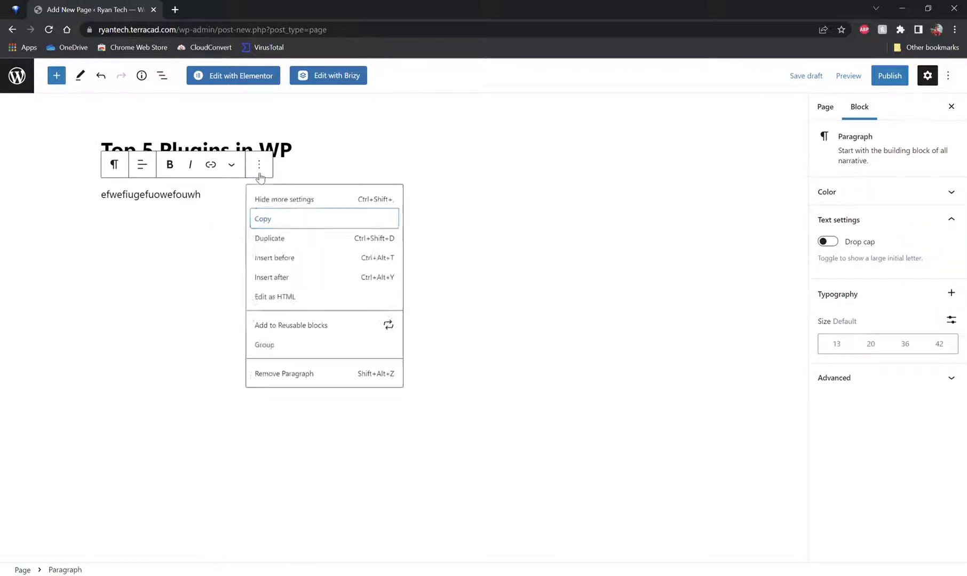
left_click(228, 199)
key("ctrl+a")
key("BackSpace")
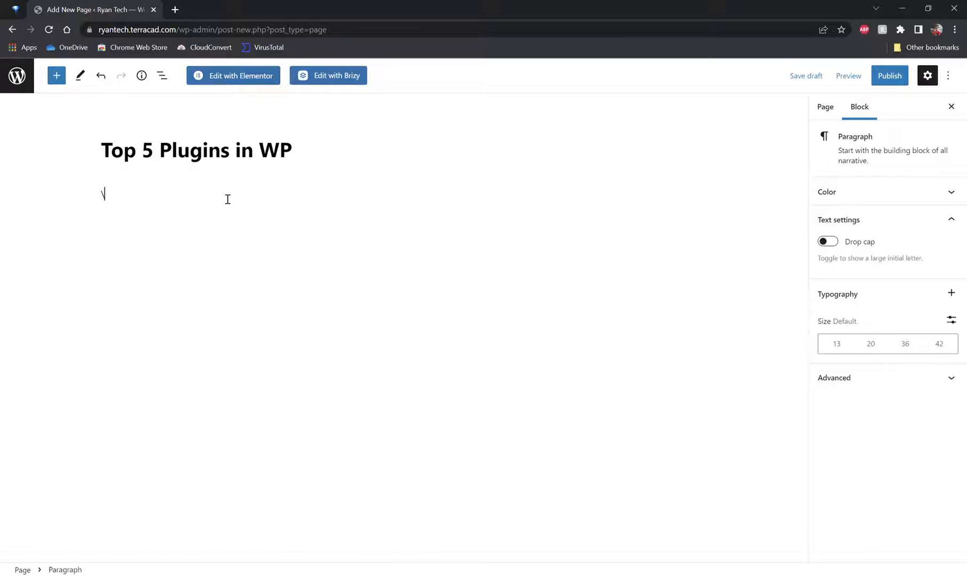
Step: Delete the word Plugins from the page title
triple_click(229, 155)
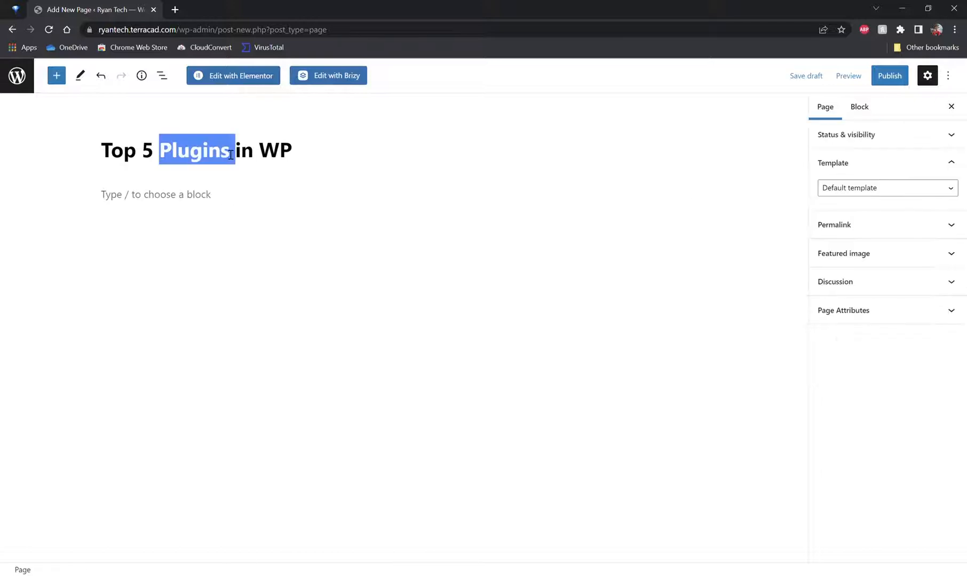
key("BackSpace")
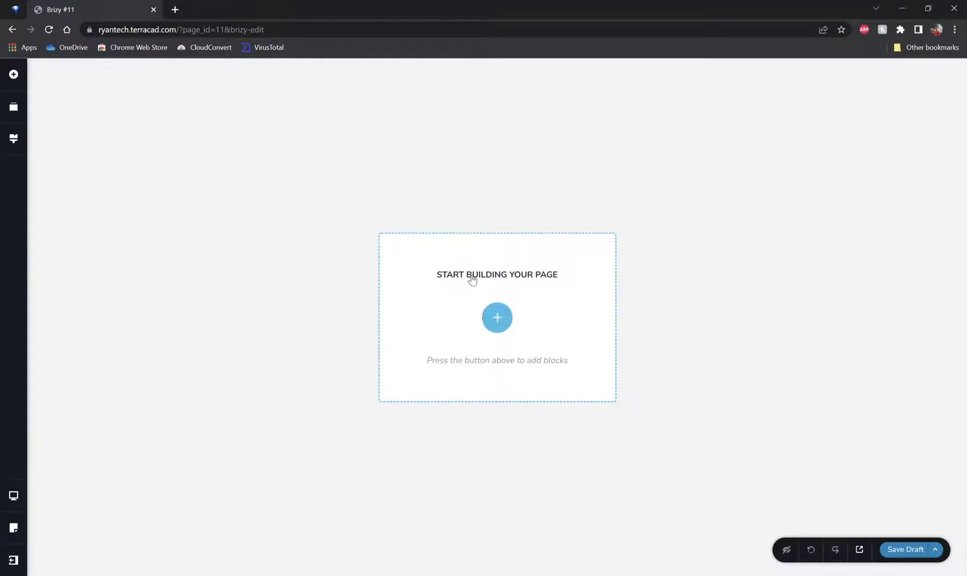
Step: Open the Brizy block library on the empty page and browse the Free layouts category
left_click(499, 320)
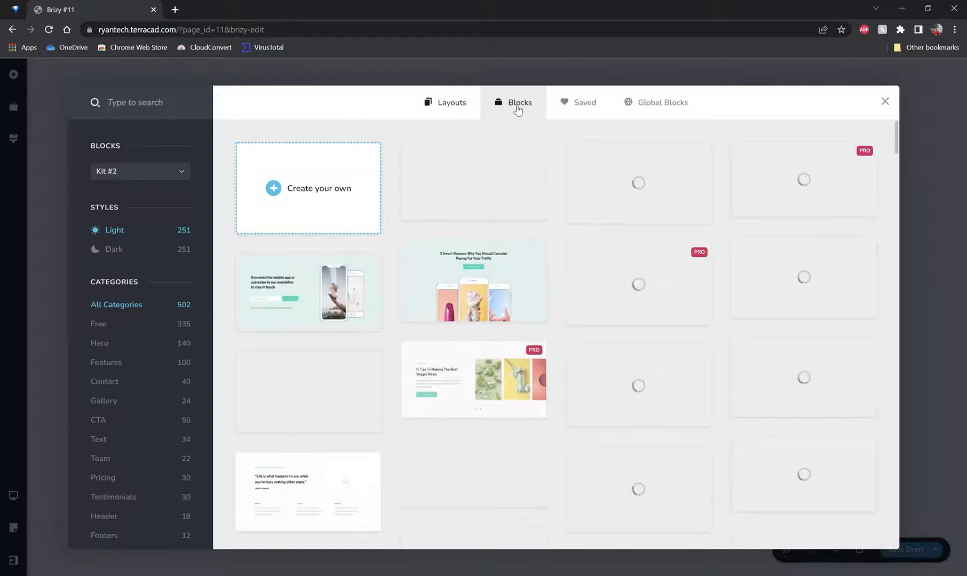
scroll(453, 213, "down", 6)
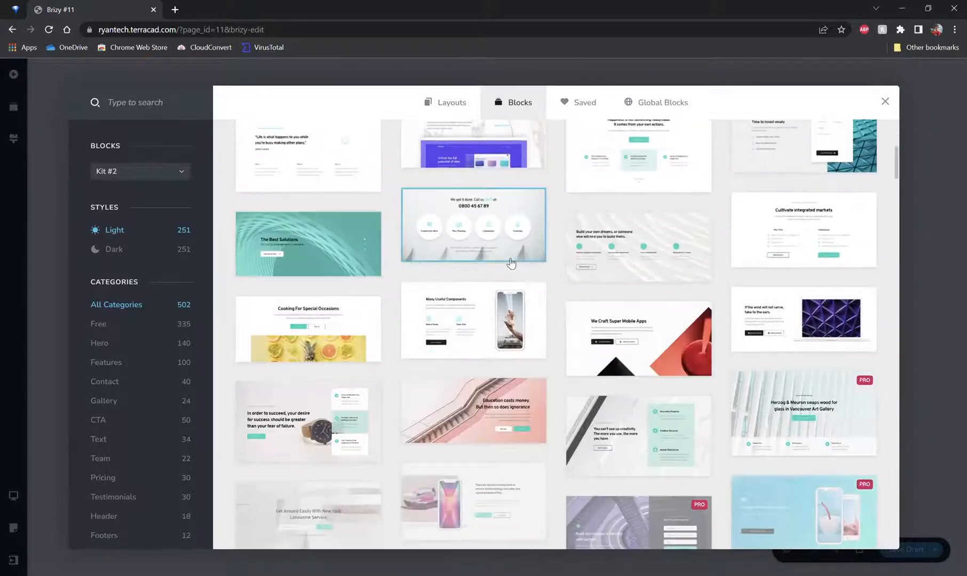
left_click(454, 113)
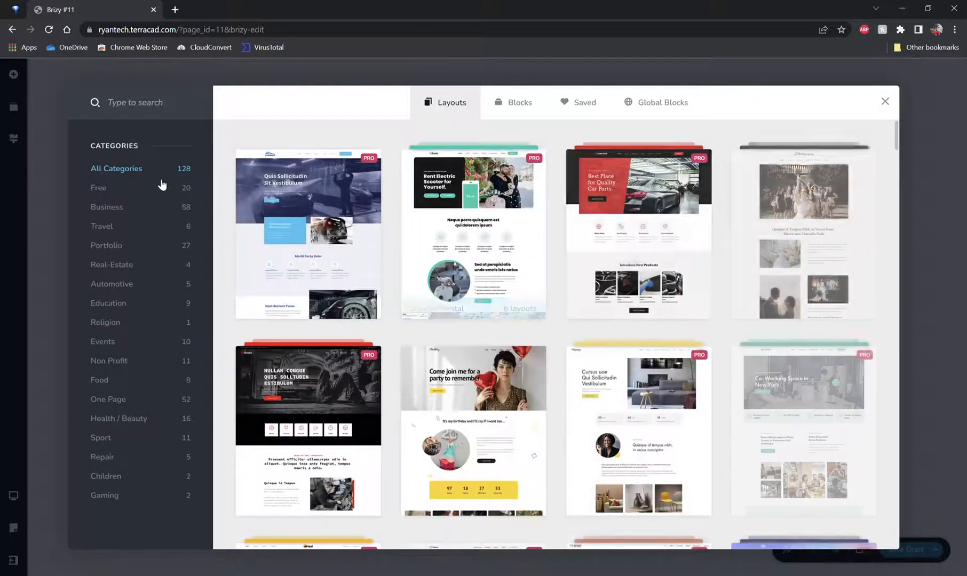
left_click(172, 187)
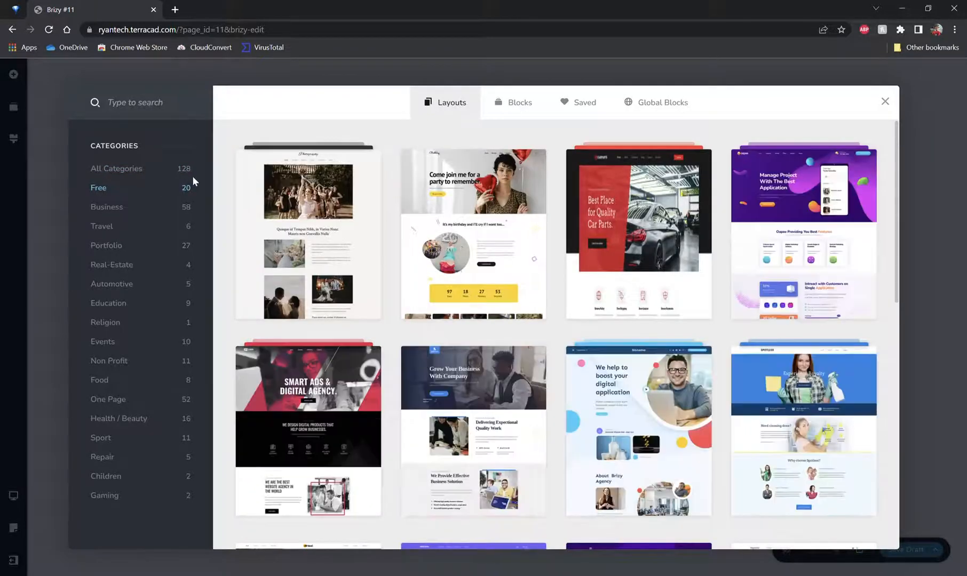
scroll(384, 154, "down", 4)
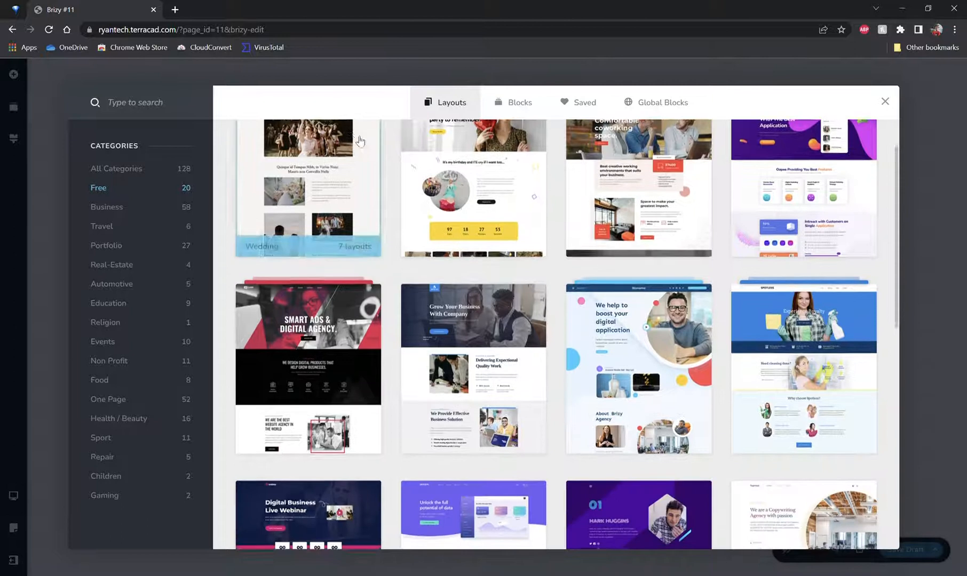
scroll(411, 320, "down", 1)
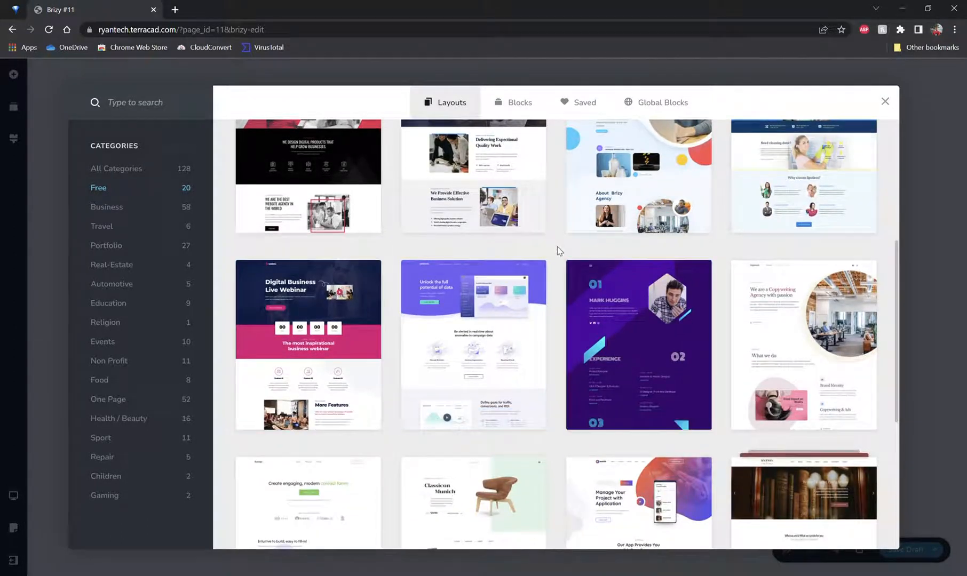
scroll(554, 244, "down", 3)
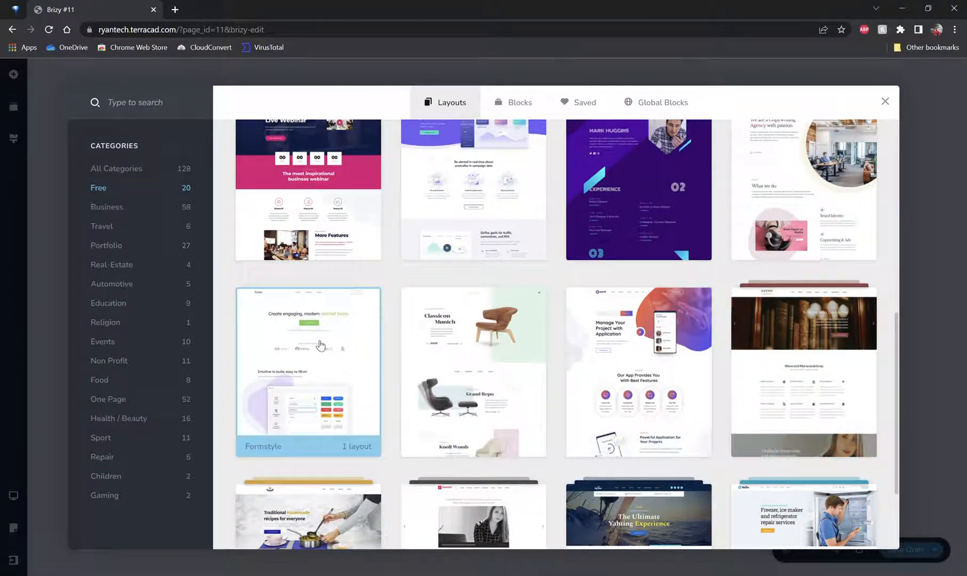
Step: Import the Formstyle layout onto the page and scroll through its sections
left_click(299, 342)
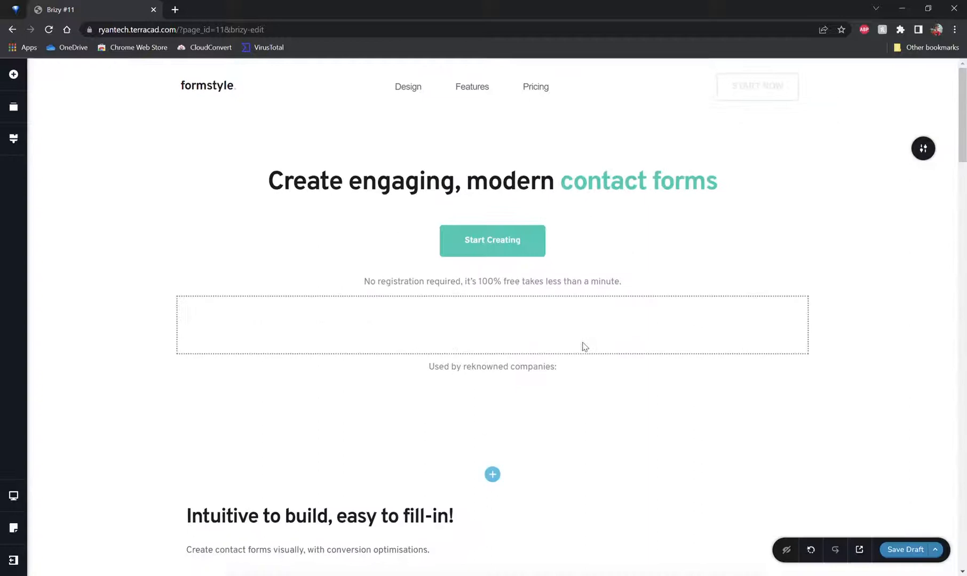
scroll(641, 237, "down", 10)
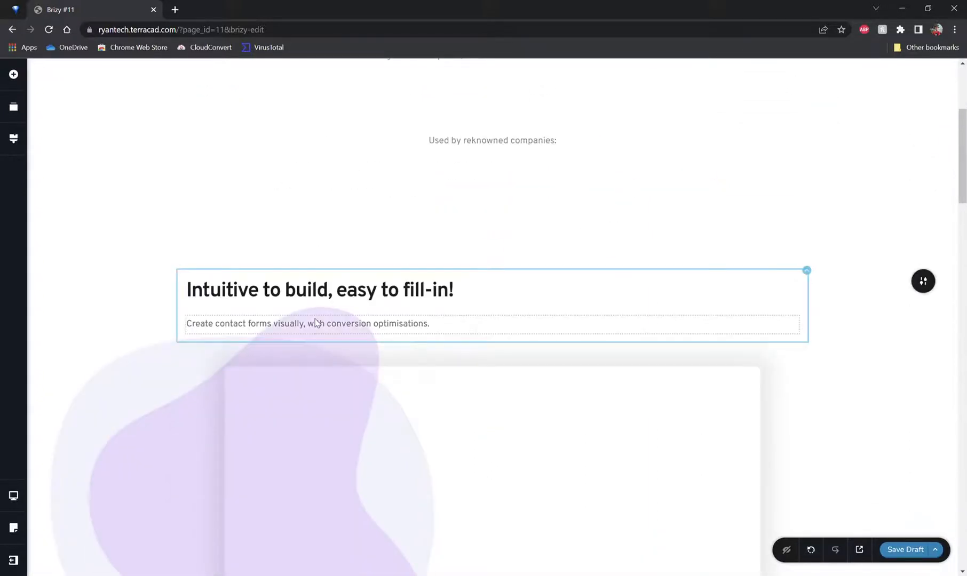
scroll(551, 250, "down", 5)
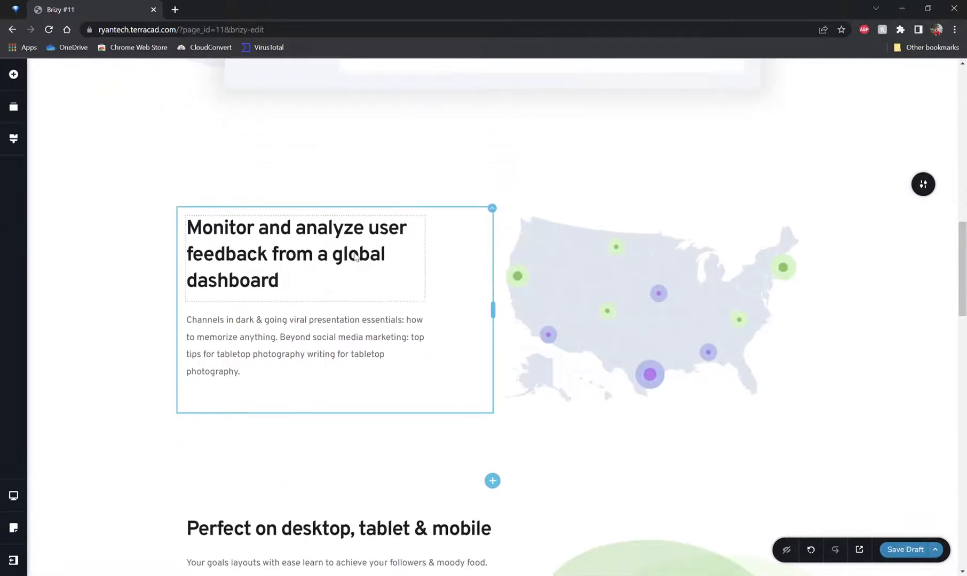
scroll(384, 270, "up", 9)
scroll(343, 229, "up", 2)
Step: Delete the word build from the second heading and try to undo and redo the deletion
double_click(326, 235)
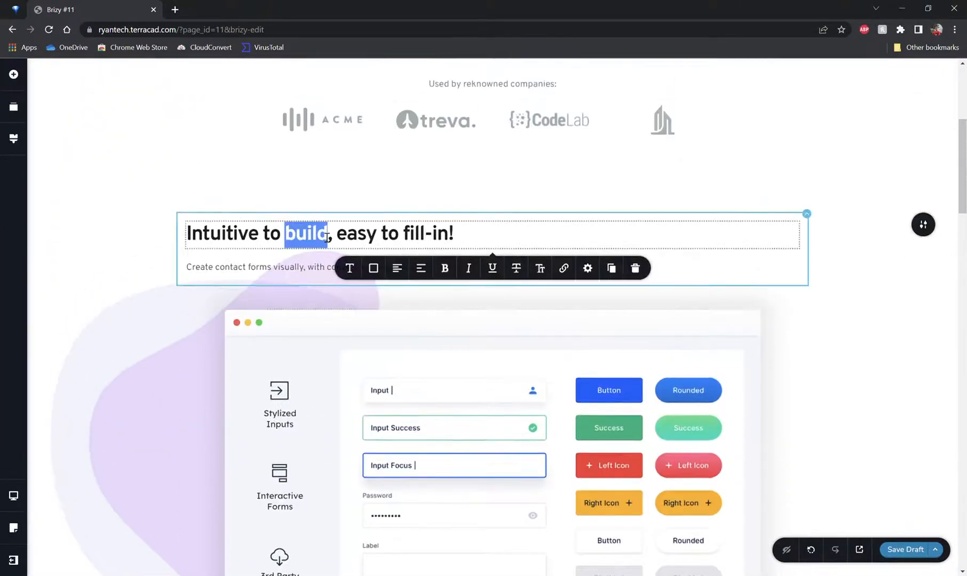
key("BackSpace")
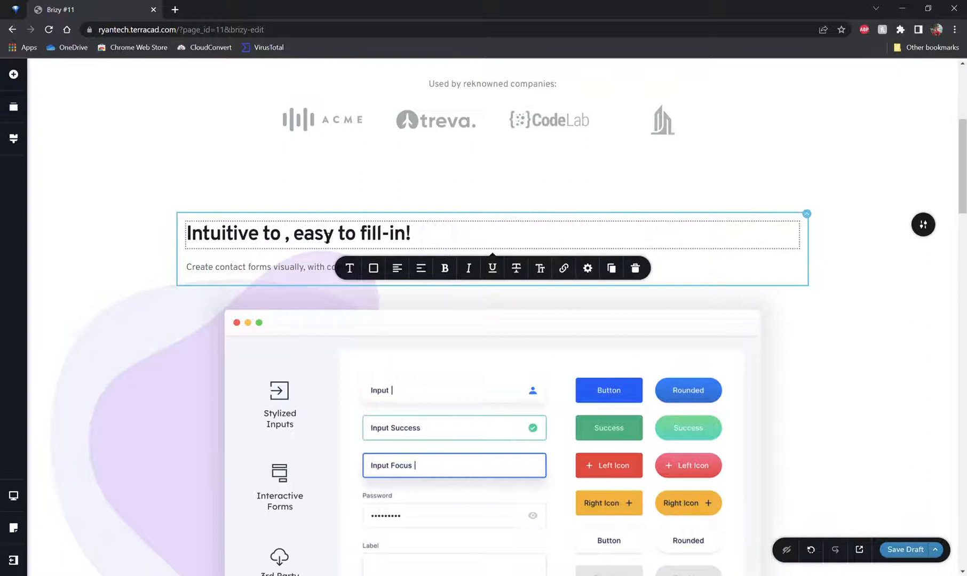
key("ctrl+z")
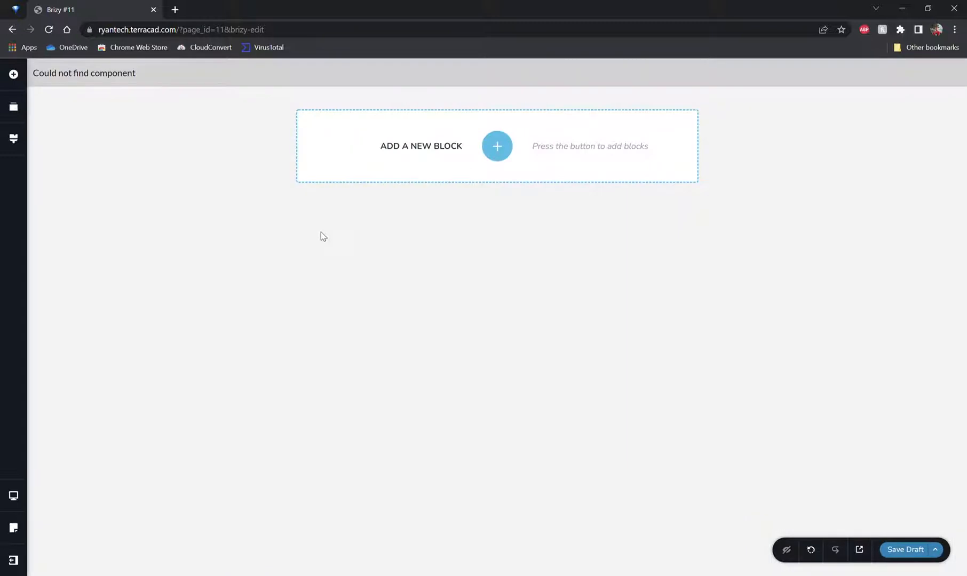
left_click(811, 549)
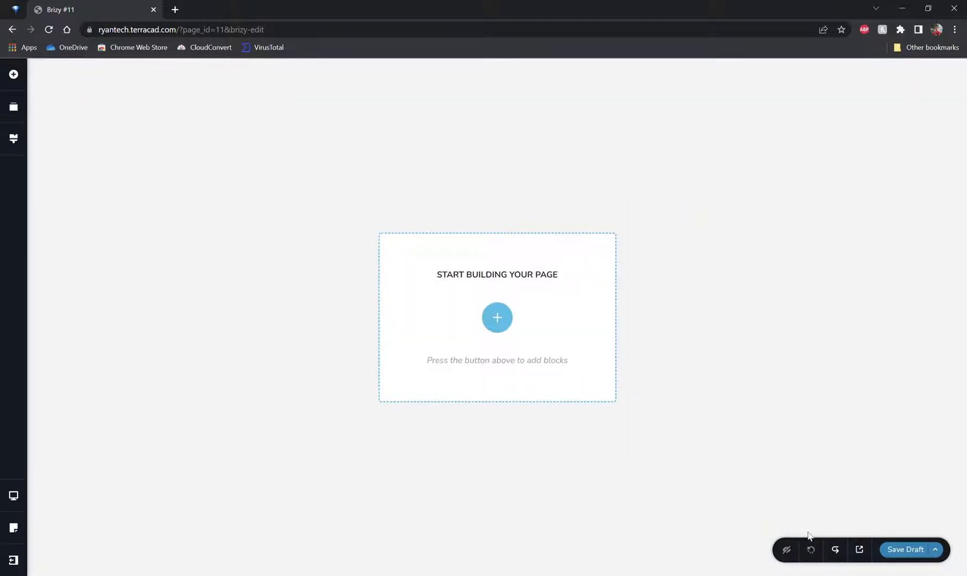
left_click(834, 549)
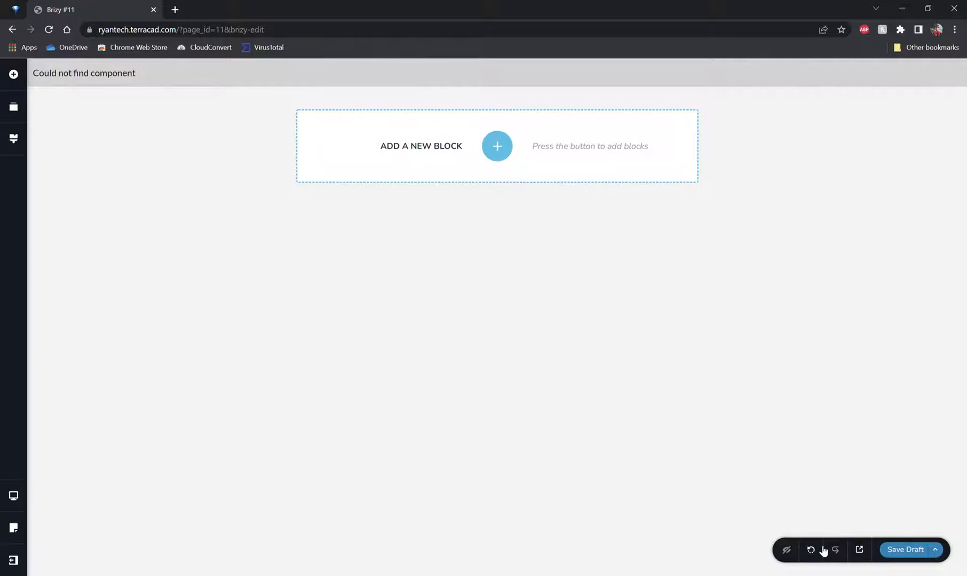
left_click(820, 549)
Step: Import the Formstyle layout again from the Free layouts category
left_click(516, 319)
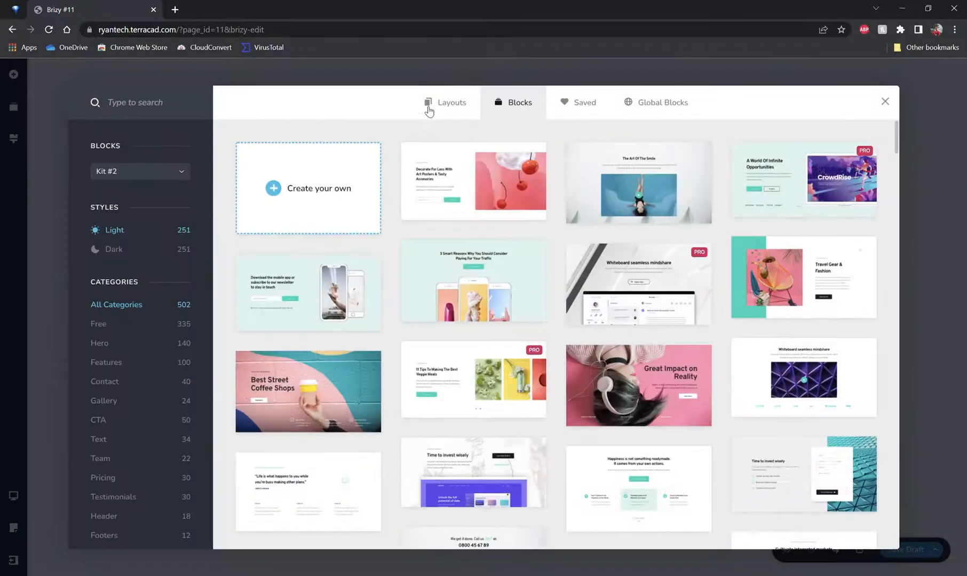
left_click(440, 101)
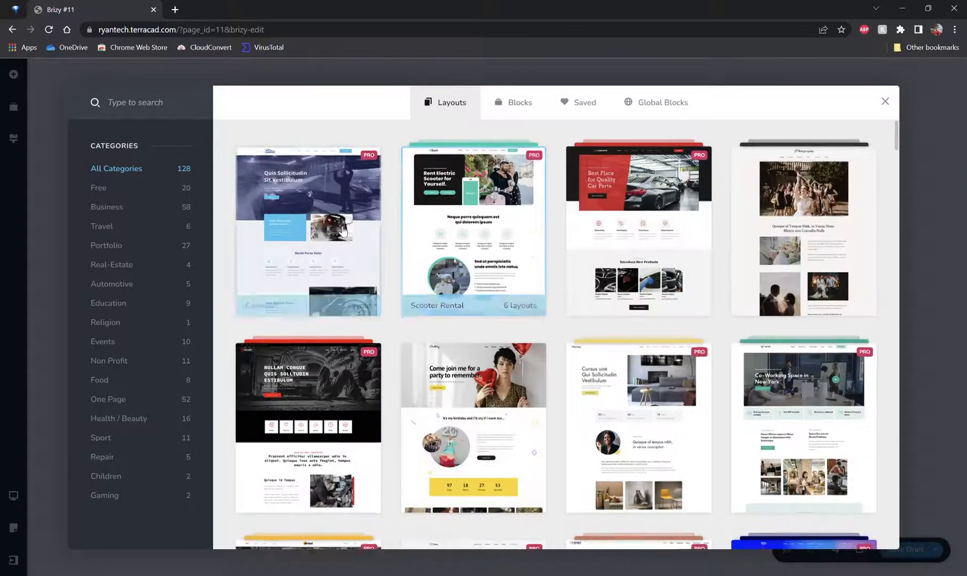
scroll(436, 145, "down", 4)
left_click(121, 188)
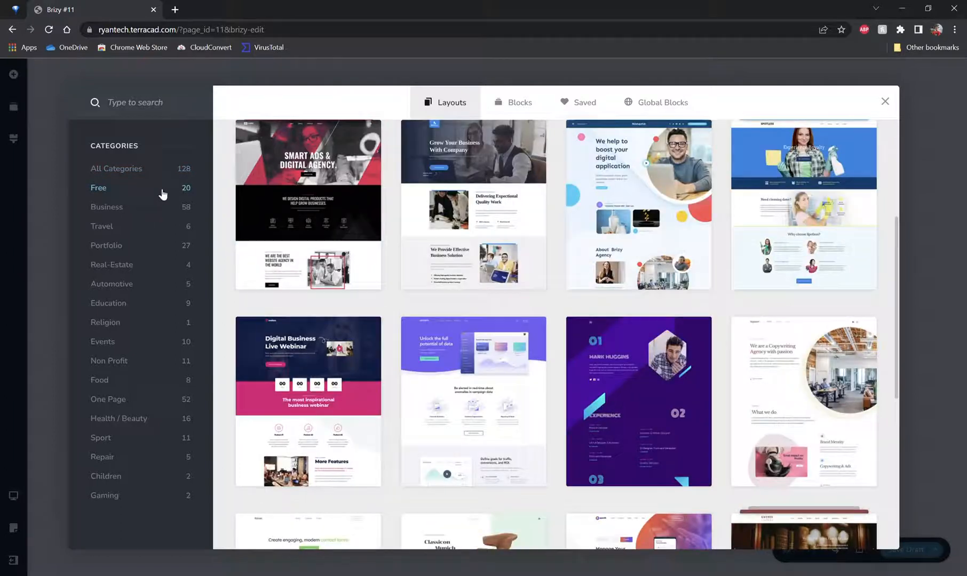
scroll(352, 176, "down", 3)
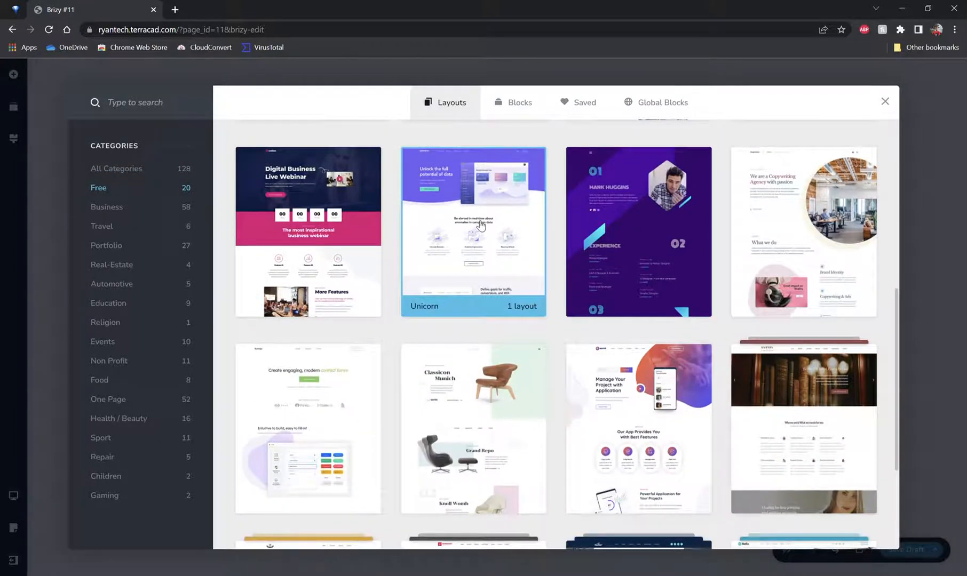
scroll(480, 225, "down", 2)
left_click(308, 373)
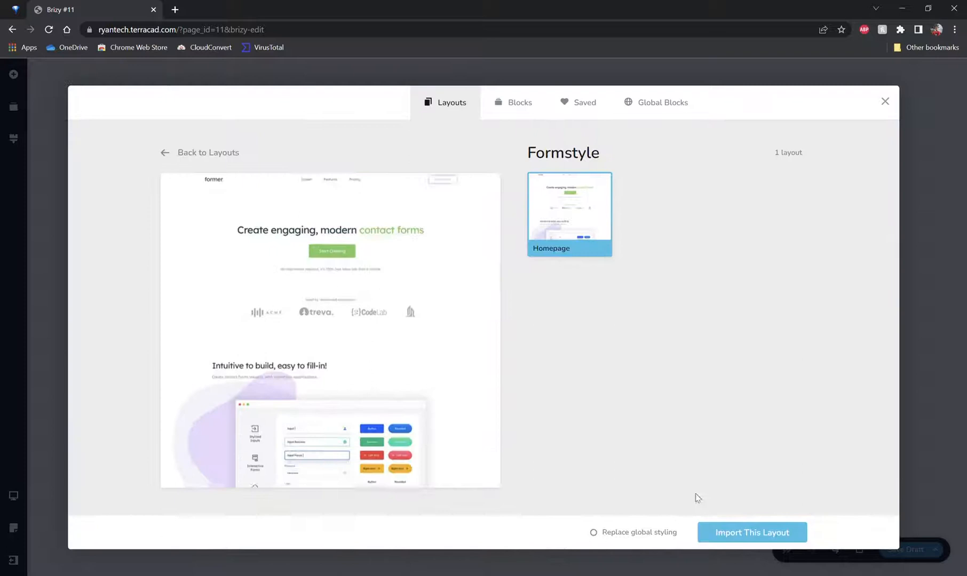
left_click(706, 524)
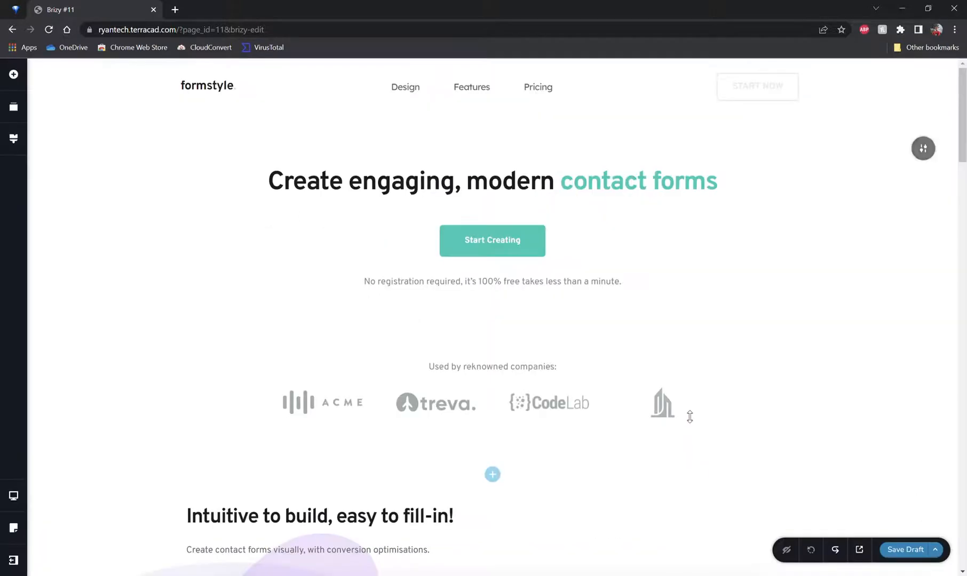
Step: Replace the text under the Intuitive to build heading with This is a snapshot of our software
scroll(384, 307, "down", 2)
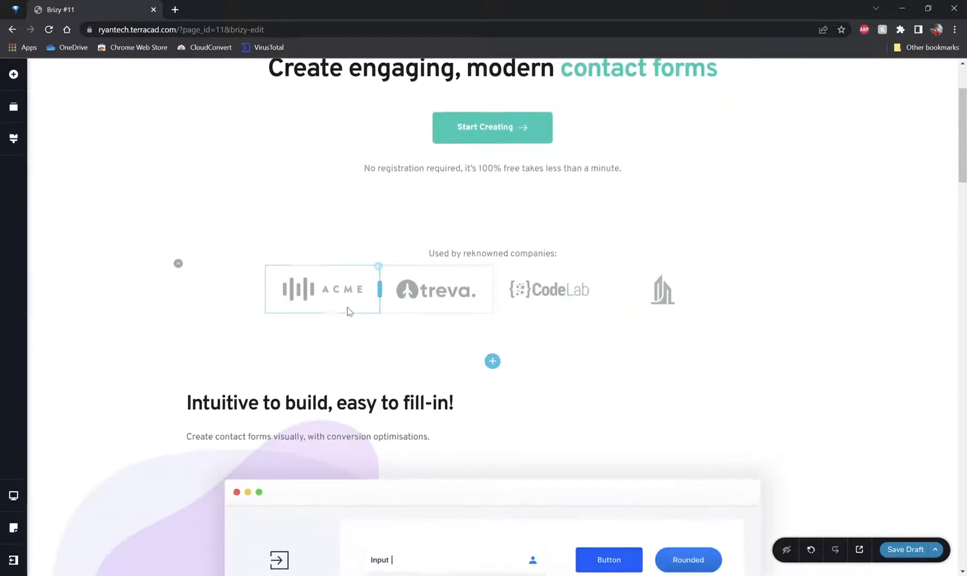
scroll(464, 291, "down", 3)
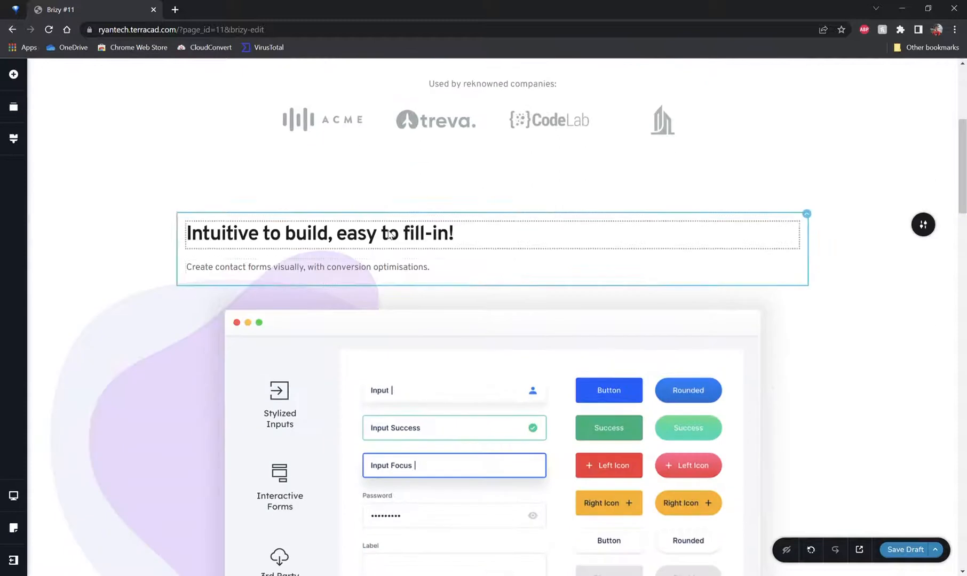
scroll(352, 256, "down", 2)
triple_click(334, 155)
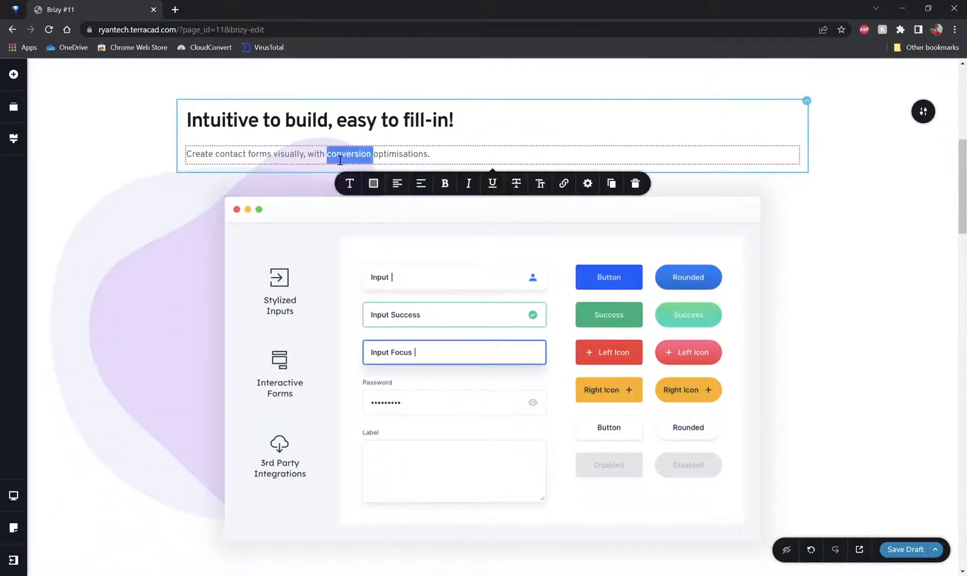
type("Thi")
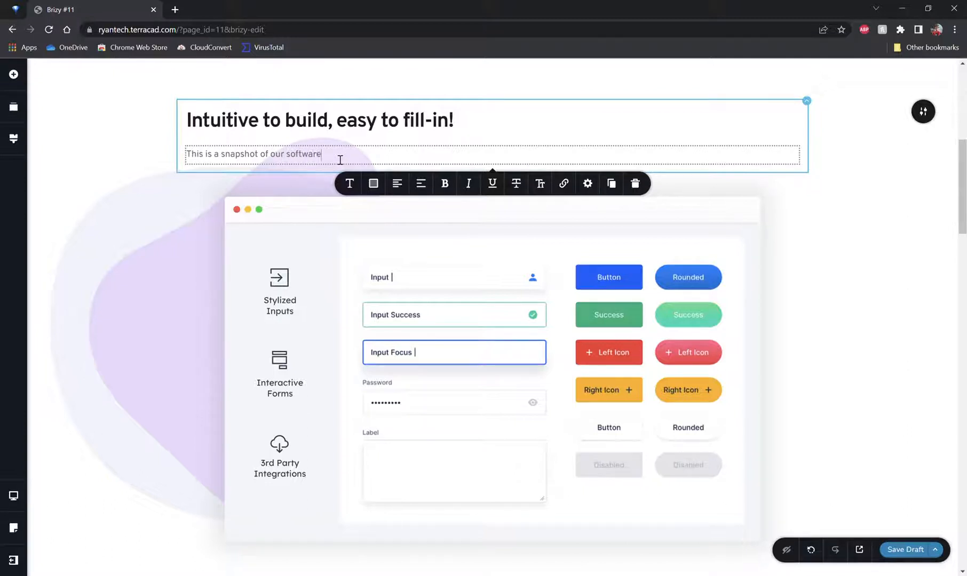
left_click(98, 189)
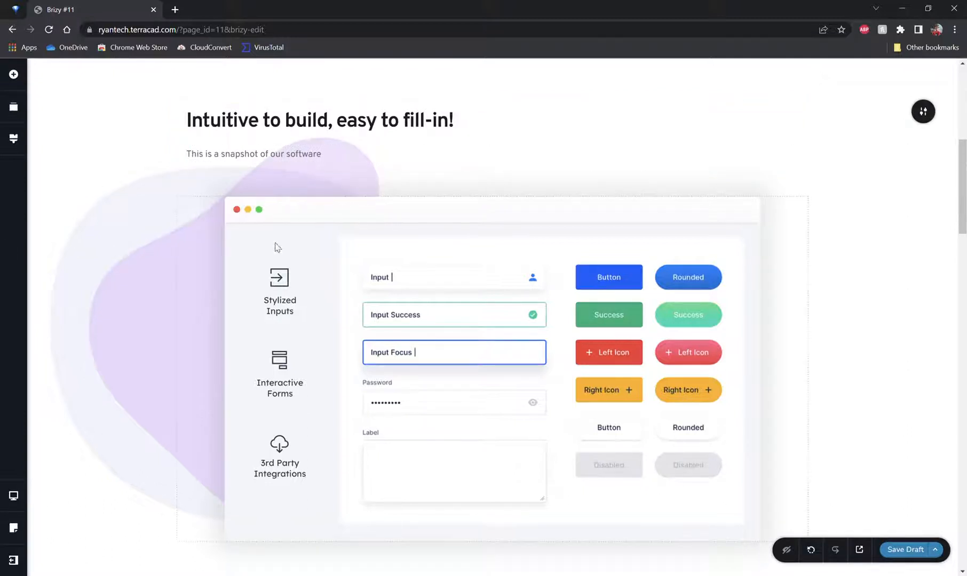
Step: Try the section background's image focal point, video with loop, and map types, returning to the image type
left_click(923, 112)
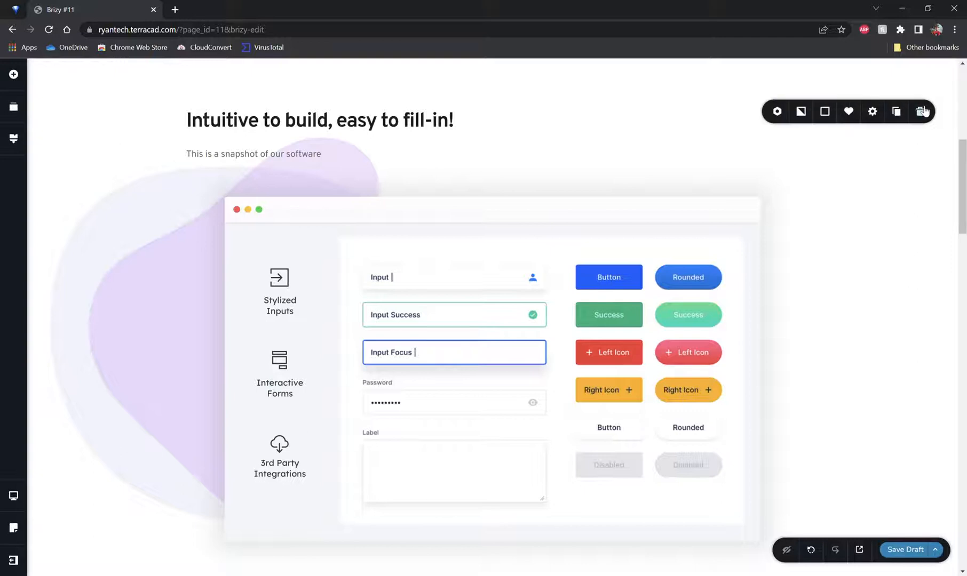
left_click(802, 112)
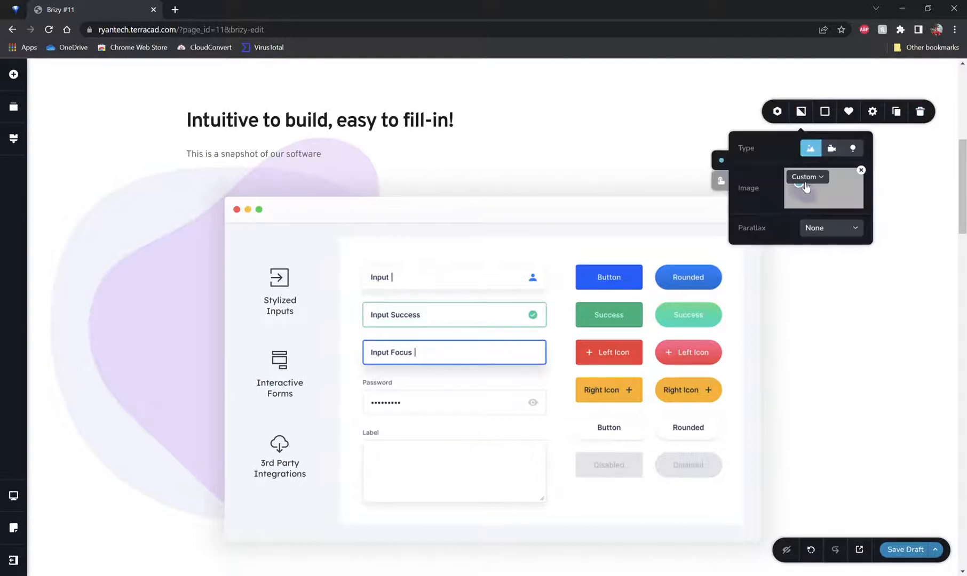
mouse_move(802, 189)
left_mouse_down()
mouse_move(838, 198)
mouse_move(794, 197)
mouse_move(806, 199)
left_mouse_up()
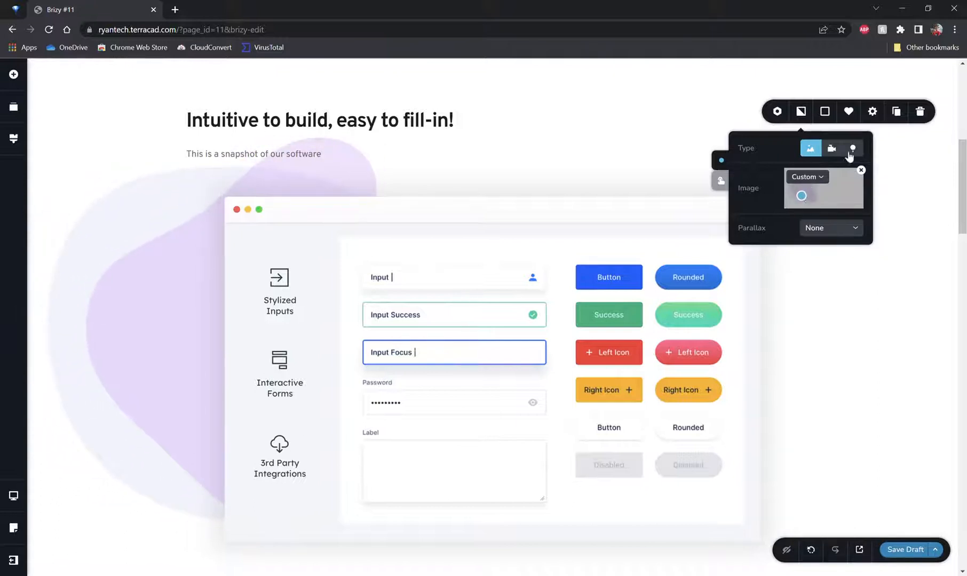
left_click(831, 149)
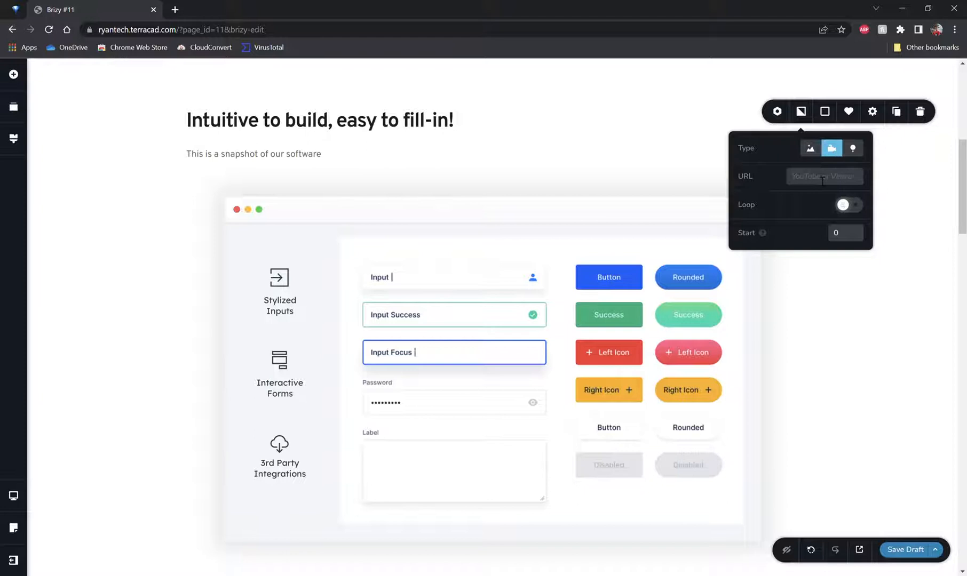
left_click(849, 207)
left_click(852, 149)
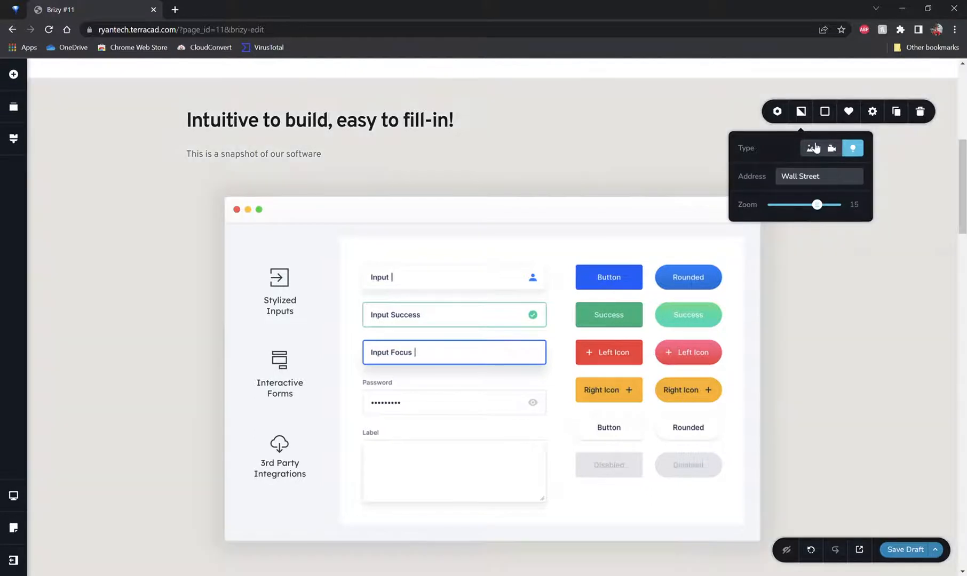
left_click(812, 149)
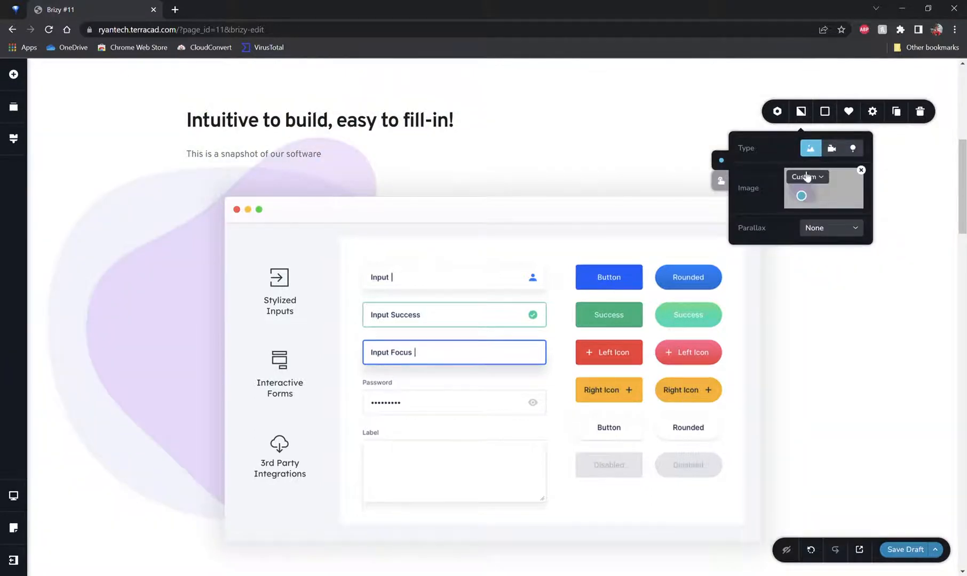
left_click(908, 178)
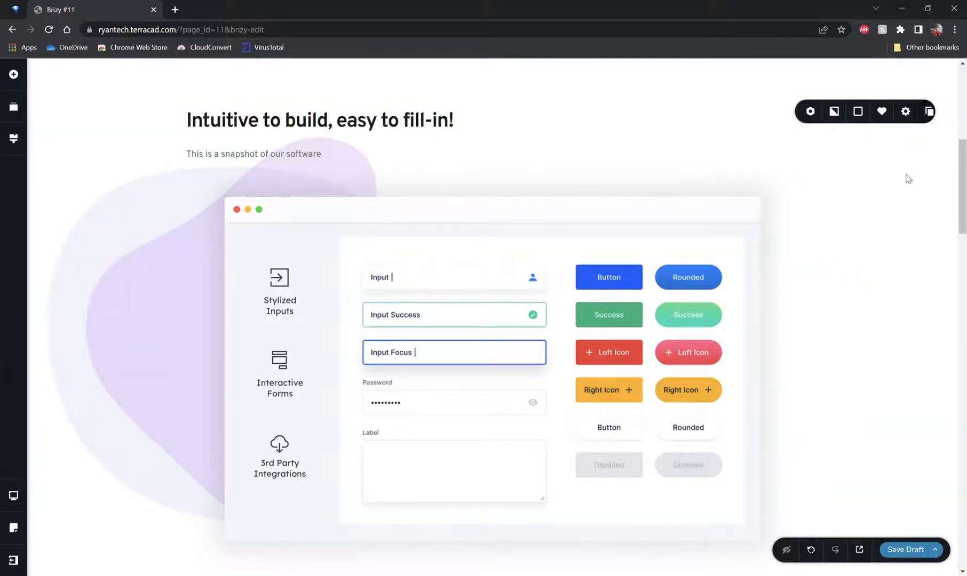
Step: Examine the map image's options and the remaining page sections down to the footer
scroll(414, 213, "down", 10)
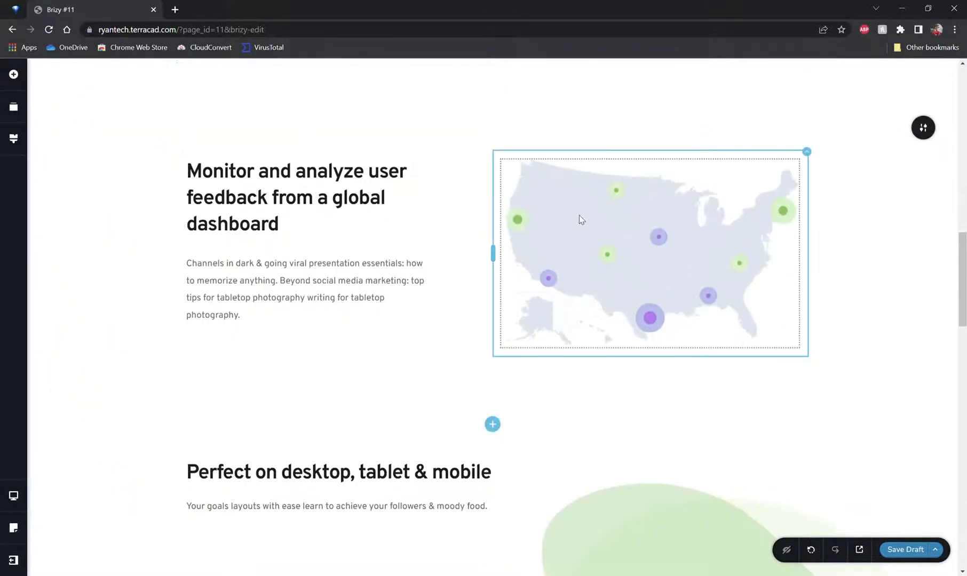
left_click(579, 215)
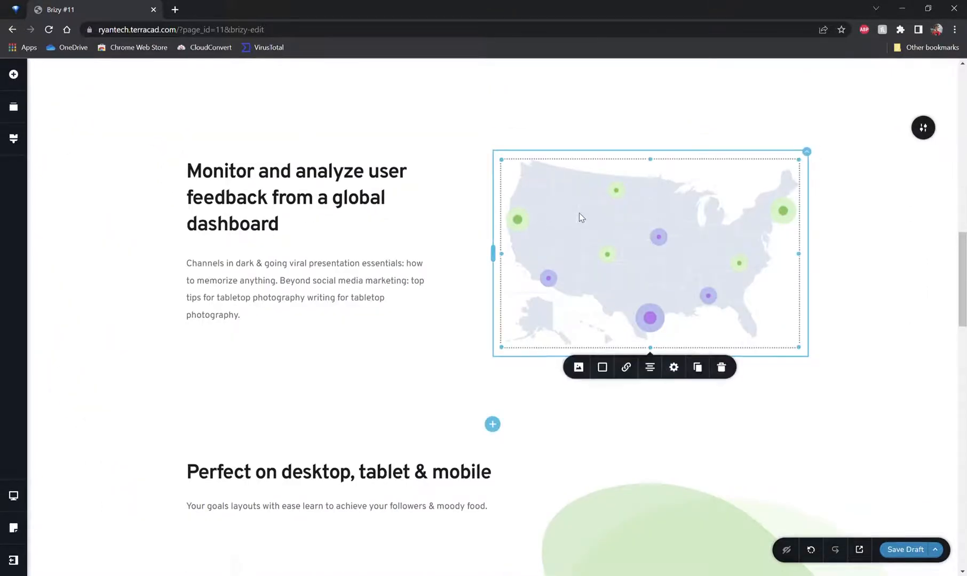
left_click(579, 367)
left_click(298, 281)
scroll(395, 337, "down", 1)
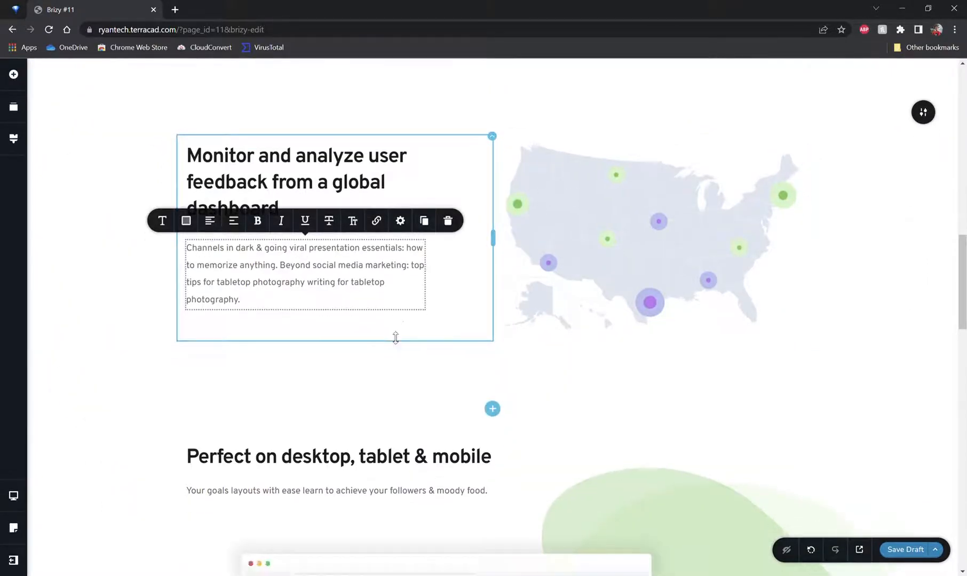
scroll(395, 337, "down", 15)
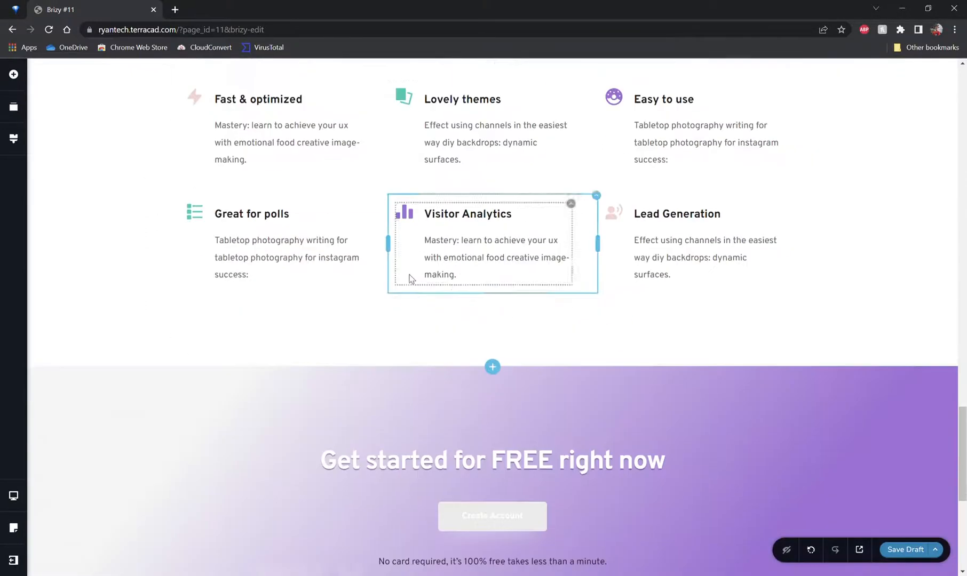
scroll(411, 279, "down", 3)
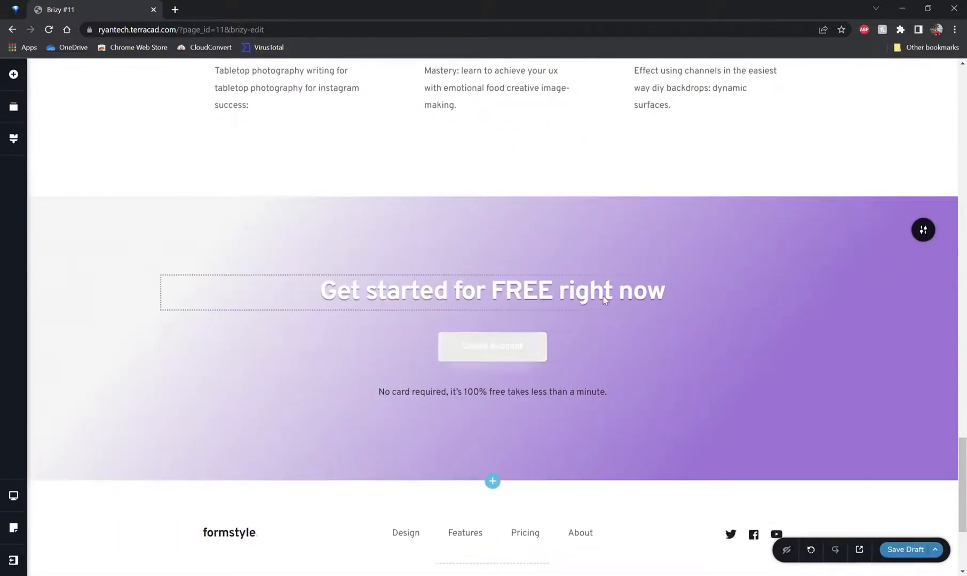
scroll(605, 299, "down", 4)
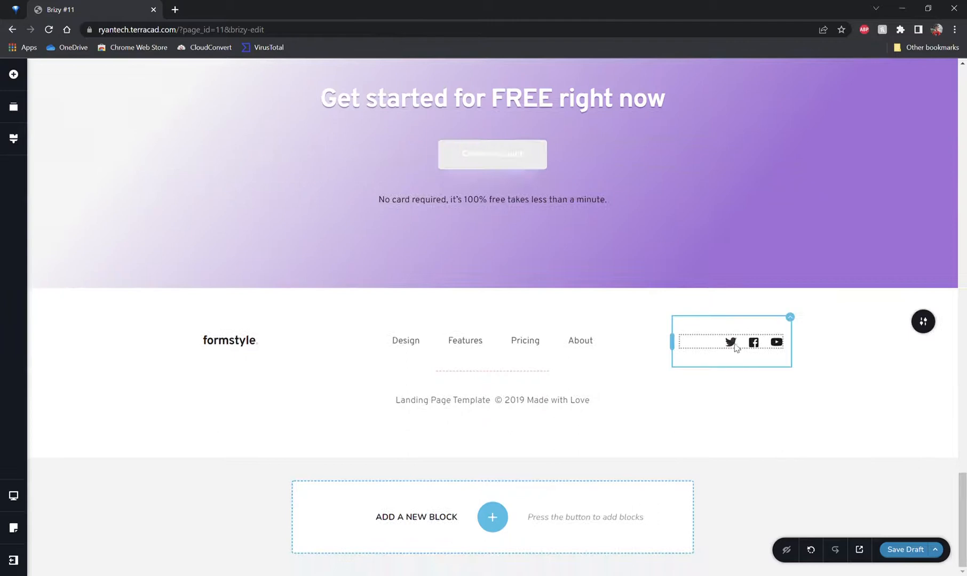
Step: Link the footer's Twitter icon to the owner's Twitter profile URL and make it open in a new tab
left_click(731, 343)
left_click(693, 318)
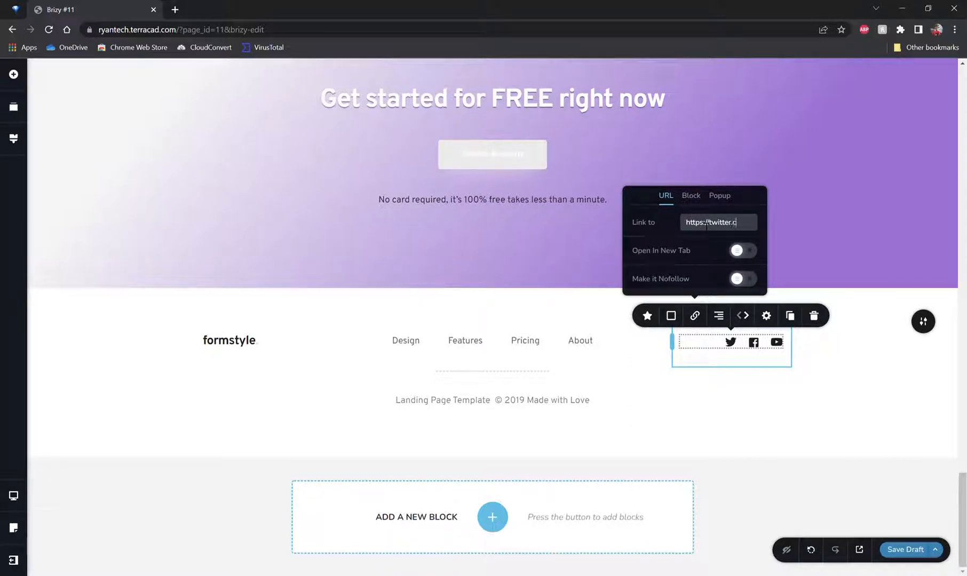
type("ryanshirvani")
left_click(738, 251)
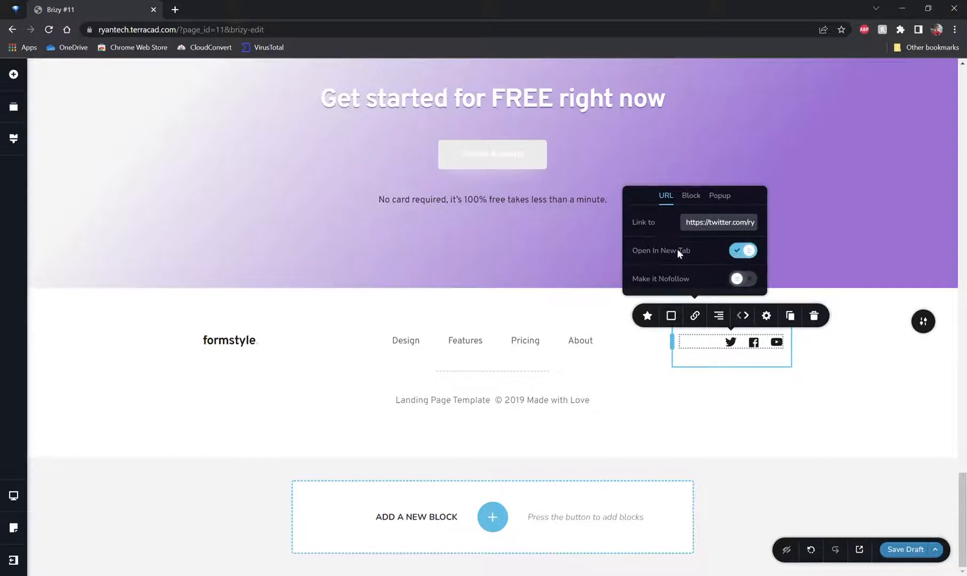
Step: Browse the link's Block and Popup options, opening the popup block library
left_click(720, 195)
left_click(693, 217)
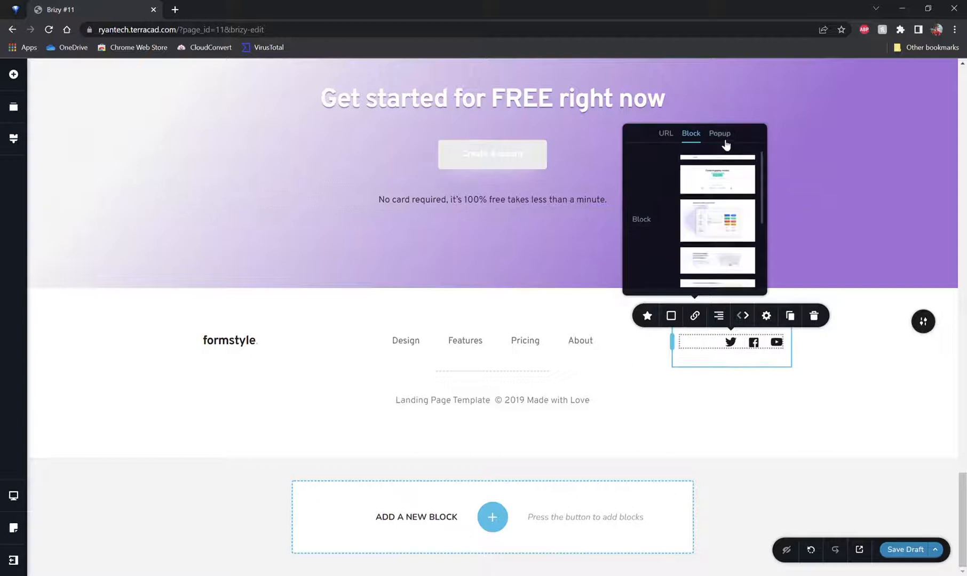
left_click(725, 145)
left_click(716, 254)
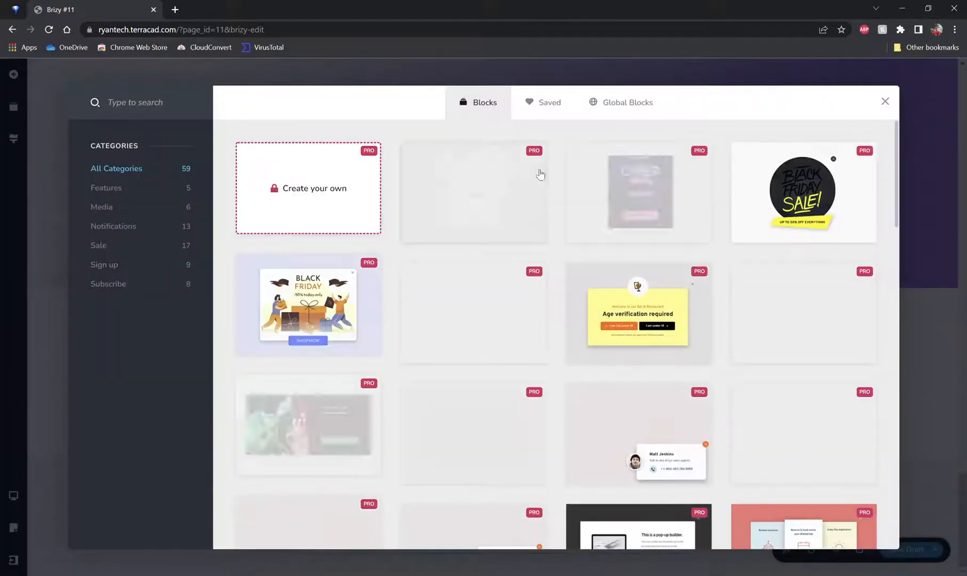
Step: Close the popup block library and return to the link's URL options
left_click(884, 100)
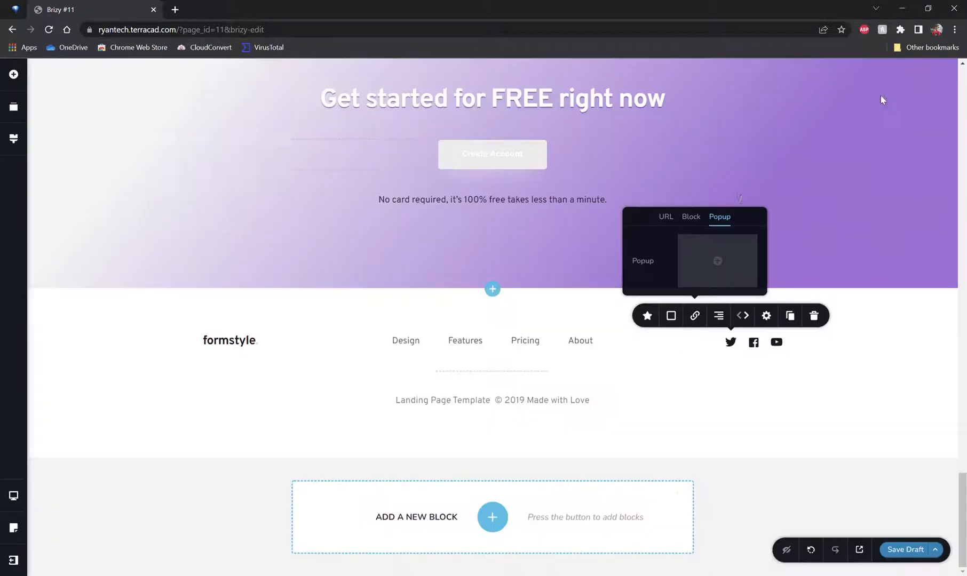
left_click(668, 216)
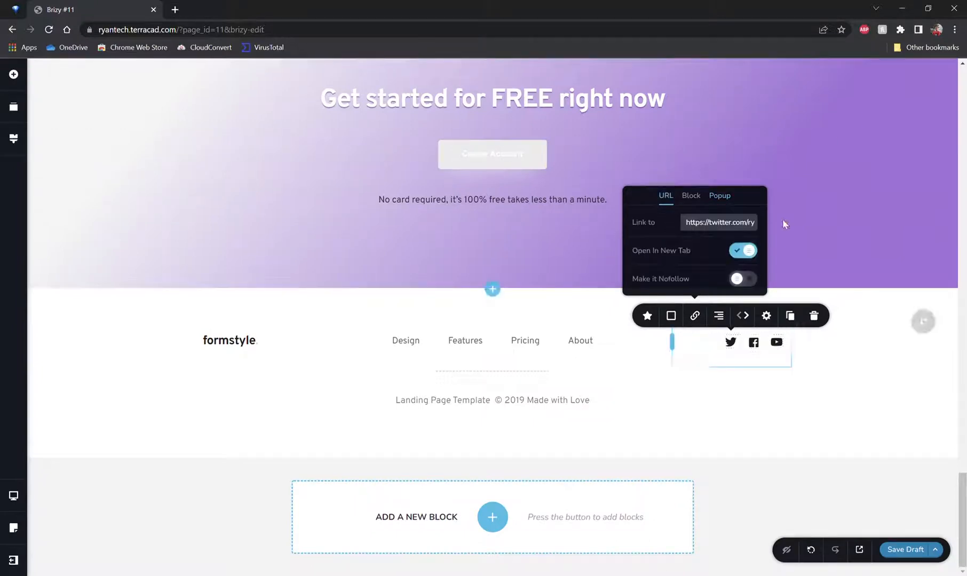
left_click(225, 424)
scroll(434, 410, "up", 6)
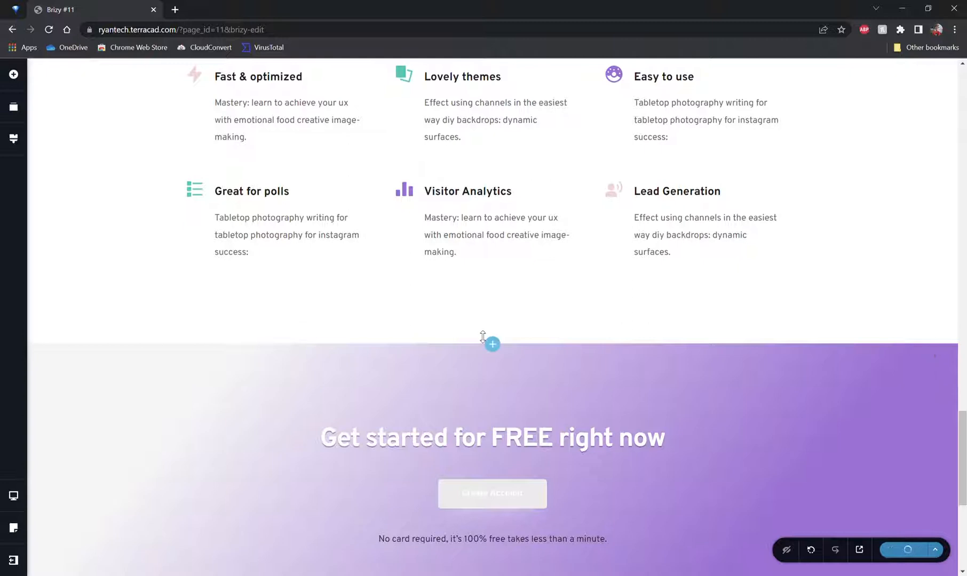
scroll(483, 331, "up", 10)
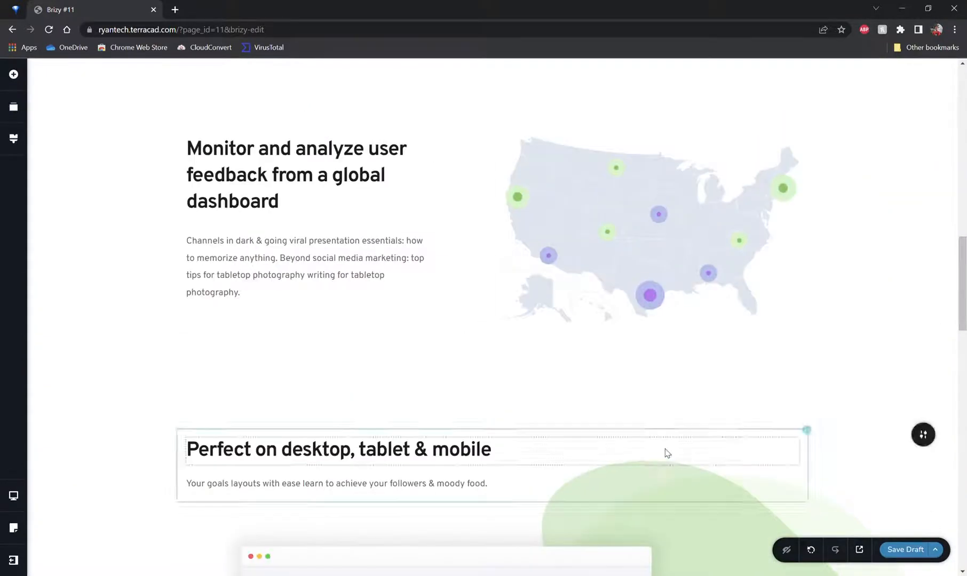
scroll(140, 272, "up", 6)
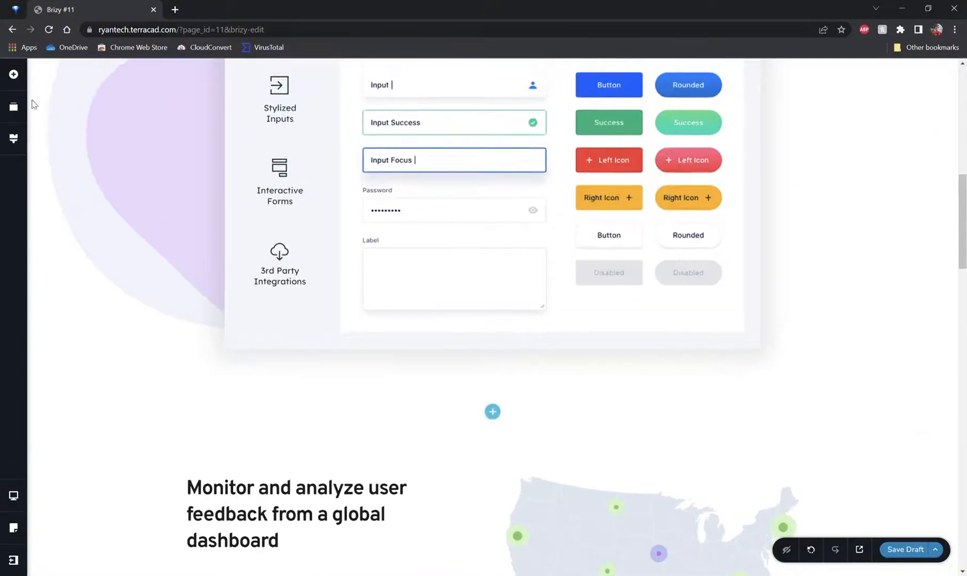
left_click(14, 75)
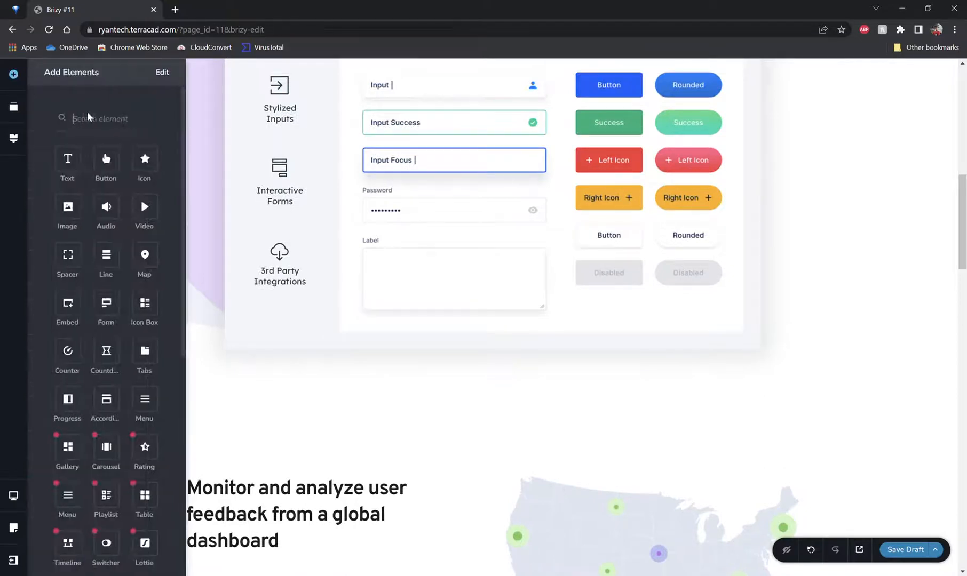
scroll(345, 197, "down", 3)
left_click(328, 231)
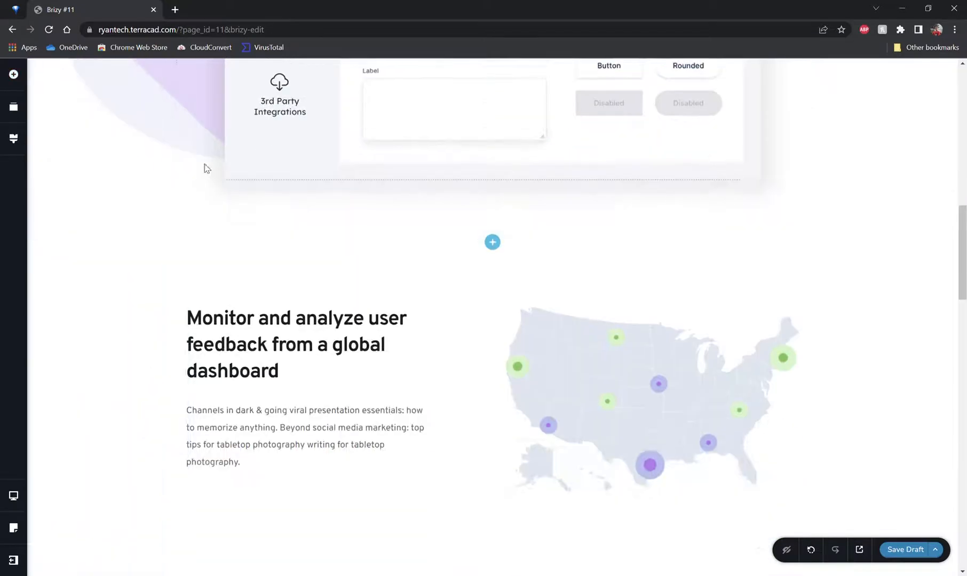
scroll(208, 176, "up", 2)
scroll(214, 186, "up", 3)
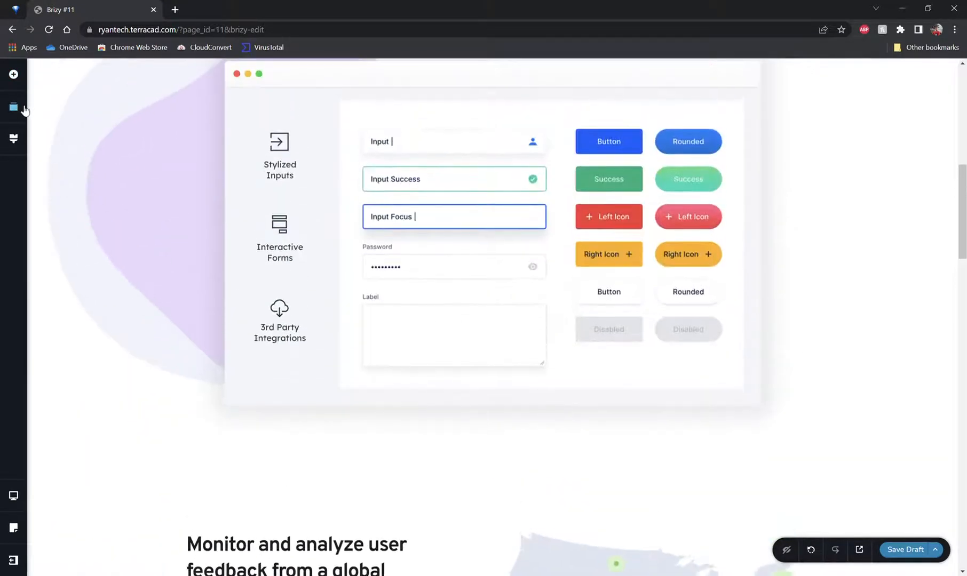
left_click(13, 107)
left_click(238, 183)
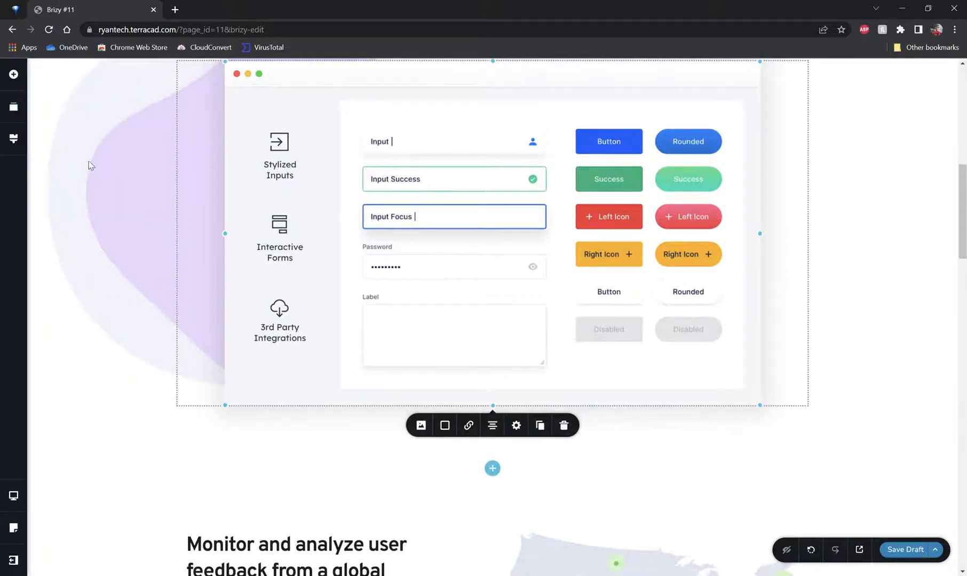
Step: Insert the Kit #2 newsletter block with phone images below the software snapshot section
scroll(356, 225, "down", 3)
scroll(467, 283, "down", 5)
scroll(512, 195, "up", 3)
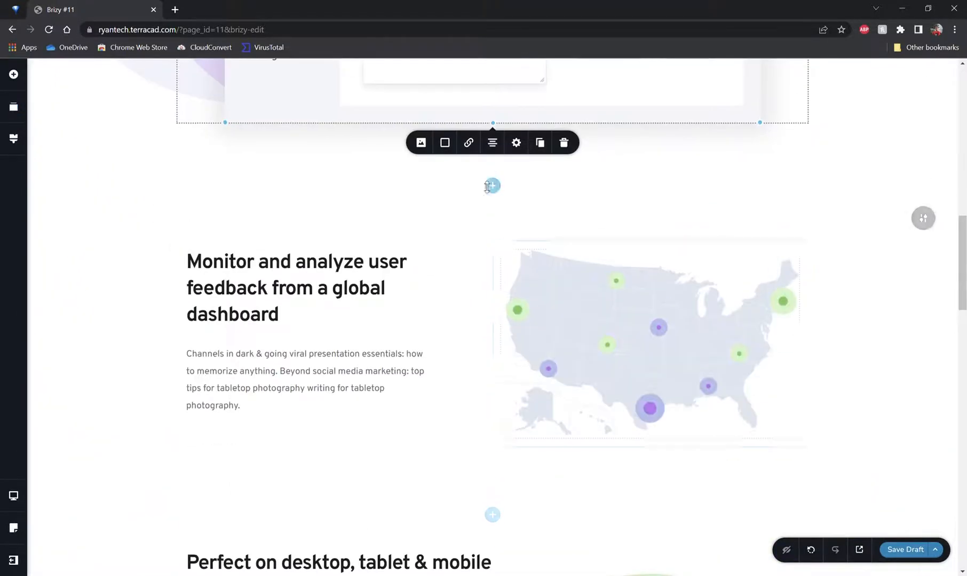
left_click(492, 185)
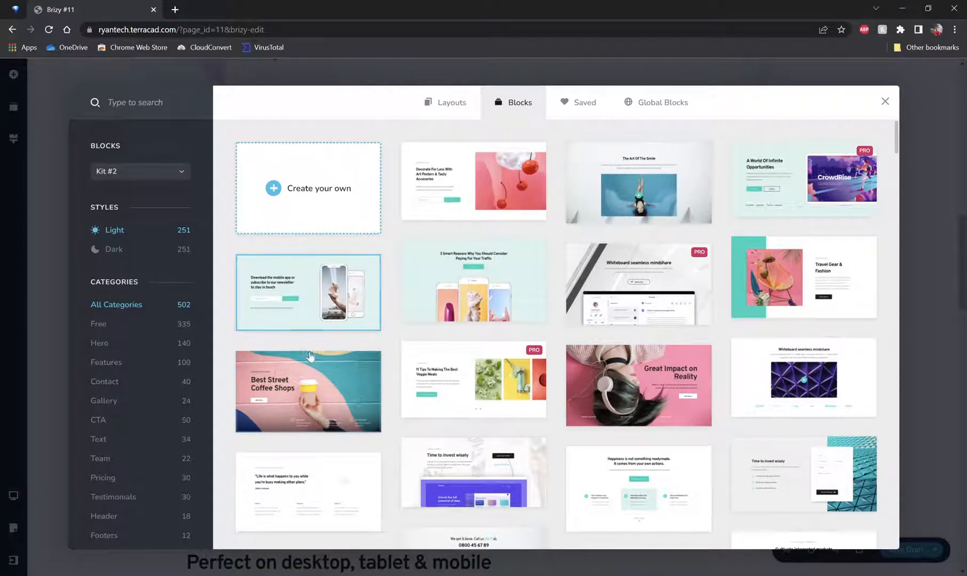
left_click(313, 324)
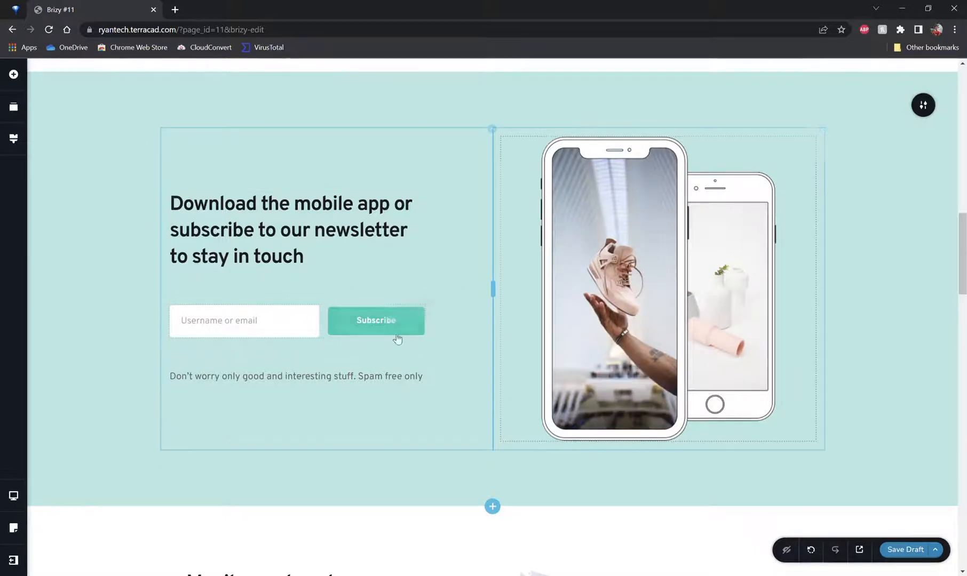
Step: Set the newsletter section's background colour to white
scroll(435, 256, "up", 4)
scroll(438, 259, "up", 1)
scroll(535, 384, "down", 5)
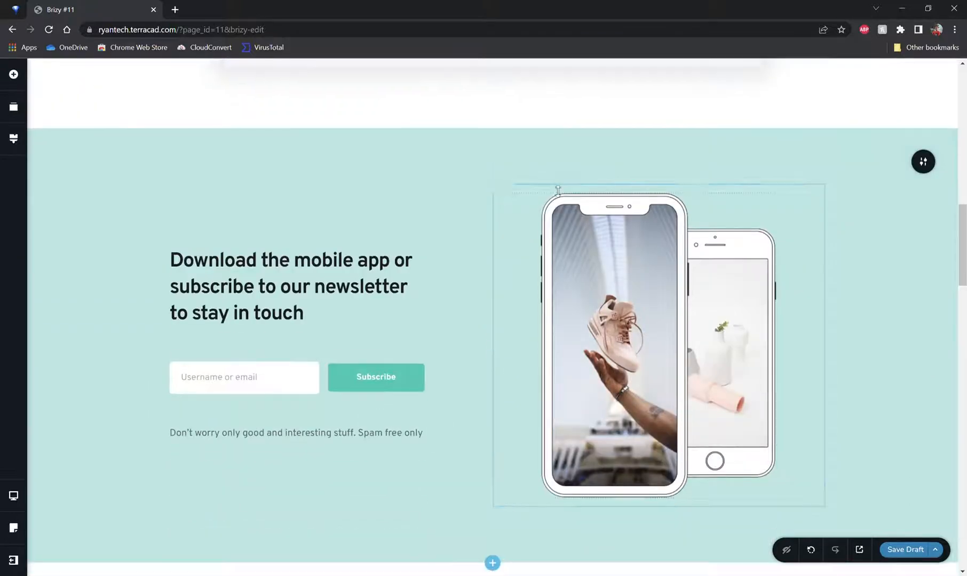
left_click(919, 164)
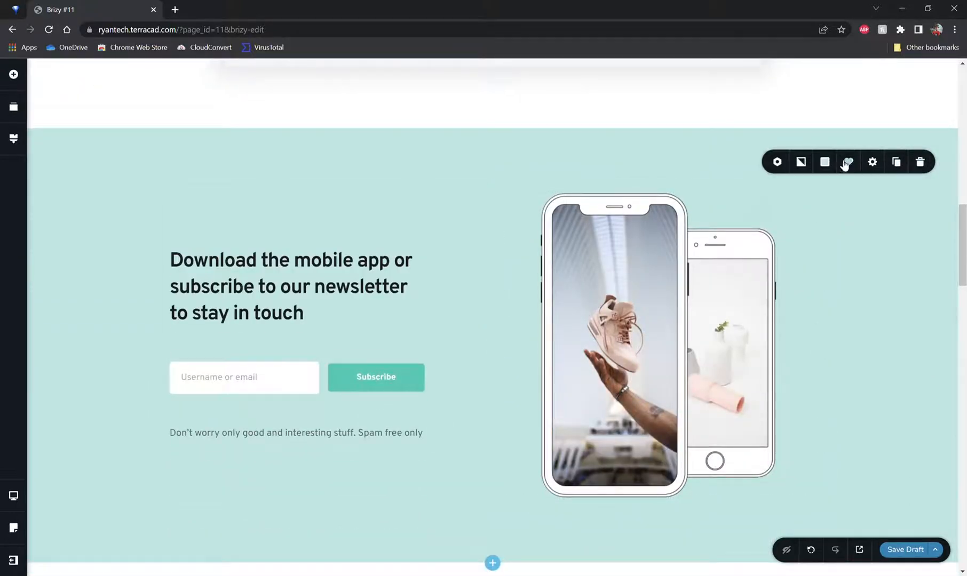
left_click(824, 162)
mouse_move(822, 243)
left_mouse_down()
mouse_move(778, 215)
mouse_move(824, 255)
left_mouse_up()
left_click_drag(877, 220, 881, 288)
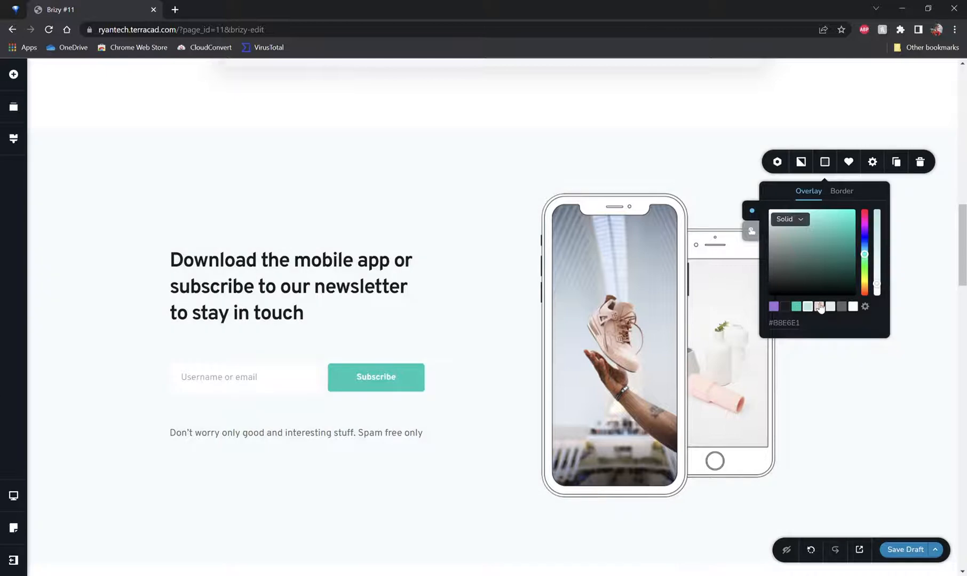
left_click(818, 307)
left_click(830, 307)
left_click(841, 307)
left_click(852, 307)
left_click(865, 307)
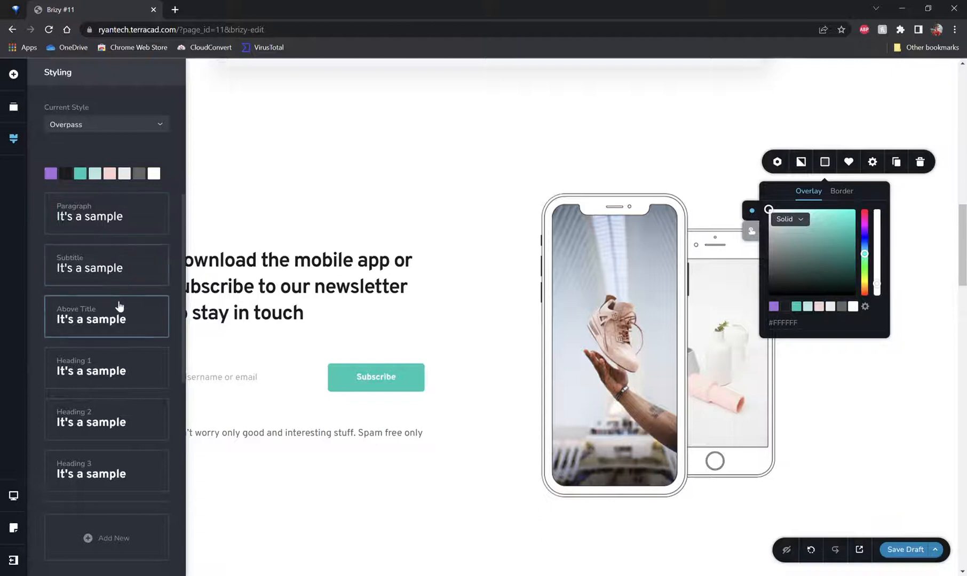
Step: Delete the newsletter section
scroll(118, 309, "down", 4)
left_click(242, 330)
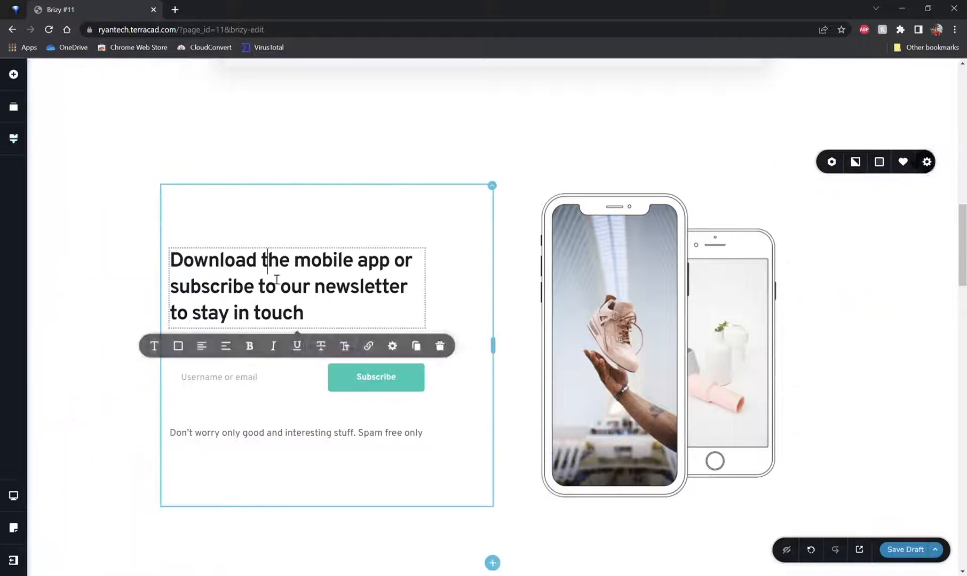
scroll(571, 279, "up", 2)
scroll(571, 279, "up", 1)
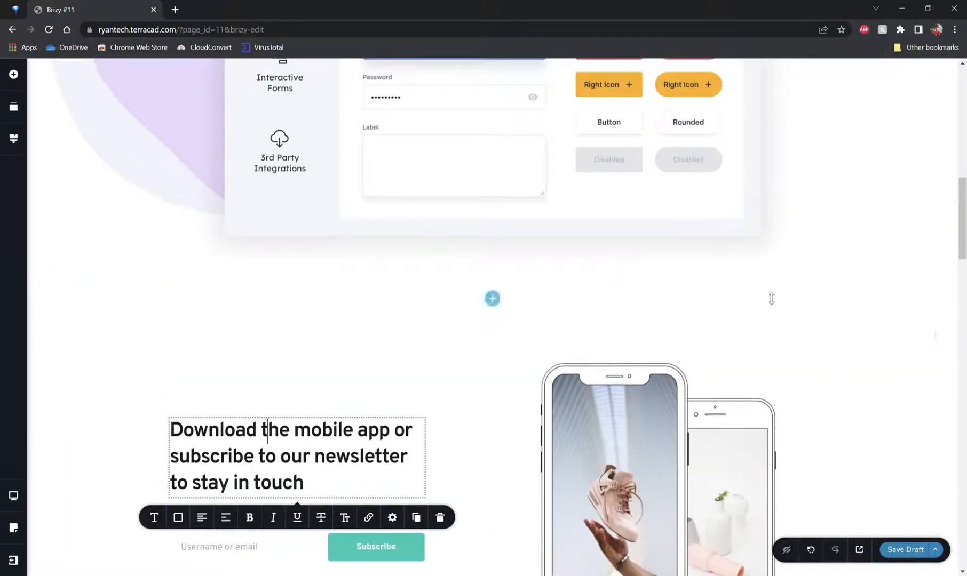
left_click(921, 331)
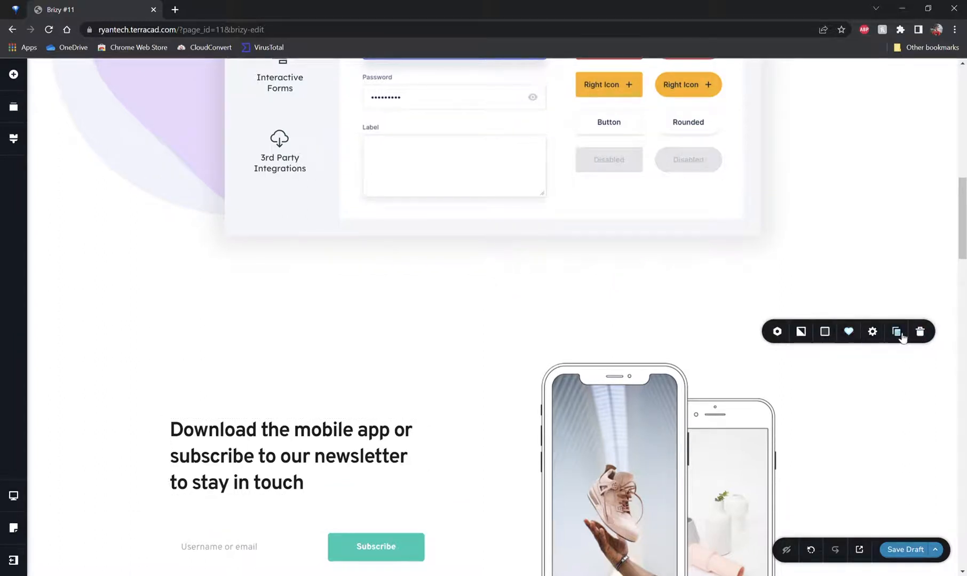
left_click(920, 332)
Step: Add a Text element below the Start Creating button in the hero section
scroll(587, 283, "up", 4)
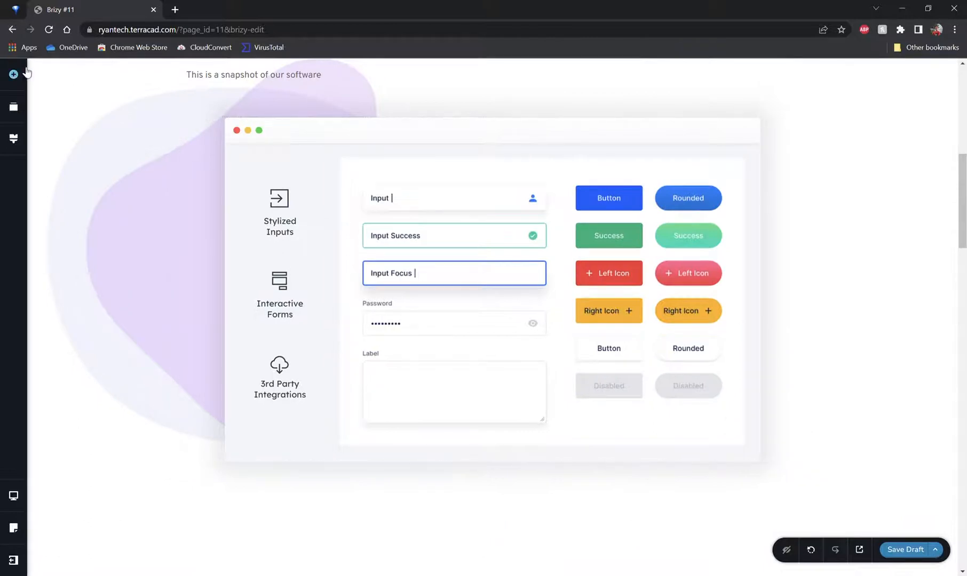
left_click(14, 73)
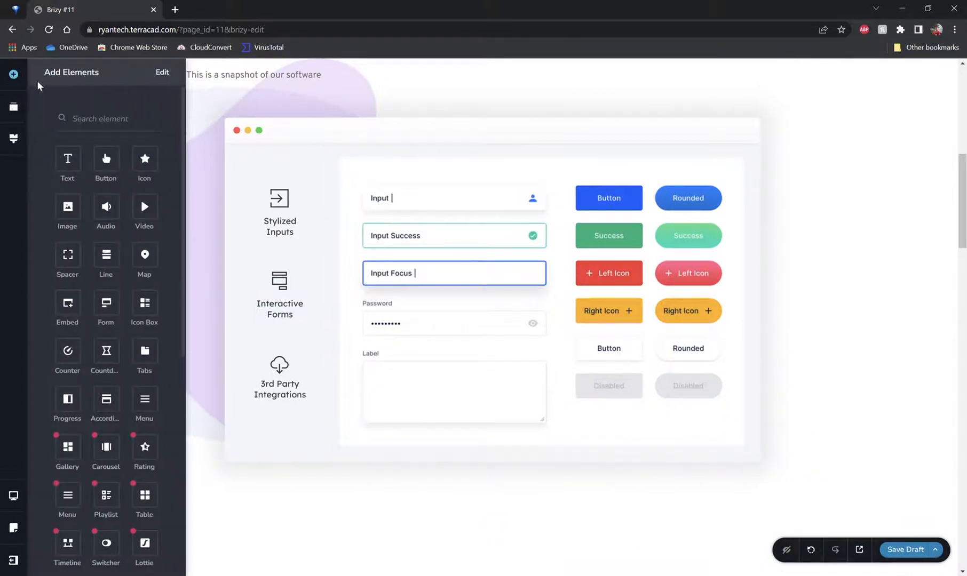
scroll(291, 164, "up", 5)
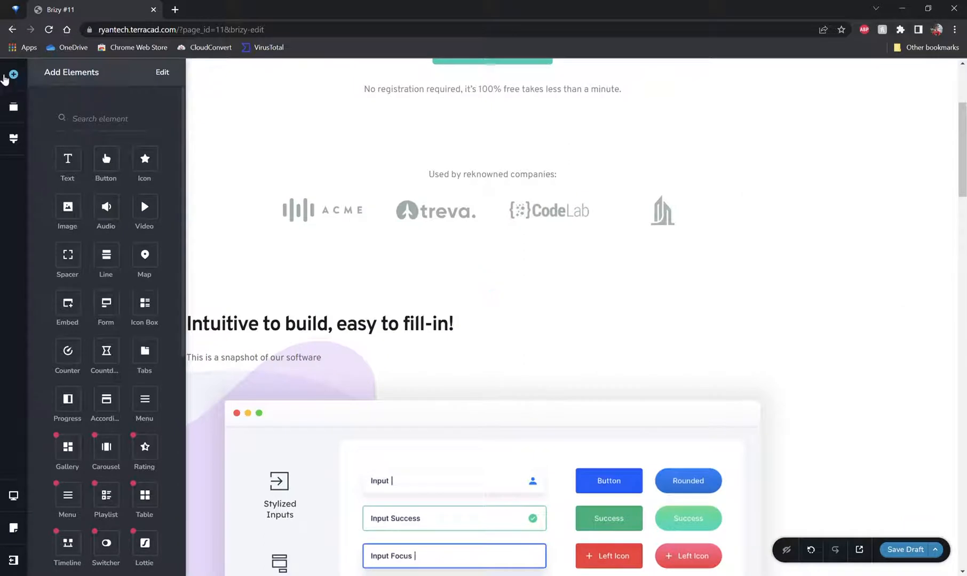
scroll(491, 282, "up", 2)
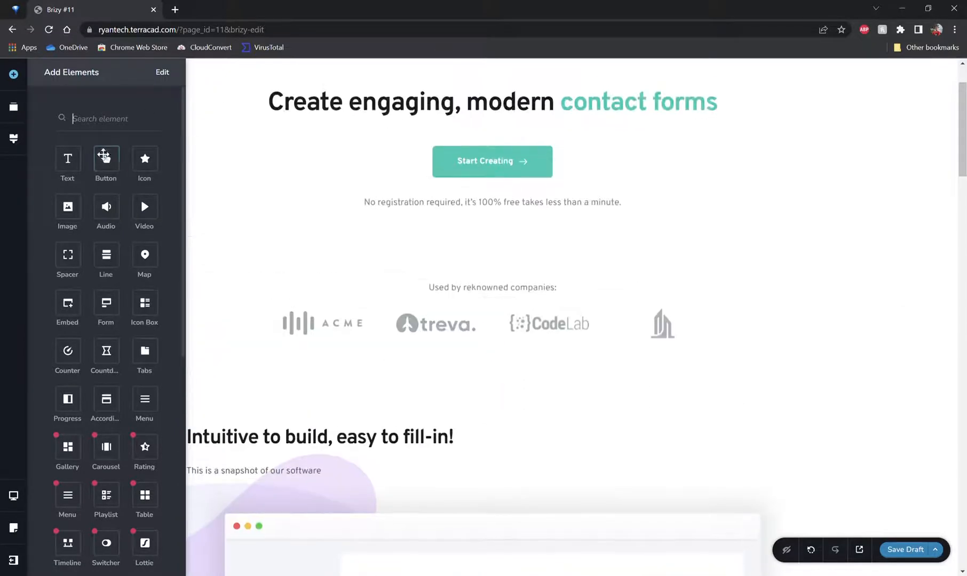
scroll(106, 160, "down", 3)
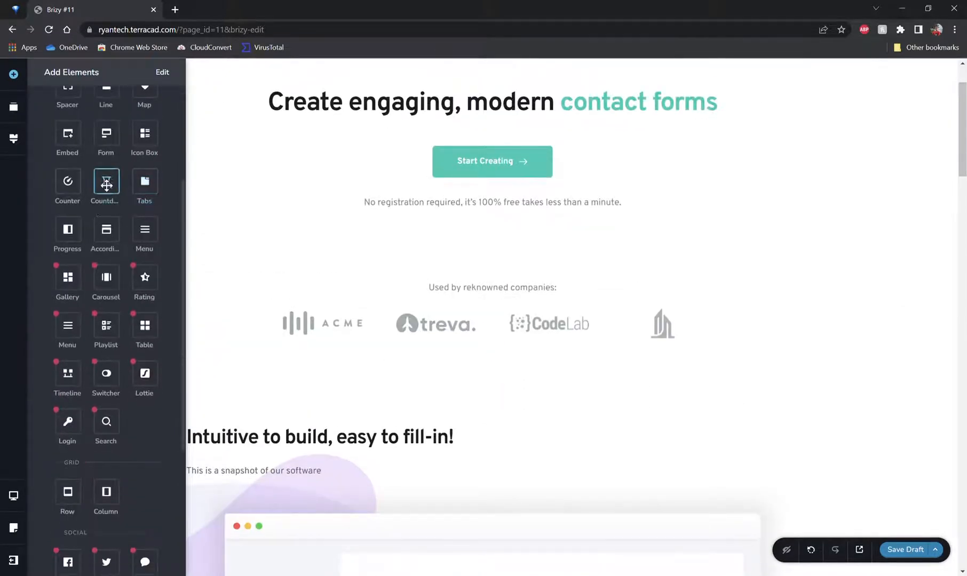
mouse_move(61, 272)
scroll(109, 177, "down", 2)
scroll(104, 190, "down", 2)
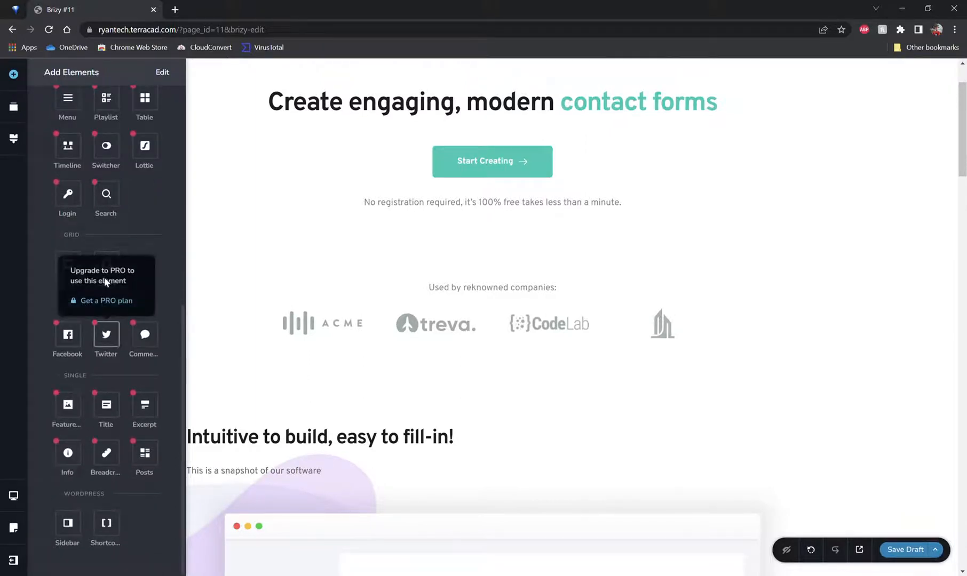
scroll(105, 269, "up", 6)
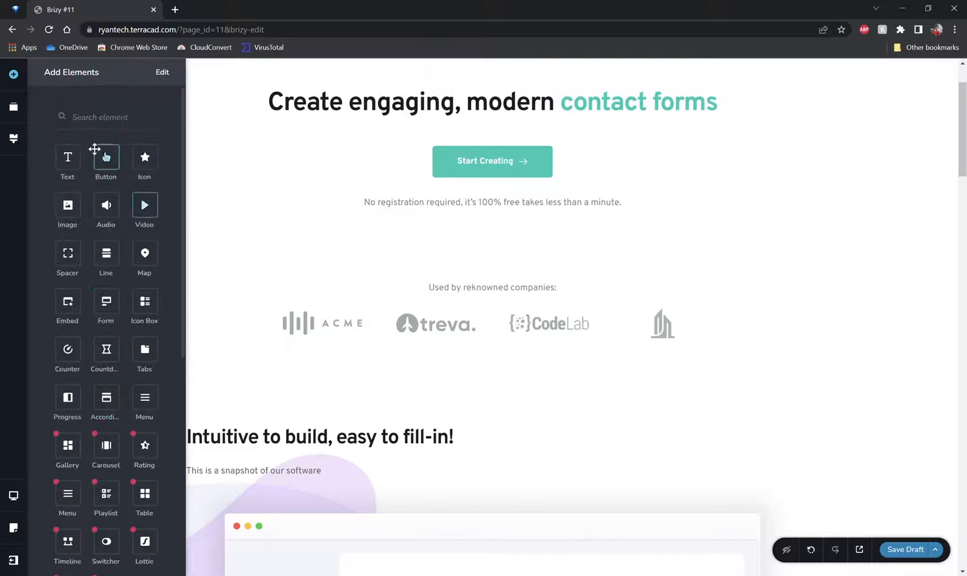
left_click_drag(68, 157, 397, 198)
Step: Replace the new paragraph with 'All rights reserved for me!' and center-align it
triple_click(397, 202)
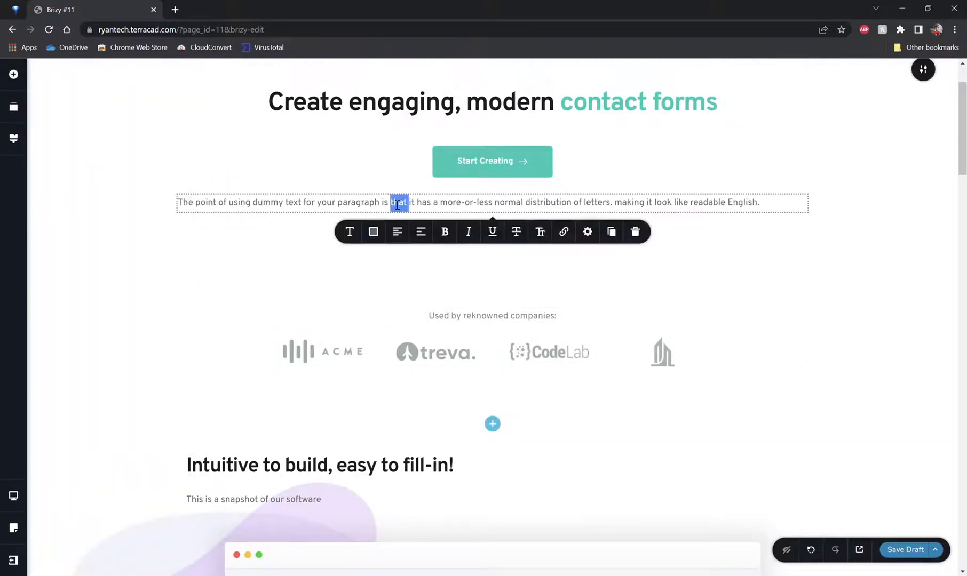
type("This is")
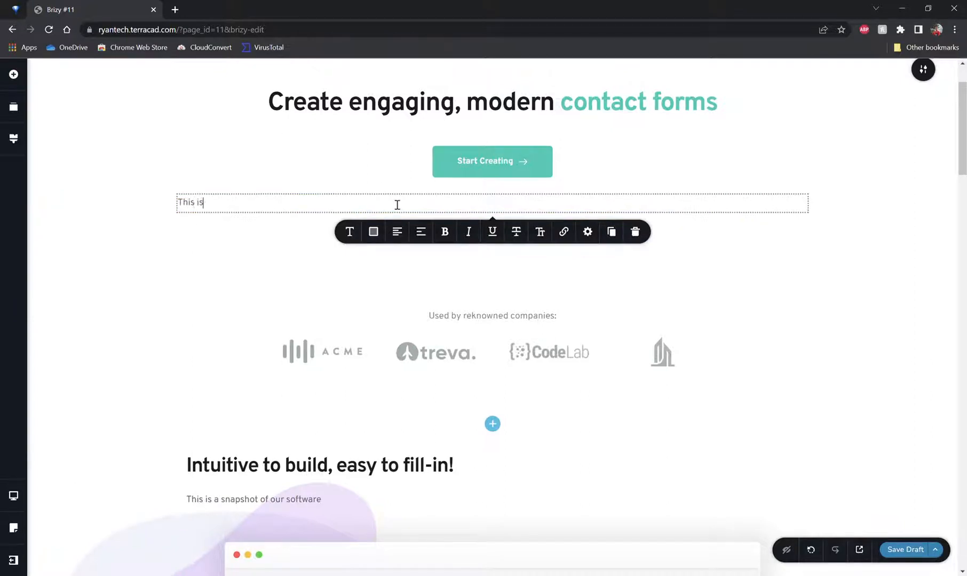
type(" text.")
triple_click(427, 205)
type("This")
triple_click(438, 212)
type("aL")
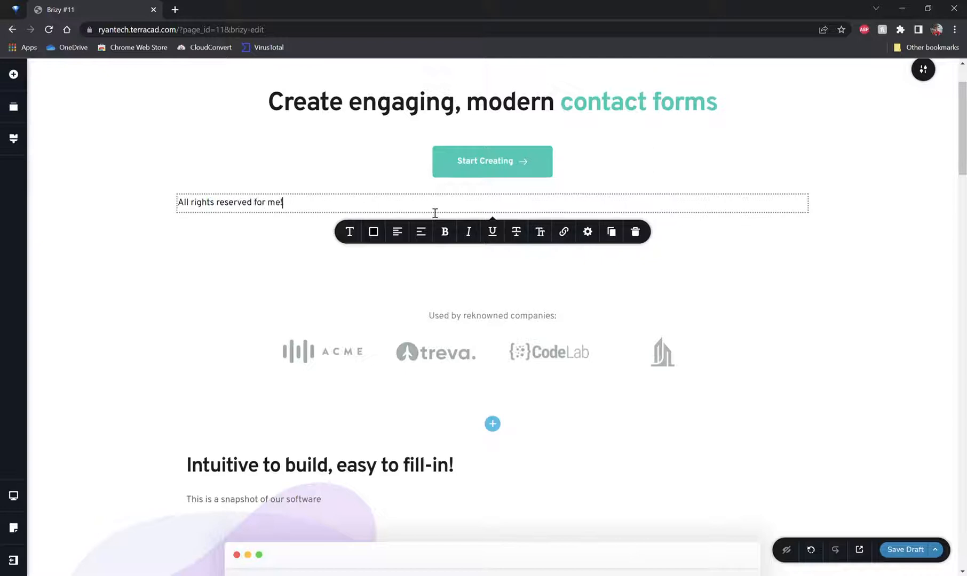
left_click(421, 232)
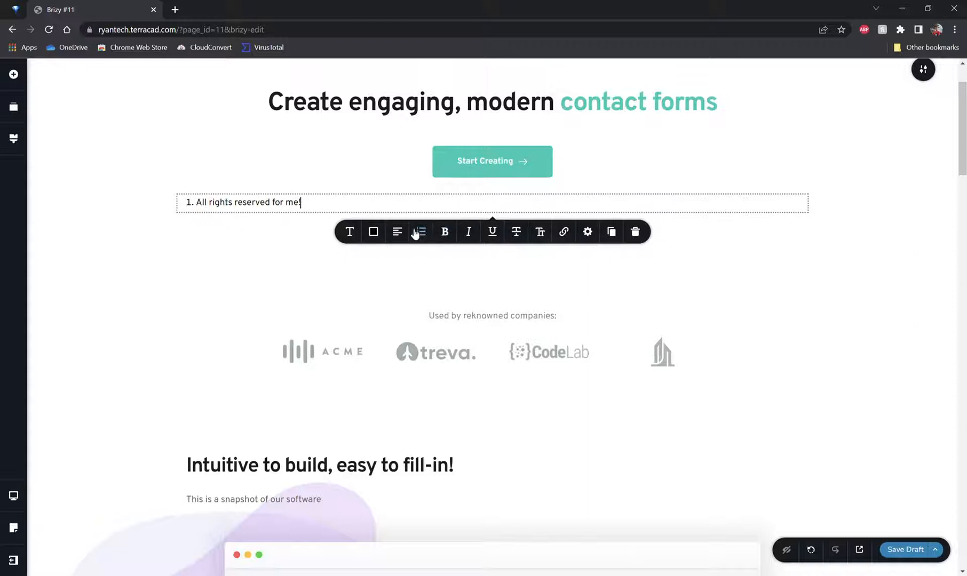
left_click(421, 232)
left_click(409, 233)
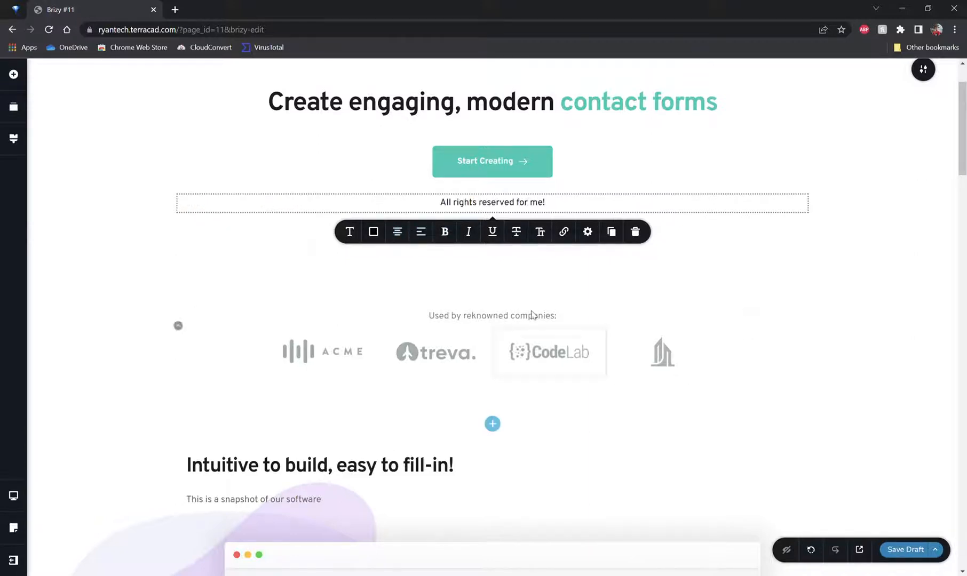
Step: Insert a two-column Row element above the Start Creating button
scroll(223, 180, "down", 4)
scroll(148, 136, "up", 5)
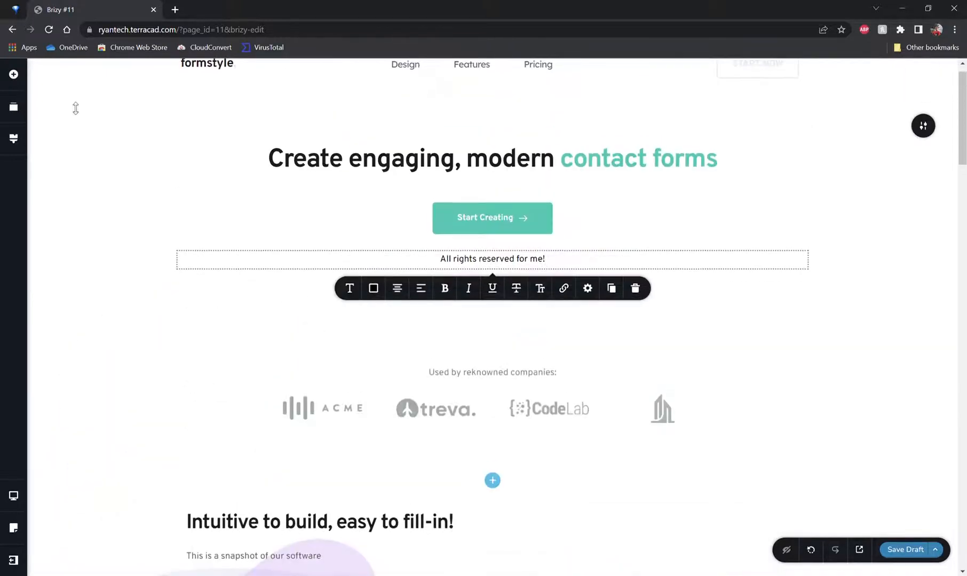
left_click(13, 74)
scroll(93, 229, "down", 7)
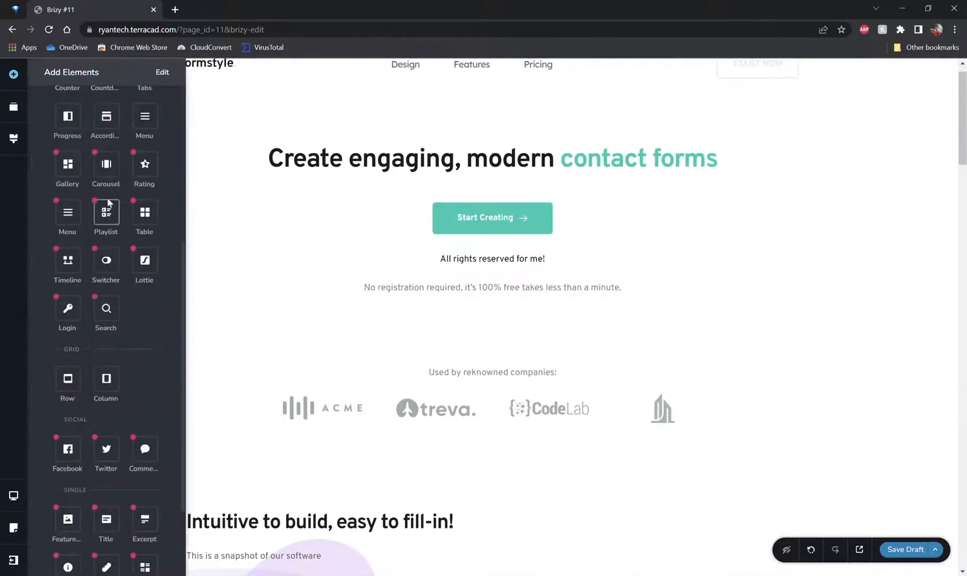
left_click_drag(81, 270, 320, 211)
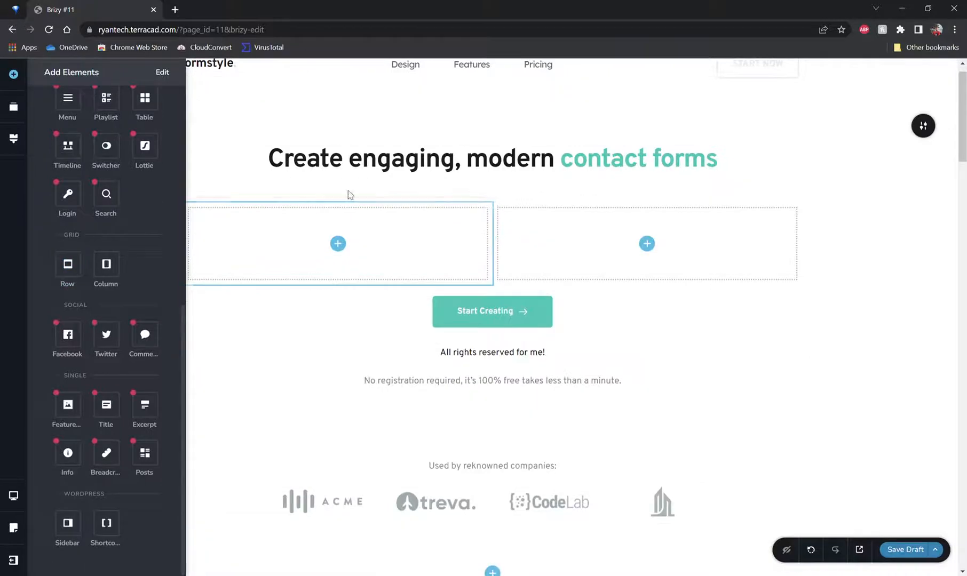
mouse_move(878, 111)
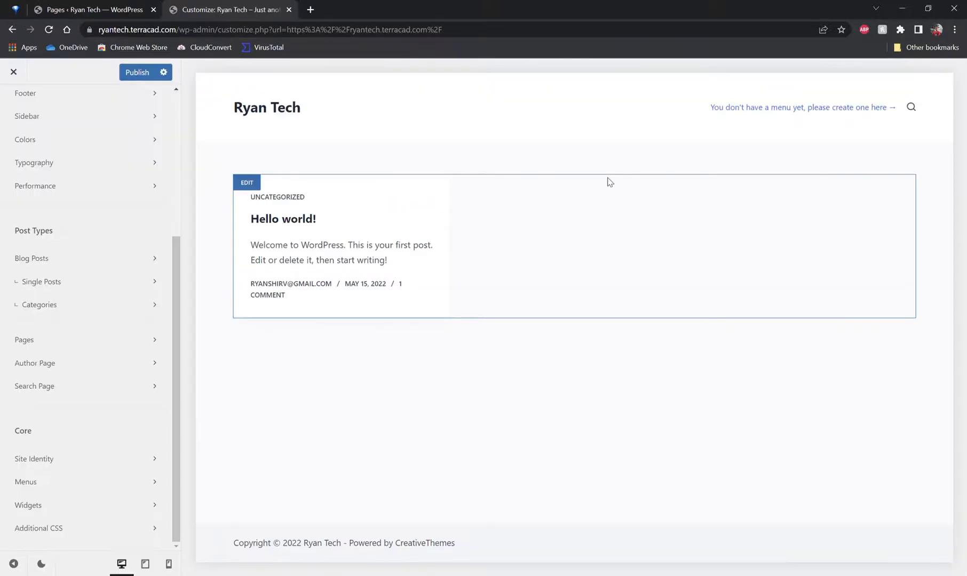
Step: Close the theme customizer and confirm leaving the page without saving changes
left_click(15, 71)
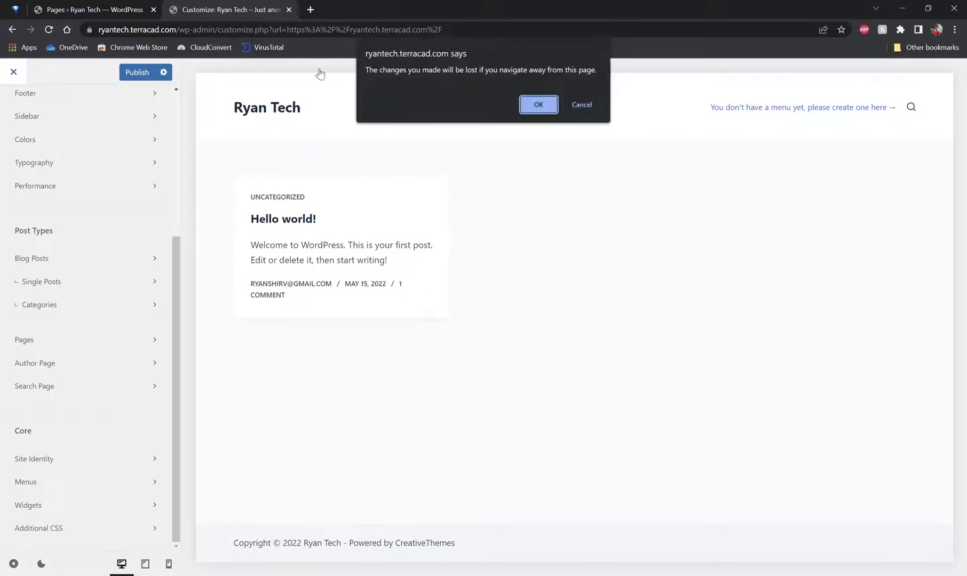
left_click(538, 104)
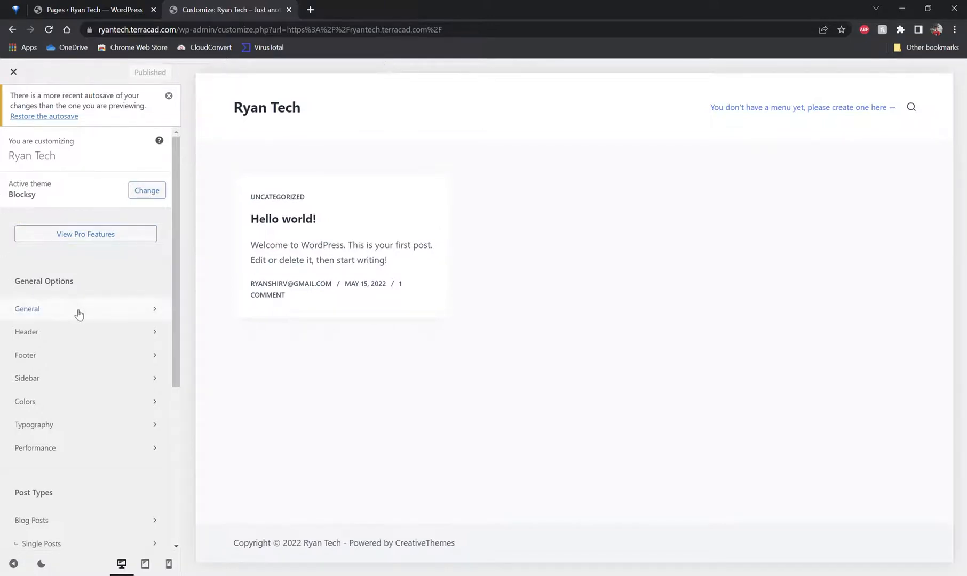
Step: Open the installed themes list, live-preview the Shapely theme, and navigate back out of the preview
scroll(80, 309, "down", 5)
scroll(94, 269, "up", 5)
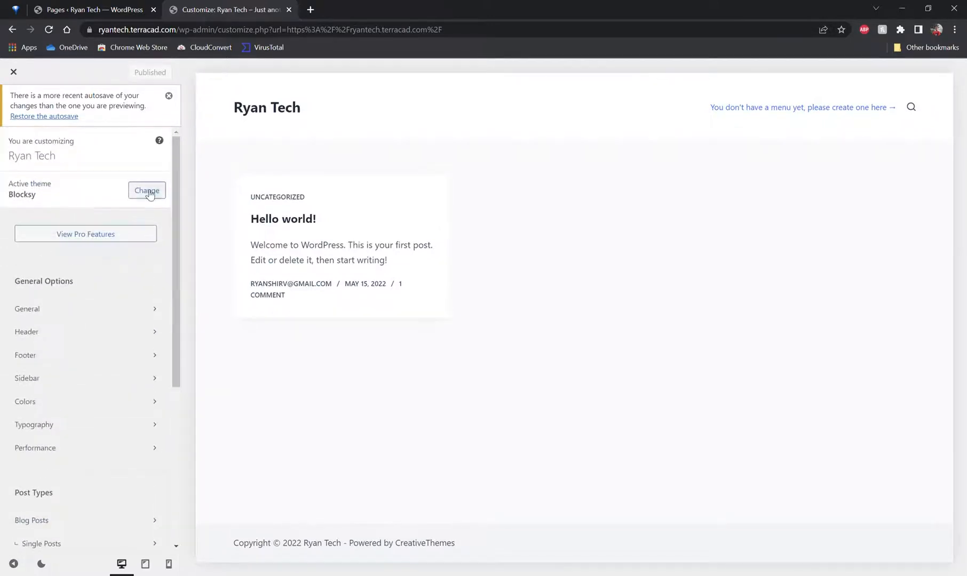
left_click(140, 190)
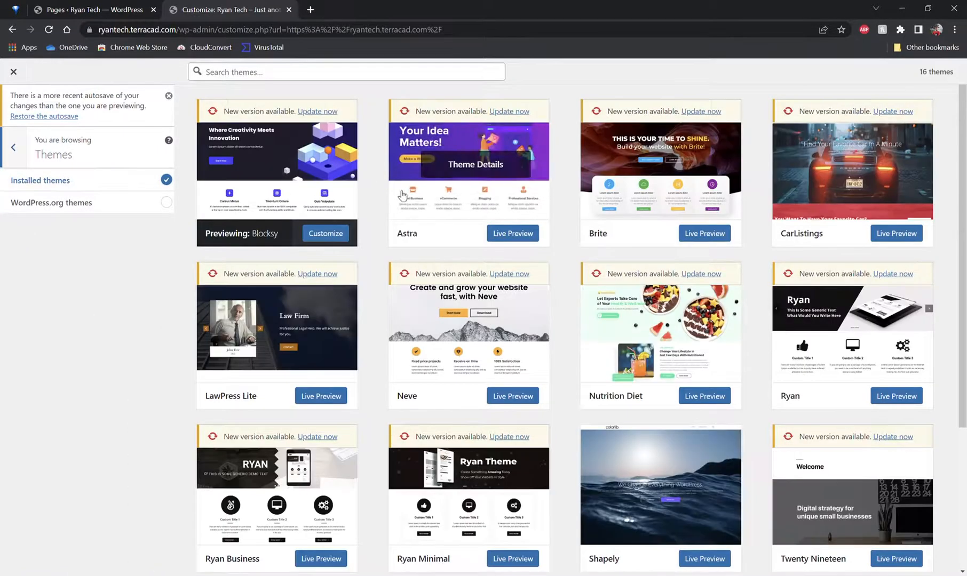
scroll(307, 121, "down", 3)
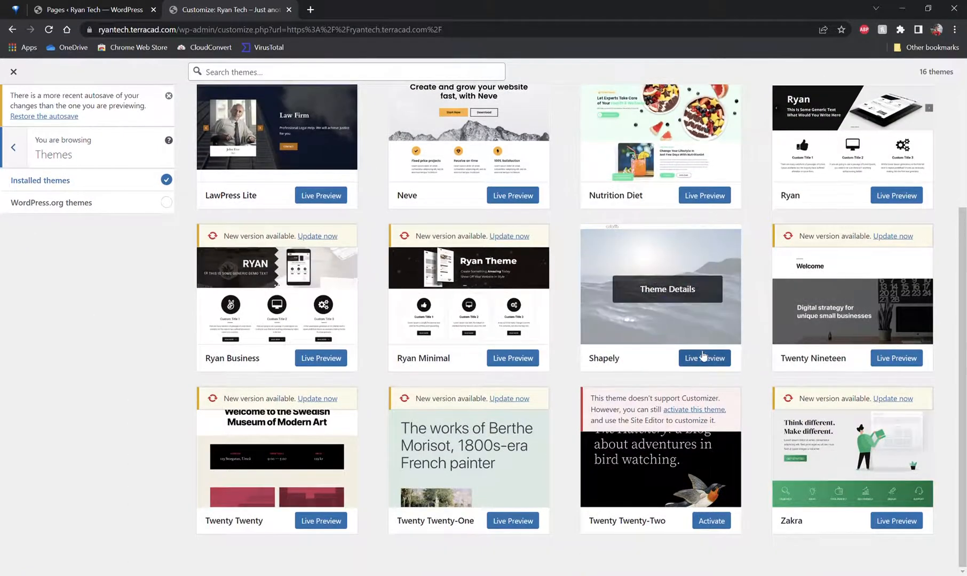
scroll(586, 304, "up", 4)
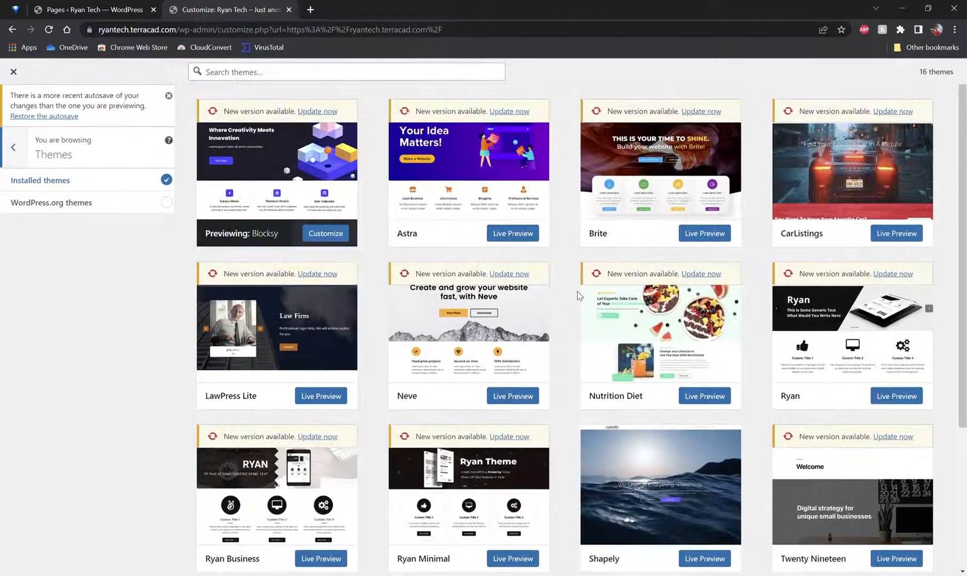
scroll(661, 240, "down", 4)
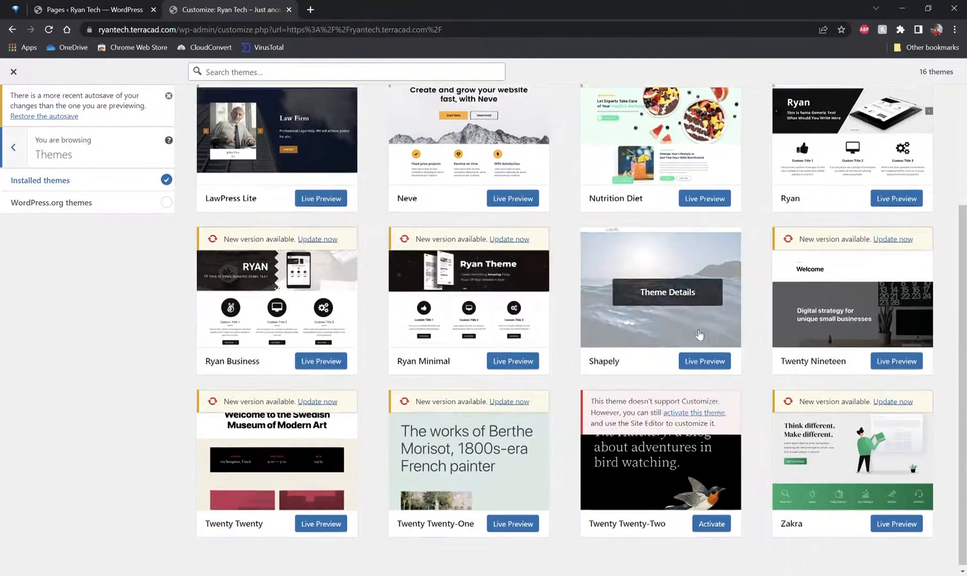
scroll(699, 335, "up", 4)
scroll(546, 220, "down", 4)
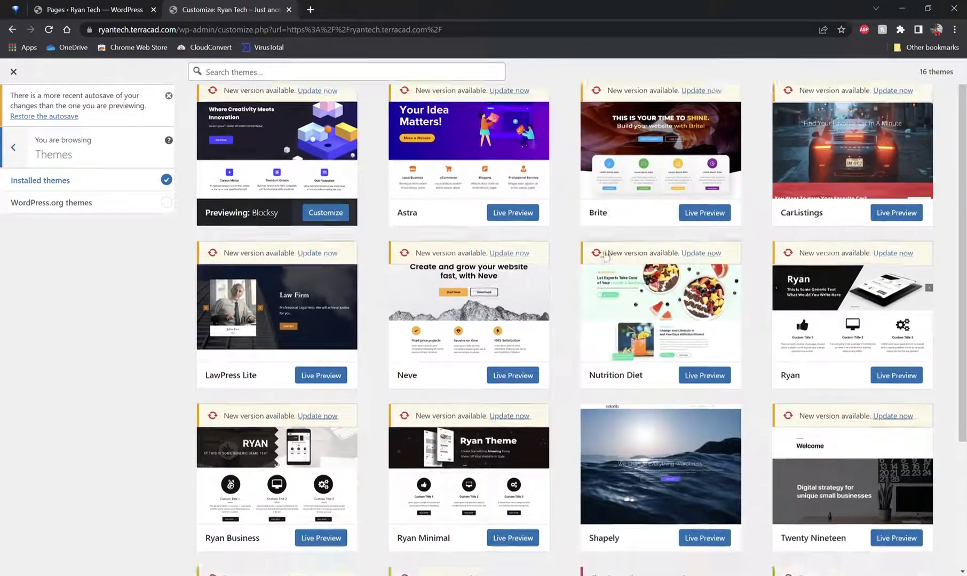
left_click(703, 390)
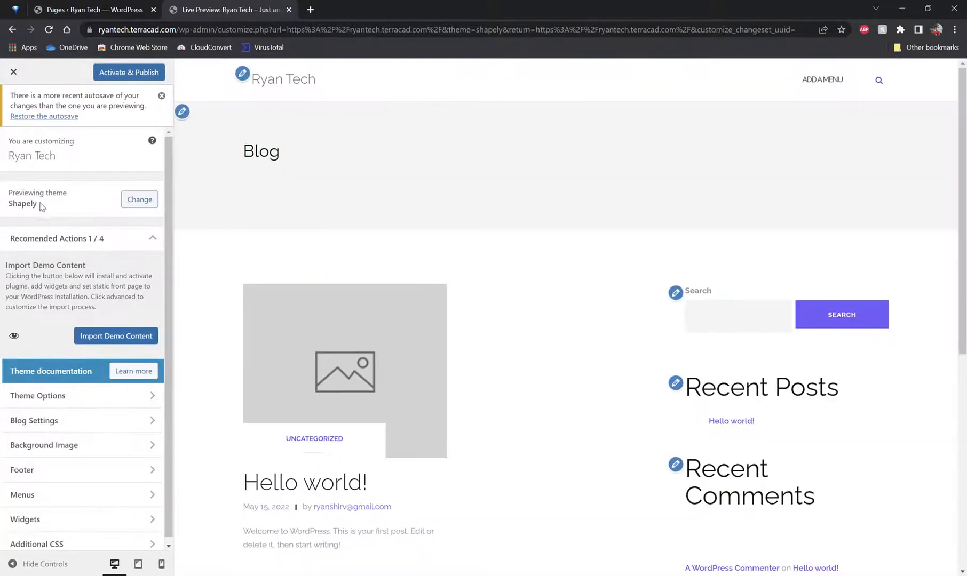
scroll(555, 209, "down", 7)
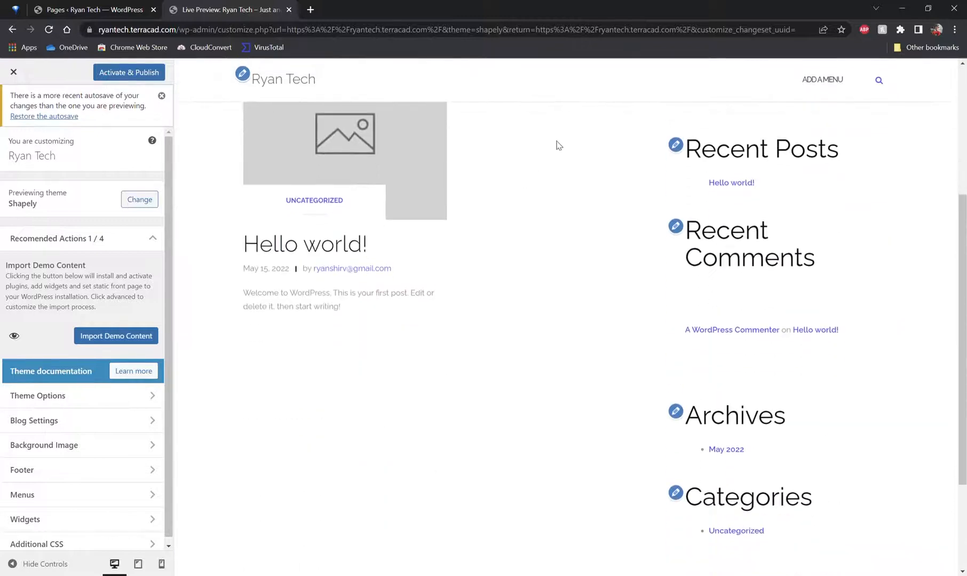
scroll(376, 287, "up", 7)
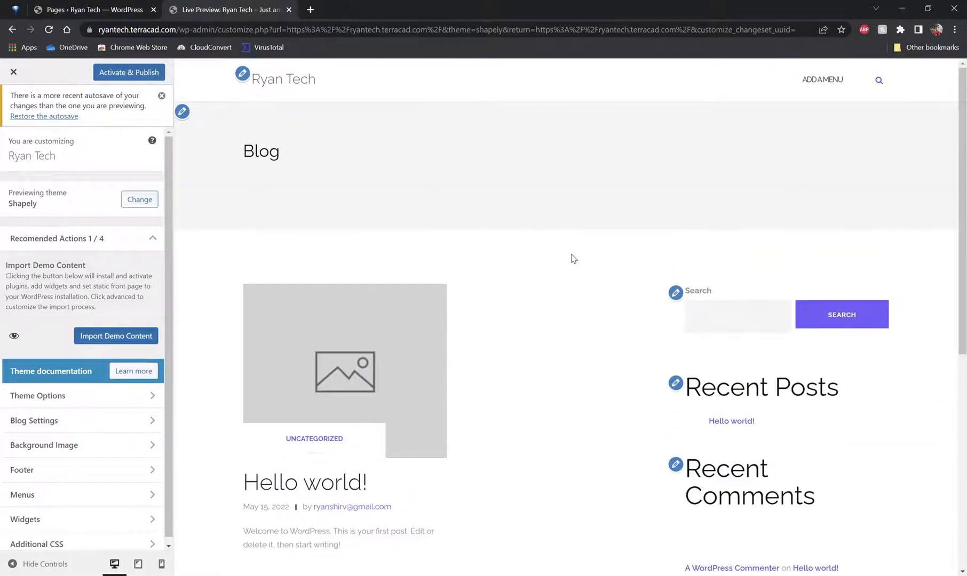
key("alt+Left")
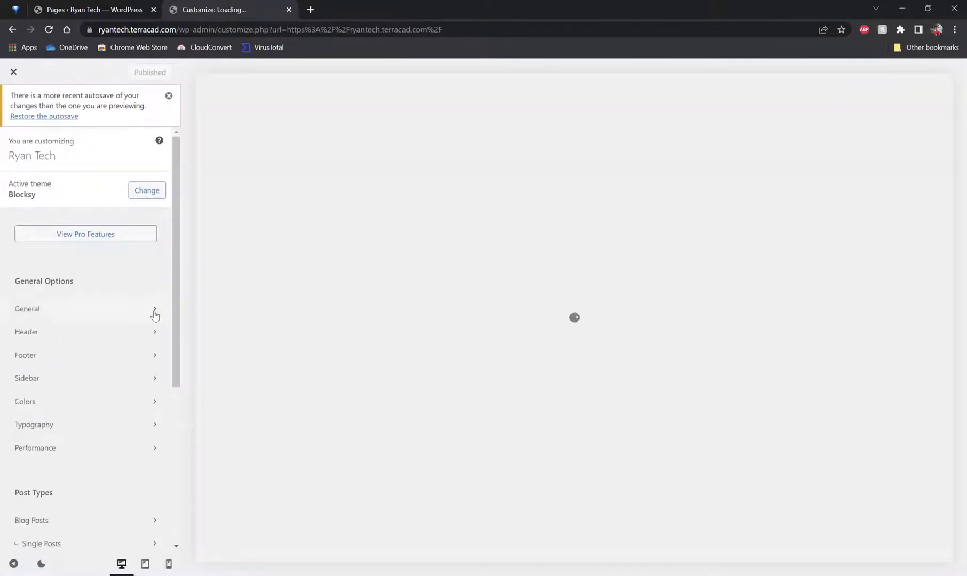
Step: Reopen the theme browser and switch the source to WordPress.org themes
scroll(134, 312, "down", 5)
scroll(123, 299, "up", 5)
left_click(158, 195)
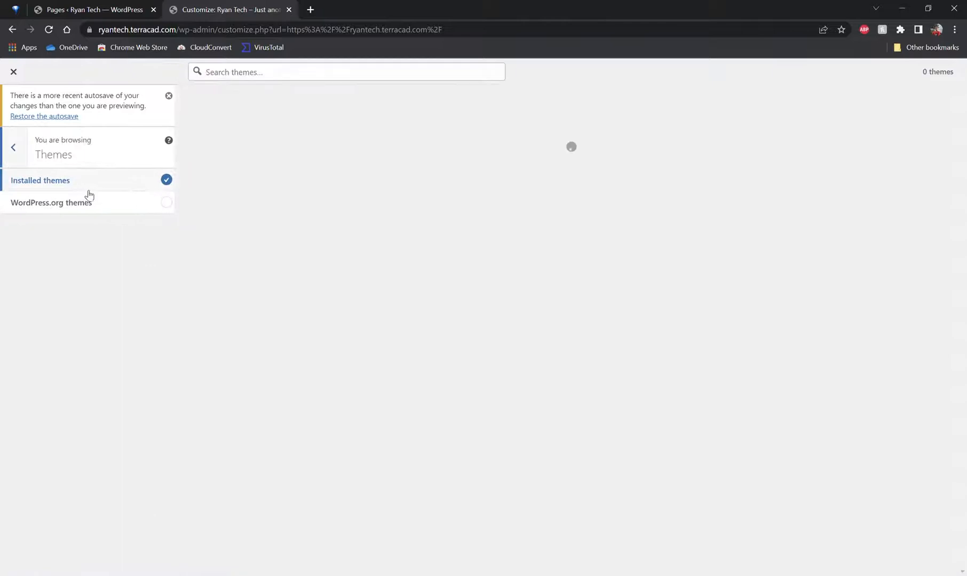
scroll(357, 151, "down", 1)
scroll(362, 155, "down", 3)
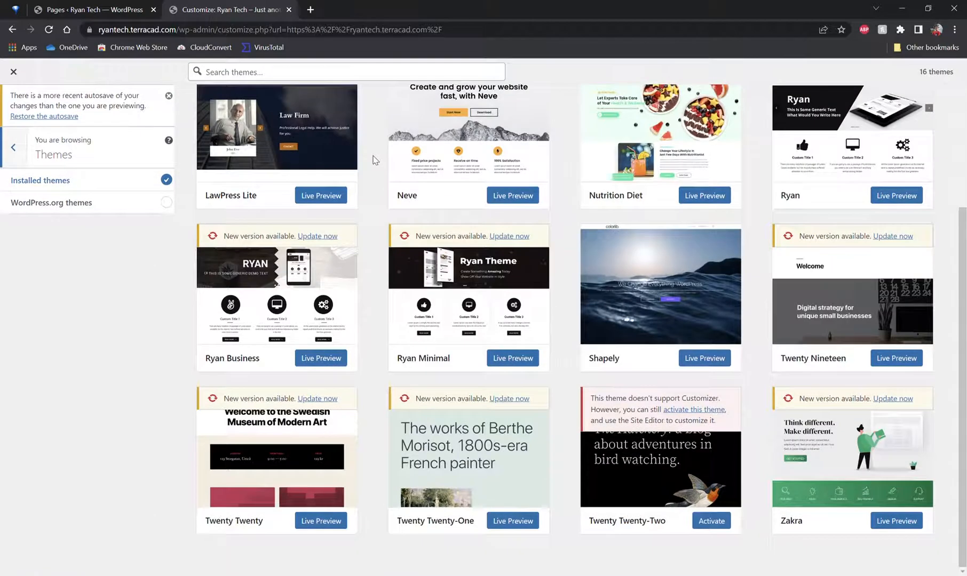
scroll(870, 229, "up", 3)
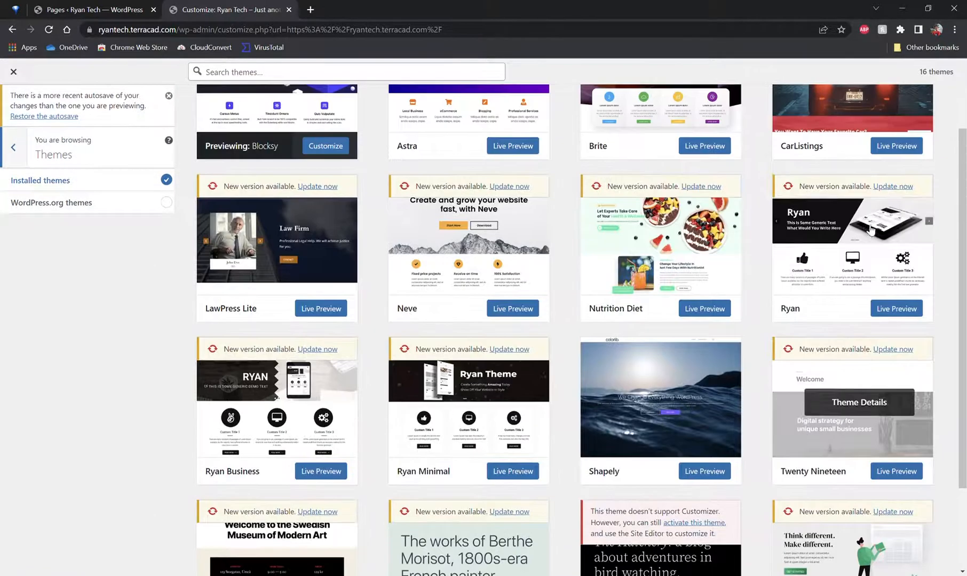
left_click(167, 203)
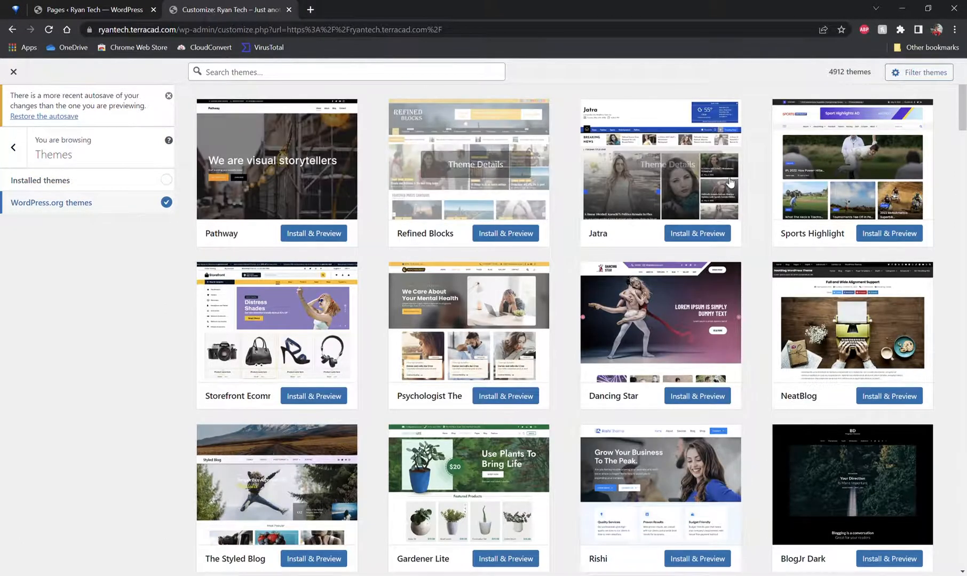
Step: Scroll through the WordPress.org themes and install and preview the Catch FSE theme
scroll(421, 189, "down", 4)
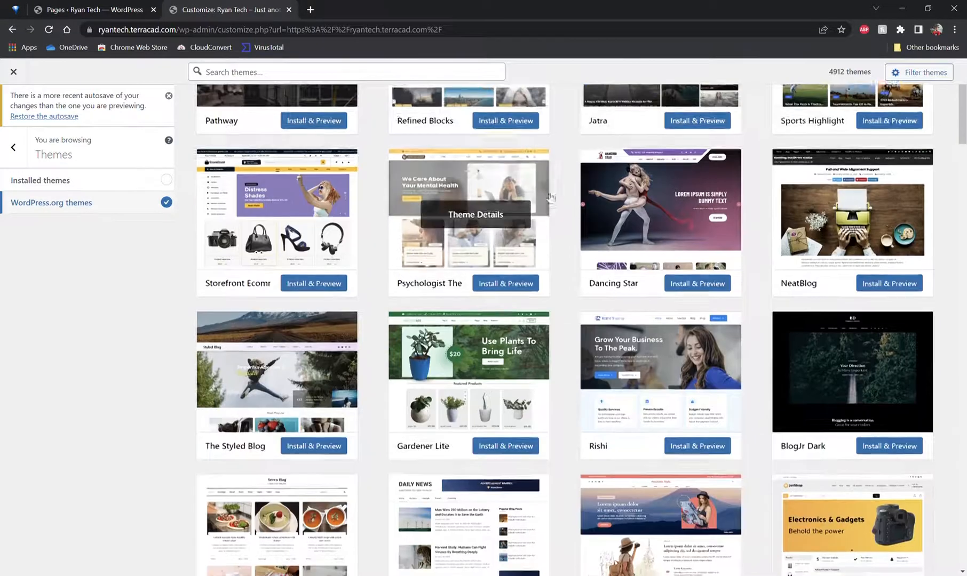
scroll(421, 188, "down", 6)
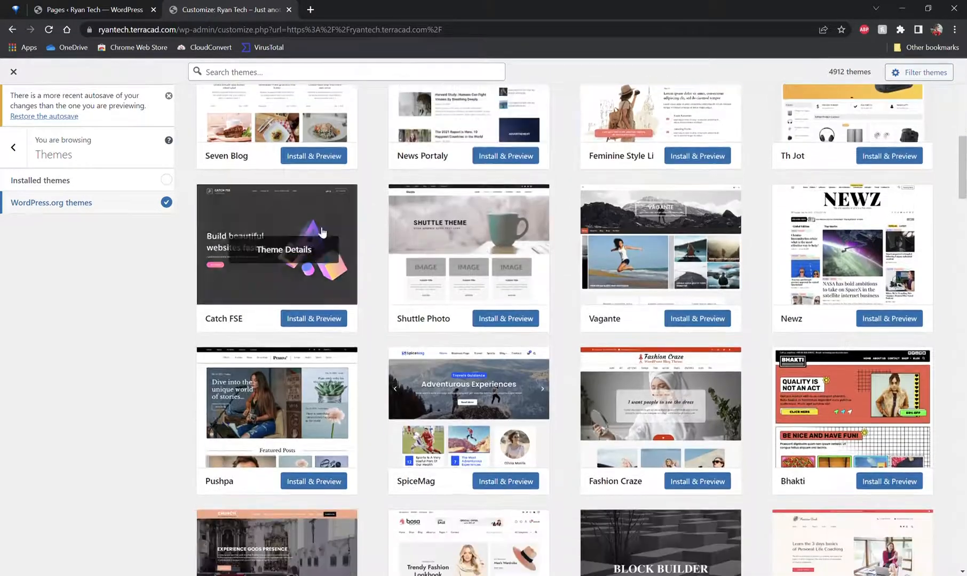
left_click(329, 320)
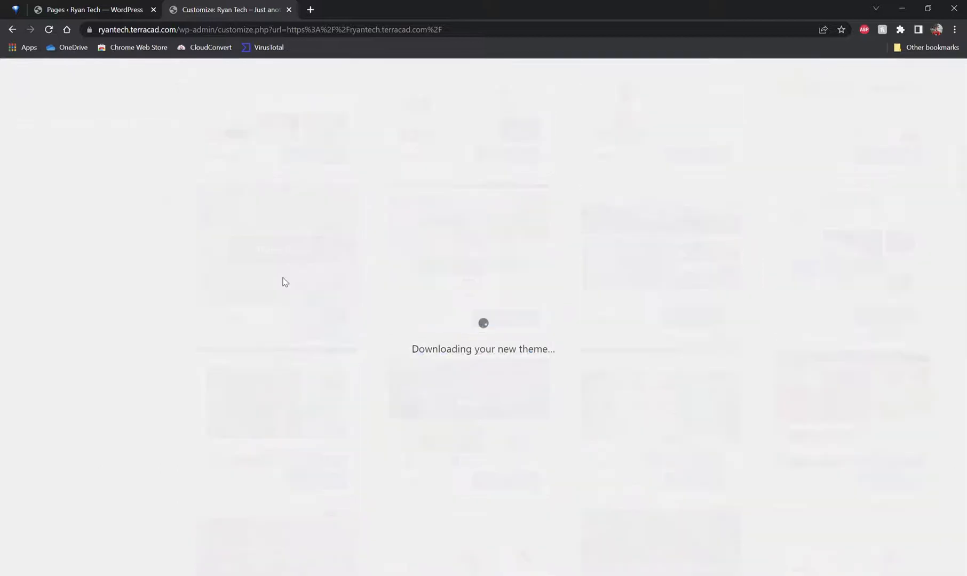
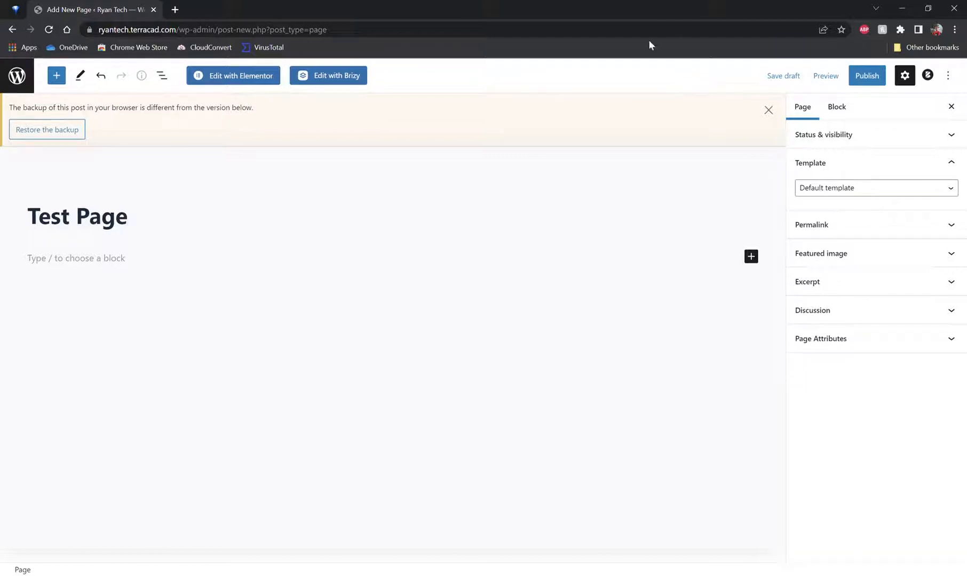
Step: Open the test page in Elementor and close the Navigator panel
left_click(227, 76)
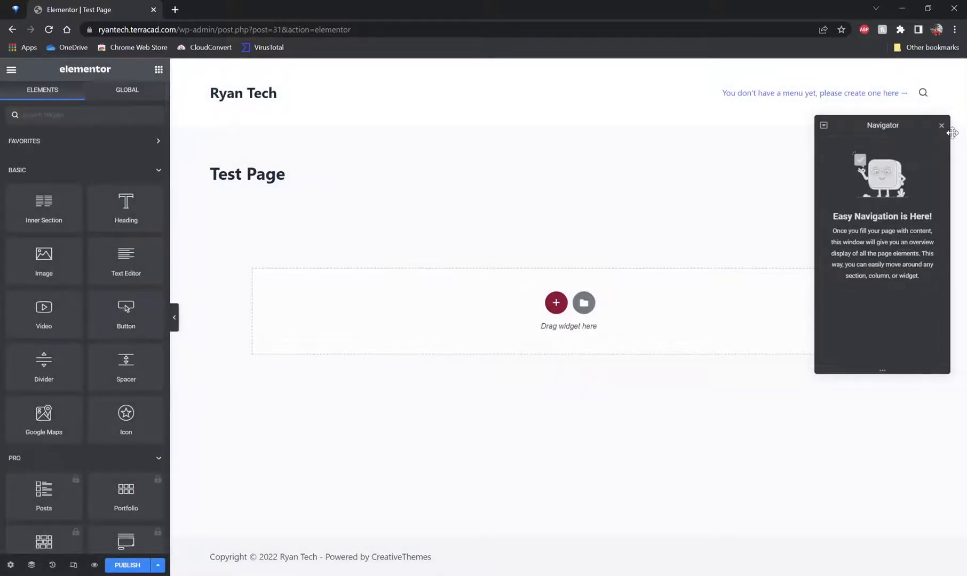
left_click_drag(921, 134, 585, 134)
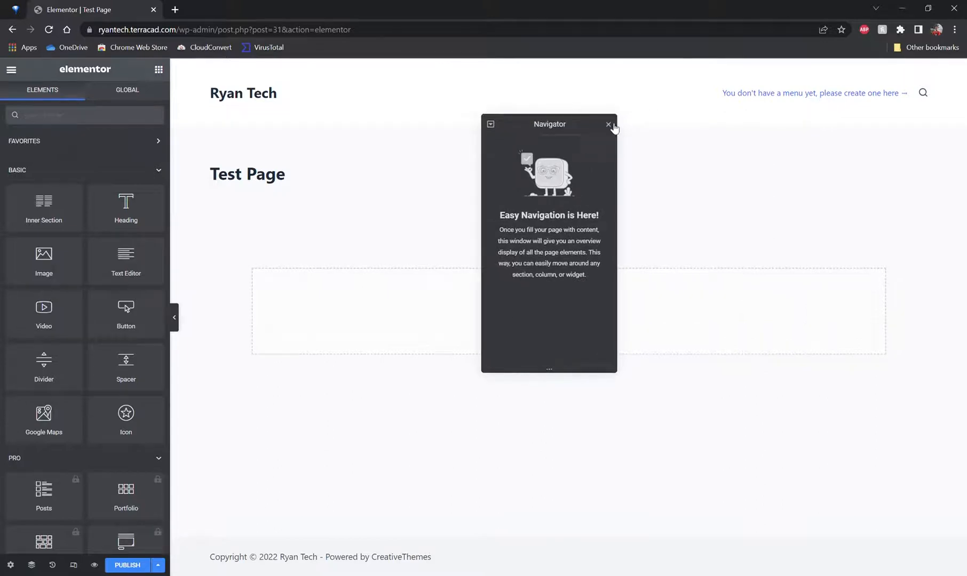
left_click(608, 123)
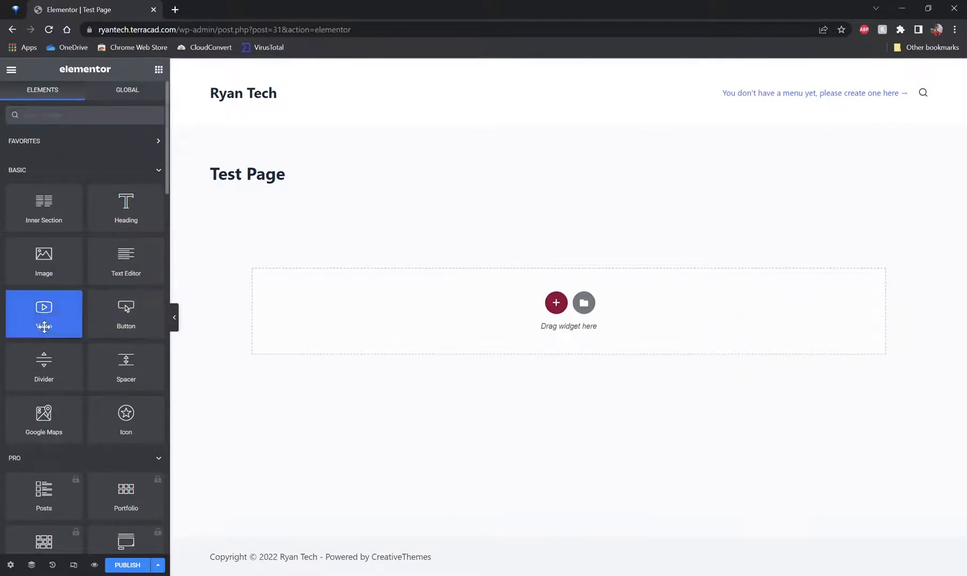
Step: Add an HTML widget to the page and enter the code <h1>Hello</h1>
left_click_drag(131, 317, 77, 292)
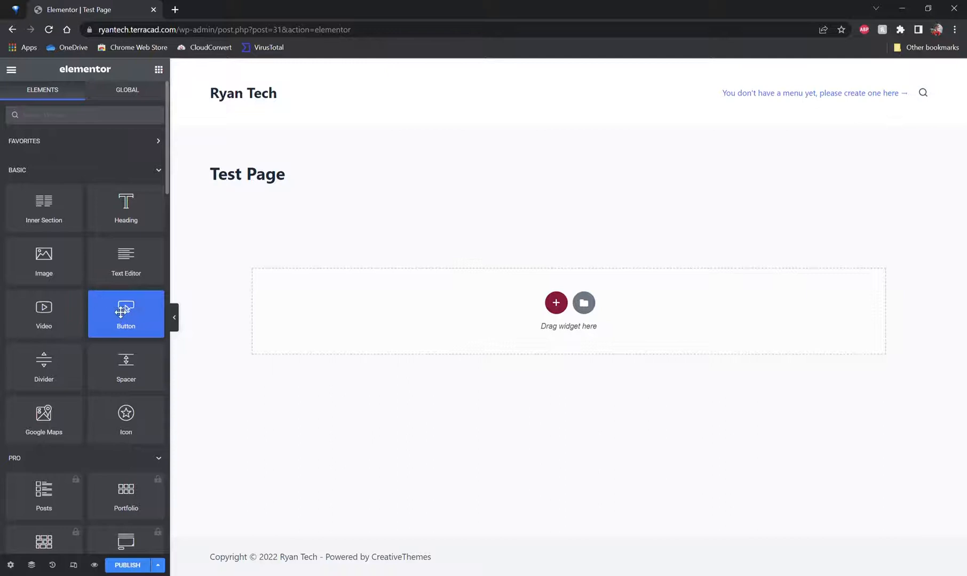
scroll(106, 239, "down", 15)
scroll(112, 238, "down", 7)
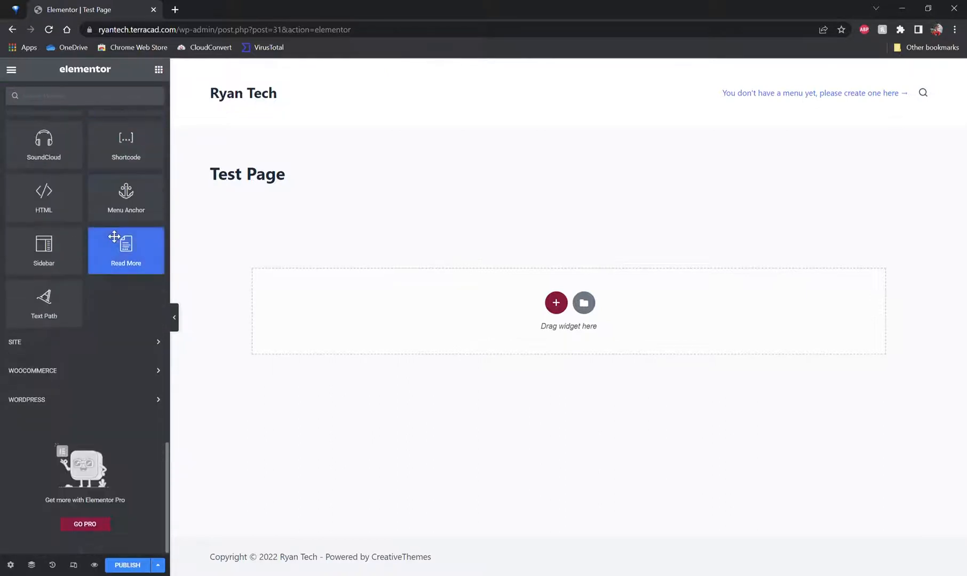
scroll(111, 238, "up", 2)
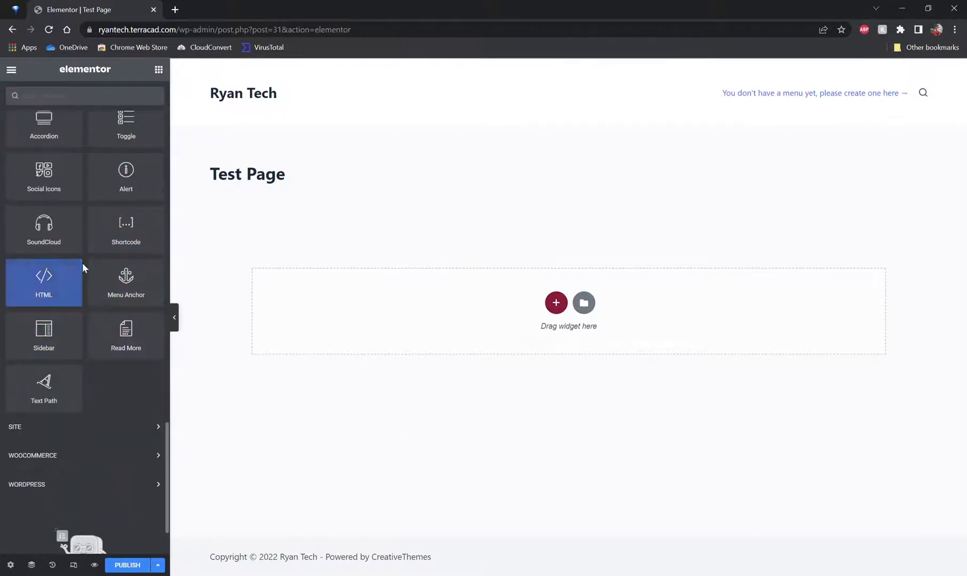
left_click_drag(53, 280, 565, 303)
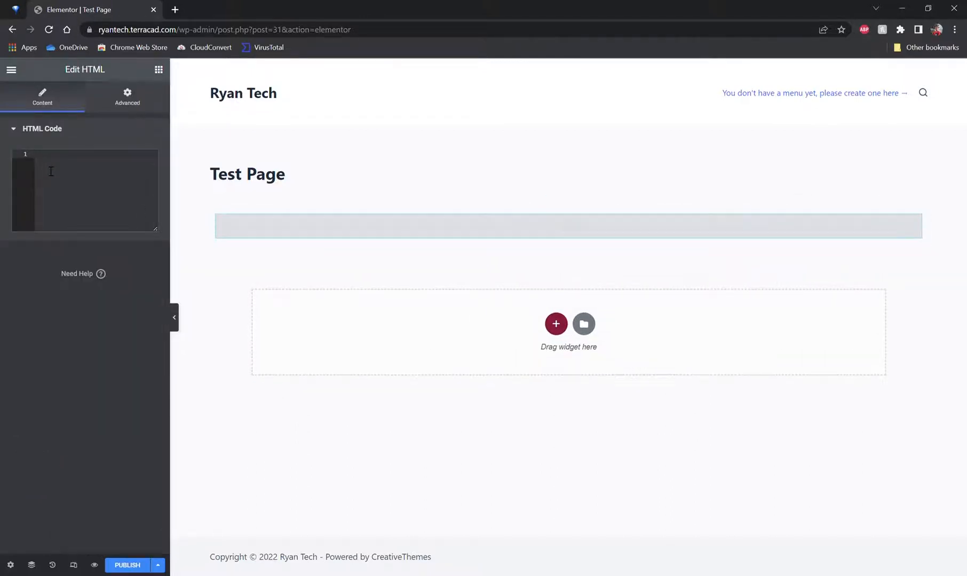
type("<h")
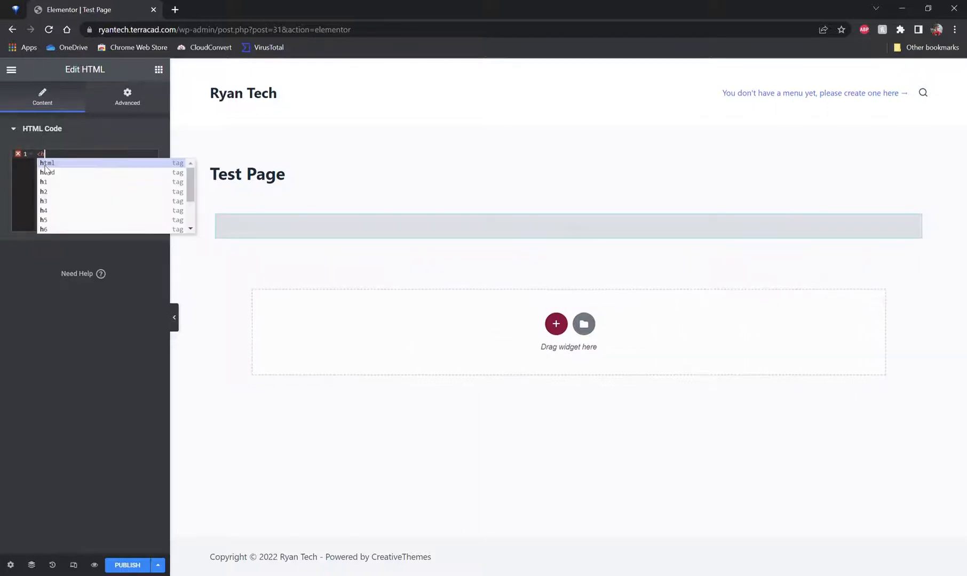
type("1")
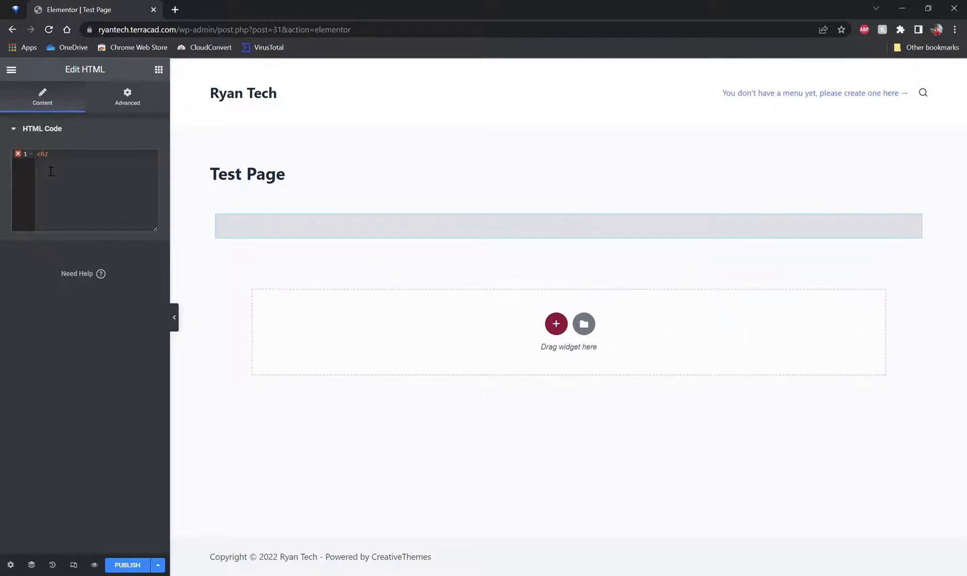
type(">Hello</h1>")
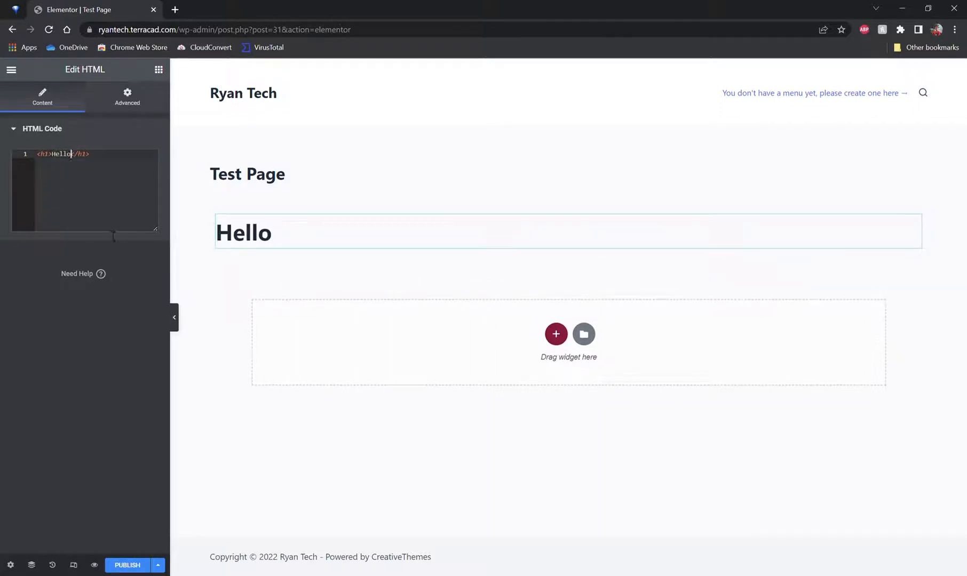
Step: Clear the HTML code and delete the HTML widget from the page
left_click(159, 170)
key("ctrl+a")
key("BackSpace")
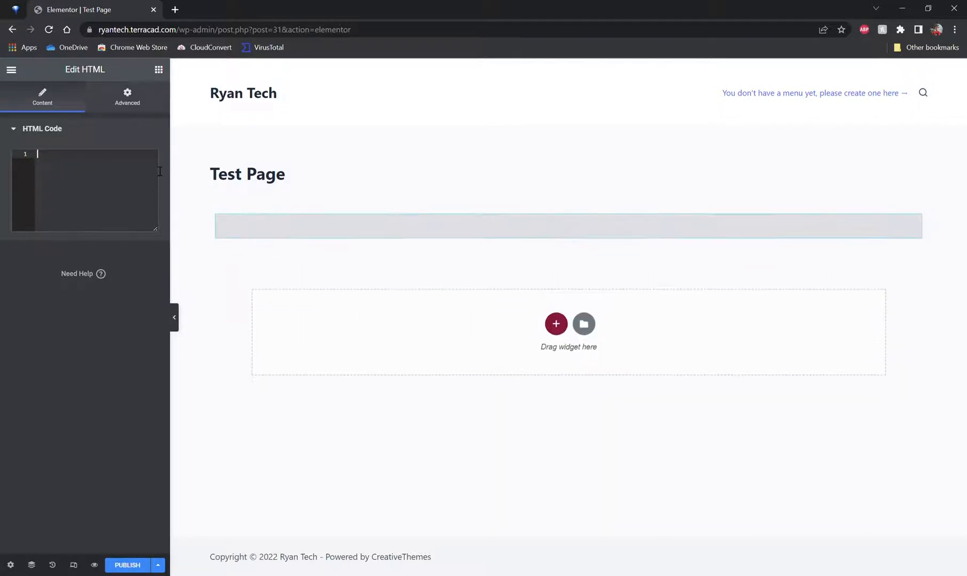
left_click(14, 130)
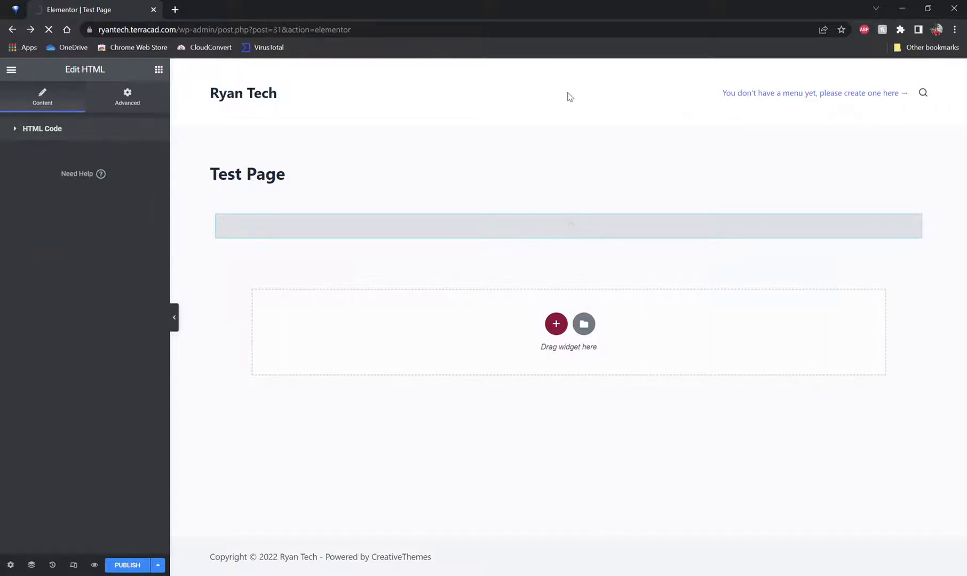
left_click(11, 70)
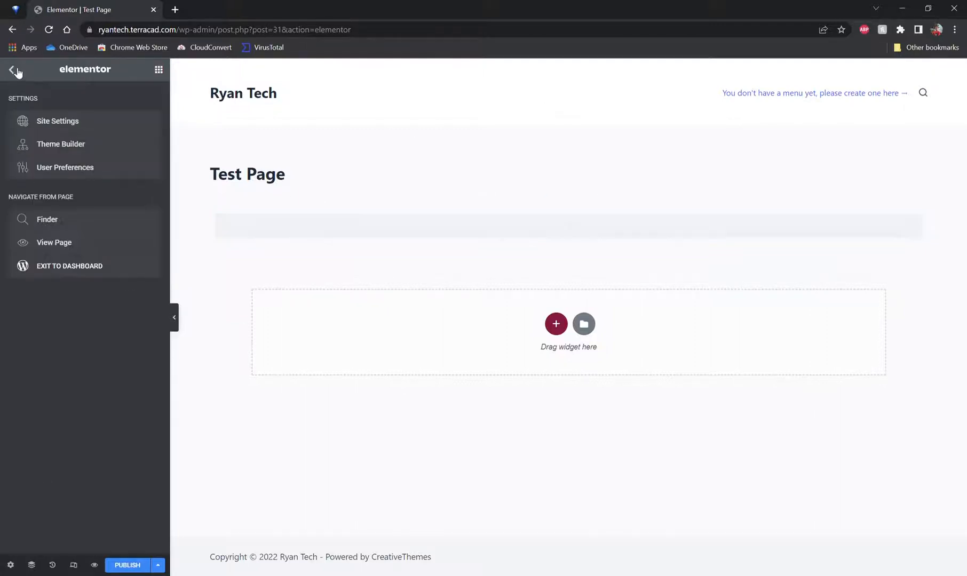
left_click(159, 69)
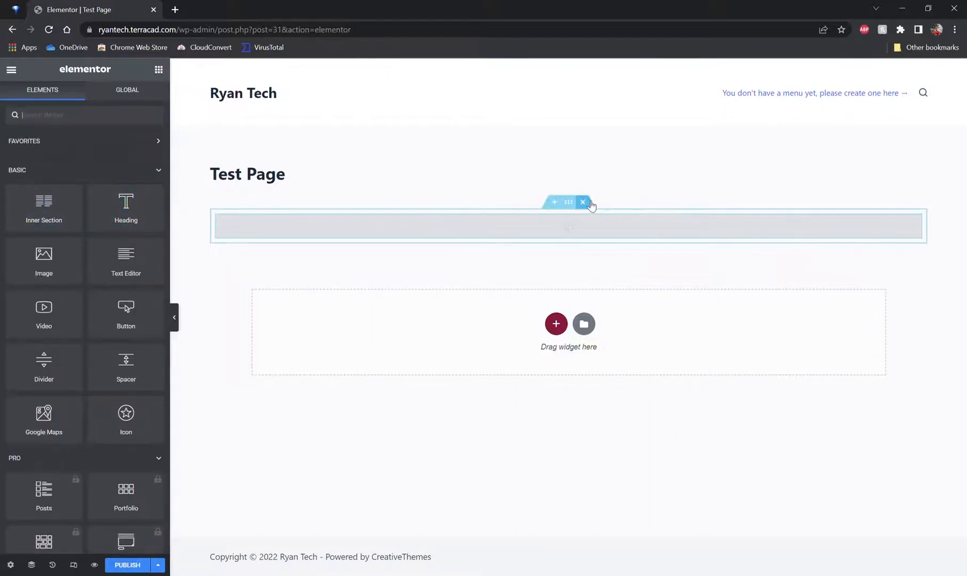
left_click(587, 201)
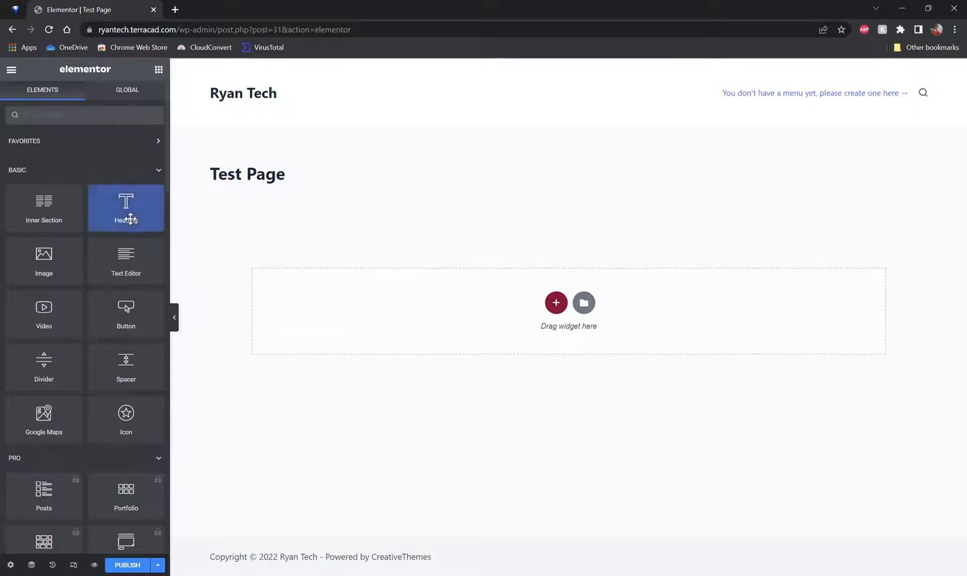
Step: Add a Heading widget to the page, make its text bold and center-align it
left_click_drag(126, 267, 88, 266)
left_click_drag(118, 218, 570, 316)
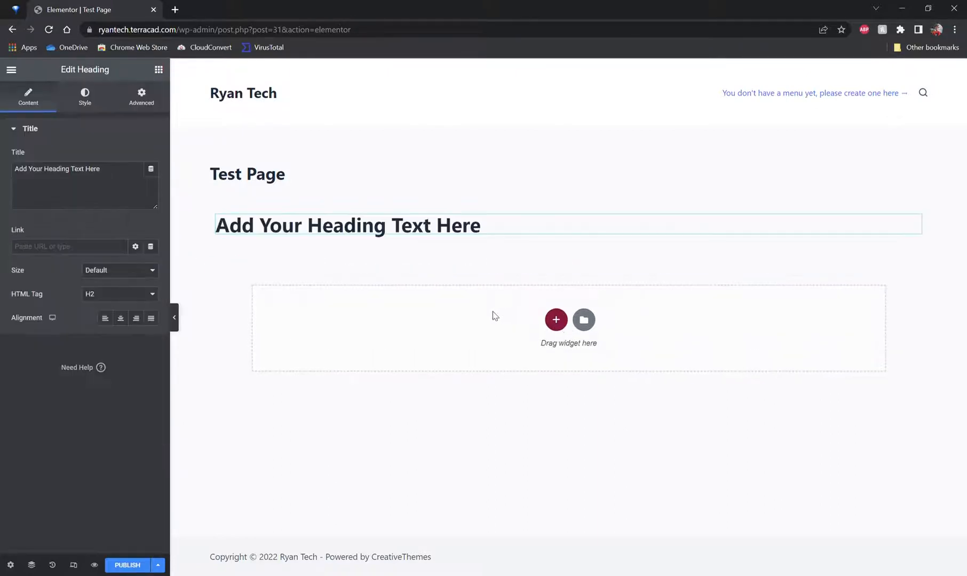
triple_click(430, 226)
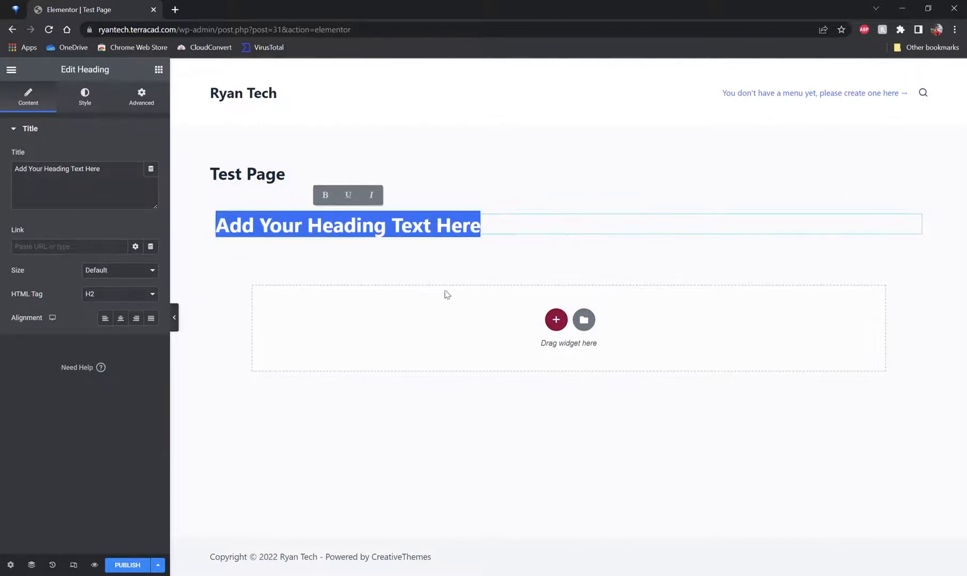
left_click(324, 195)
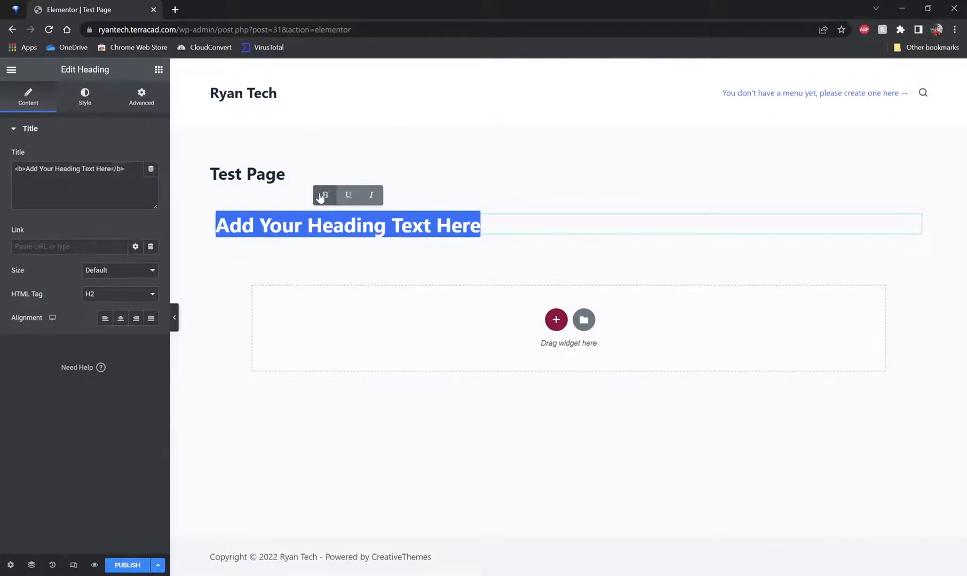
left_click(121, 319)
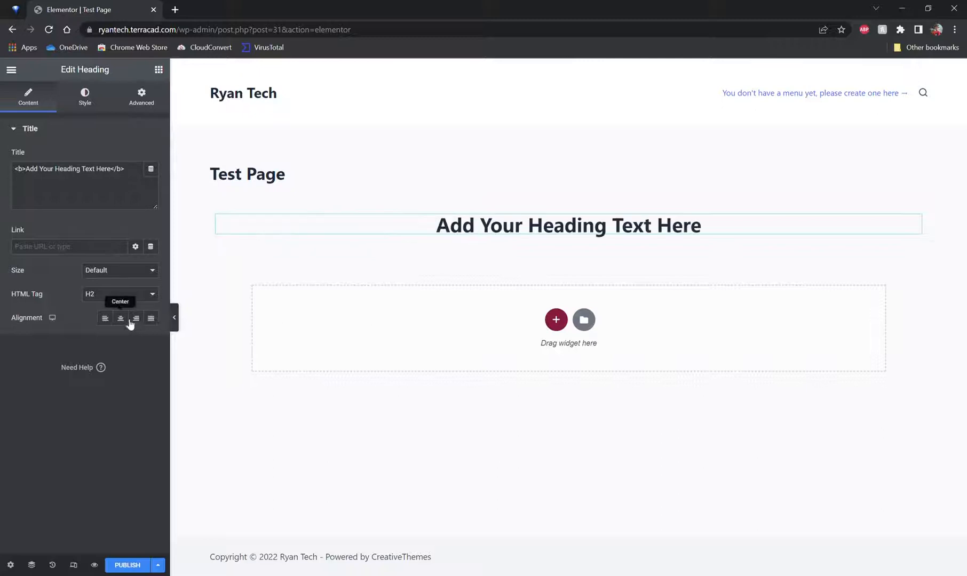
Step: Replace the heading text with Test Page, underline it and close the Navigator
triple_click(507, 226)
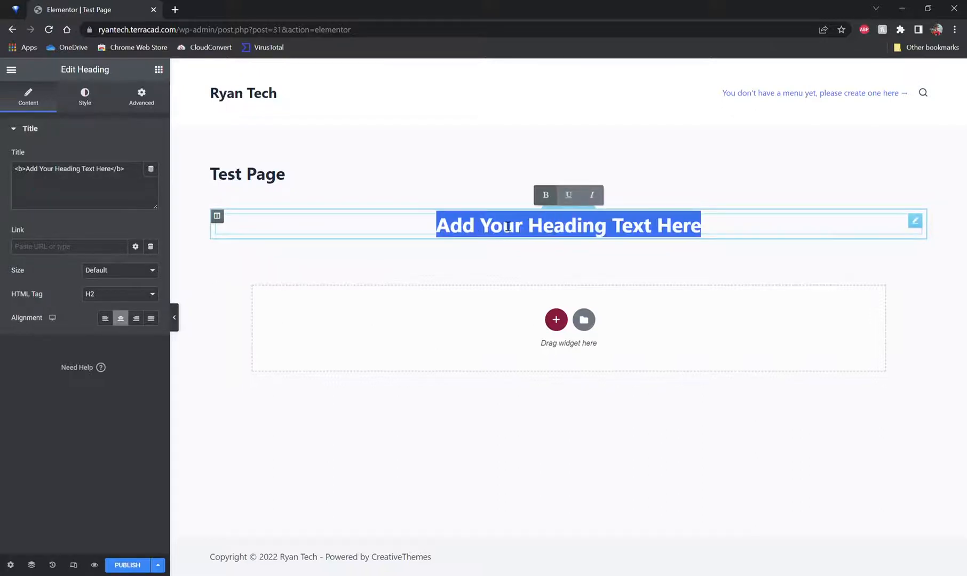
type("Test Page")
triple_click(507, 226)
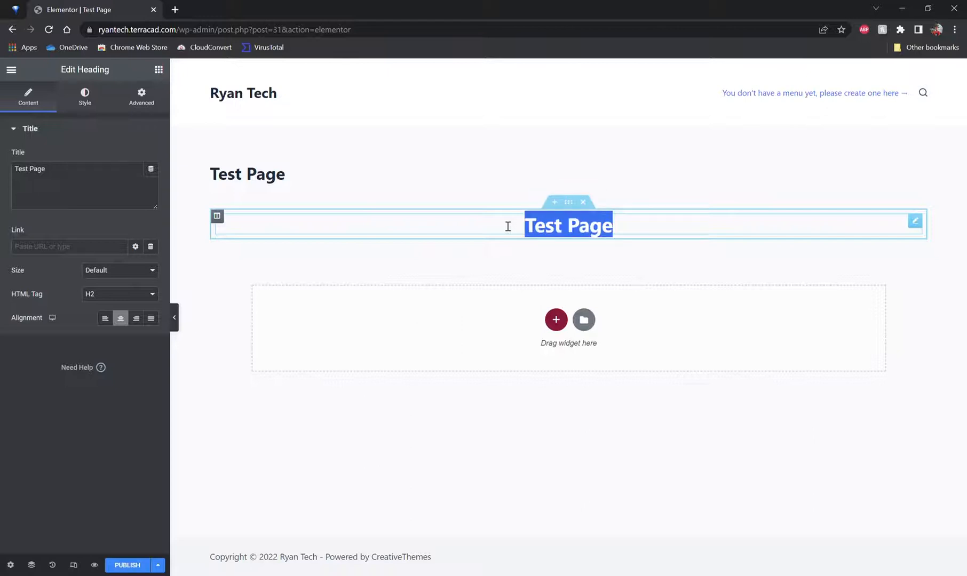
key("ctrl+u")
key("ctrl+i")
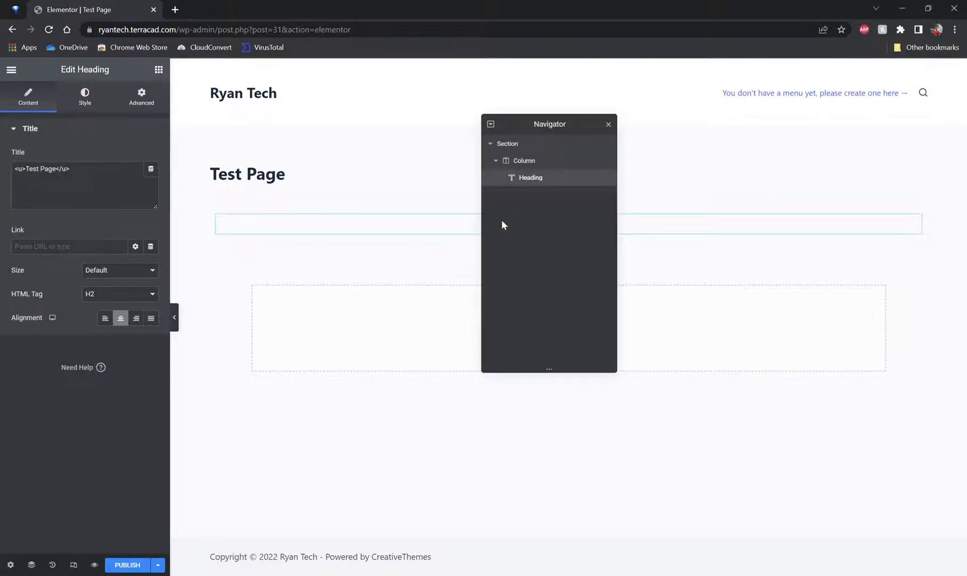
left_click(608, 124)
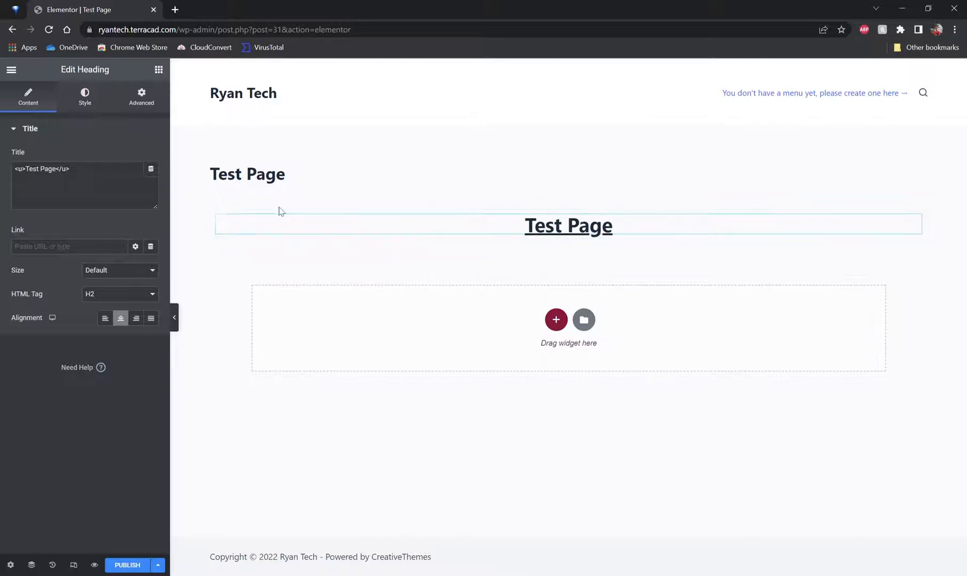
Step: Add a text shadow to the heading, shifting it downward
left_click(96, 95)
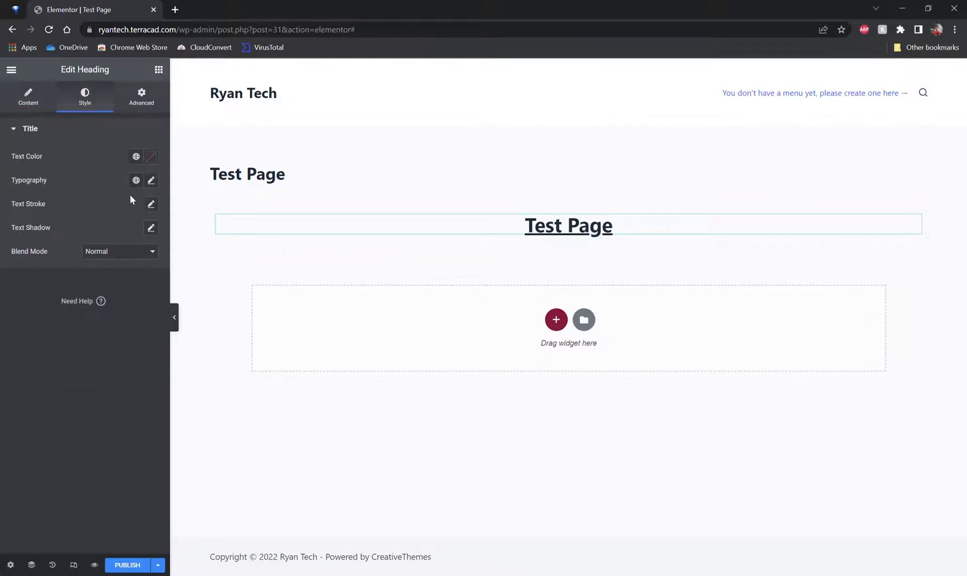
left_click(151, 228)
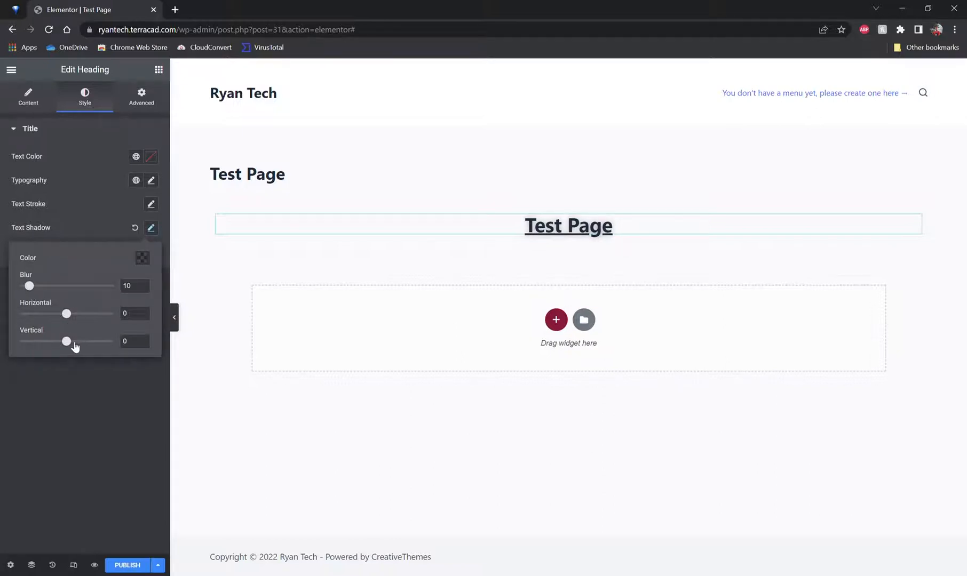
left_click_drag(67, 341, 82, 344)
left_click(213, 275)
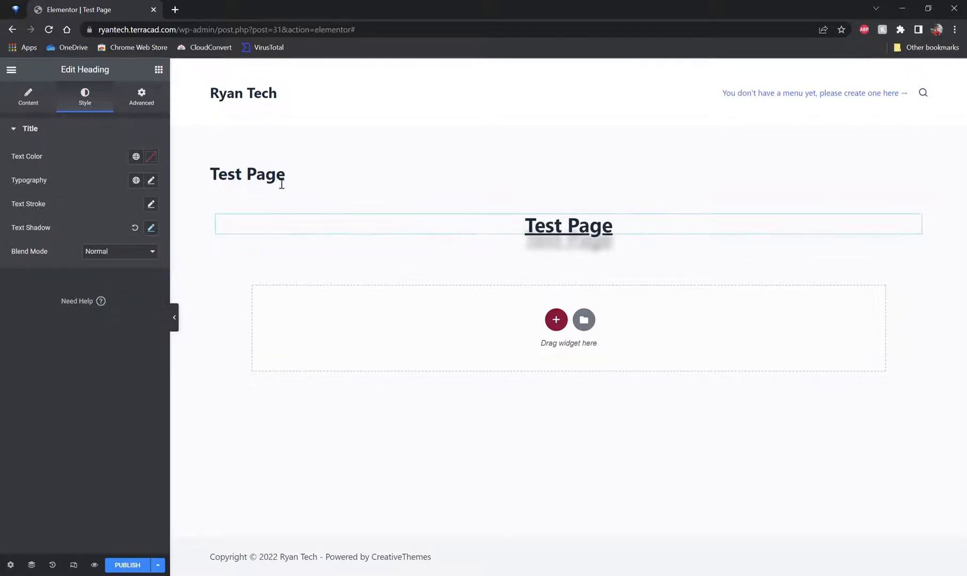
Step: Set the heading's text color to red
left_click(151, 158)
left_click_drag(112, 223, 149, 205)
left_click(92, 353)
Step: Set the heading's font family to Alike Angular
left_click(151, 181)
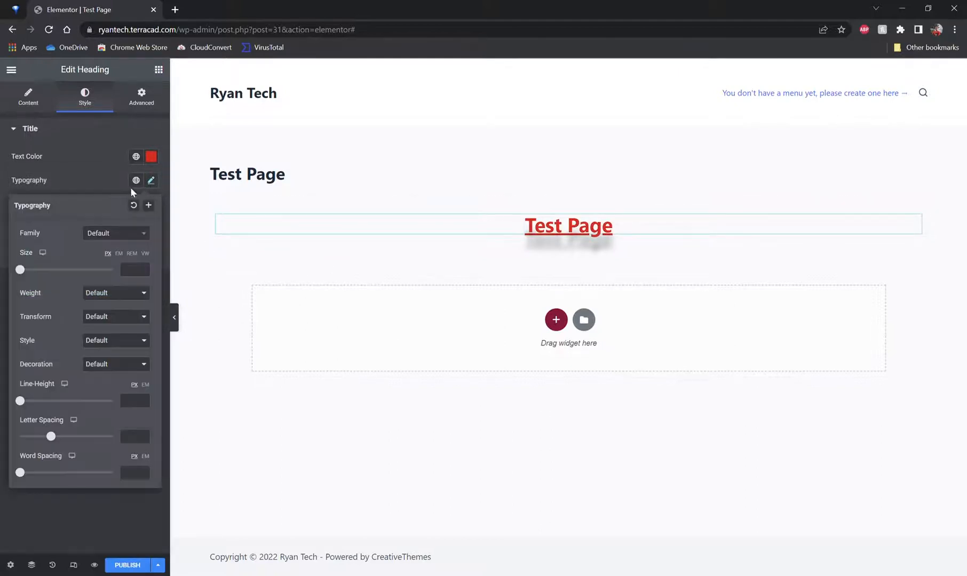
left_click(120, 233)
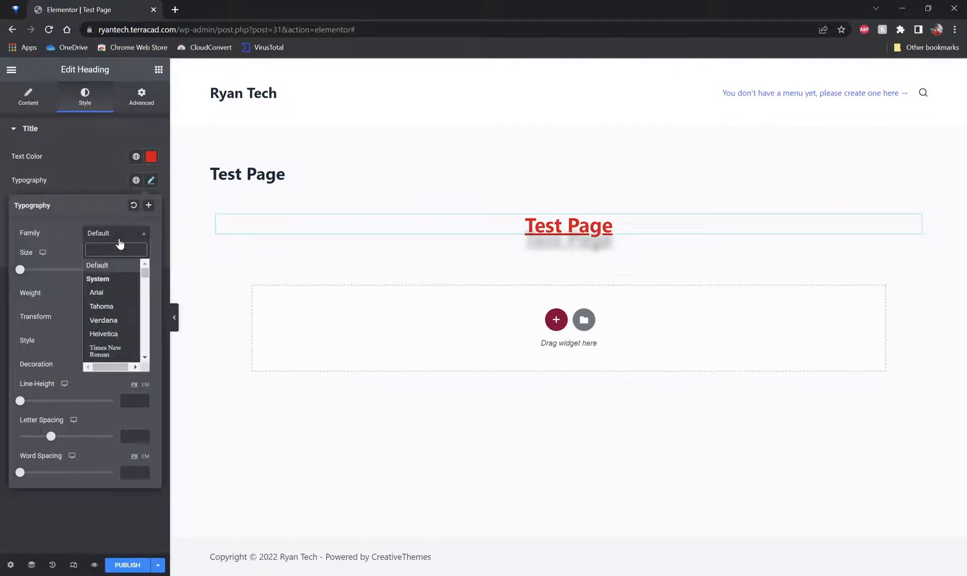
left_click(104, 303)
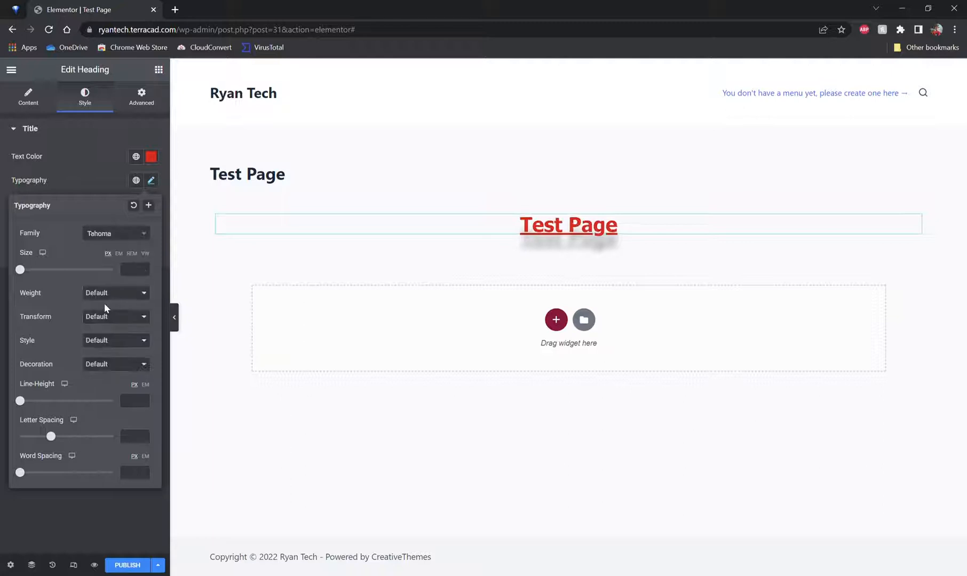
left_click(127, 238)
scroll(115, 276, "down", 7)
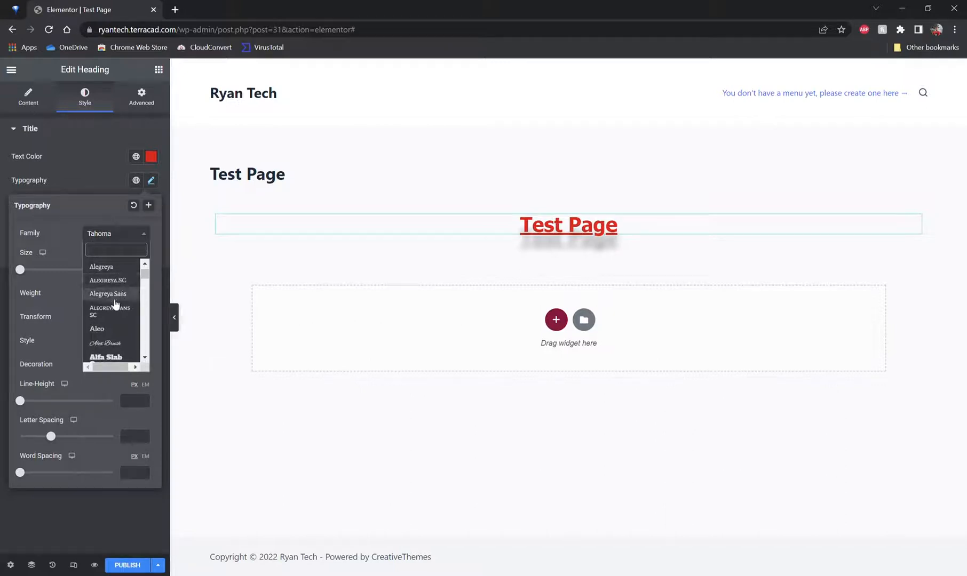
left_click(111, 345)
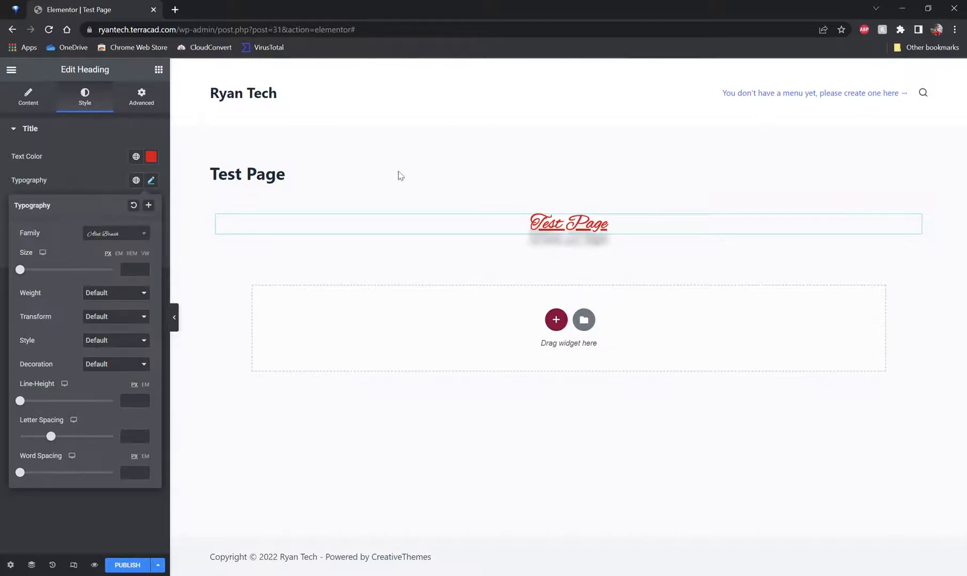
left_click(118, 240)
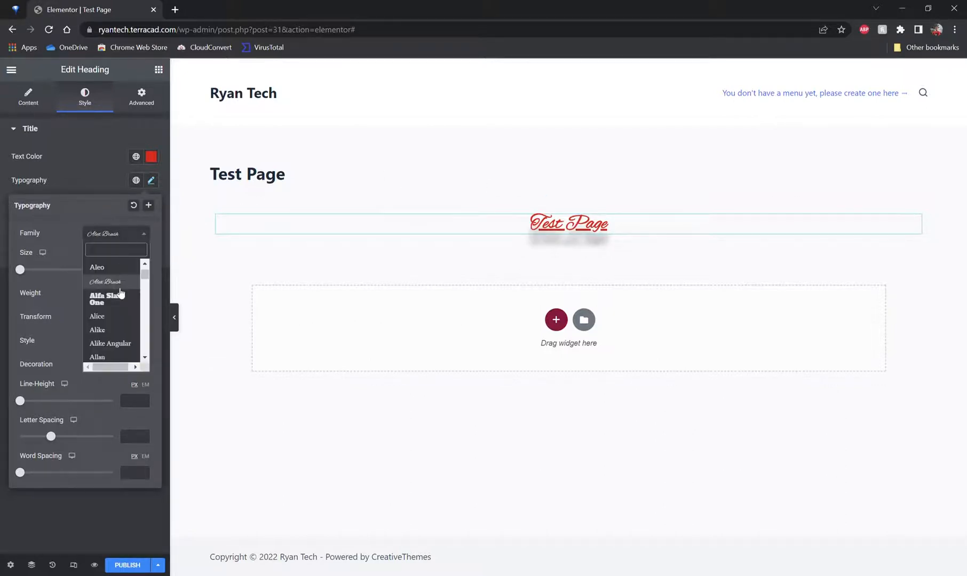
left_click(120, 346)
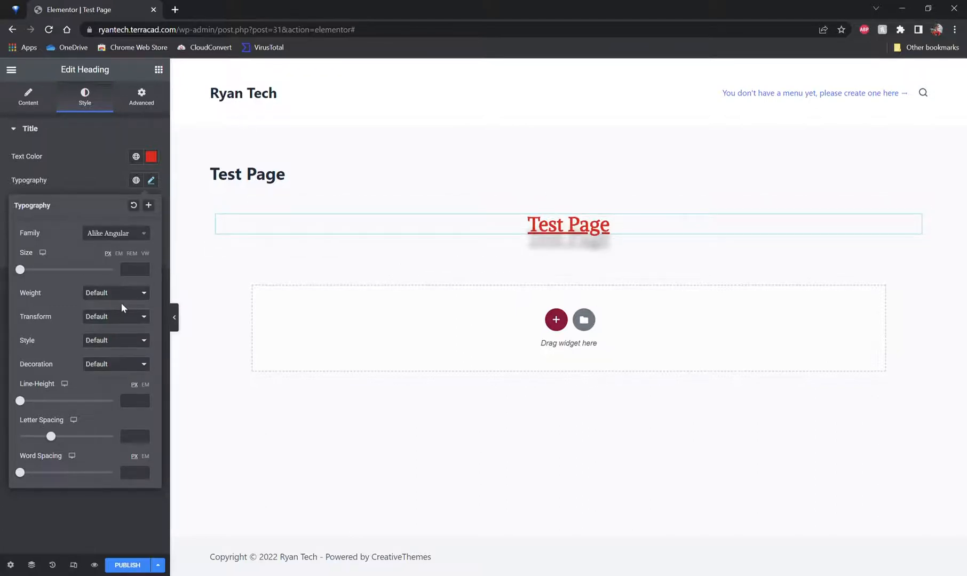
Step: Set the heading's font weight to 700 and its text transform to Lowercase
left_click(101, 352)
left_click(115, 342)
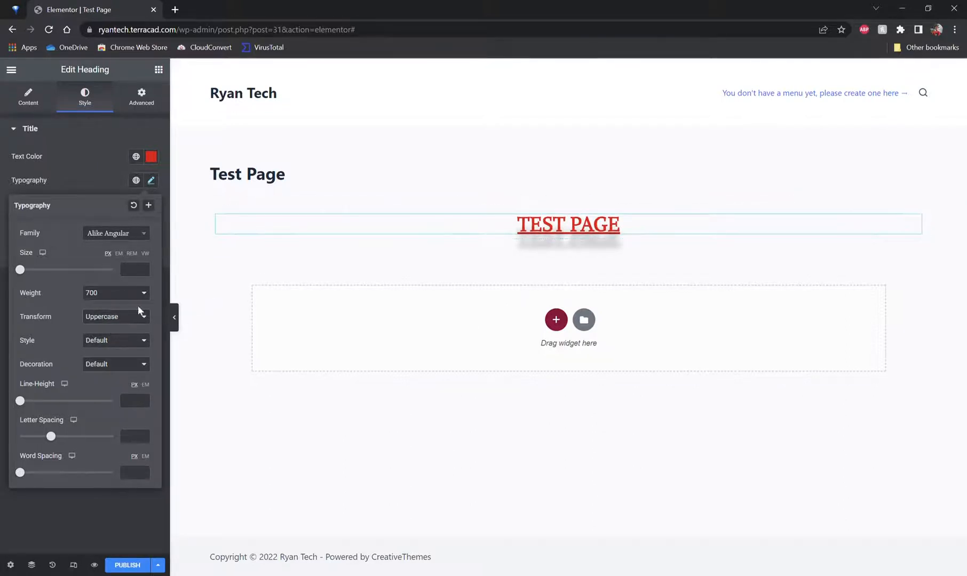
left_click(112, 317)
left_click(116, 344)
double_click(121, 313)
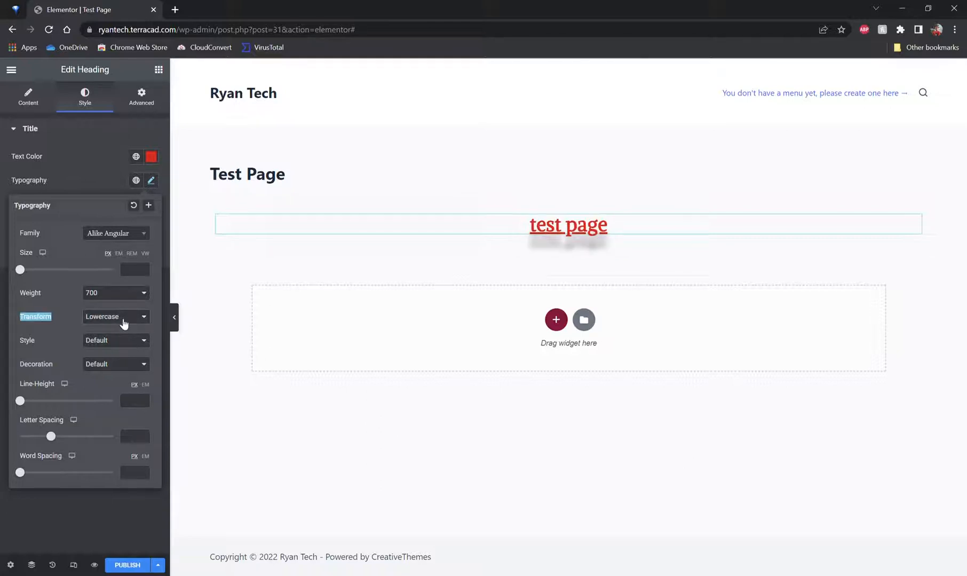
Step: Try different text transform and font style options, leaving both the heading's transform and style at Default
left_click(116, 351)
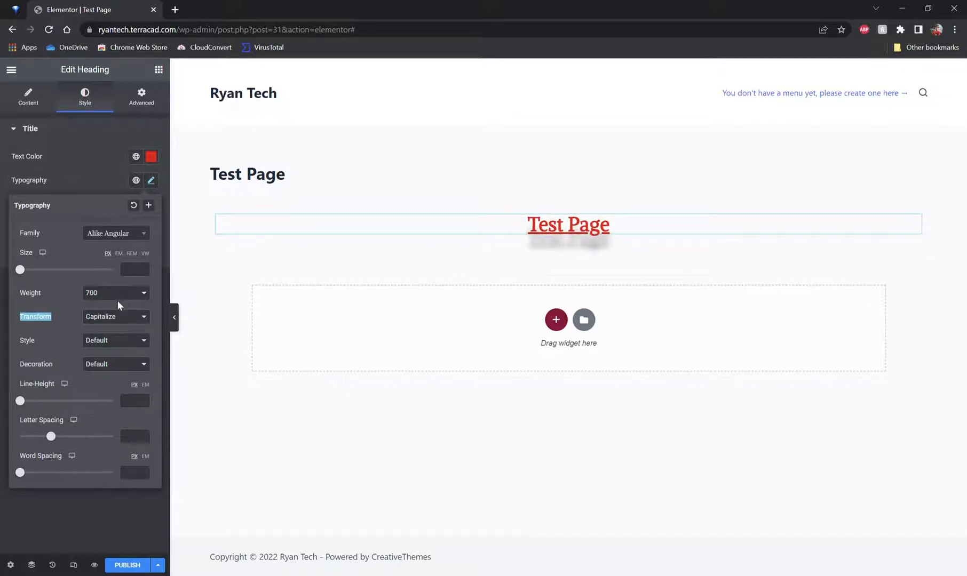
left_click(121, 320)
left_click(118, 361)
left_click(123, 318)
left_click(116, 326)
left_click(113, 361)
left_click(112, 363)
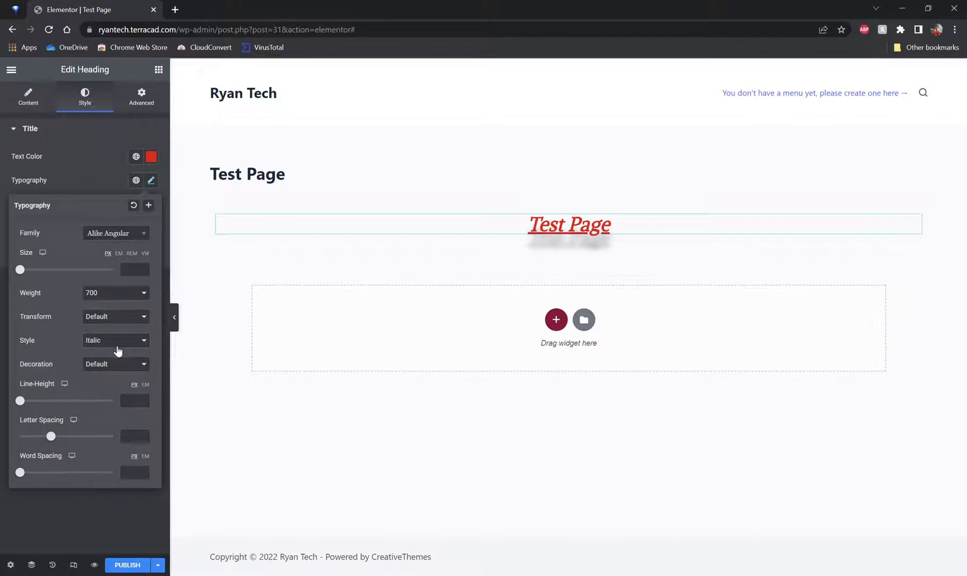
left_click(108, 379)
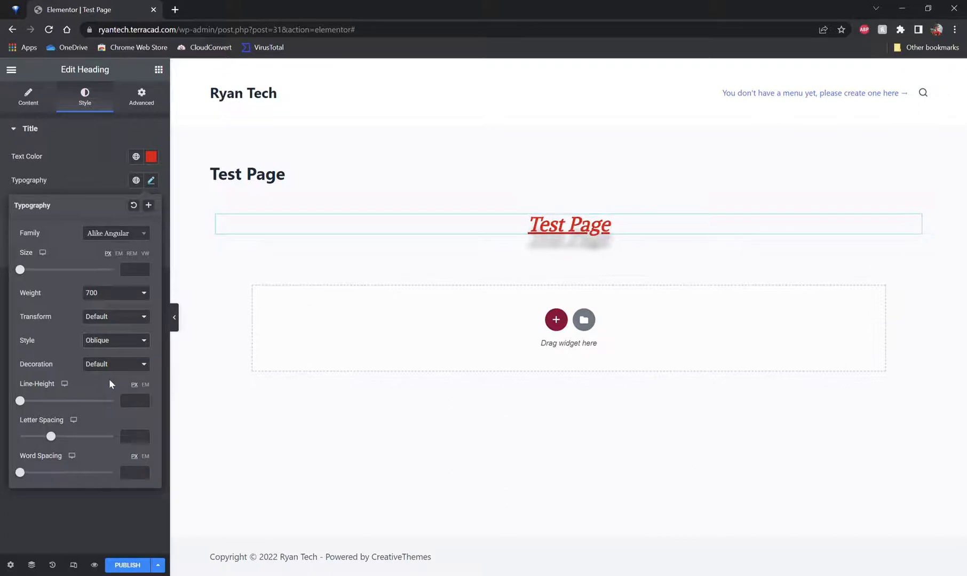
left_click(110, 349)
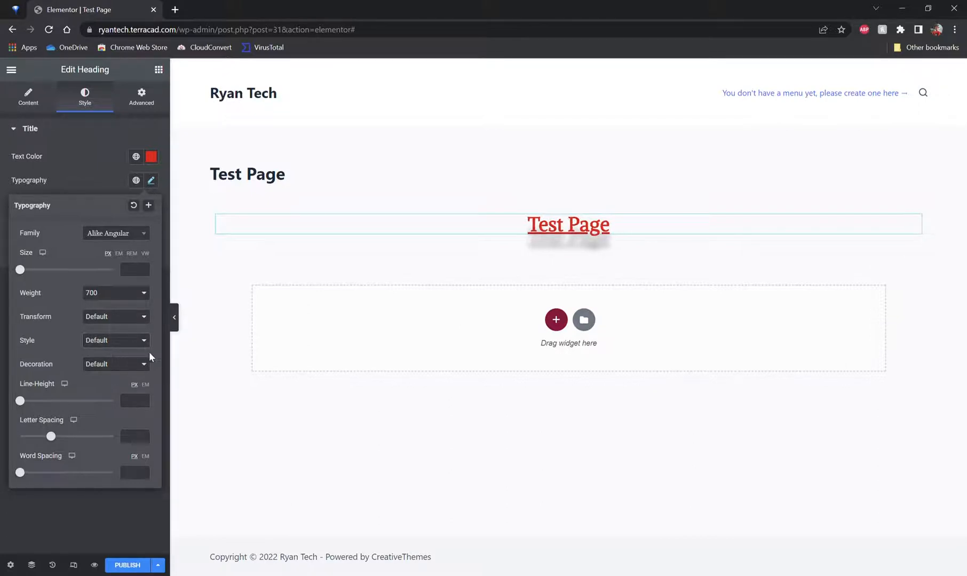
Step: Set the heading's text decoration to Line Through
left_click(112, 384)
left_click(108, 393)
left_click(103, 398)
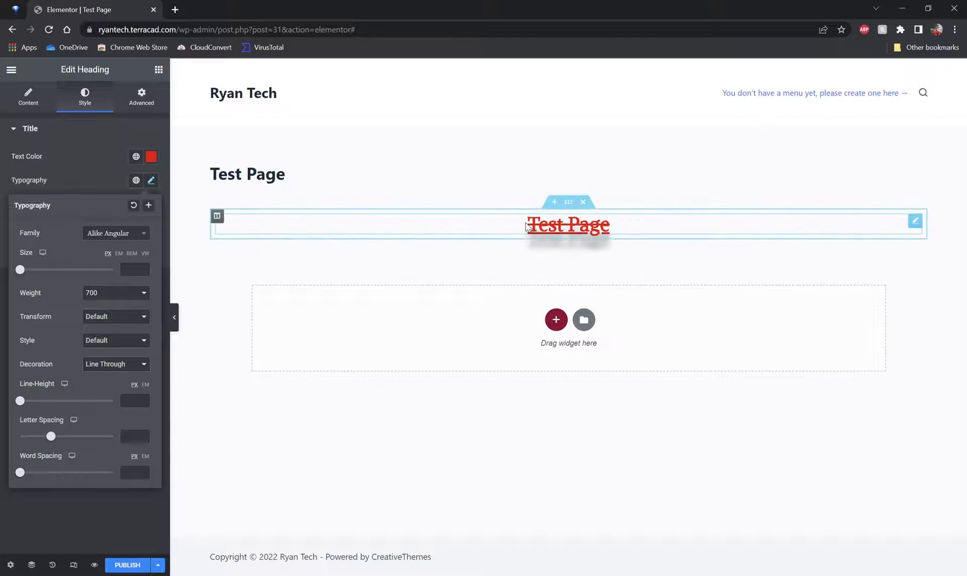
Step: Replace the heading text directly on the page with "Edit the text live"
left_click(543, 231)
left_click_drag(543, 231, 578, 228)
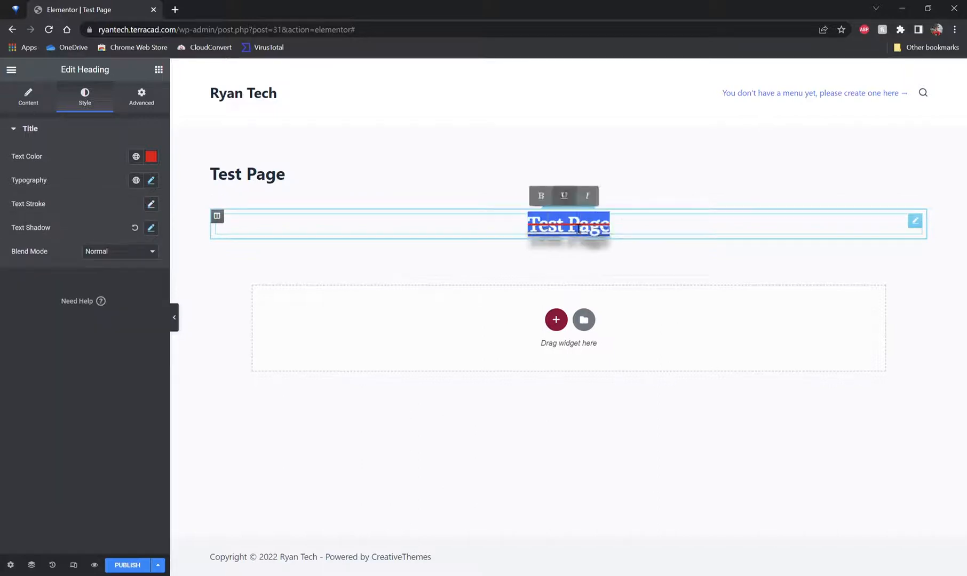
key("BackSpace")
type("E")
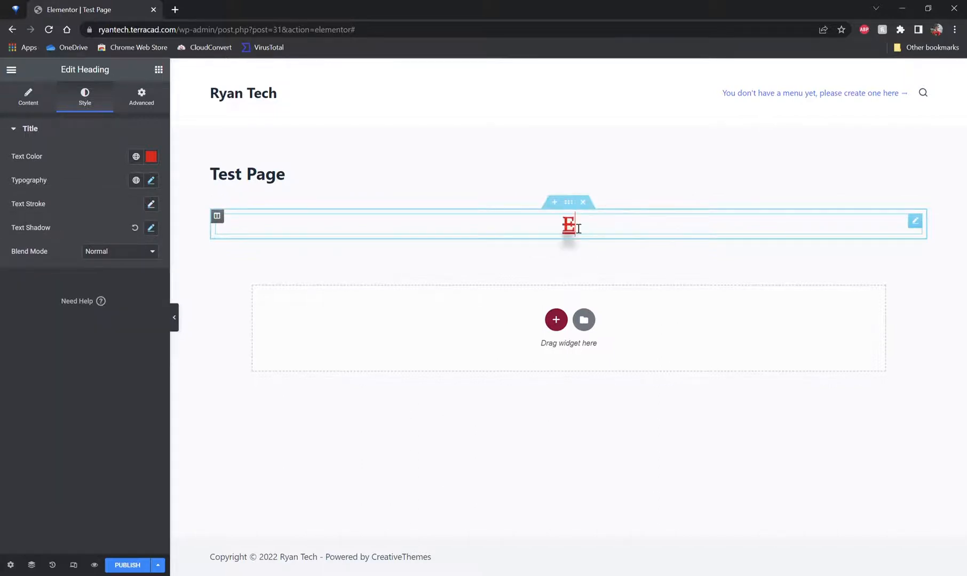
type("dit the te")
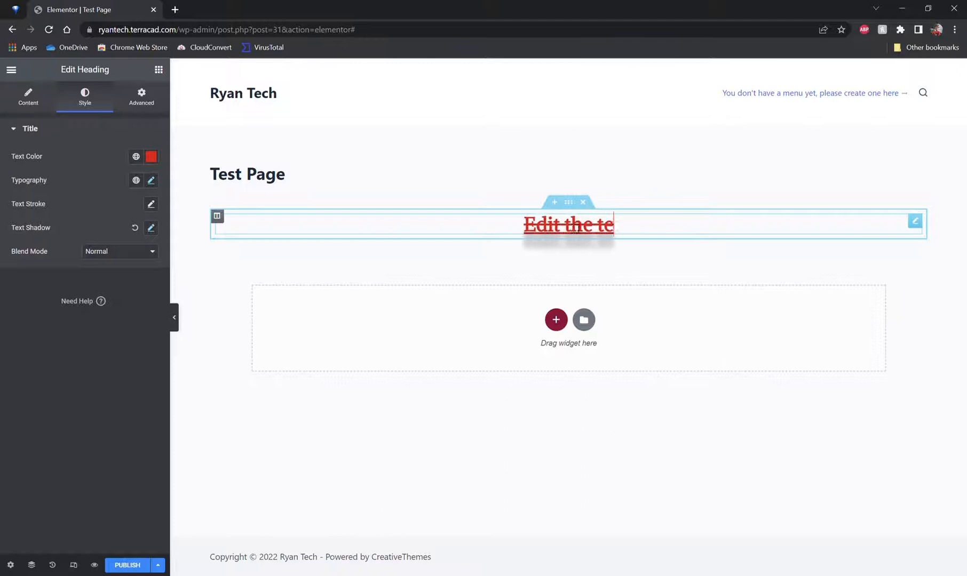
type("xt live")
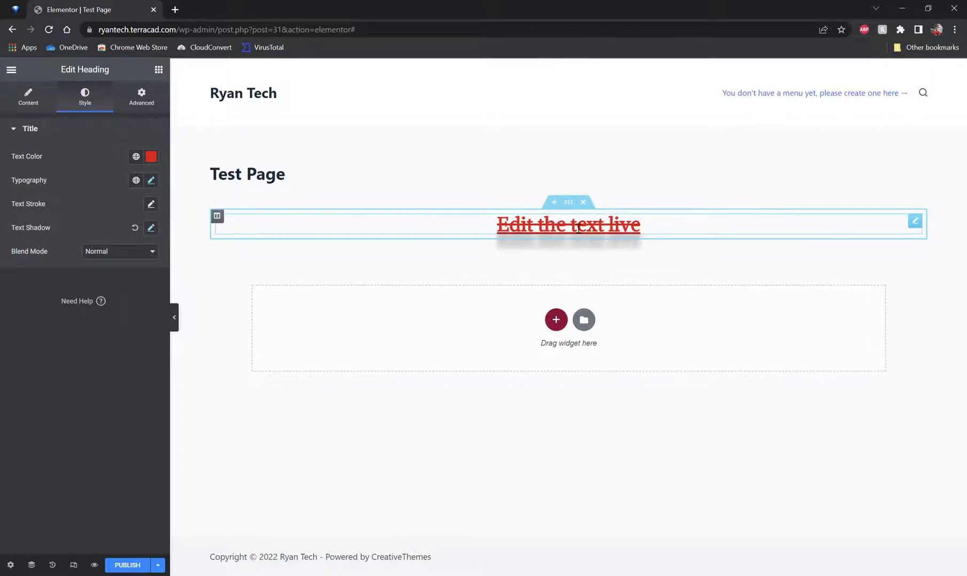
Step: Clear all the heading text and delete the heading widget from the page
key("ctrl+a")
key("BackSpace")
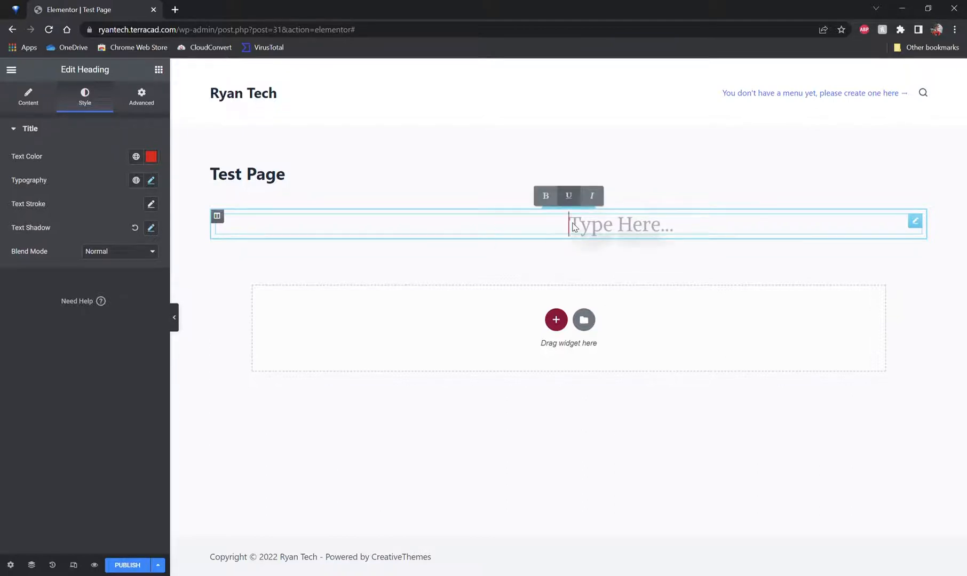
left_click(24, 93)
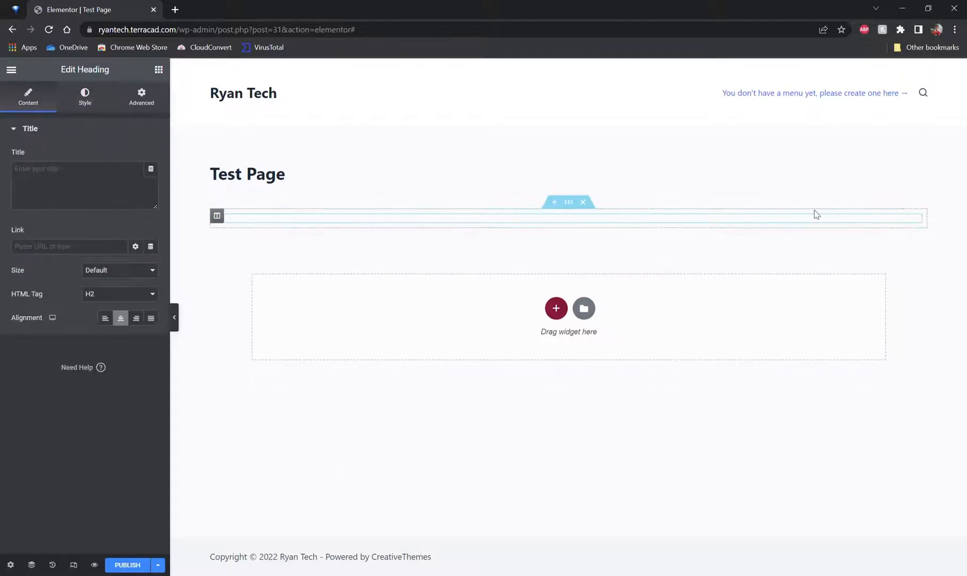
left_click(582, 201)
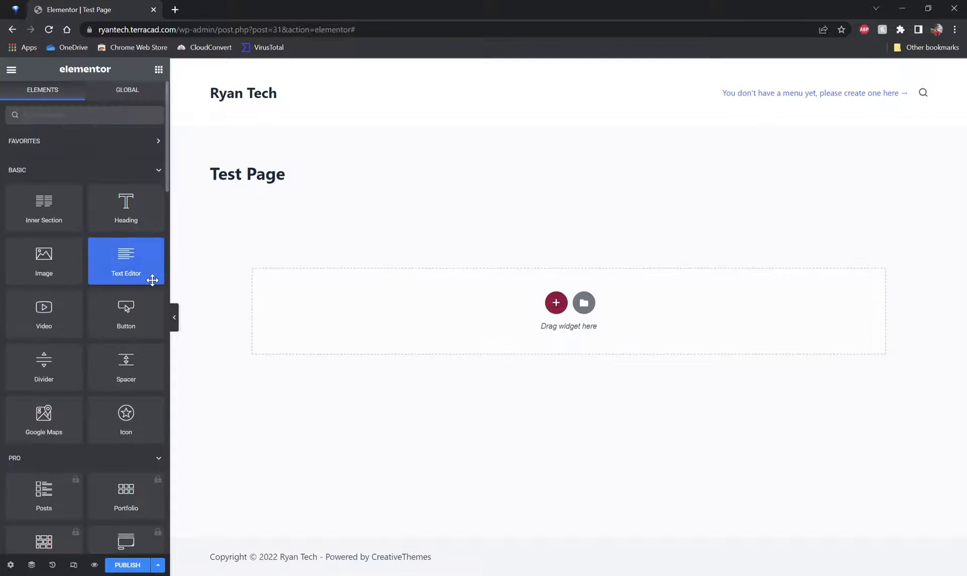
Step: Add a Progress Bar widget to the page from the General widgets
scroll(64, 220, "down", 3)
scroll(64, 220, "down", 7)
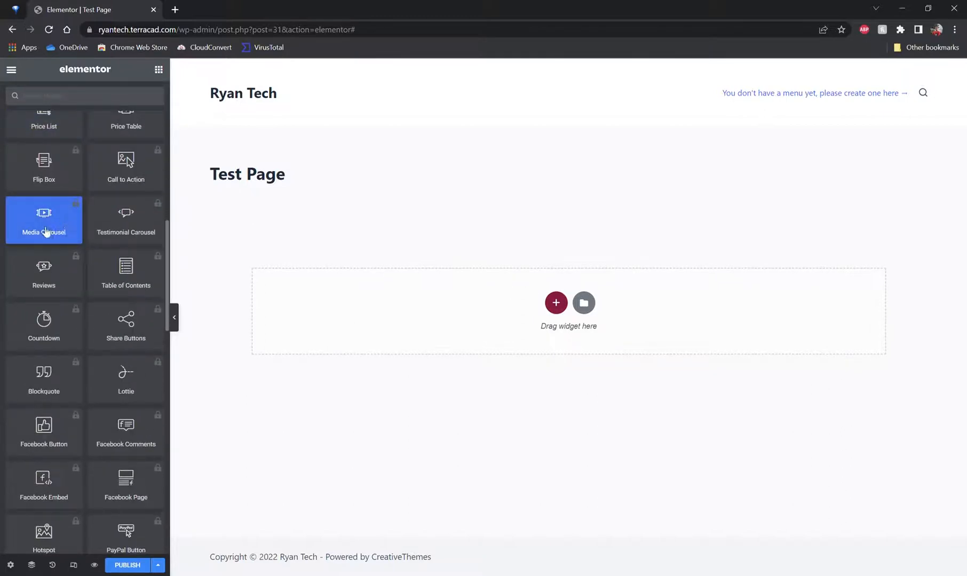
left_click(71, 320)
left_click(220, 341)
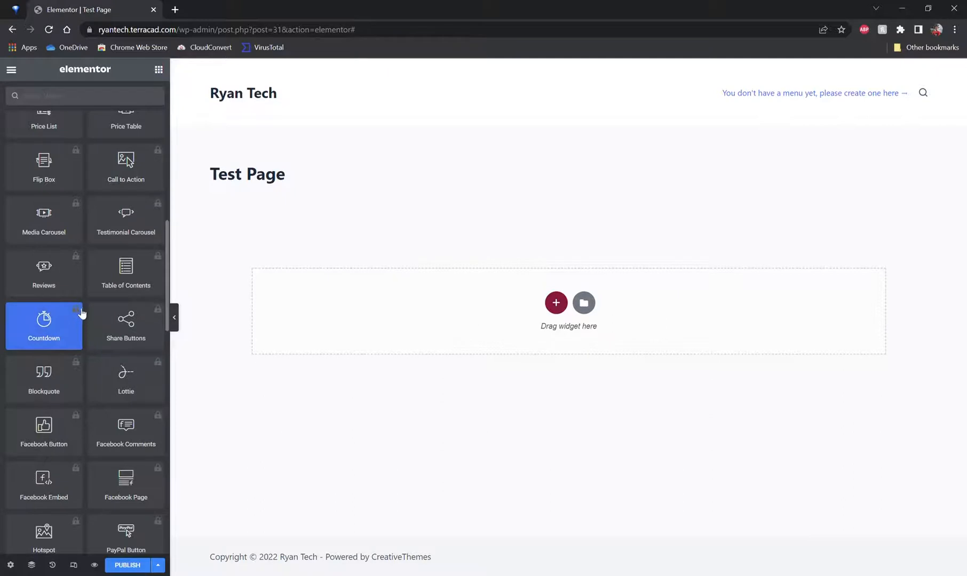
scroll(80, 320, "down", 8)
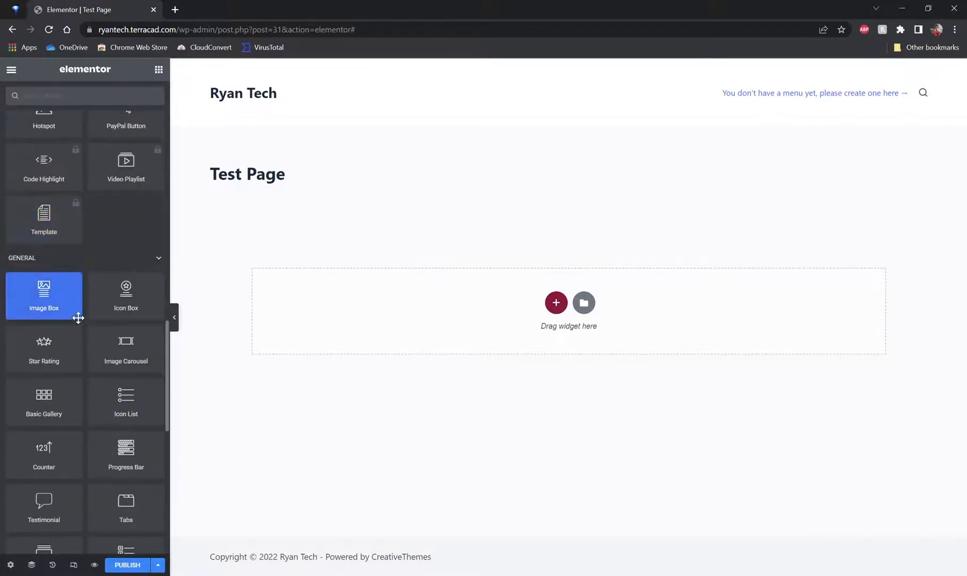
scroll(80, 320, "down", 3)
left_click_drag(133, 283, 564, 316)
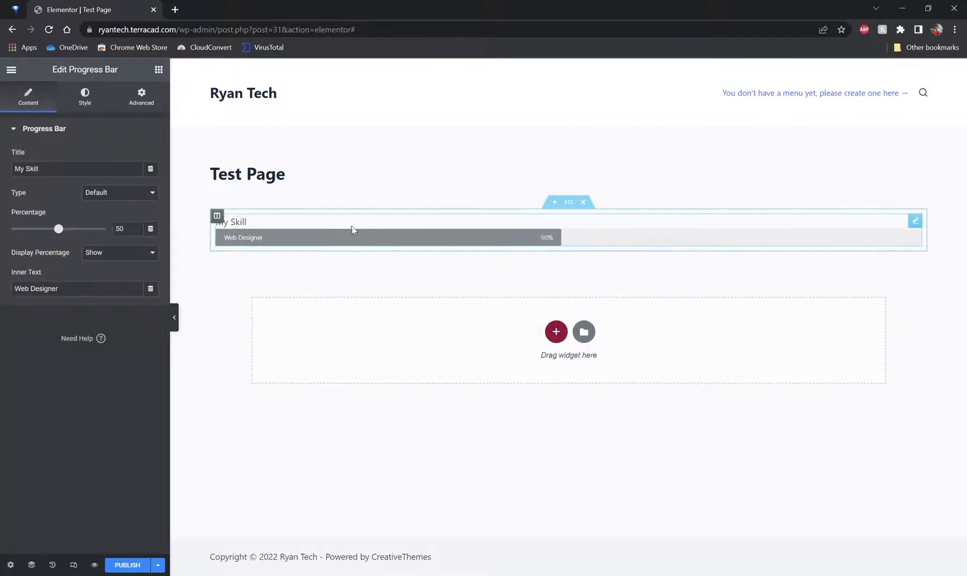
Step: Set the progress bar's title to "Money fundraised"
triple_click(247, 227)
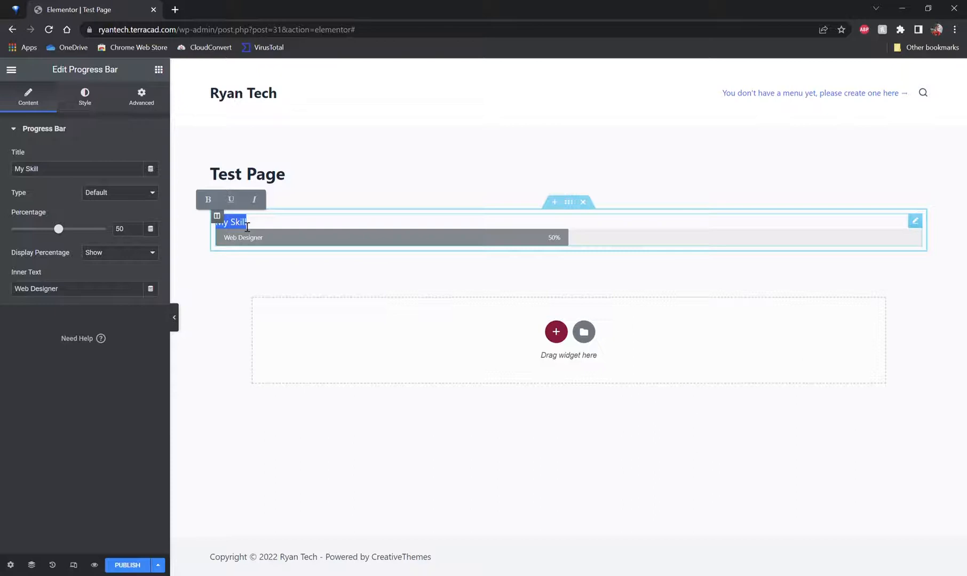
double_click(81, 170)
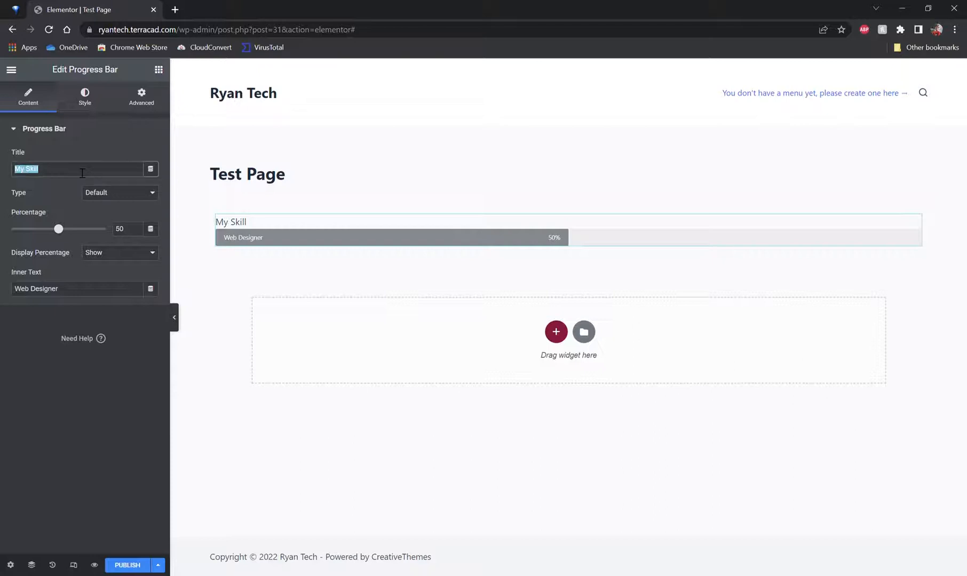
type("Mon")
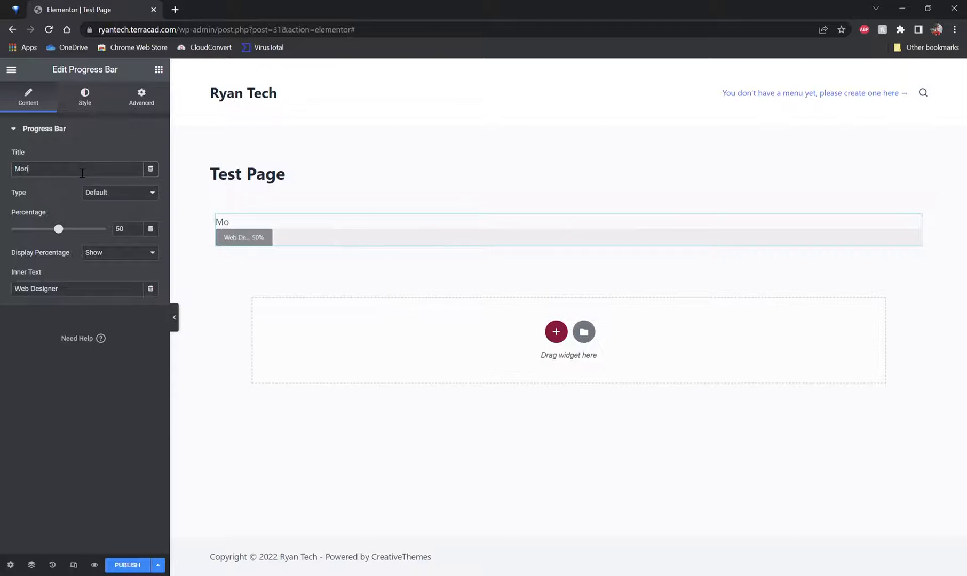
type("ey fundraised")
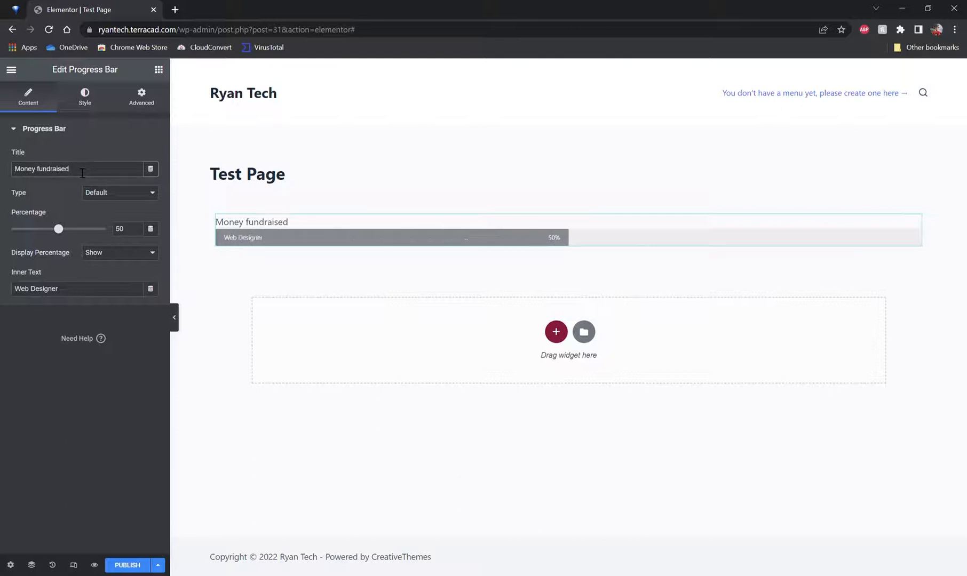
Step: Set the progress bar's inner text to "Goal = $5000"
triple_click(74, 294)
type("Money")
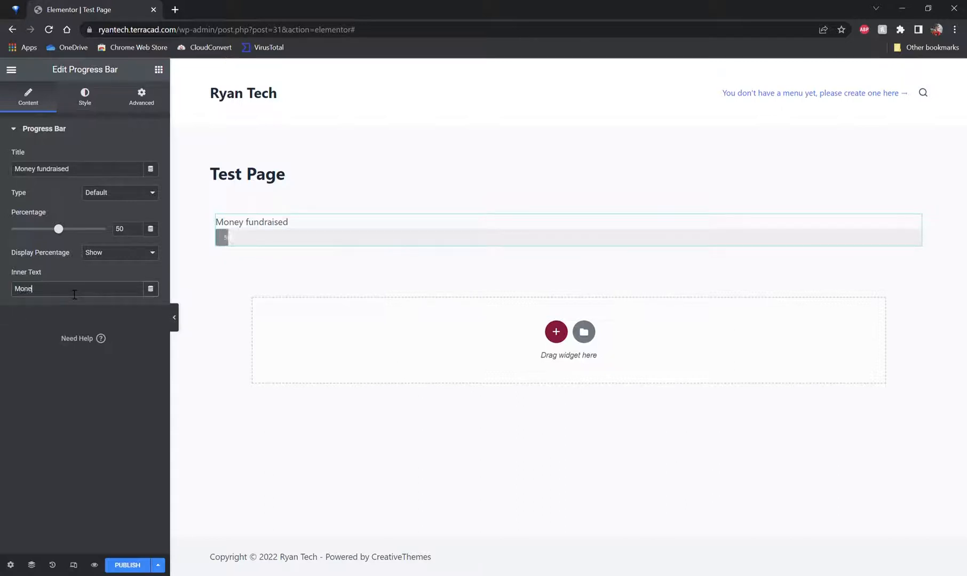
key("BackSpace")
key("BackSpace")
key("BackSpace")
key("BackSpace")
key("BackSpace")
type("Goal =")
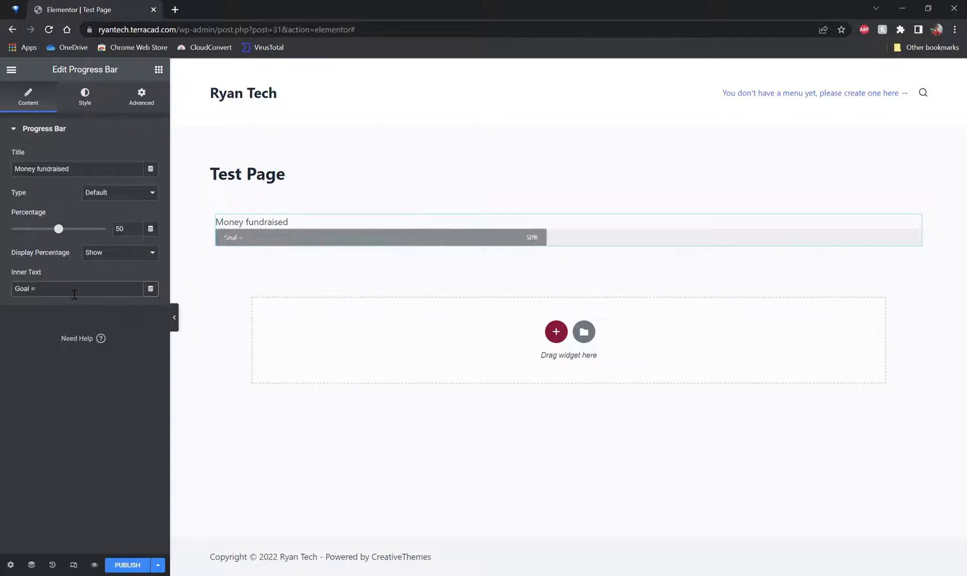
type("$5000")
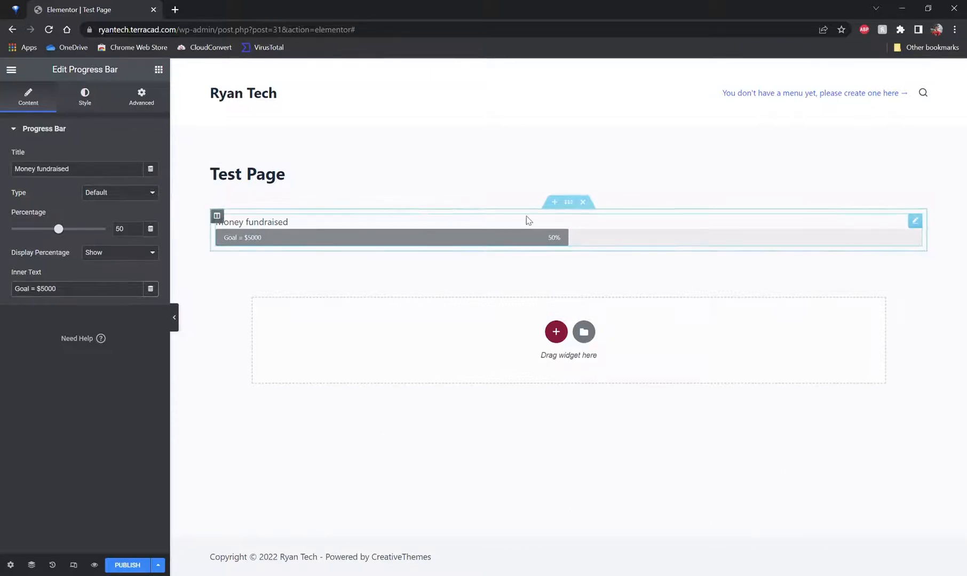
Step: Try the progress bar types and set its type to Success
left_click(122, 219)
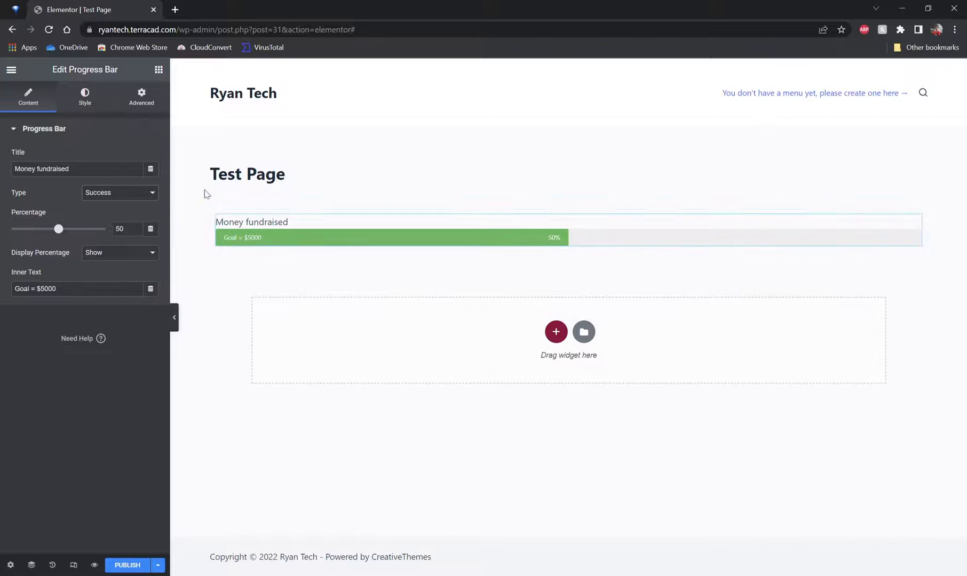
left_click(142, 196)
left_click(134, 227)
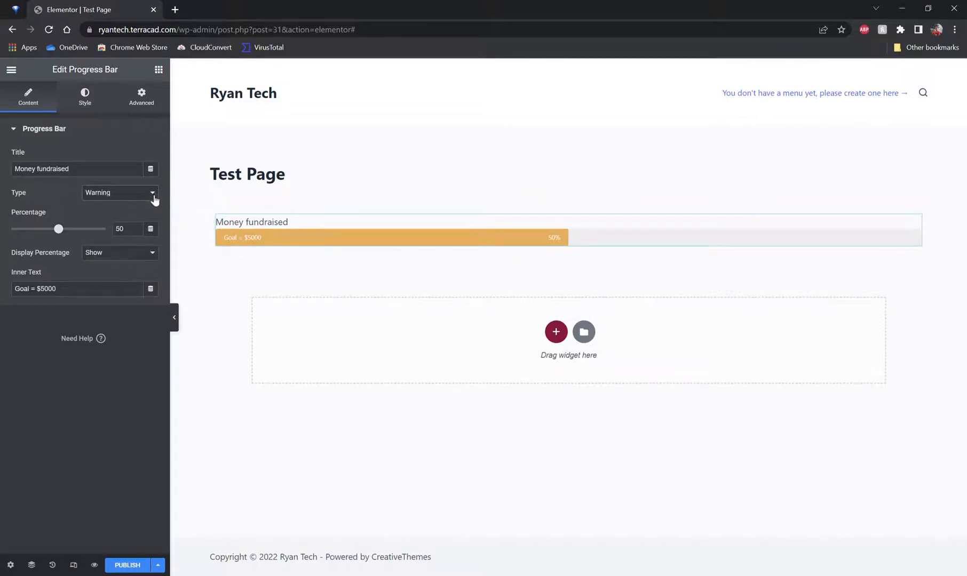
left_click(129, 236)
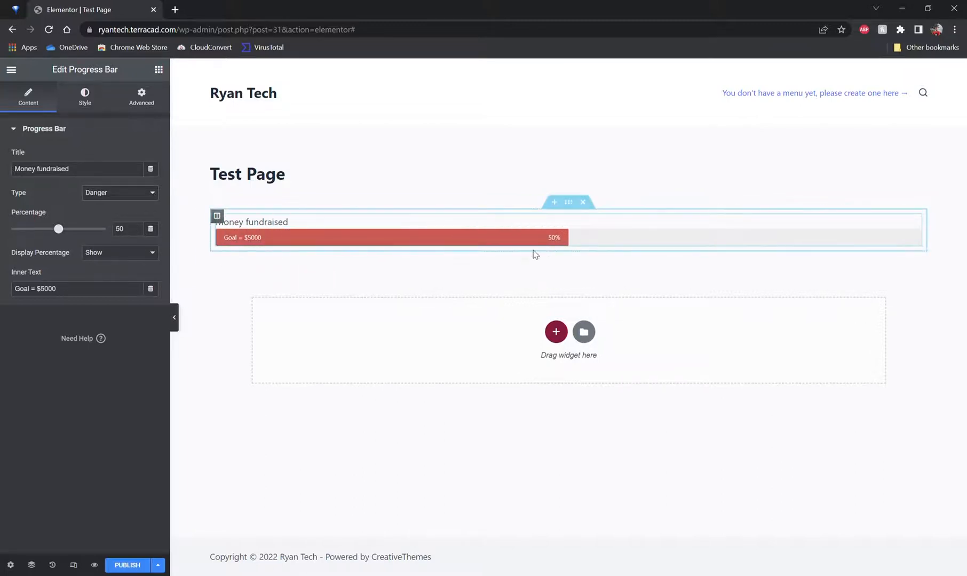
left_click(106, 218)
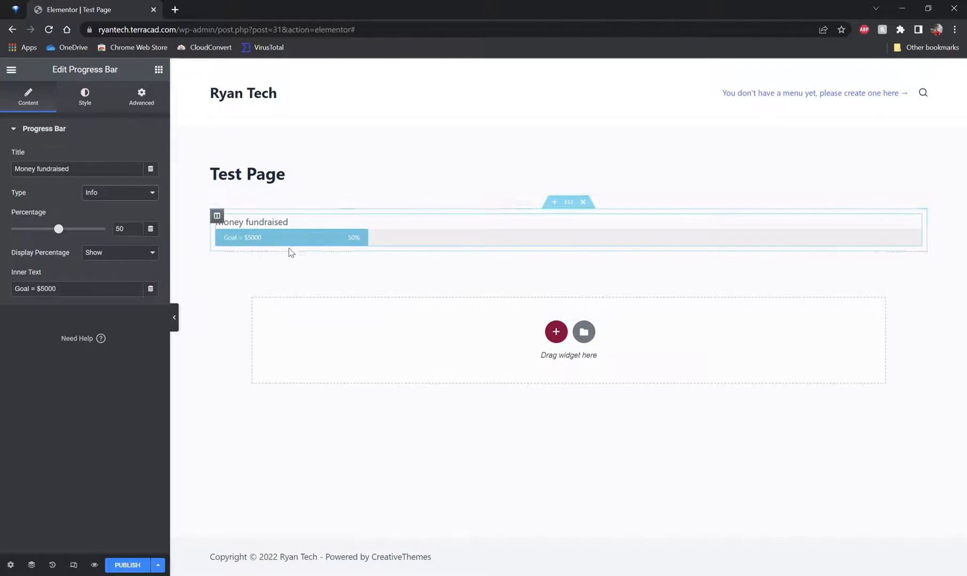
left_click(131, 219)
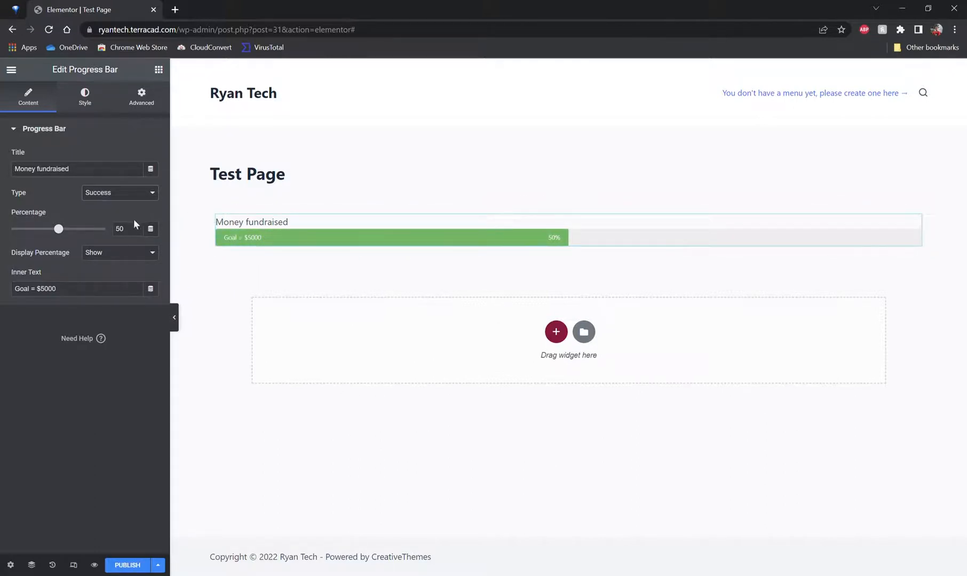
Step: Set the progress bar's percentage to 67.7
left_click_drag(59, 228, 82, 229)
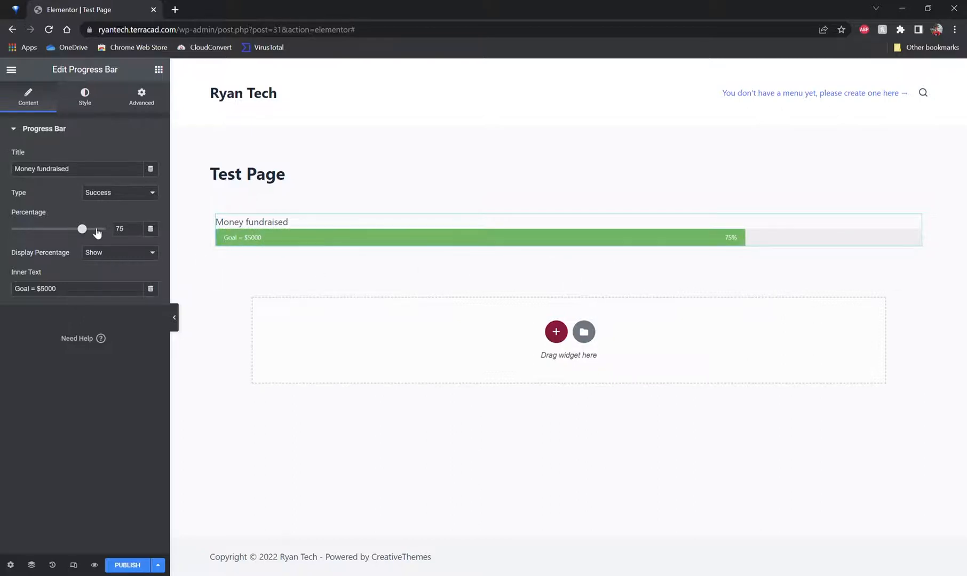
left_click(94, 229)
double_click(126, 230)
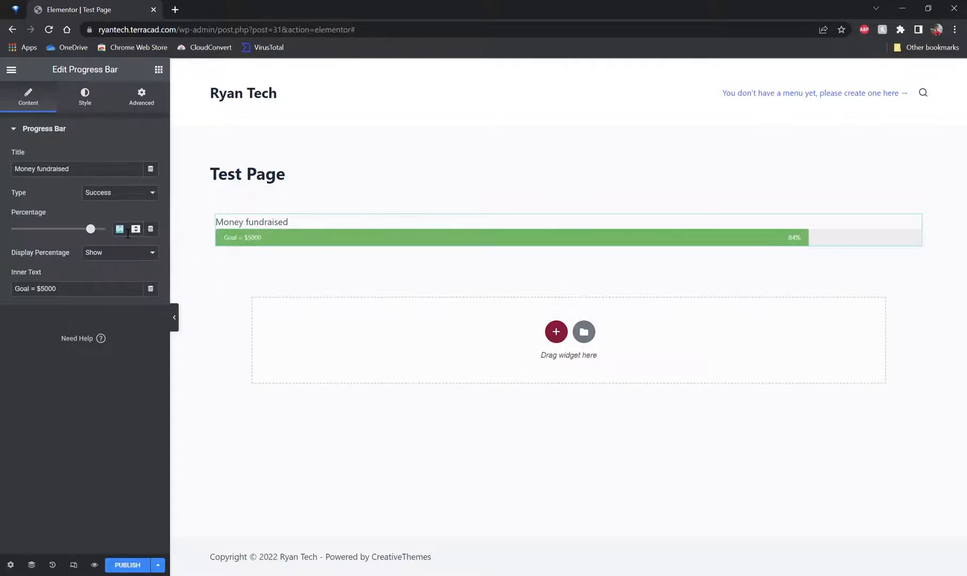
type("67.7")
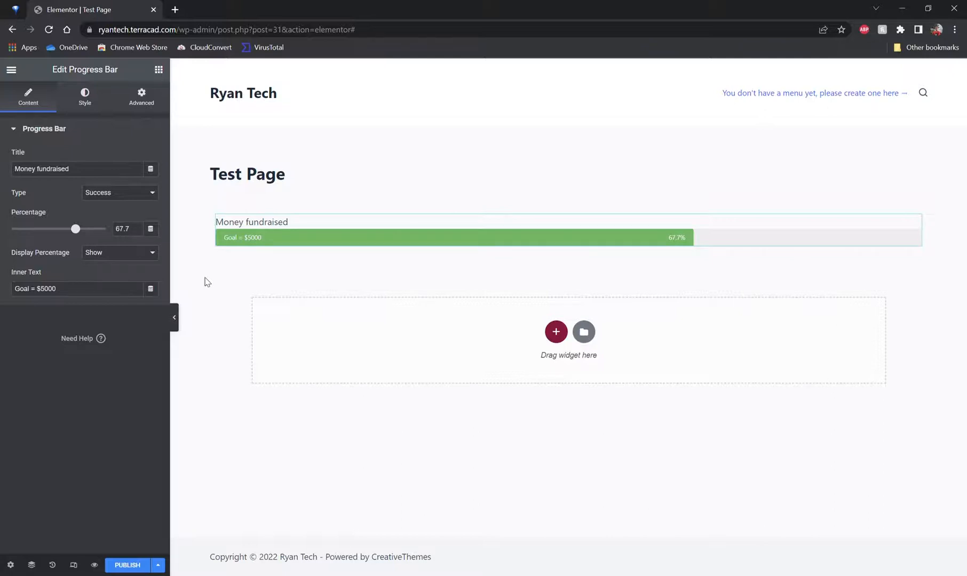
Step: Add a three-column section below the progress bar and place a Video widget in its first column
left_click(556, 331)
left_click(549, 361)
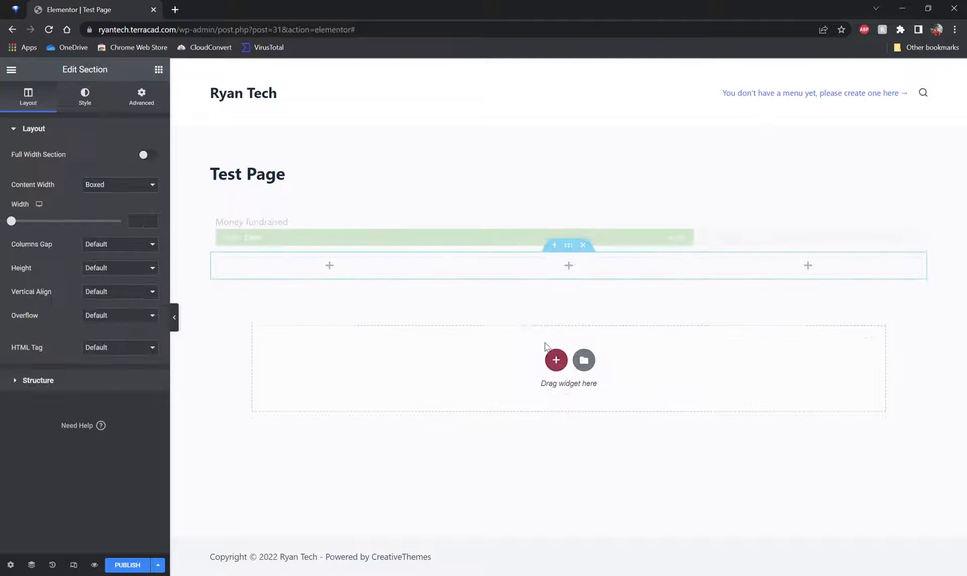
left_click(329, 265)
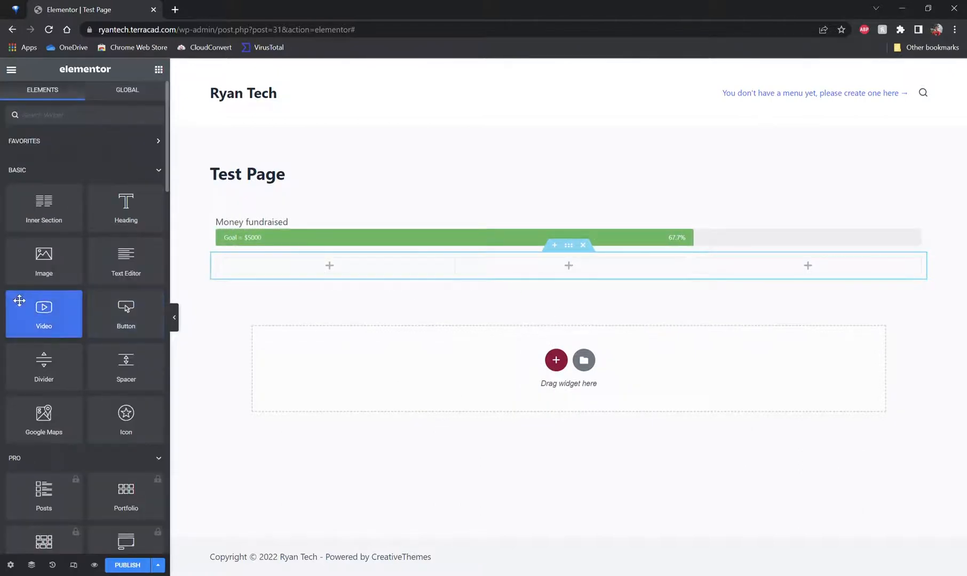
left_click_drag(327, 254, 328, 268)
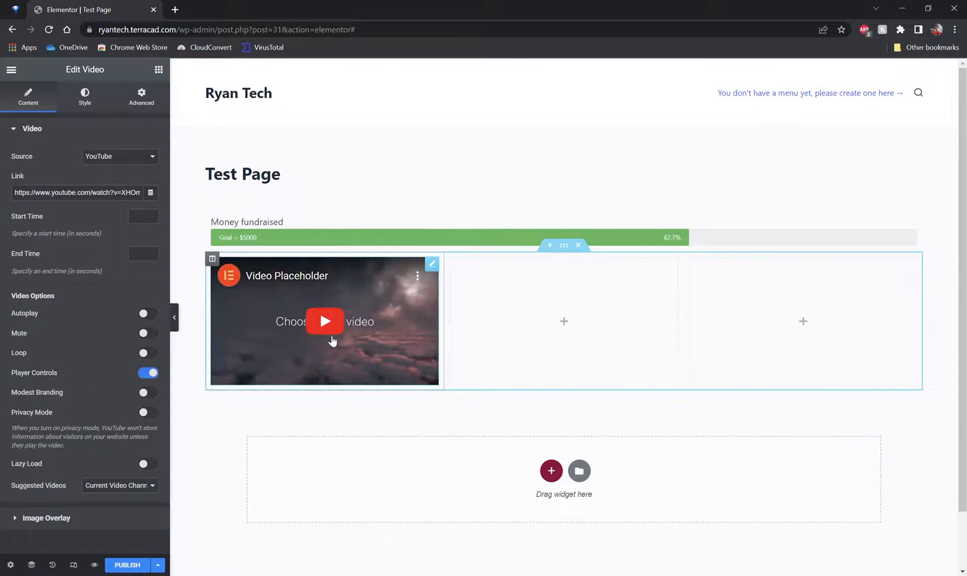
Step: Enable Autoplay, Play On Mobile, Mute, Loop and Privacy Mode for the video widget
left_click(565, 323)
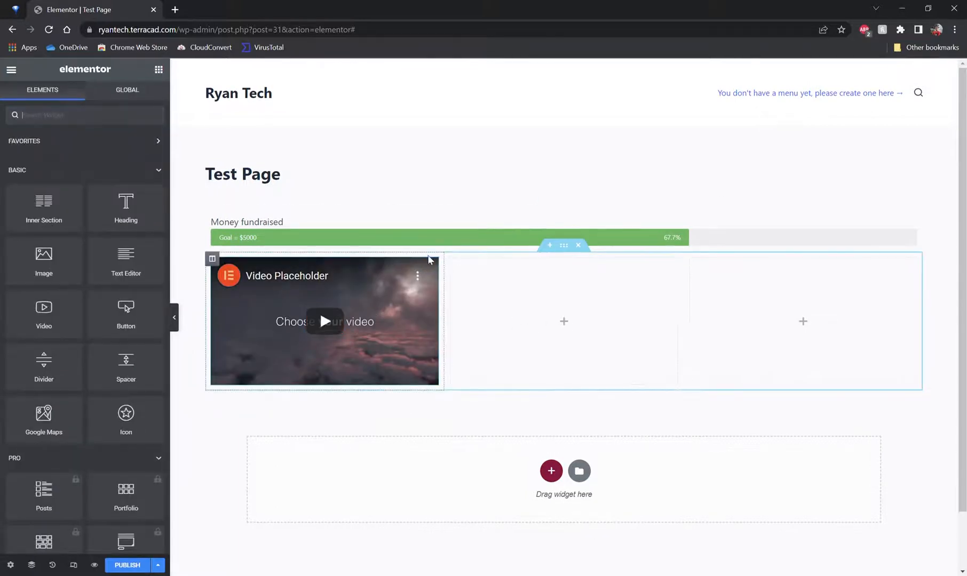
left_click(433, 267)
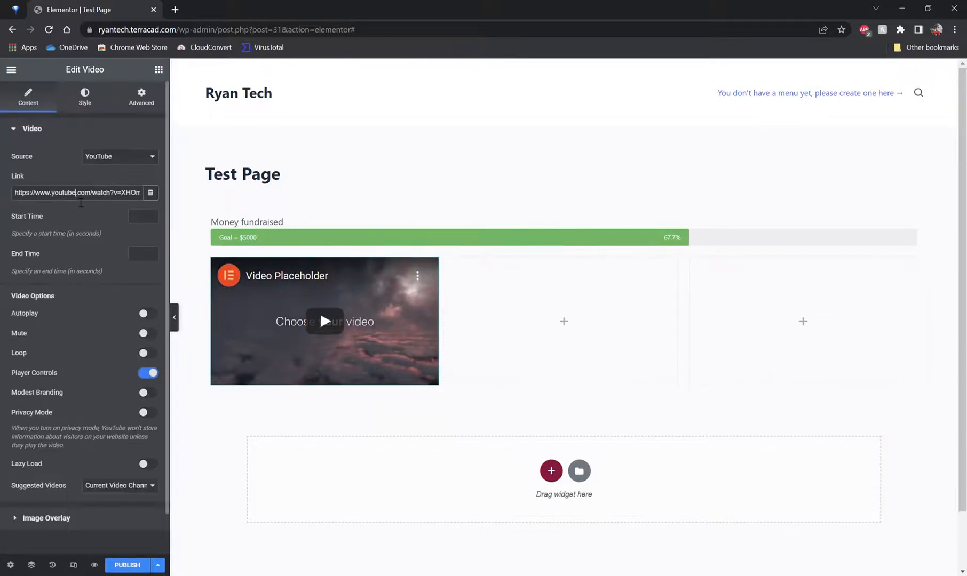
key("ctrl+a")
left_click(114, 158)
left_click(150, 314)
left_click(148, 335)
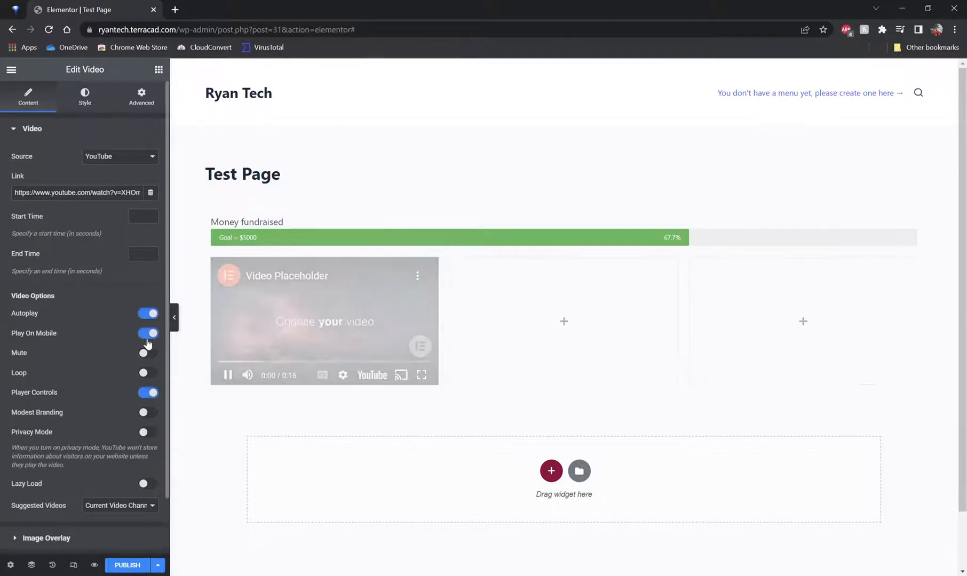
left_click(149, 353)
left_click(149, 372)
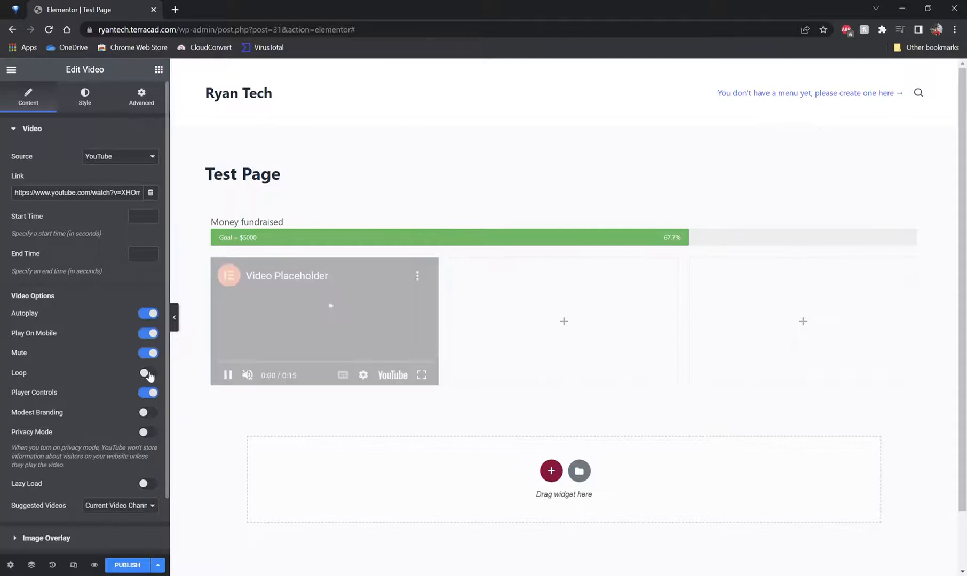
left_click(149, 432)
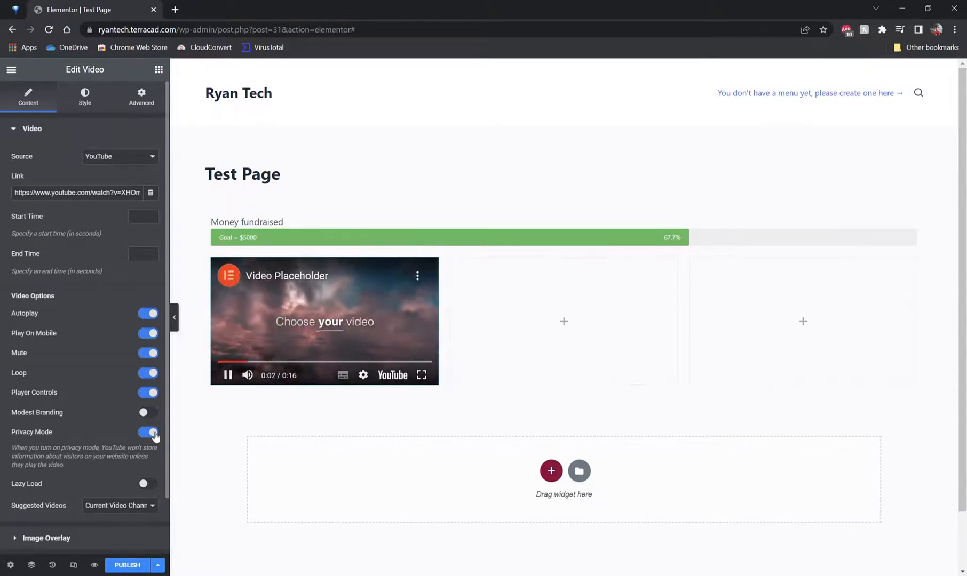
left_click(149, 484)
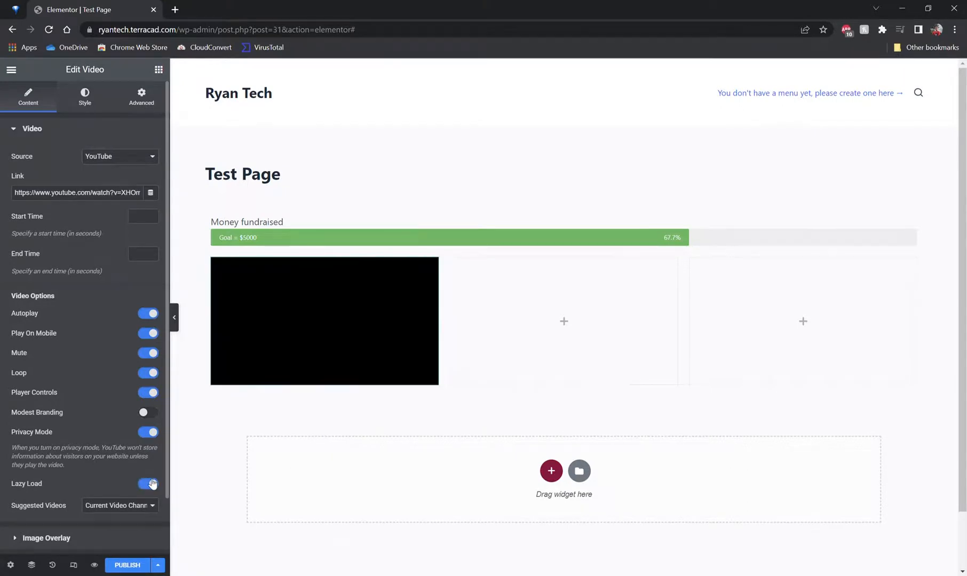
left_click(150, 483)
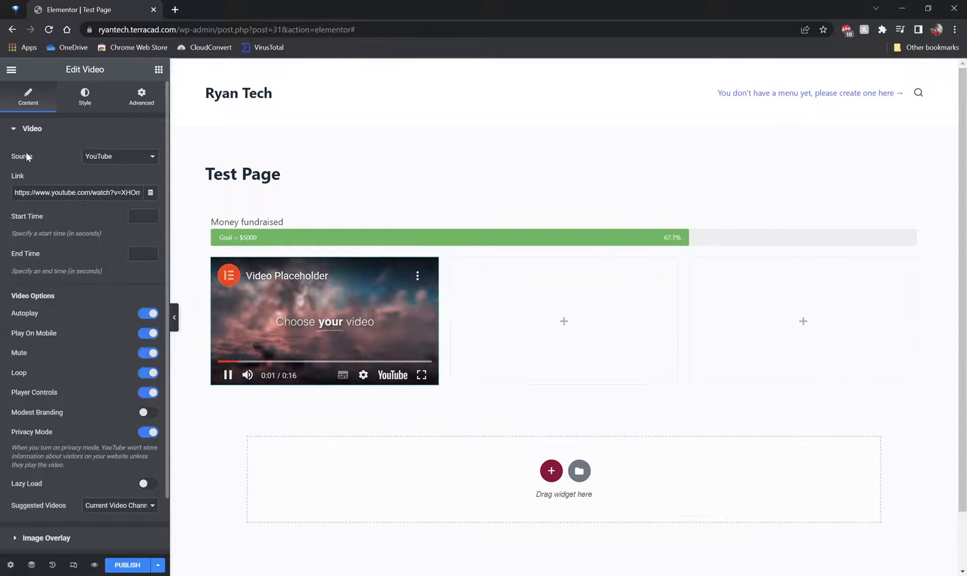
Step: Add an Image widget to the section's second column and a Google Maps widget to its third column
left_click(564, 322)
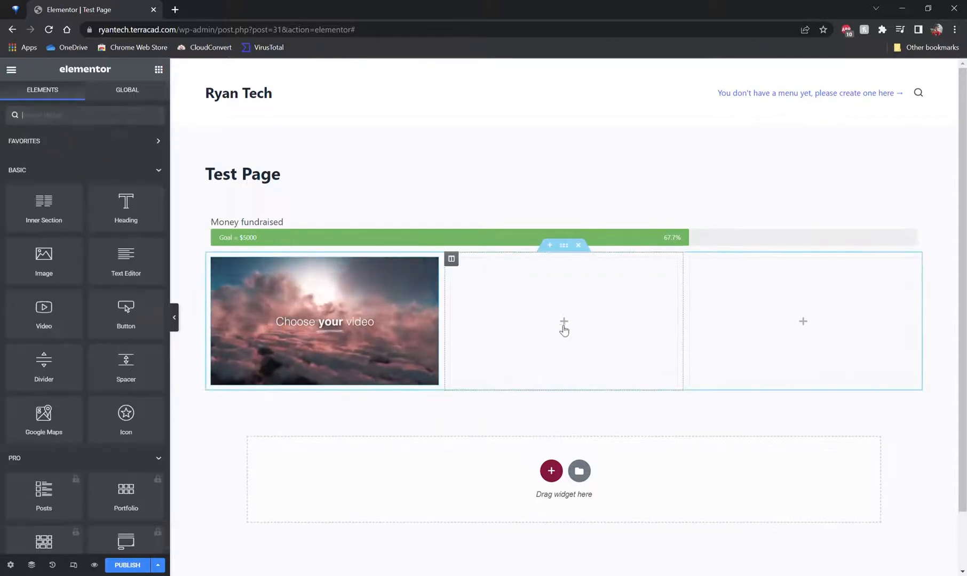
left_click_drag(58, 270, 540, 326)
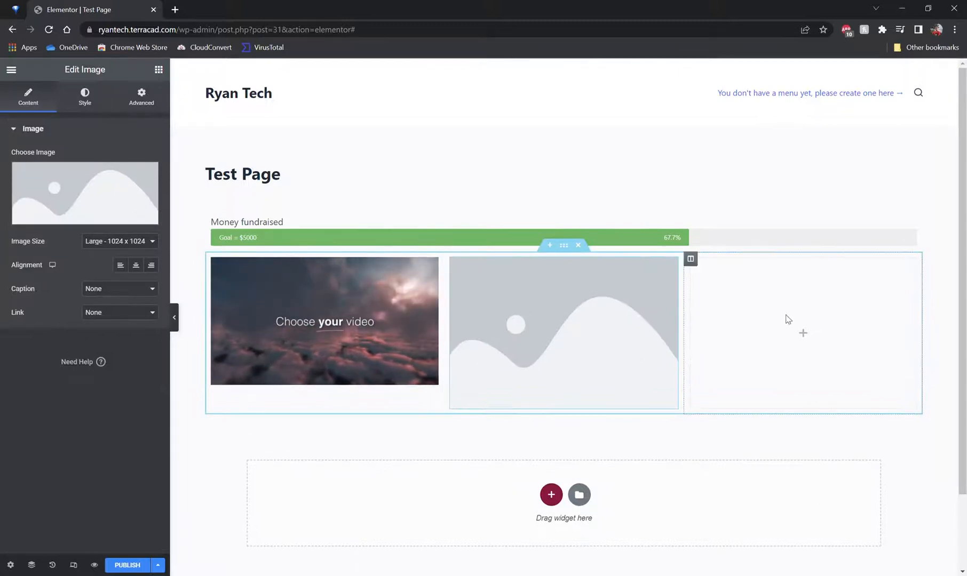
left_click(803, 333)
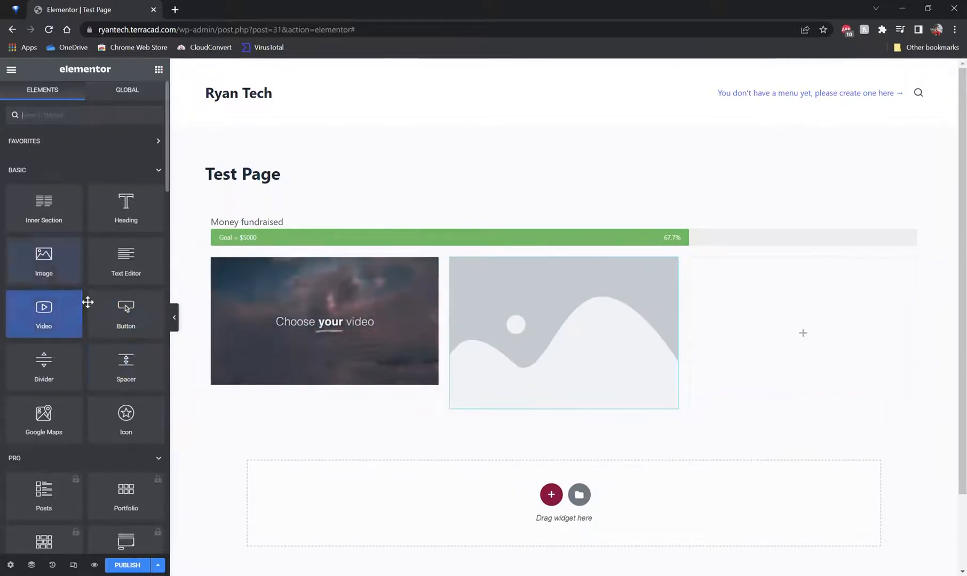
scroll(88, 304, "down", 2)
scroll(109, 283, "down", 2)
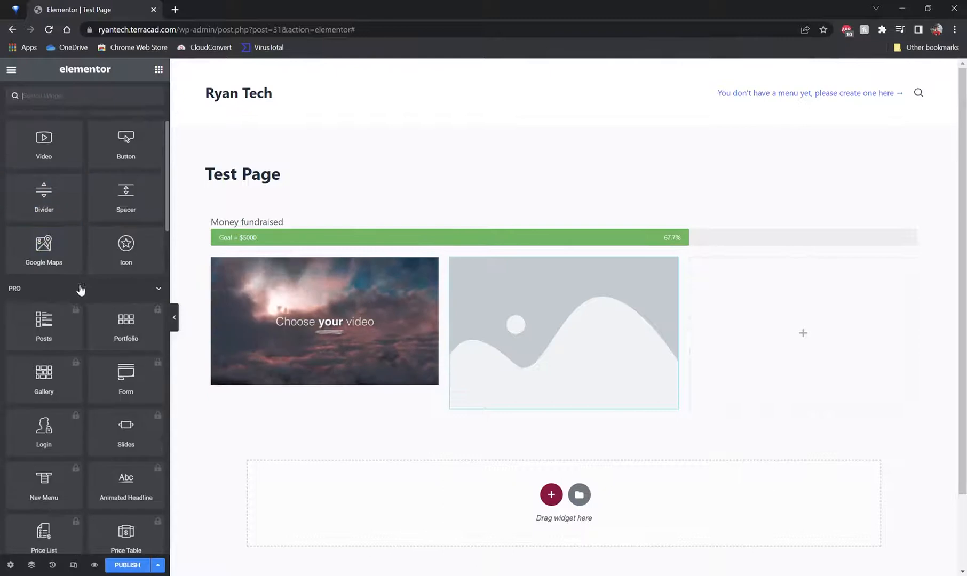
left_click_drag(61, 248, 824, 352)
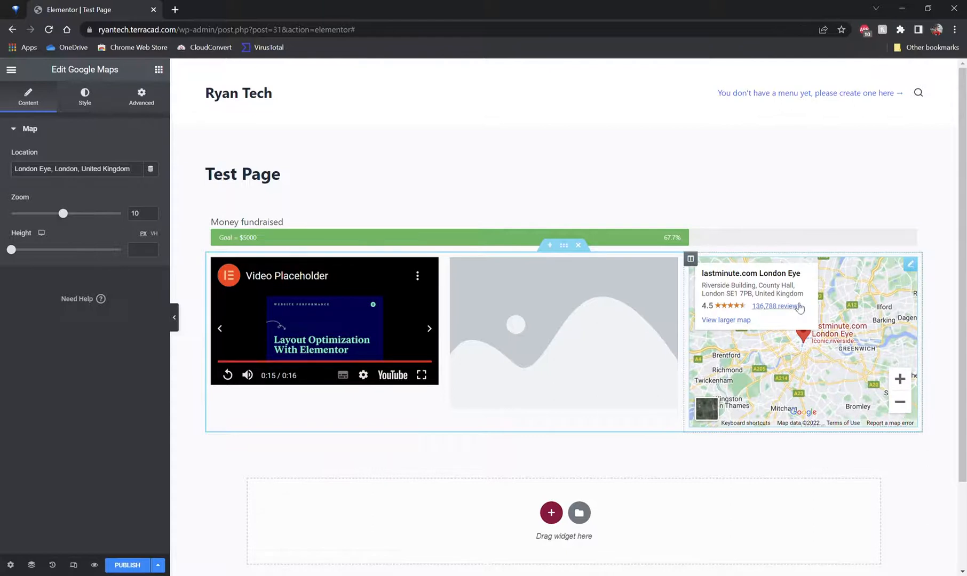
mouse_move(802, 351)
left_mouse_down()
mouse_move(795, 372)
mouse_move(806, 362)
mouse_move(818, 371)
mouse_move(794, 374)
left_mouse_up()
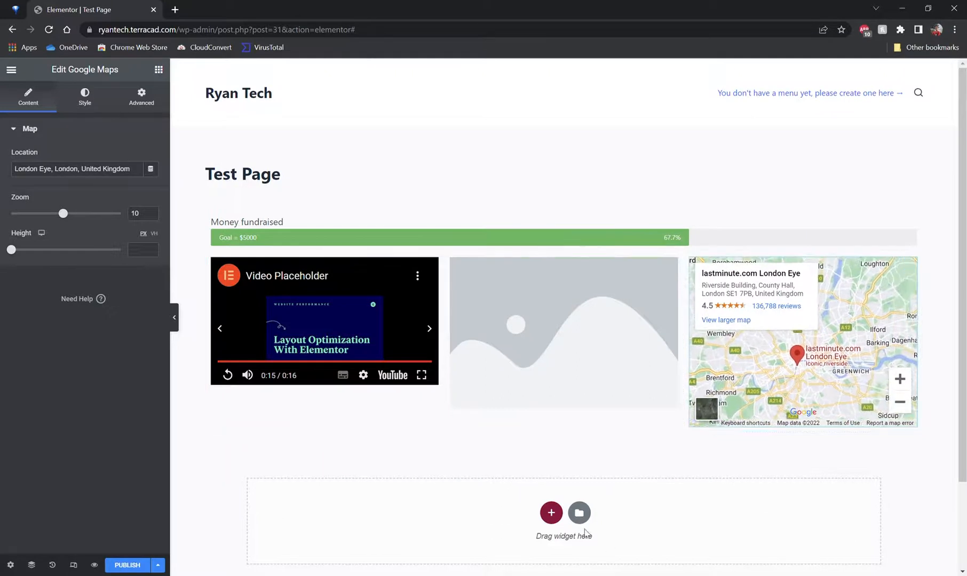
Step: Select the image widget and change its alignment
left_click(537, 345)
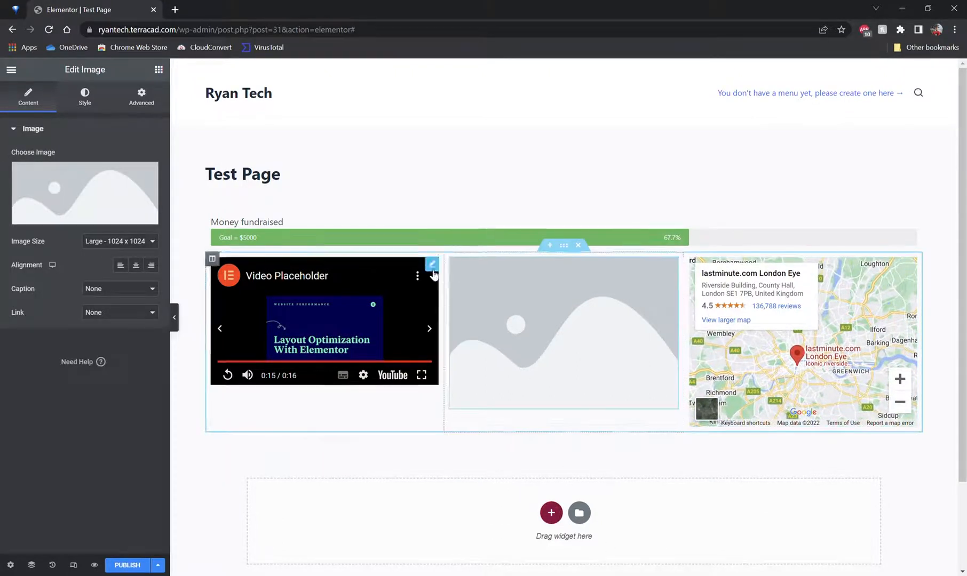
left_click(126, 266)
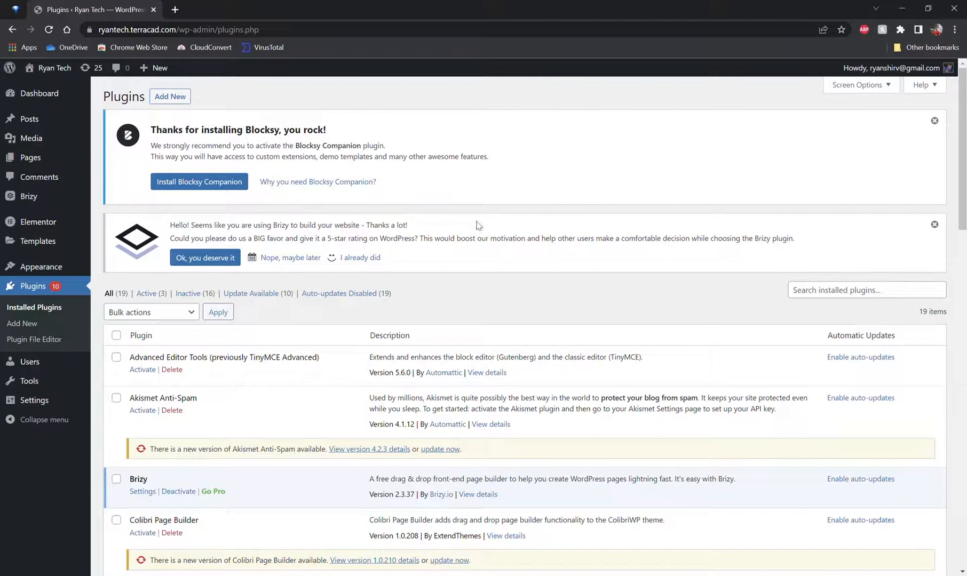
Step: Look through the list of installed plugins and their descriptions
scroll(281, 265, "down", 3)
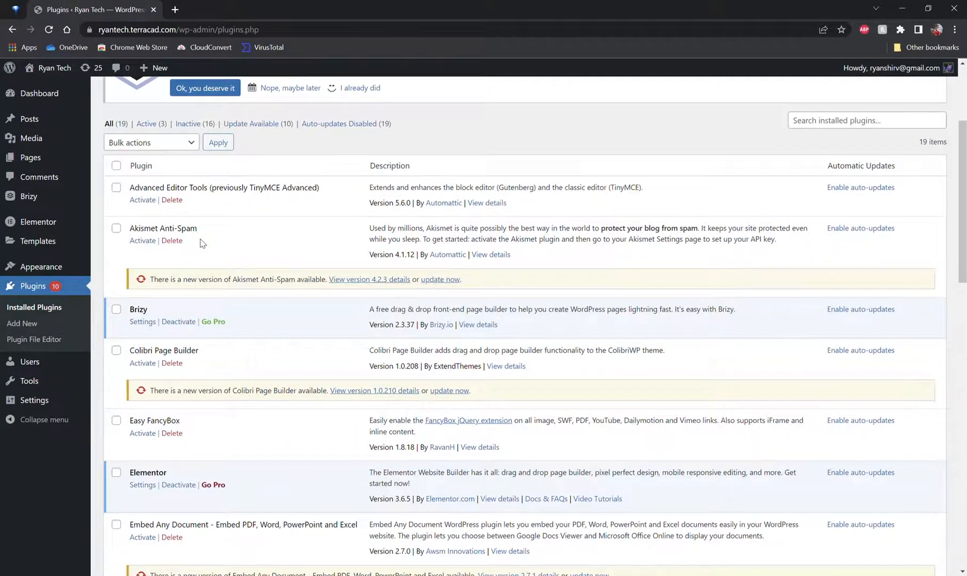
left_click_drag(130, 231, 164, 237)
left_click(98, 270)
scroll(204, 349, "down", 1)
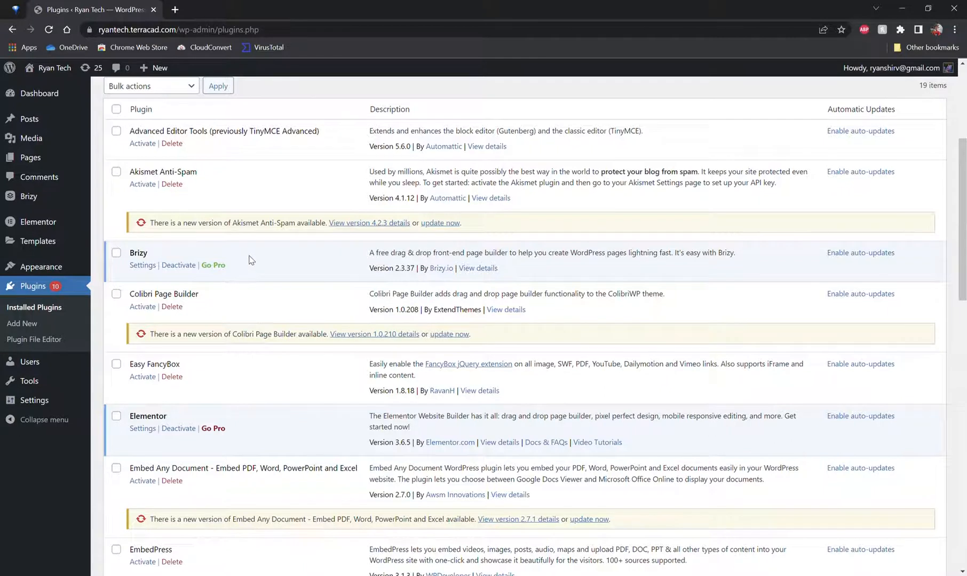
scroll(269, 259, "down", 2)
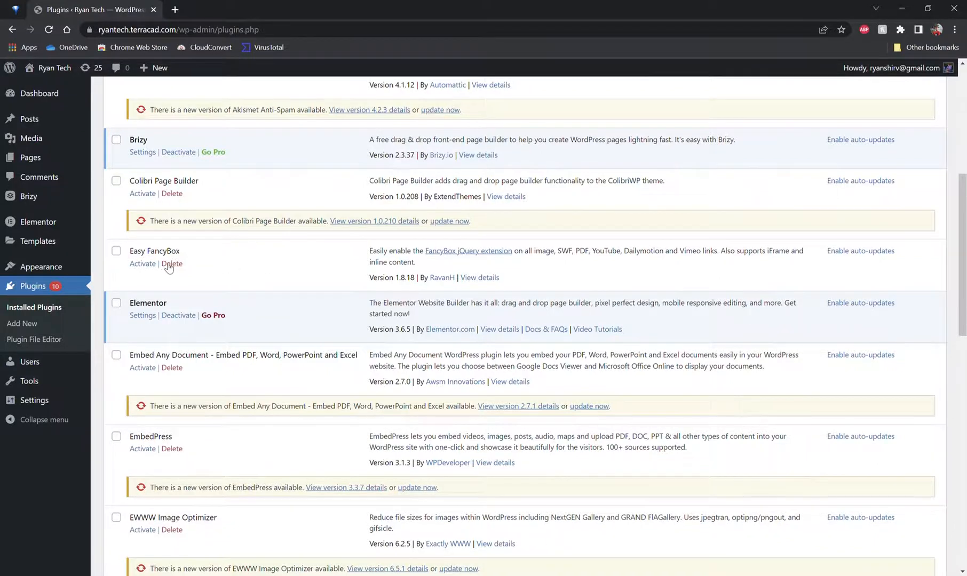
scroll(168, 267, "down", 2)
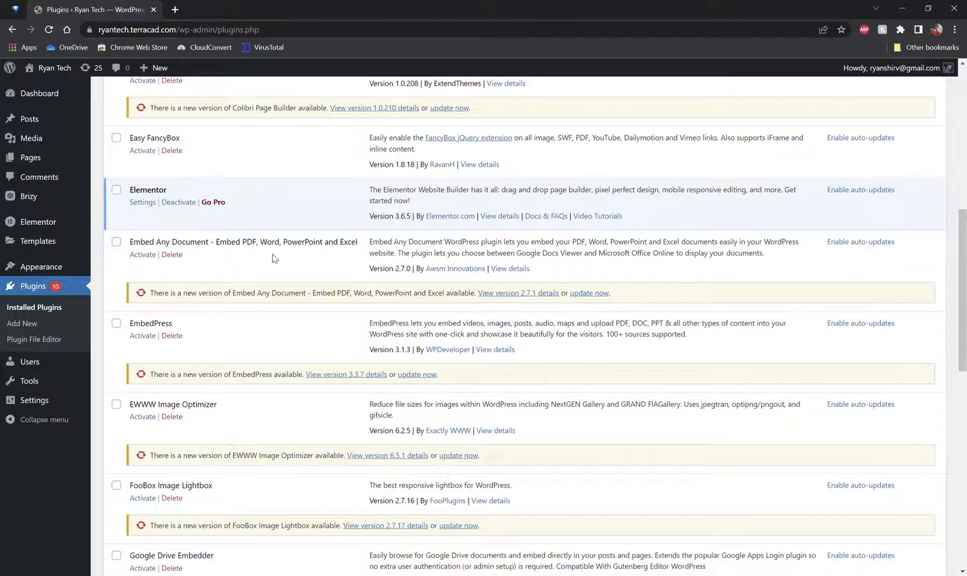
double_click(138, 248)
left_click(128, 248)
left_click_drag(254, 249, 285, 249)
left_click(97, 268)
scroll(99, 267, "down", 1)
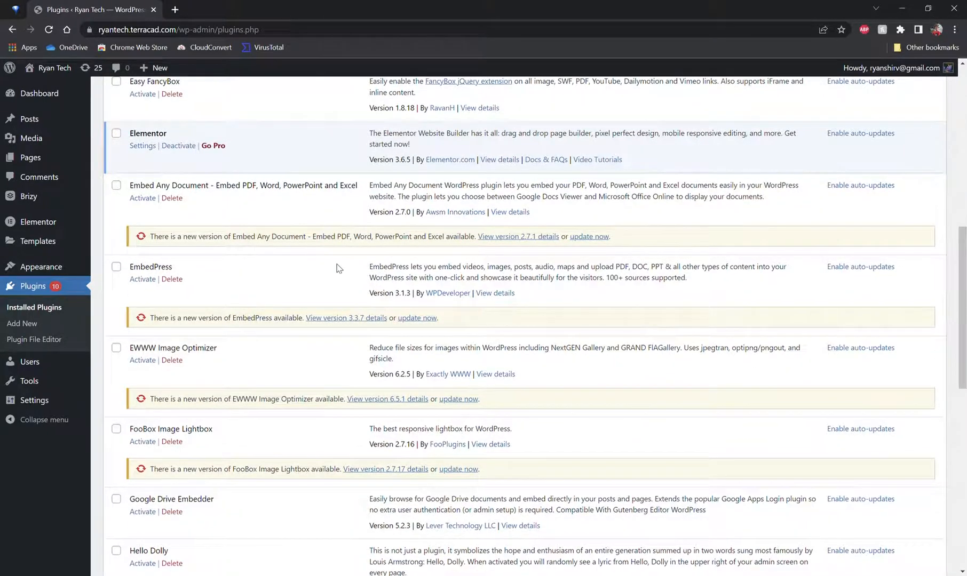
left_click_drag(392, 266, 657, 278)
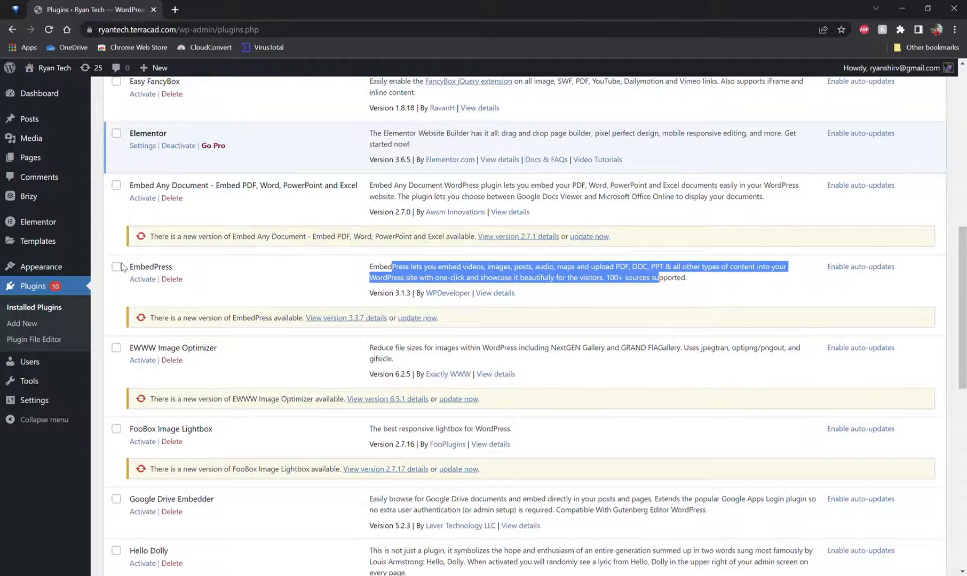
left_click(103, 237)
scroll(103, 237, "down", 3)
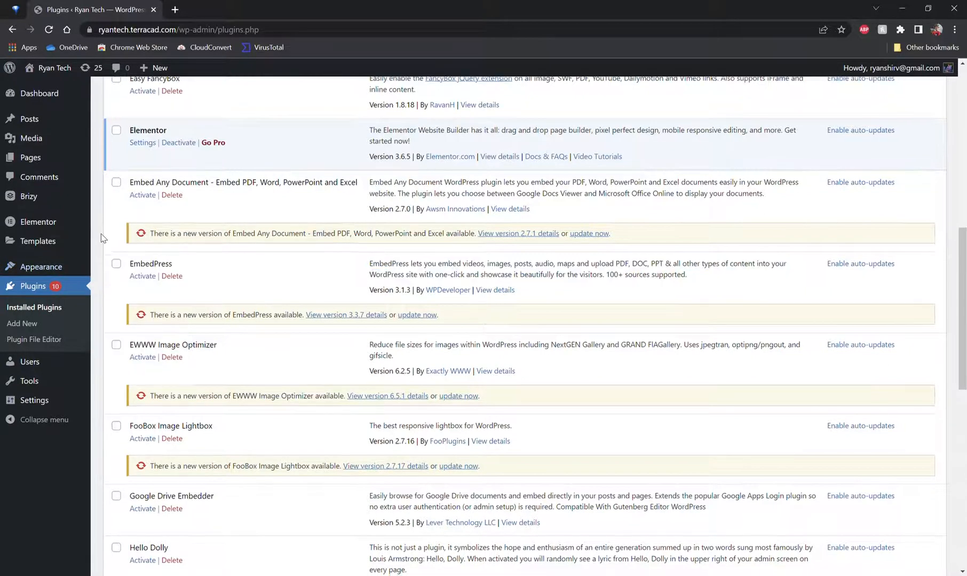
scroll(103, 239, "down", 2)
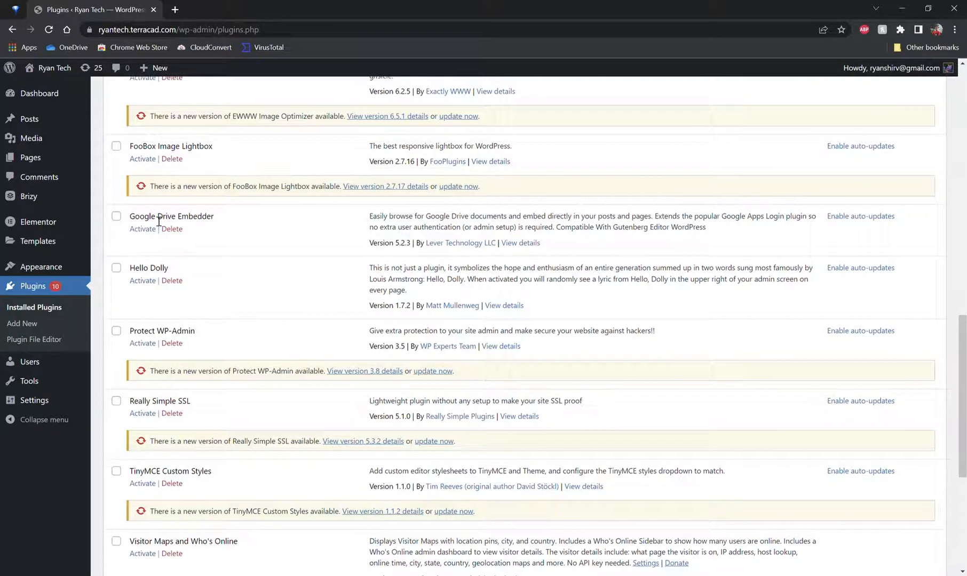
left_click_drag(159, 220, 216, 223)
left_click(92, 229)
scroll(93, 230, "down", 3)
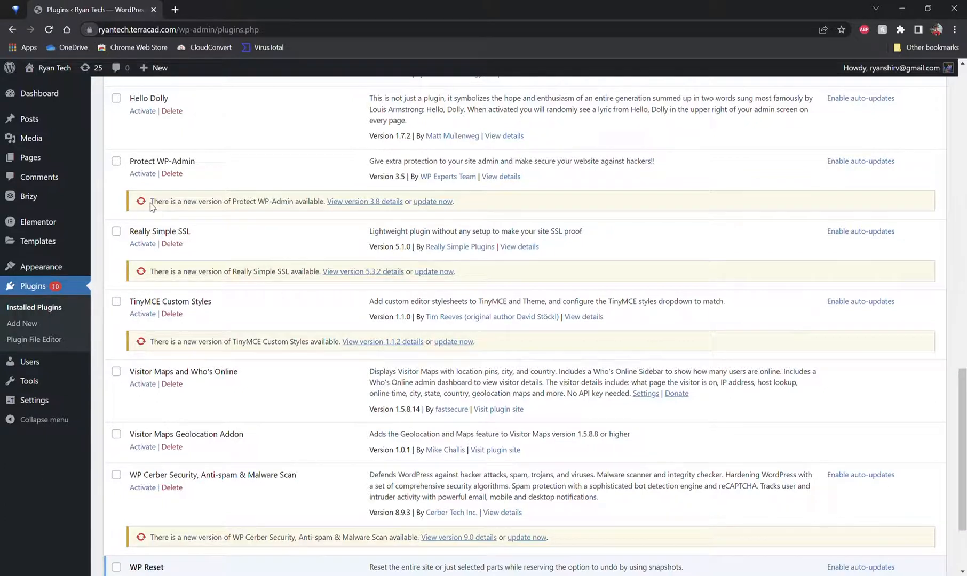
scroll(147, 240, "down", 2)
scroll(154, 246, "down", 1)
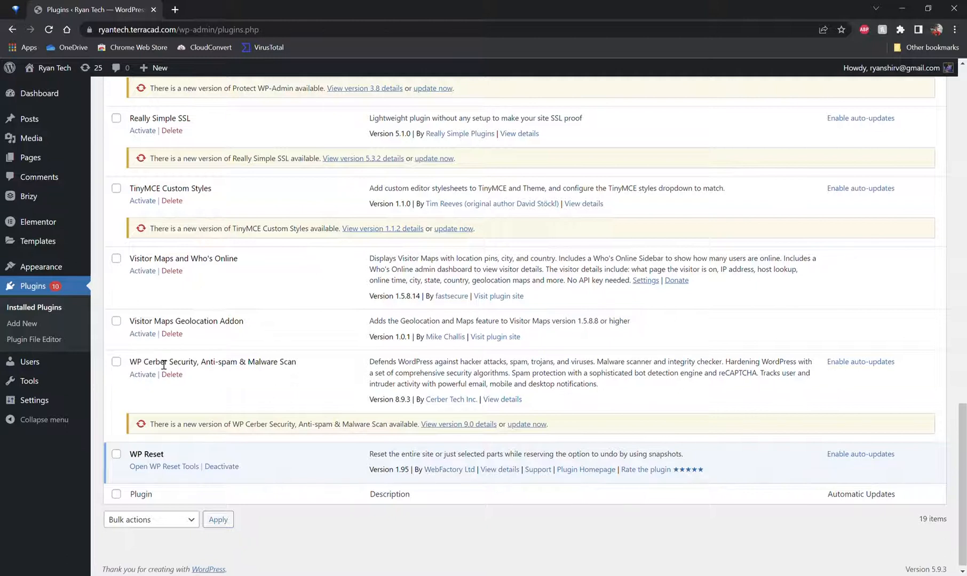
scroll(186, 390, "down", 1)
scroll(185, 388, "down", 1)
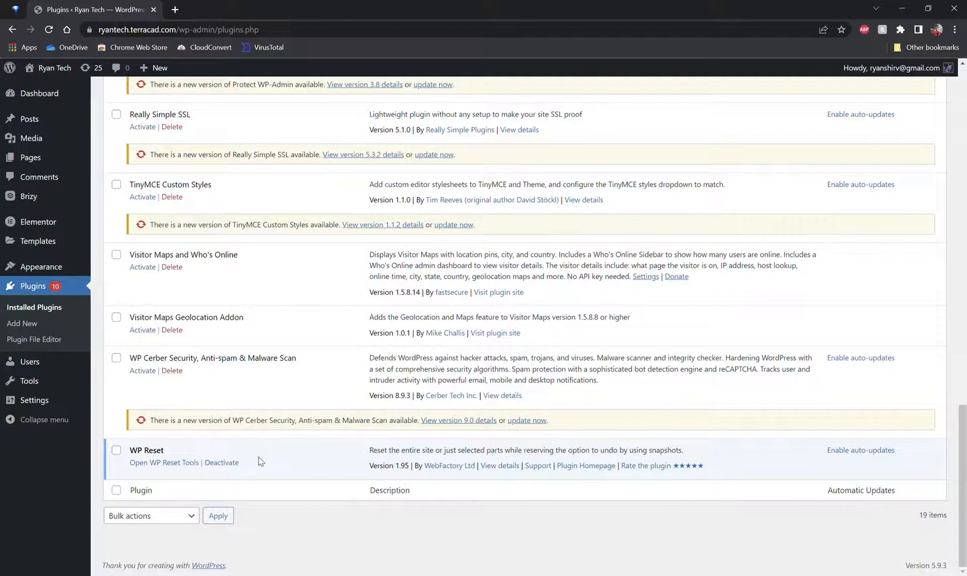
scroll(259, 464, "up", 2)
scroll(263, 460, "down", 2)
scroll(142, 398, "up", 2)
scroll(169, 376, "down", 2)
Step: Browse the featured and popular plugins on the Add Plugins page
left_click(22, 324)
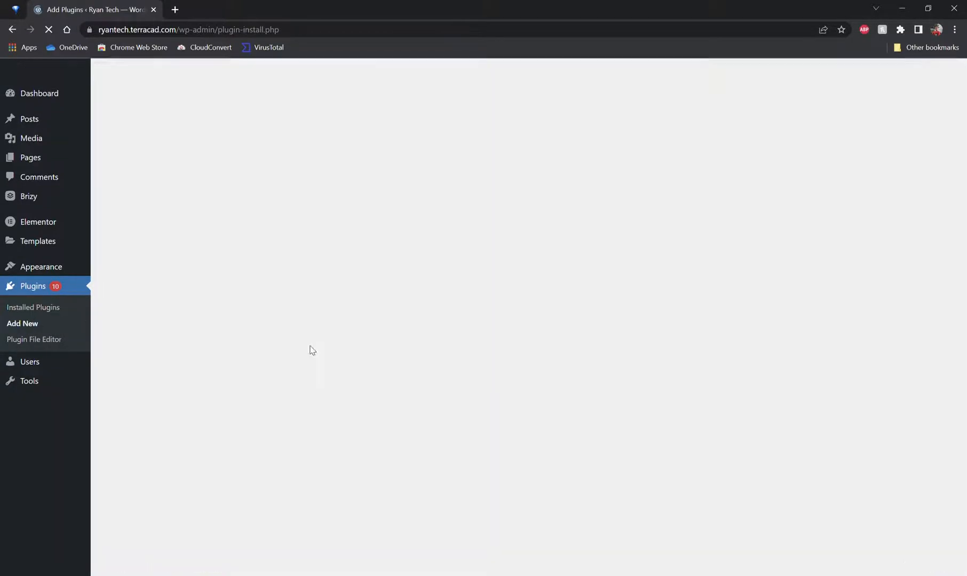
scroll(303, 326, "down", 6)
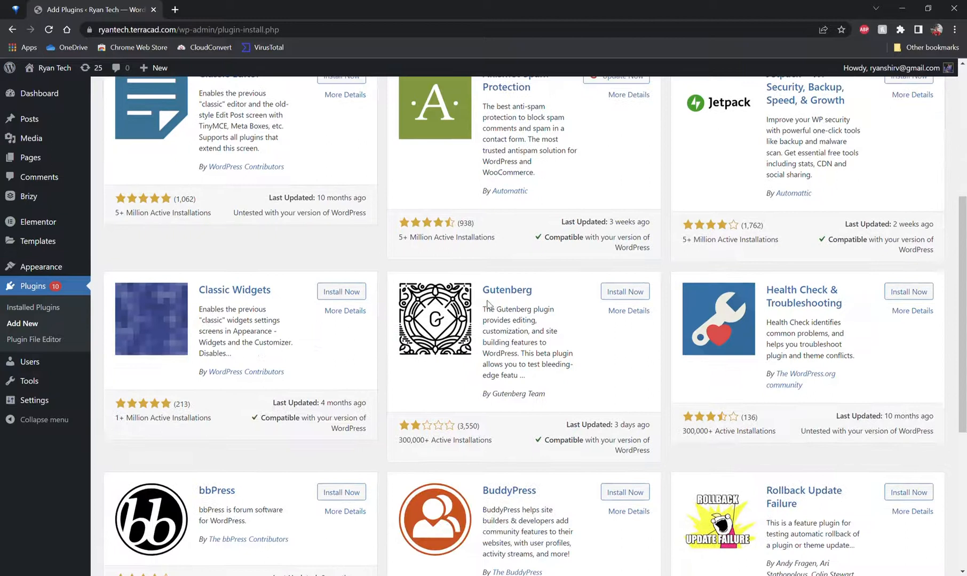
scroll(295, 268, "down", 1)
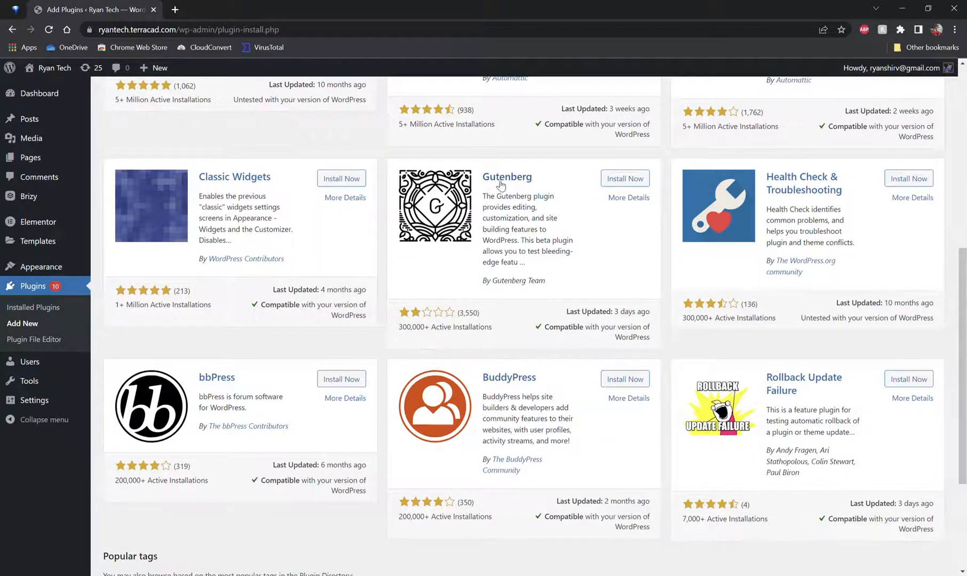
scroll(521, 201, "up", 2)
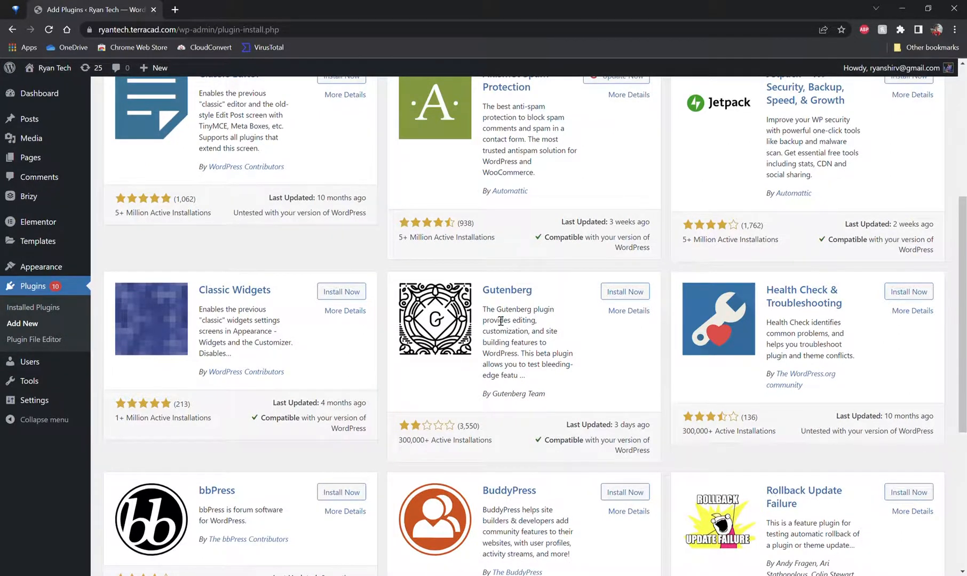
scroll(501, 326, "up", 1)
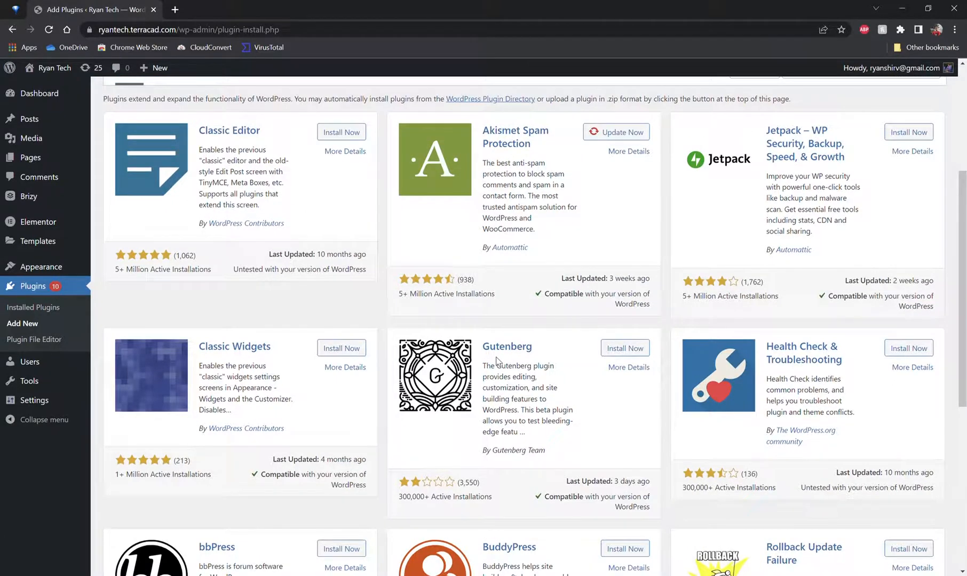
scroll(515, 359, "up", 3)
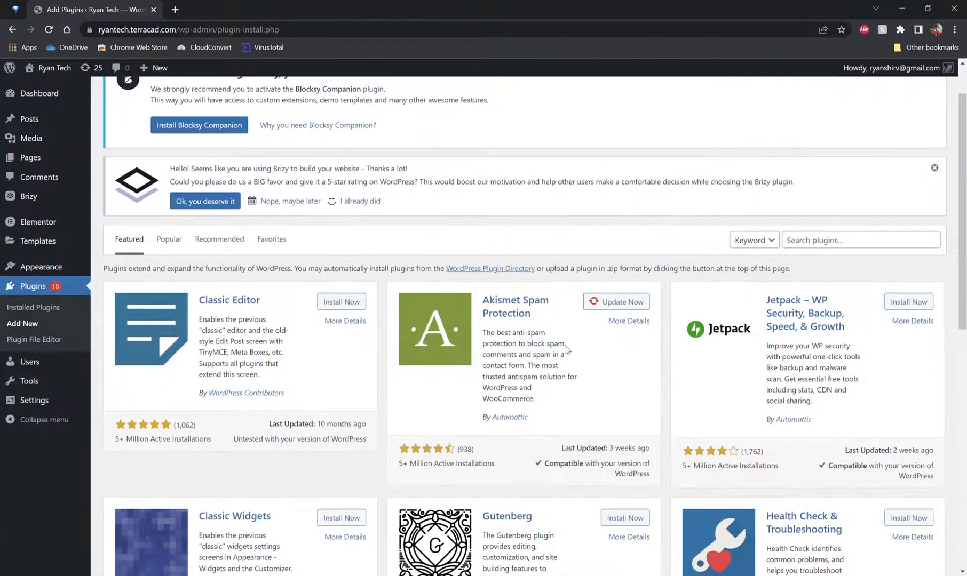
left_click(173, 244)
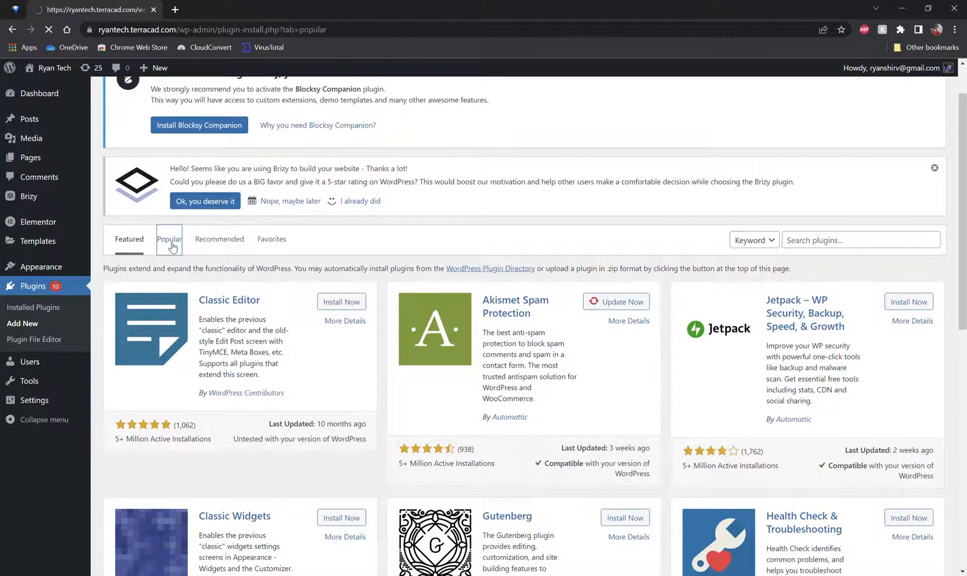
scroll(353, 256, "down", 2)
scroll(339, 249, "down", 5)
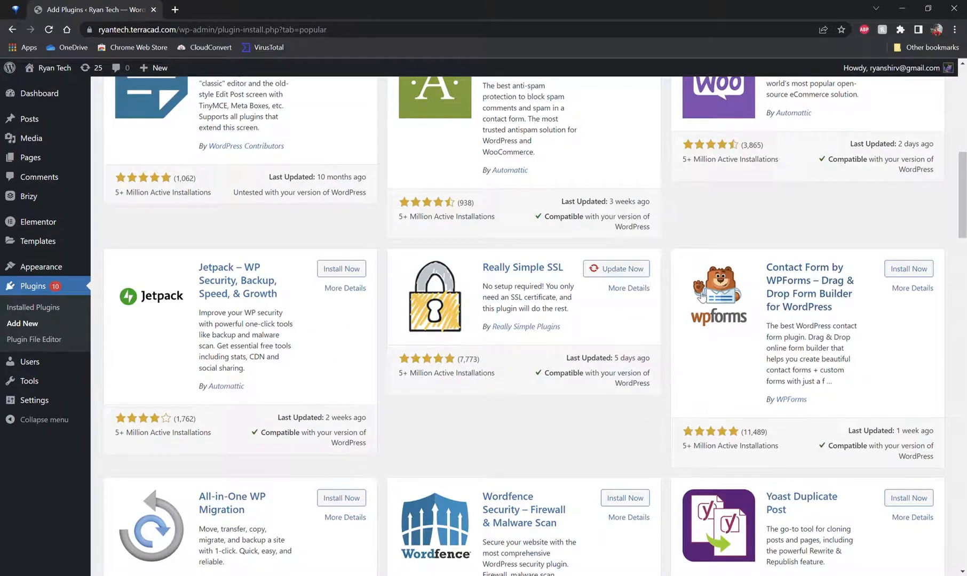
scroll(798, 295, "up", 2)
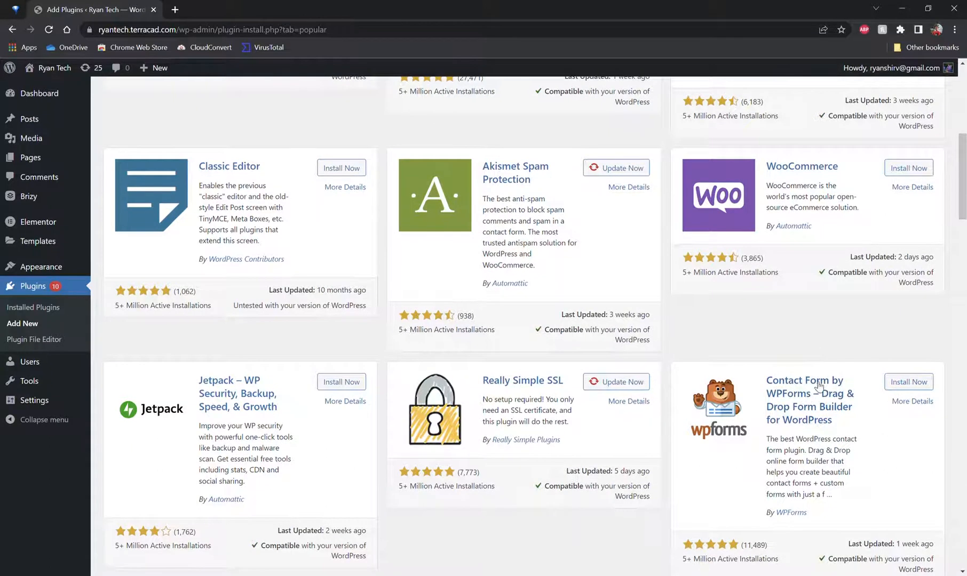
Step: Look over the remaining popular plugins down to the end of the first results page
scroll(818, 385, "up", 3)
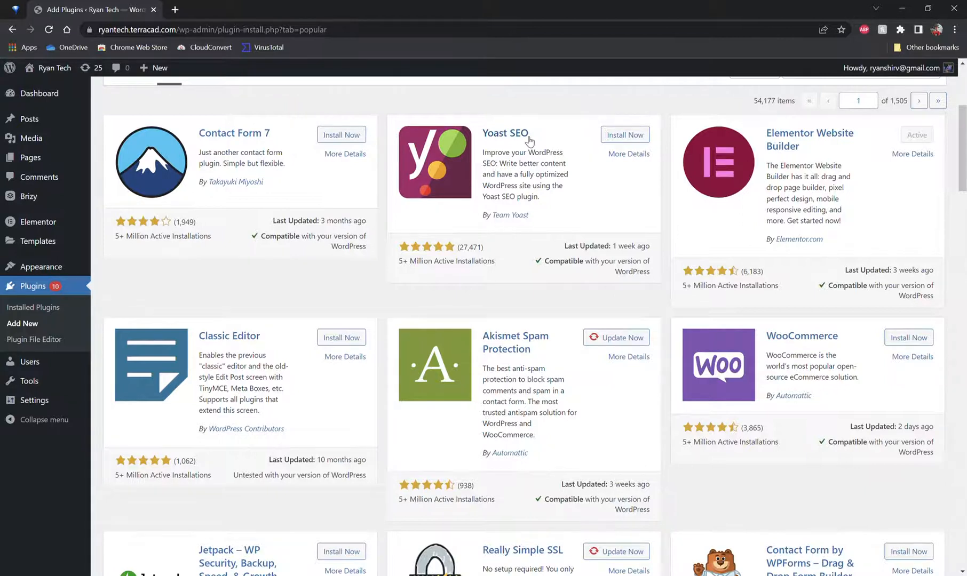
scroll(224, 149, "down", 2)
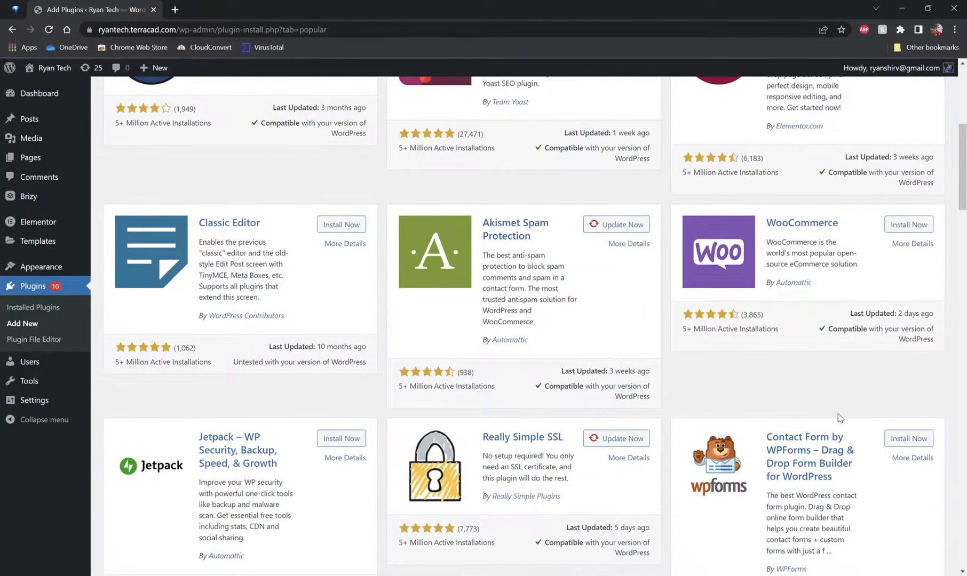
scroll(798, 445, "down", 2)
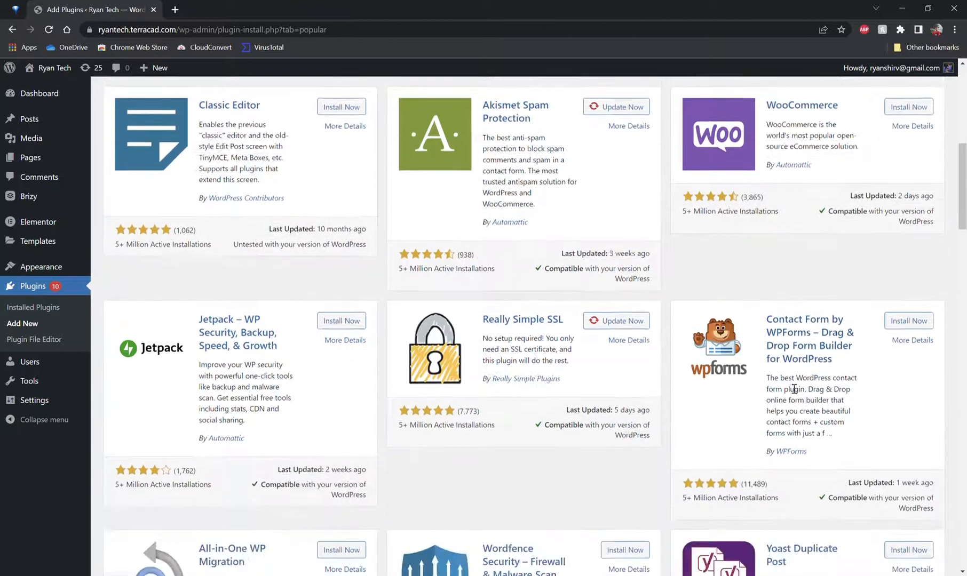
scroll(794, 389, "down", 5)
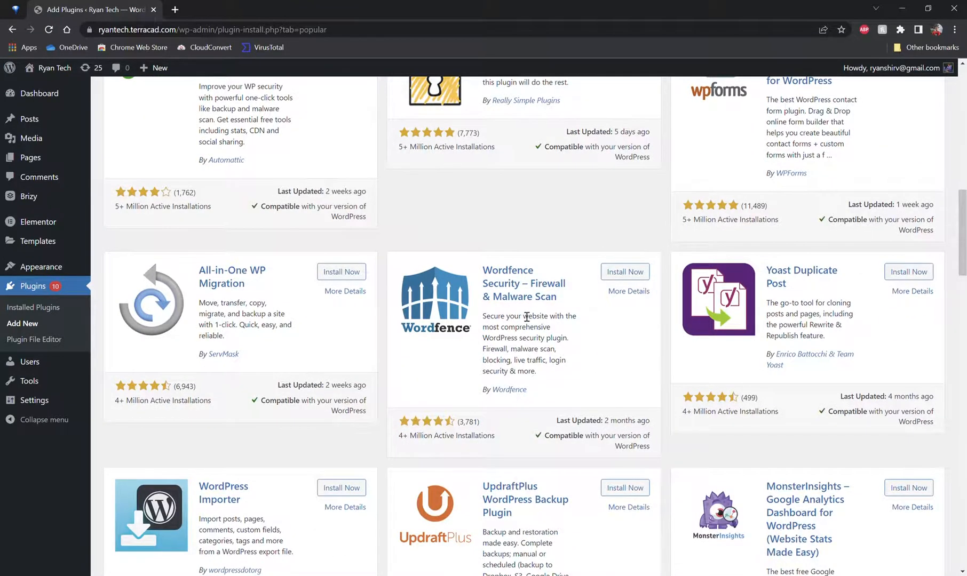
scroll(528, 309, "down", 1)
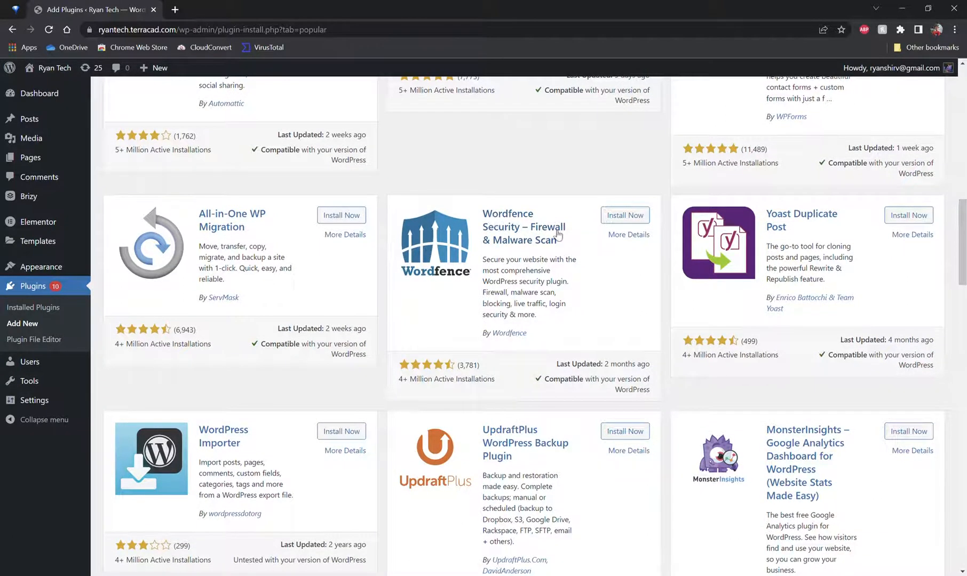
scroll(546, 244, "down", 2)
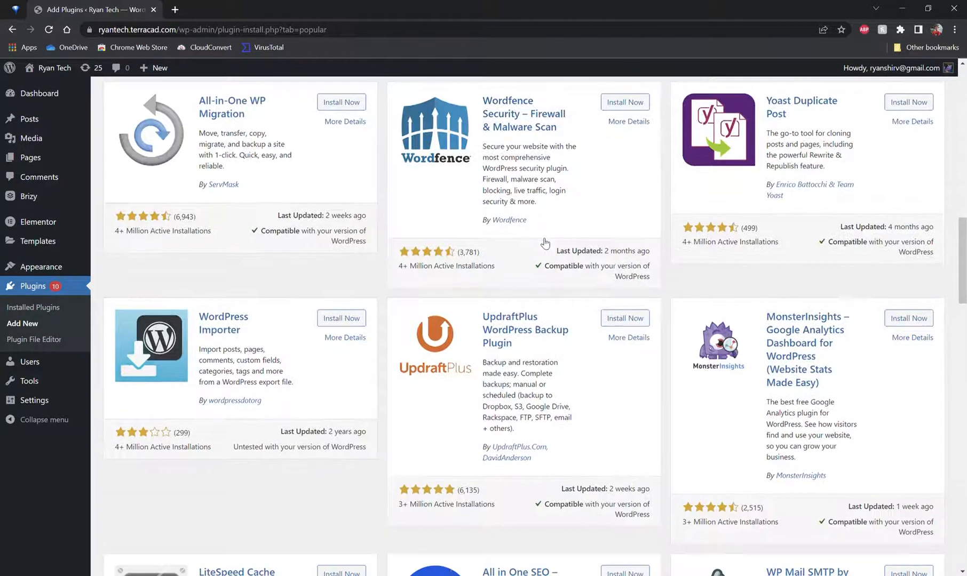
scroll(525, 184, "down", 2)
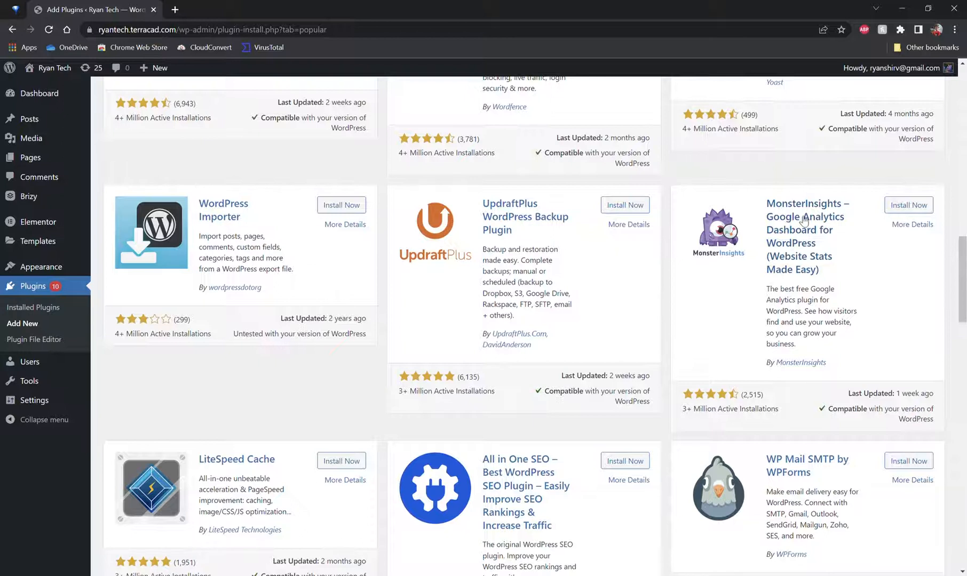
scroll(812, 223, "down", 1)
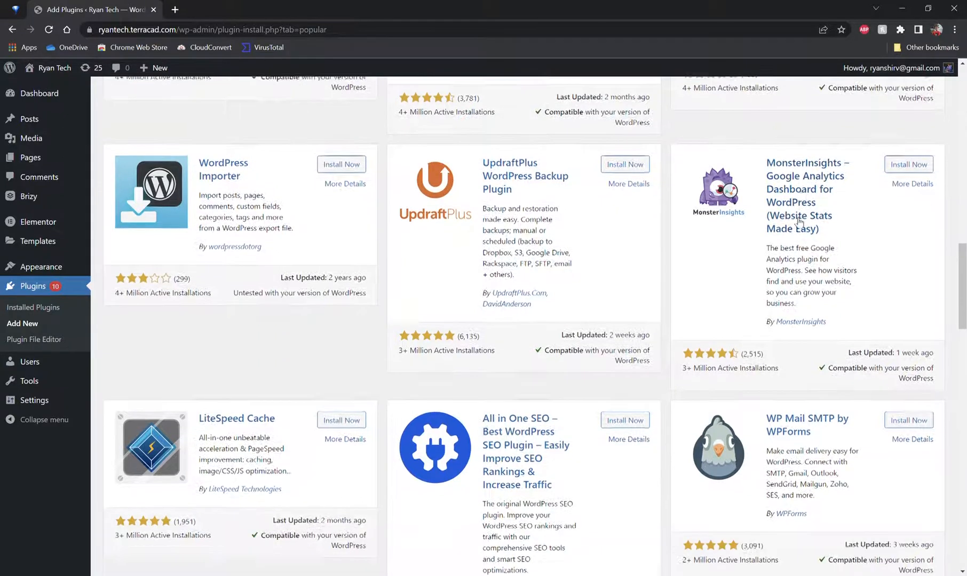
scroll(797, 184, "down", 3)
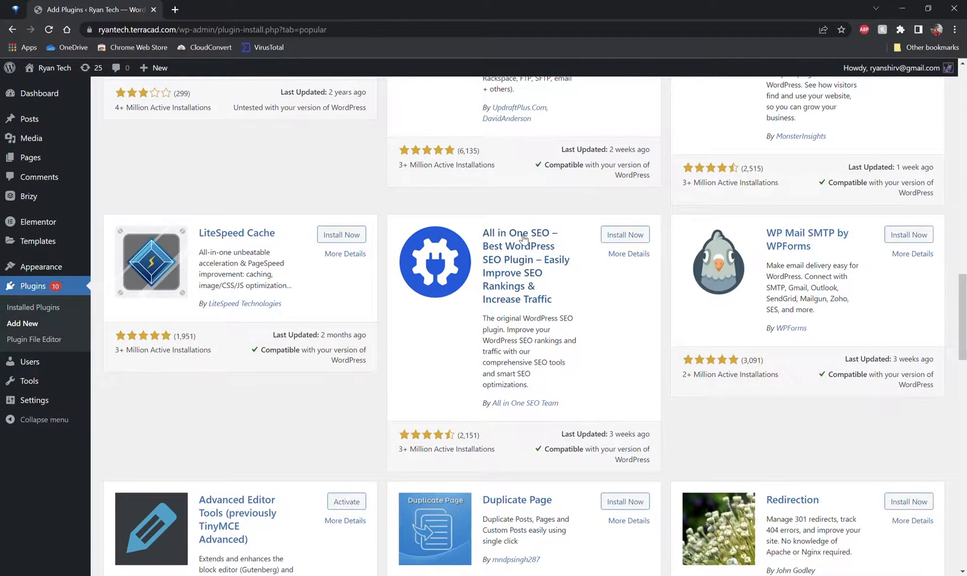
scroll(528, 240, "down", 2)
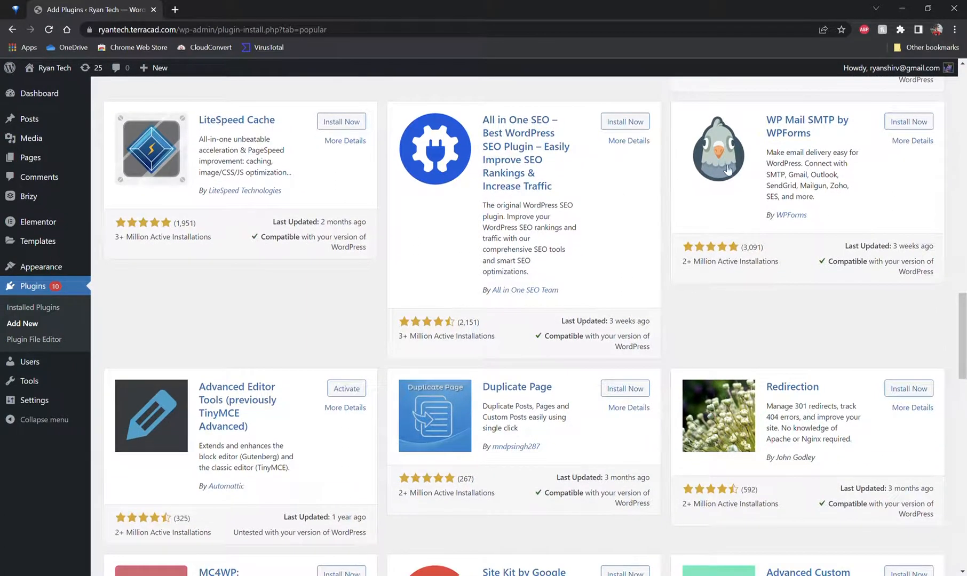
scroll(590, 245, "down", 3)
scroll(590, 246, "down", 3)
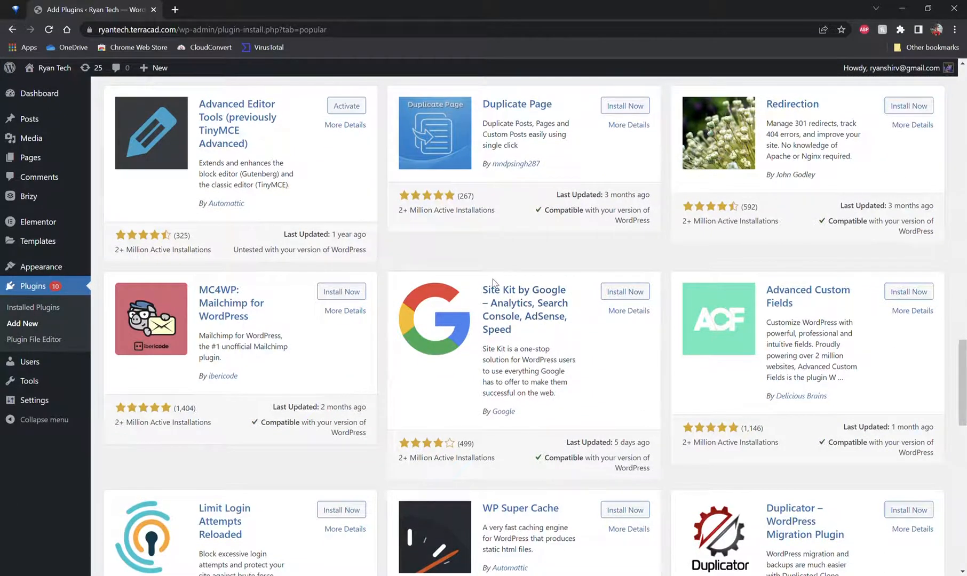
scroll(590, 311, "down", 3)
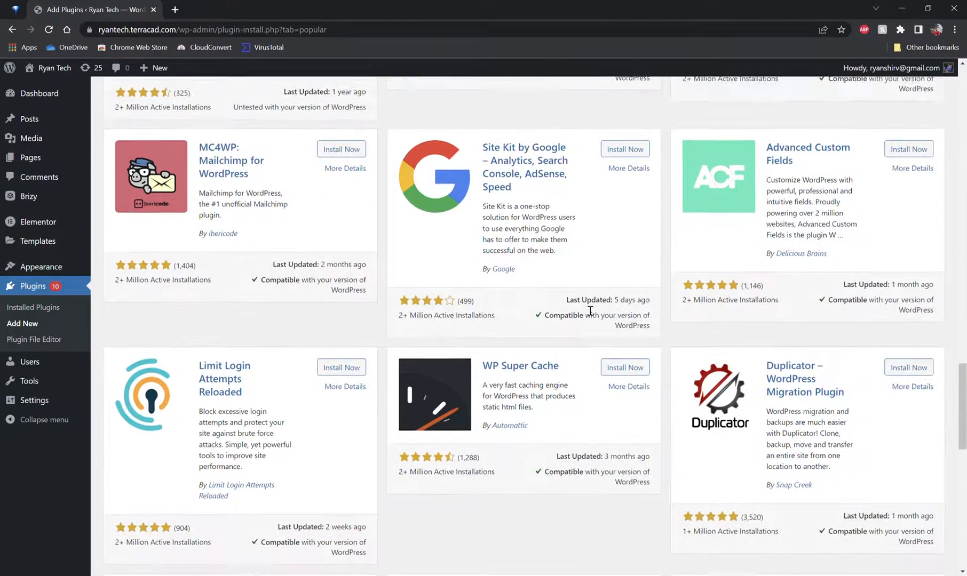
scroll(590, 311, "down", 5)
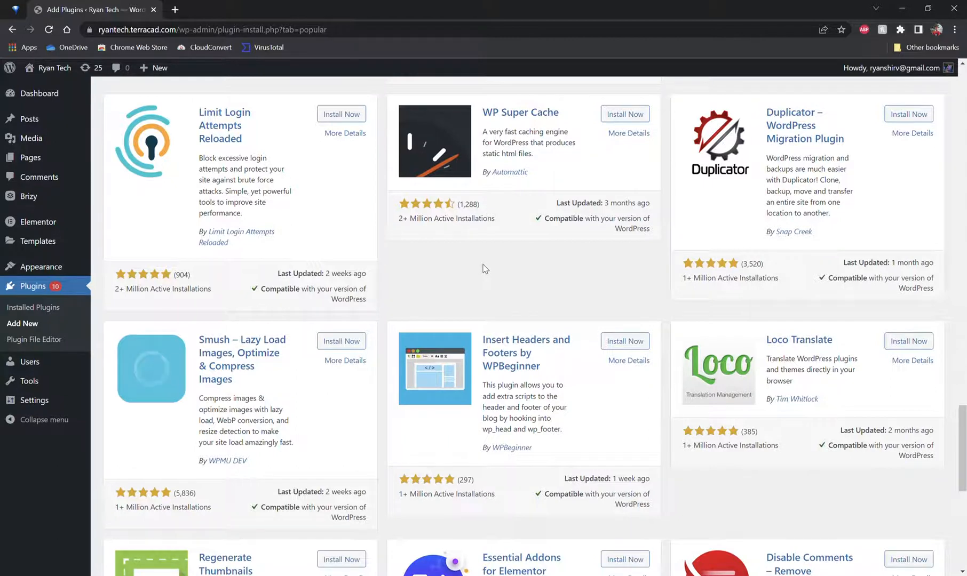
scroll(485, 268, "down", 3)
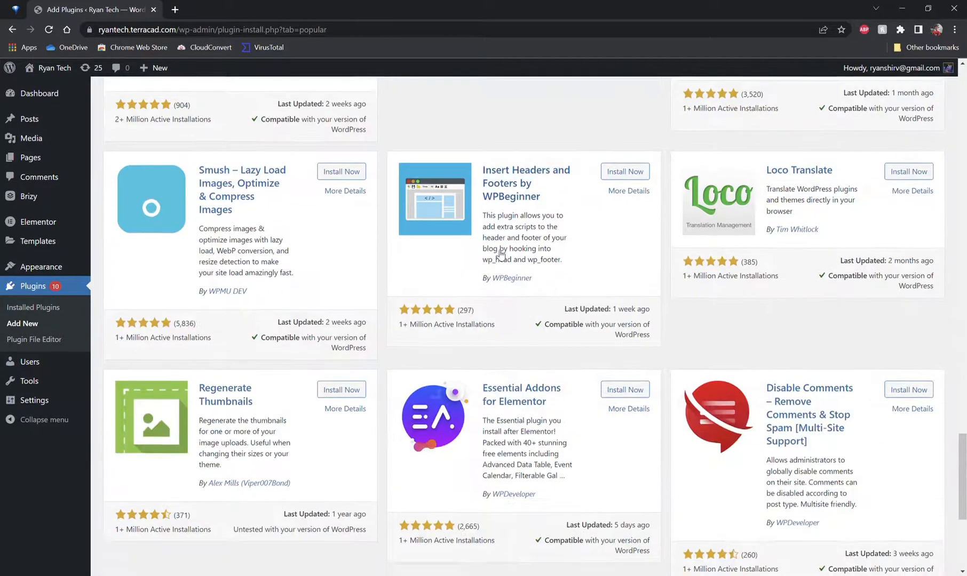
scroll(499, 254, "down", 2)
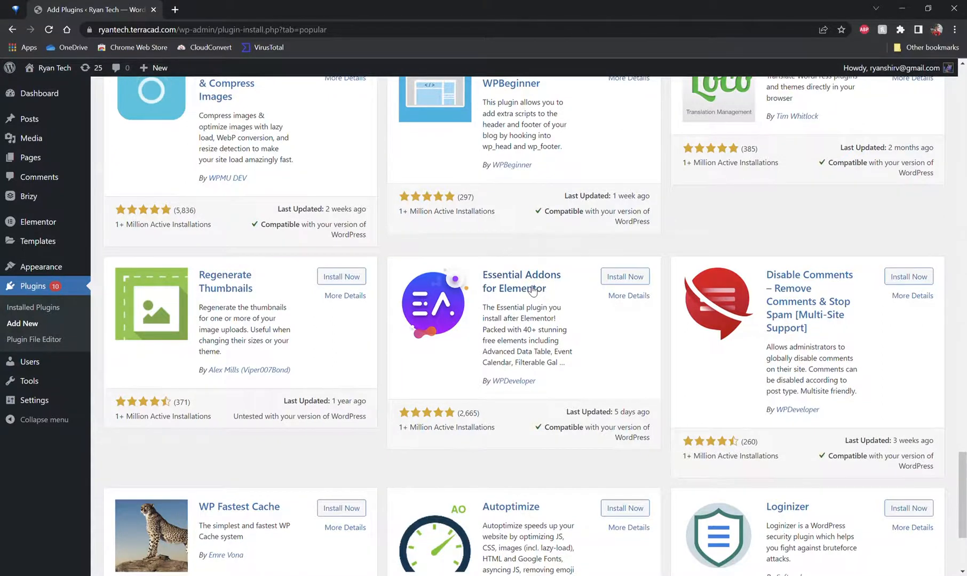
scroll(536, 310, "down", 1)
scroll(536, 310, "down", 2)
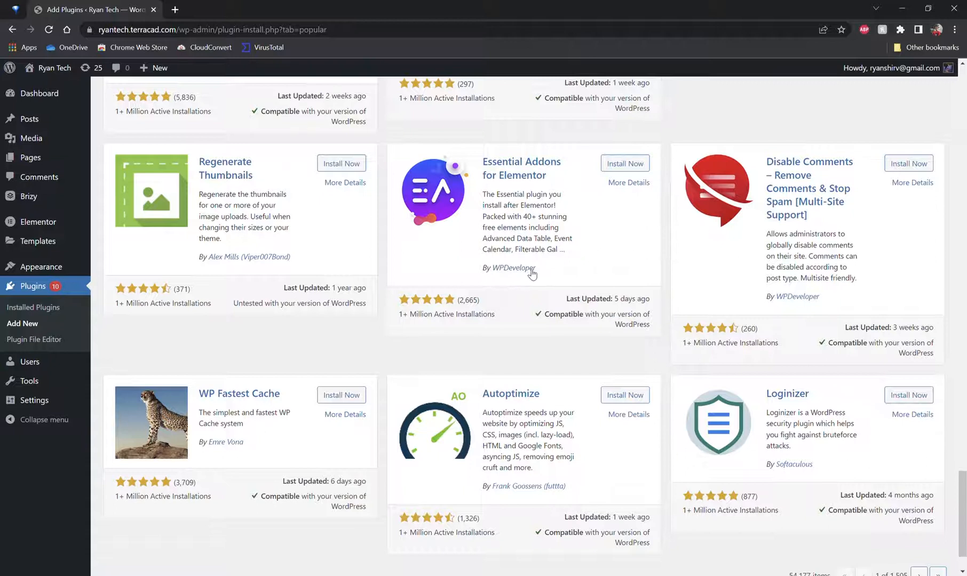
scroll(534, 272, "down", 2)
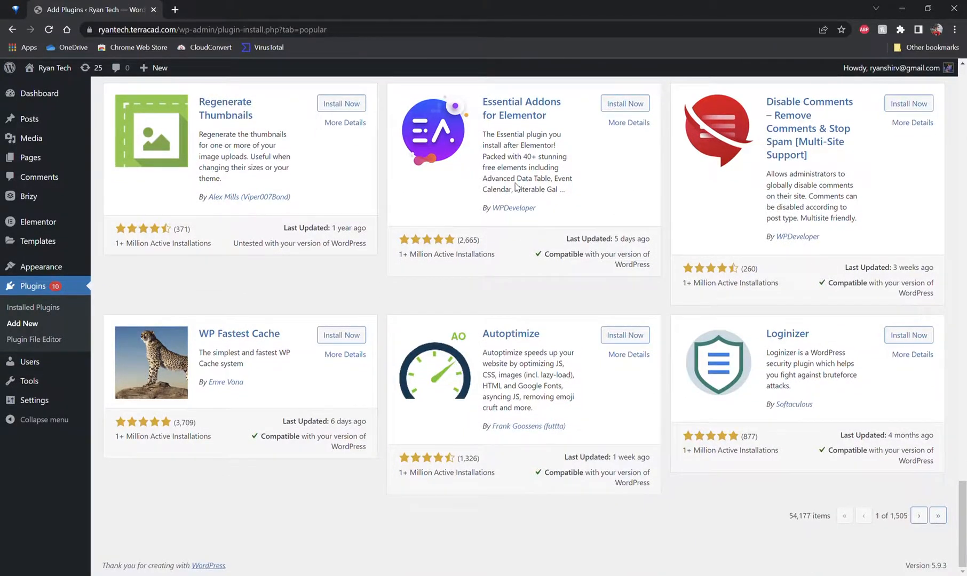
scroll(537, 189, "up", 15)
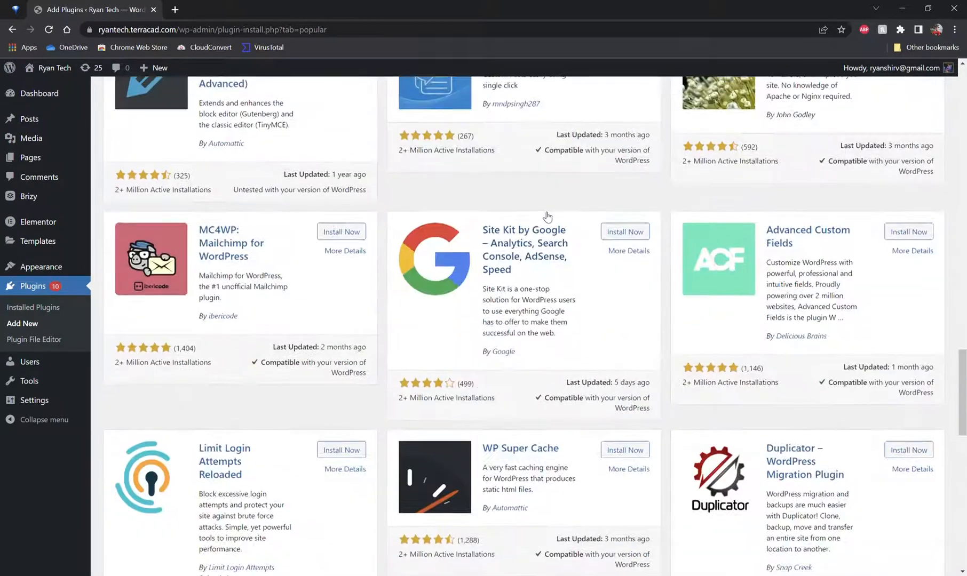
scroll(545, 214, "up", 10)
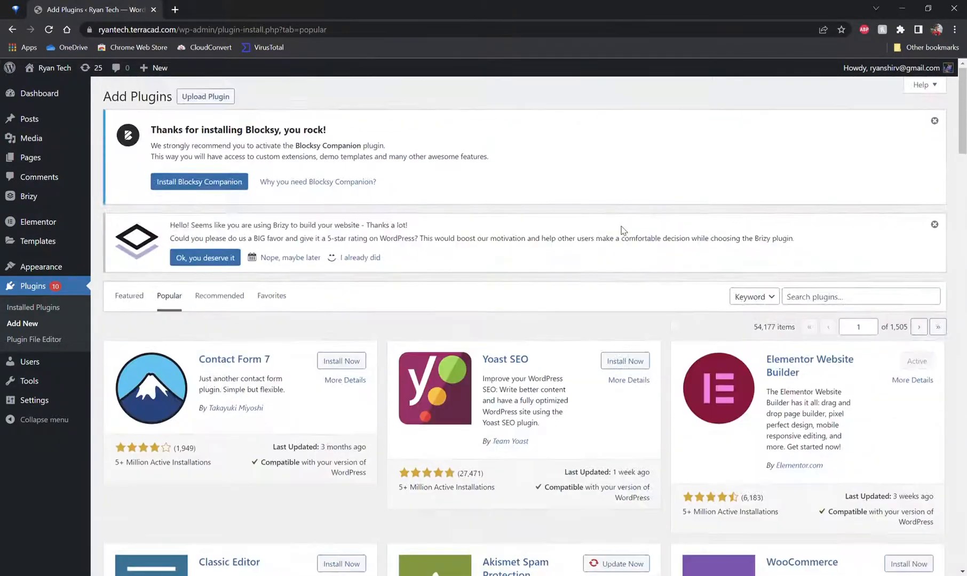
Step: Search the plugin directory for theme and look over the matching plugins
left_click(827, 302)
type("theme")
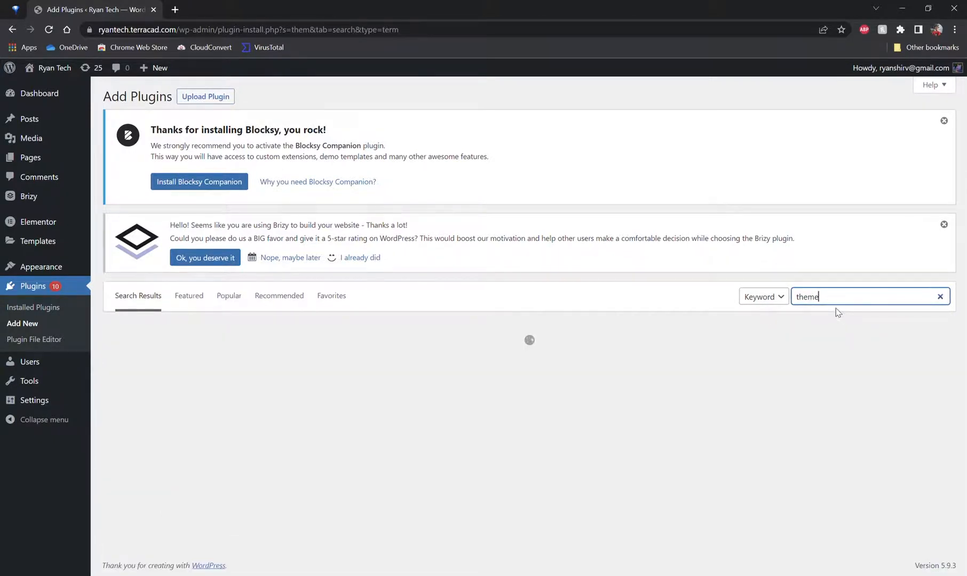
type("m")
scroll(274, 282, "down", 3)
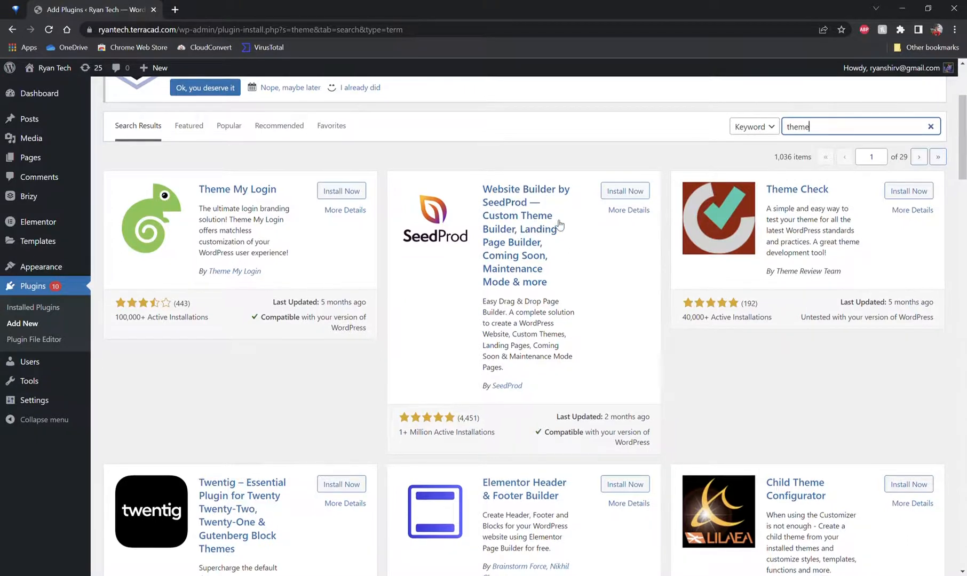
scroll(555, 216, "down", 4)
scroll(301, 231, "up", 4)
scroll(302, 230, "up", 1)
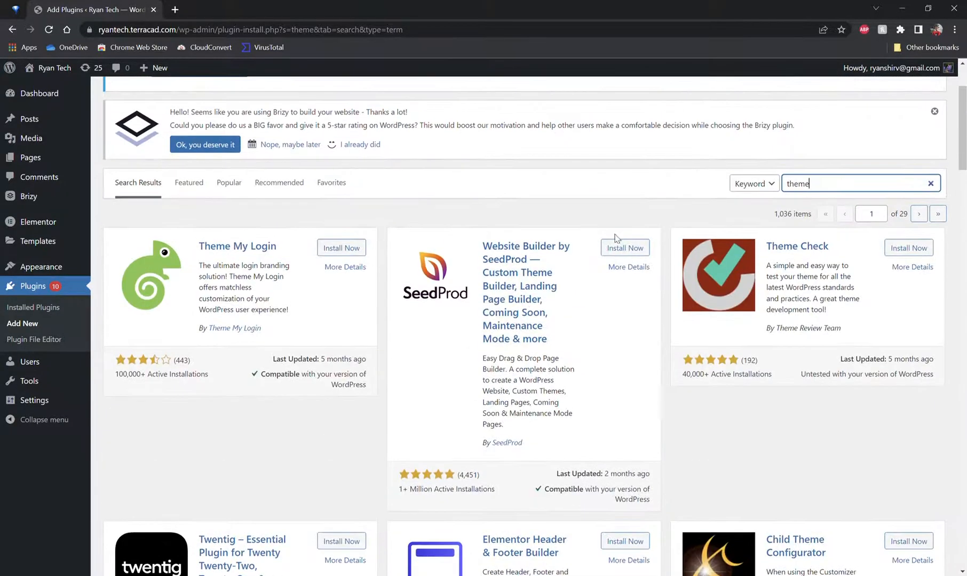
Step: Search the plugin directory for ultimate member and browse through the results
key("ctrl+a")
type("ulti")
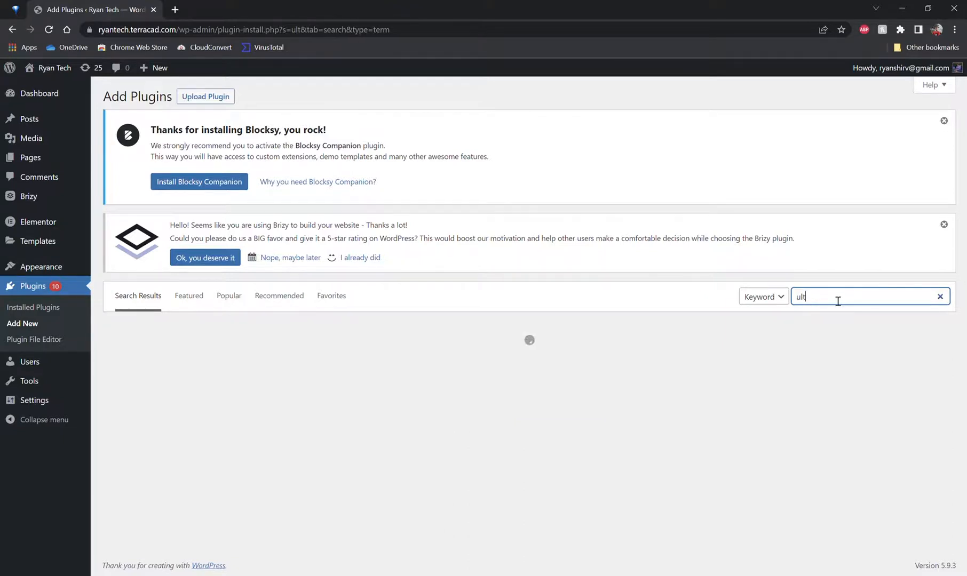
type("imate member")
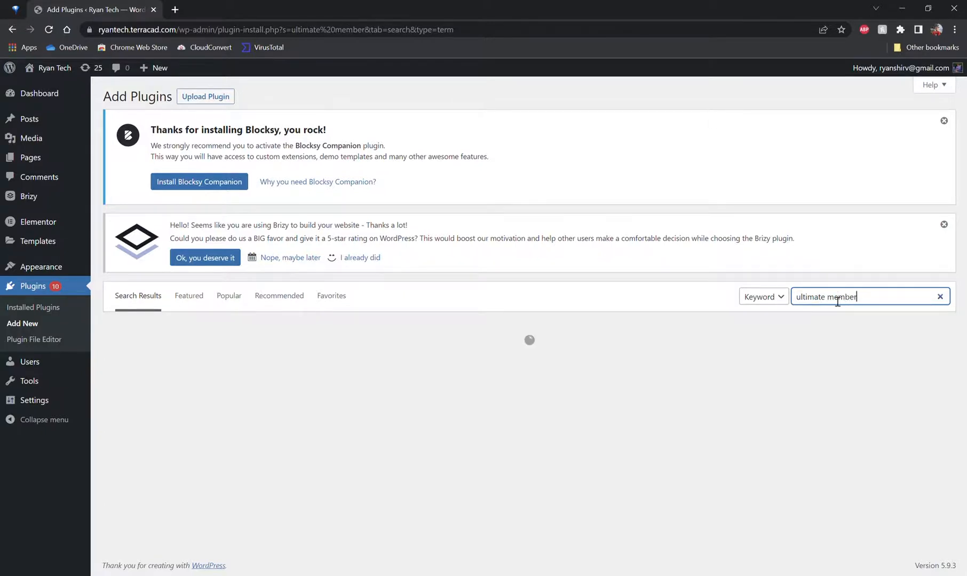
scroll(308, 274, "down", 2)
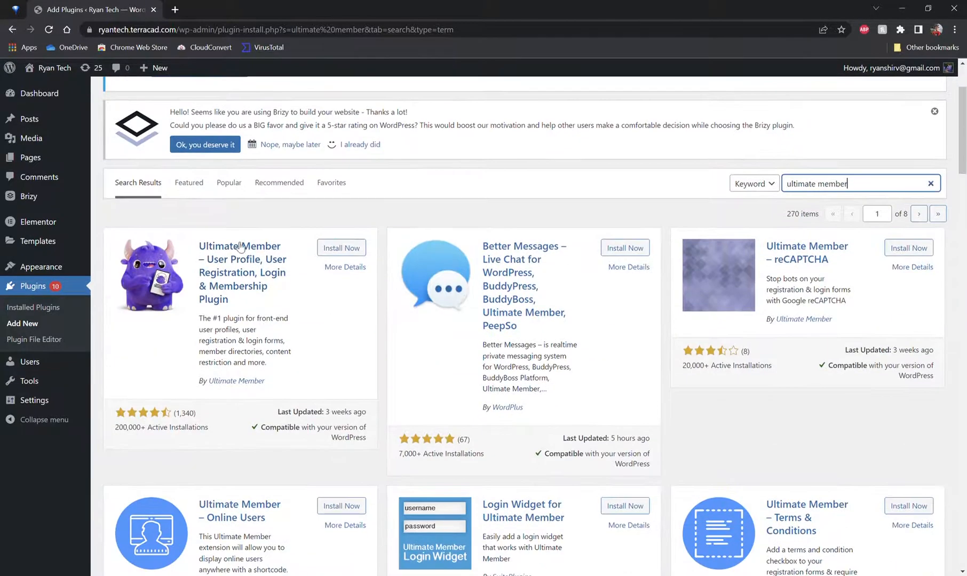
scroll(278, 176, "down", 2)
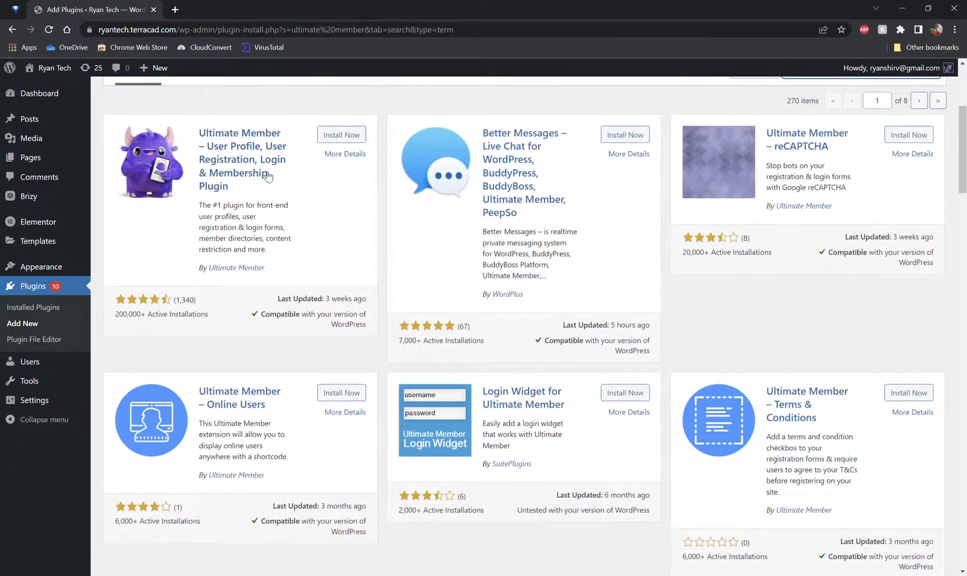
scroll(341, 224, "down", 4)
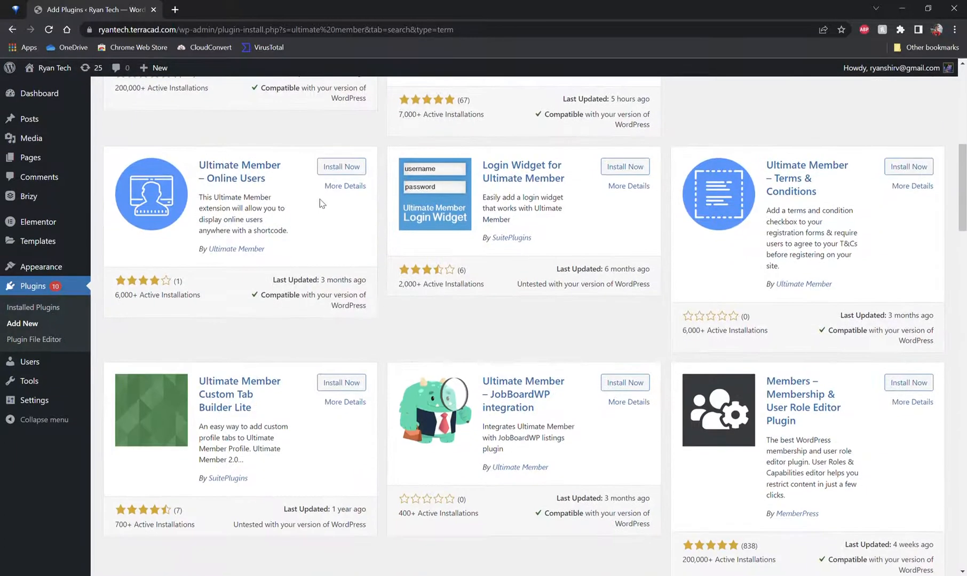
scroll(330, 207, "down", 2)
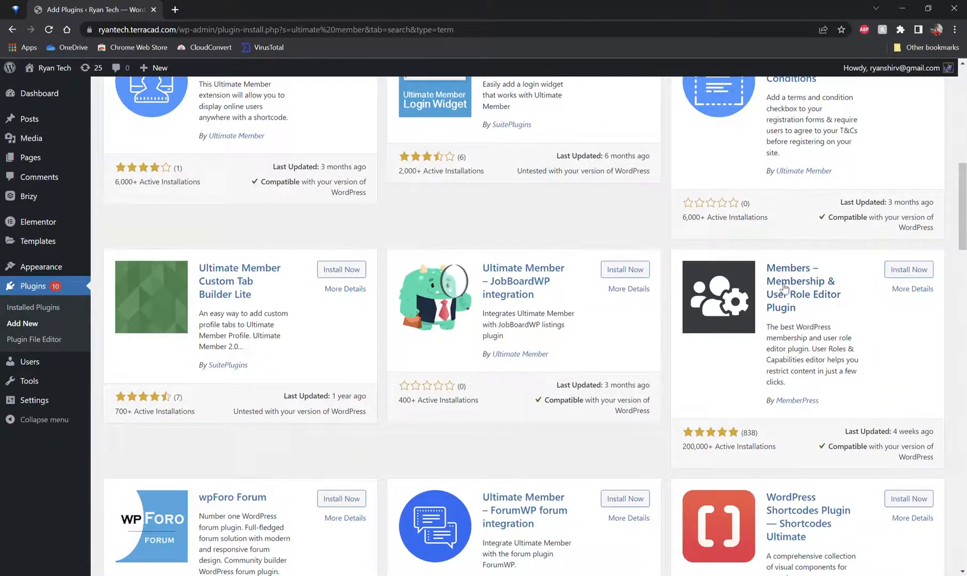
scroll(818, 304, "down", 3)
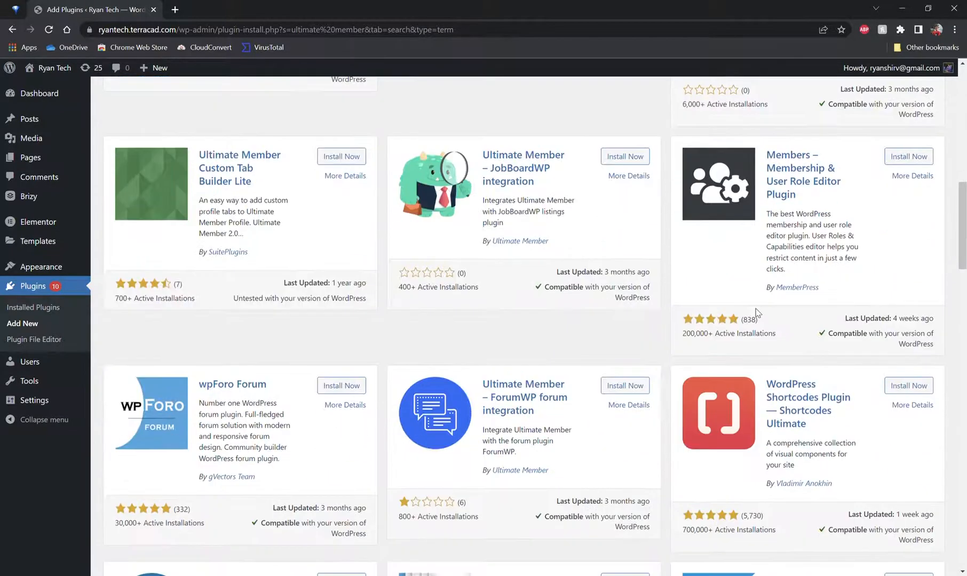
scroll(780, 304, "down", 7)
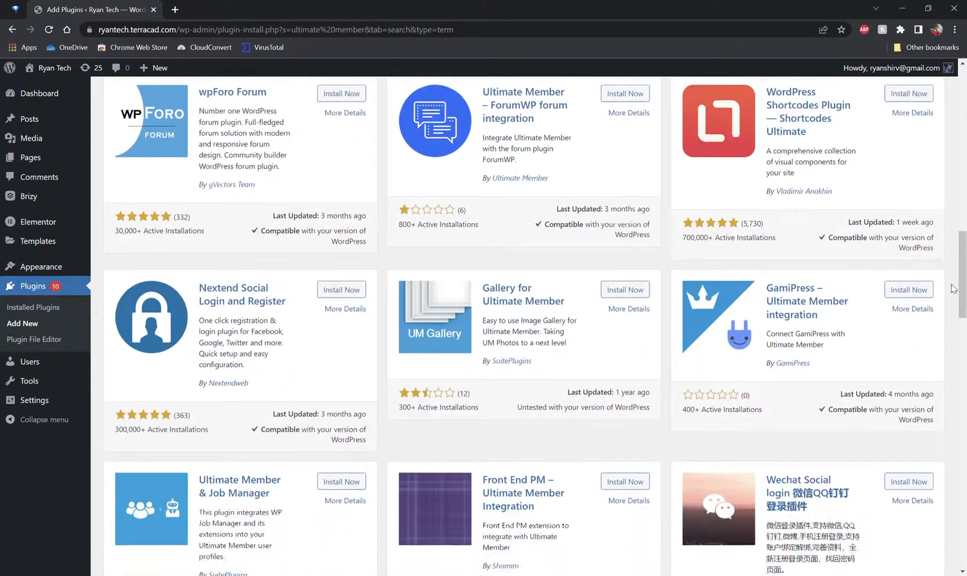
scroll(954, 288, "down", 6)
scroll(954, 288, "up", 8)
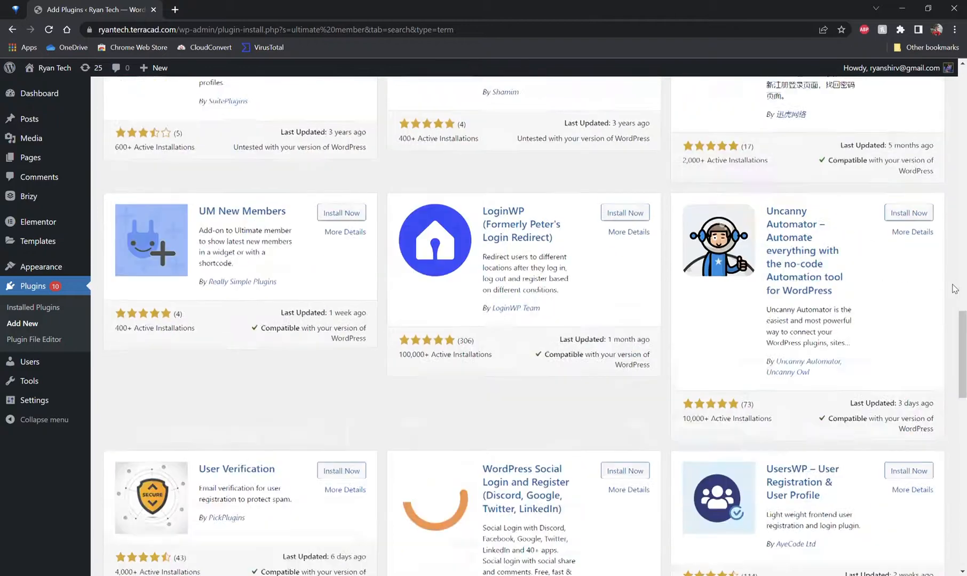
scroll(951, 282, "up", 15)
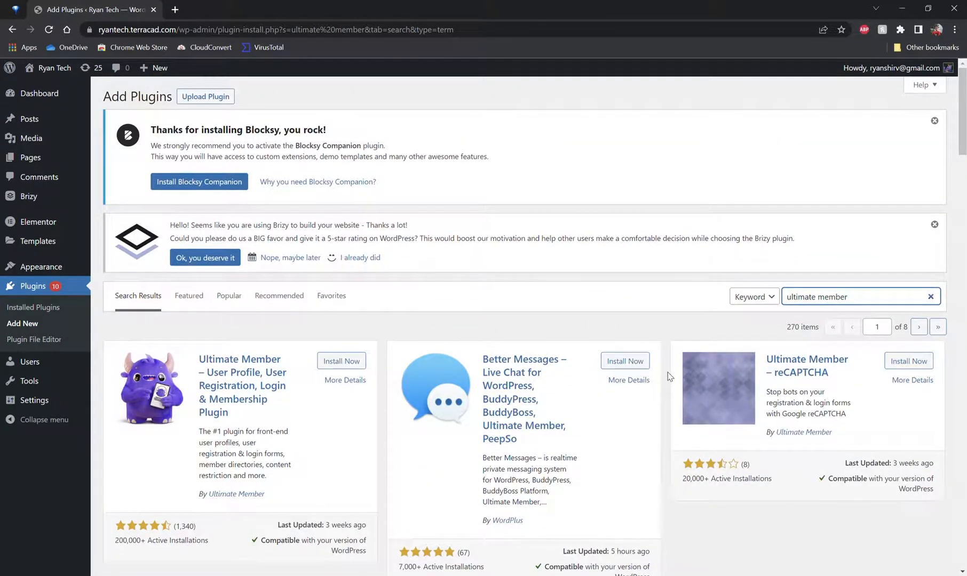
Step: Search the plugin directory for wpforms and view the results
key("ctrl+a")
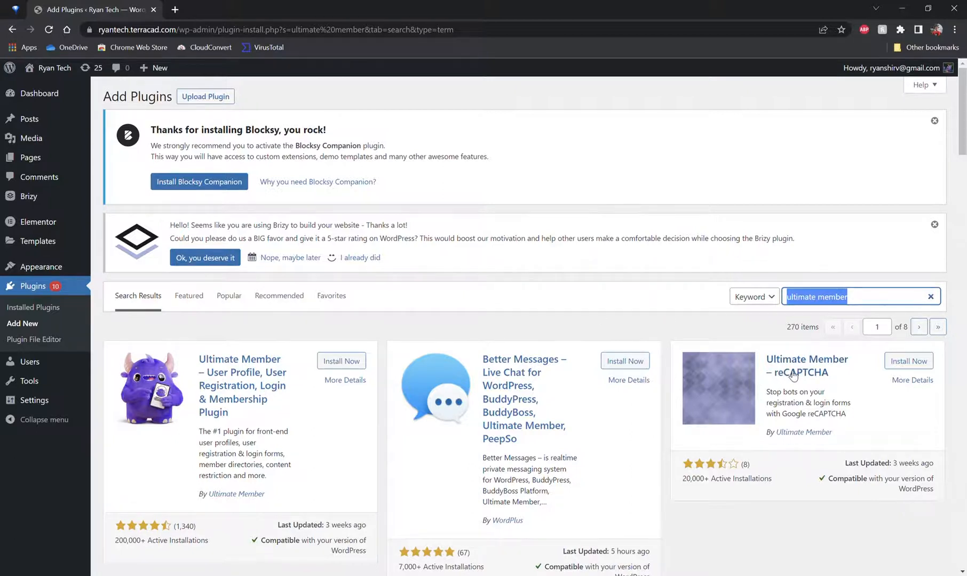
type("wpforms")
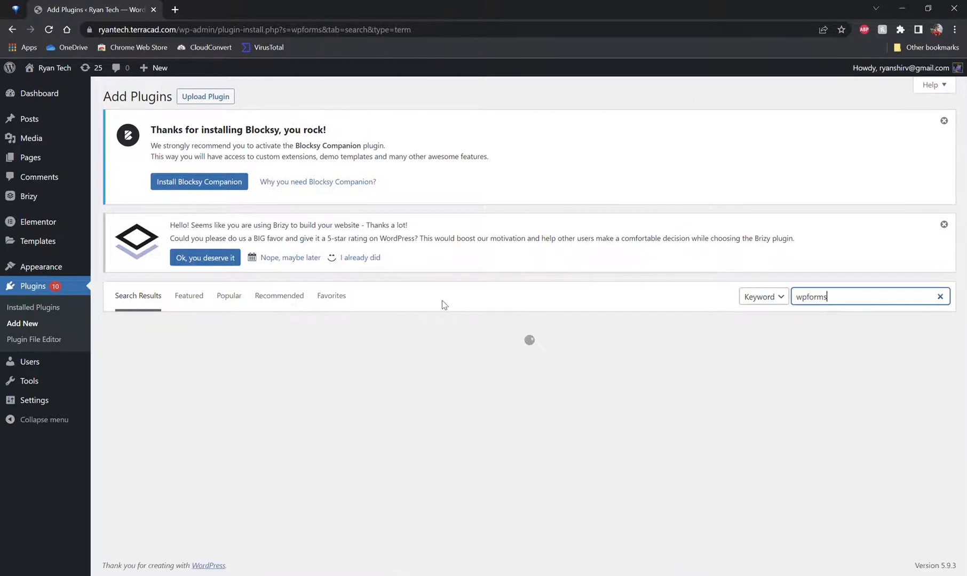
scroll(441, 304, "down", 3)
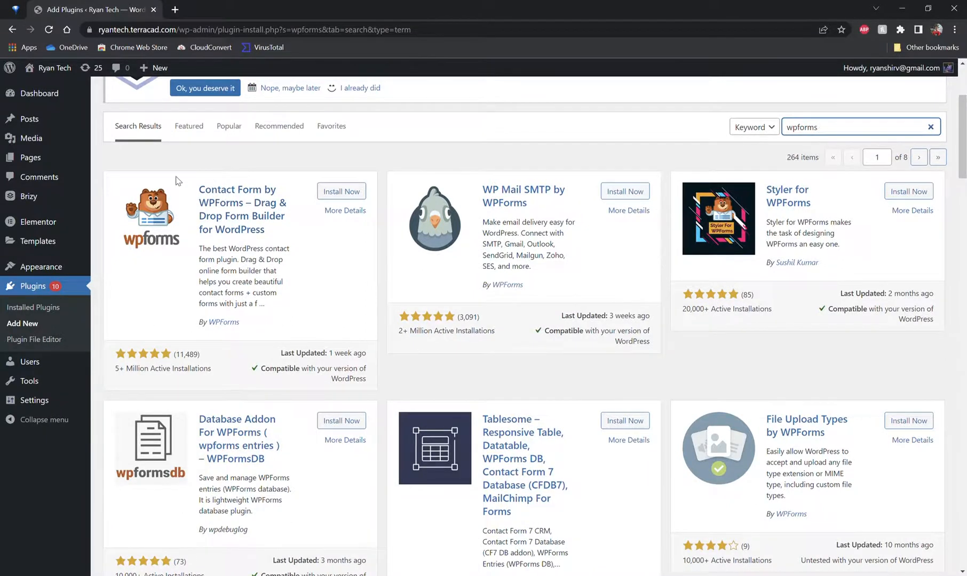
Step: Start a new post and title it "The stocks are going up!"
scroll(182, 180, "up", 3)
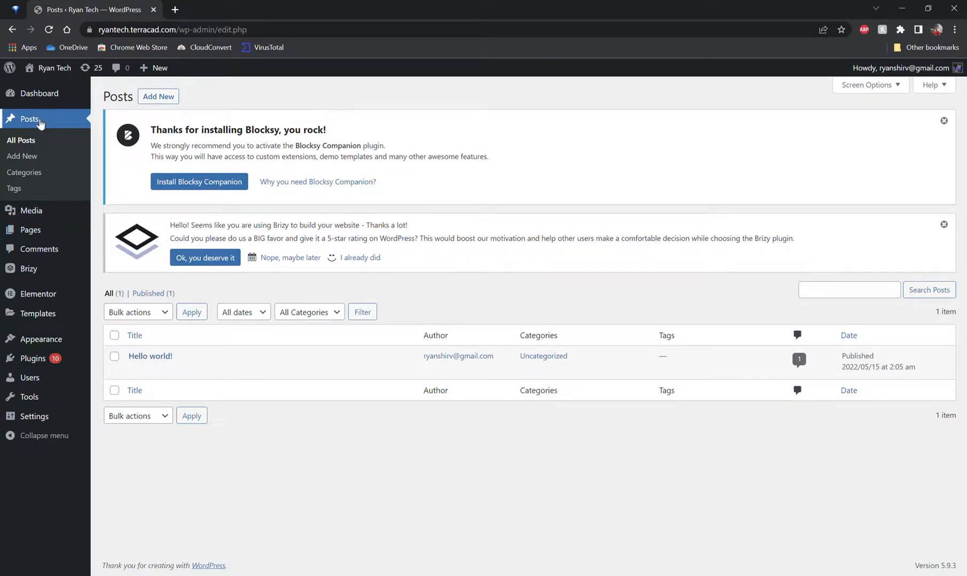
left_click(24, 156)
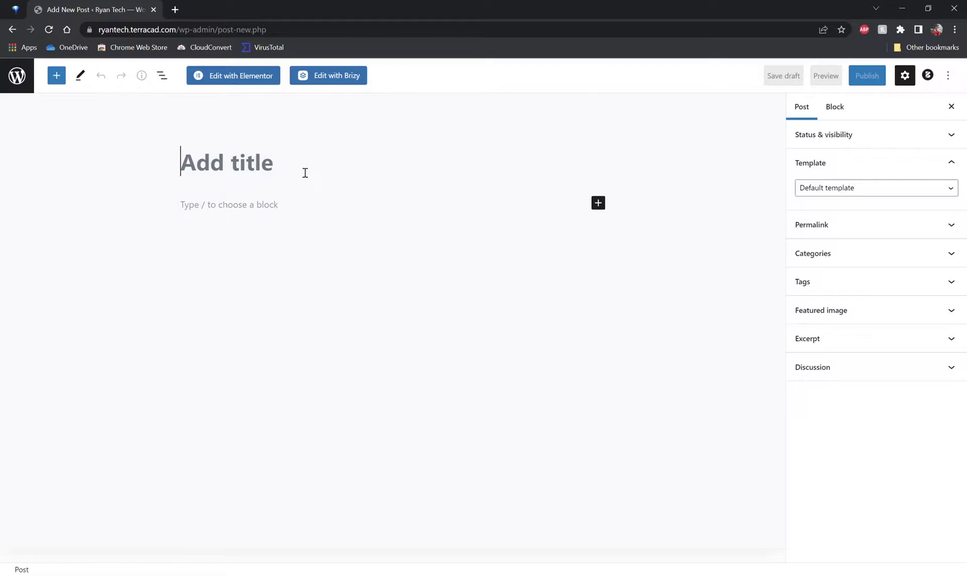
type("The sotck")
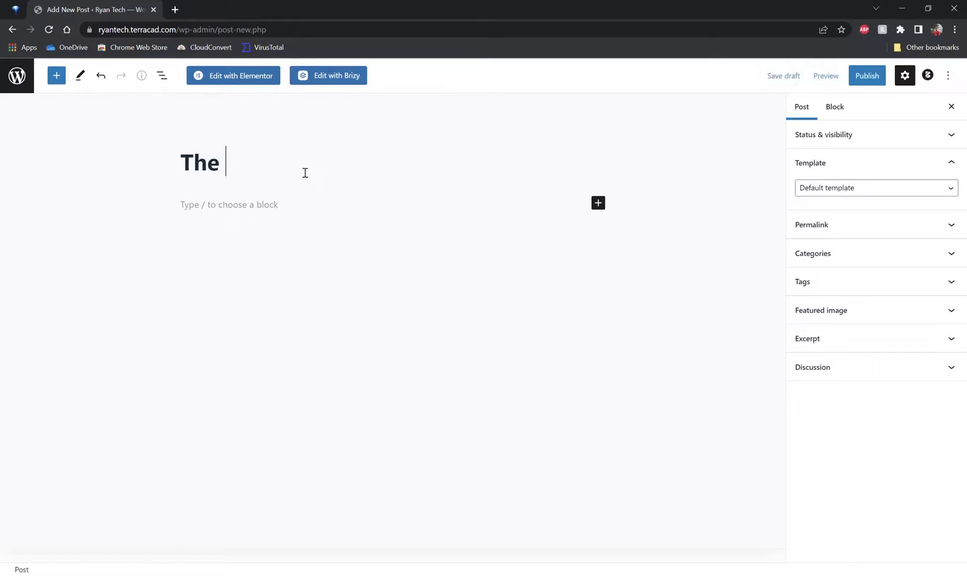
key("BackSpace")
key("BackSpace")
key("BackSpace")
key("BackSpace")
key("BackSpace")
type("tocks")
key("BackSpace")
type("s ")
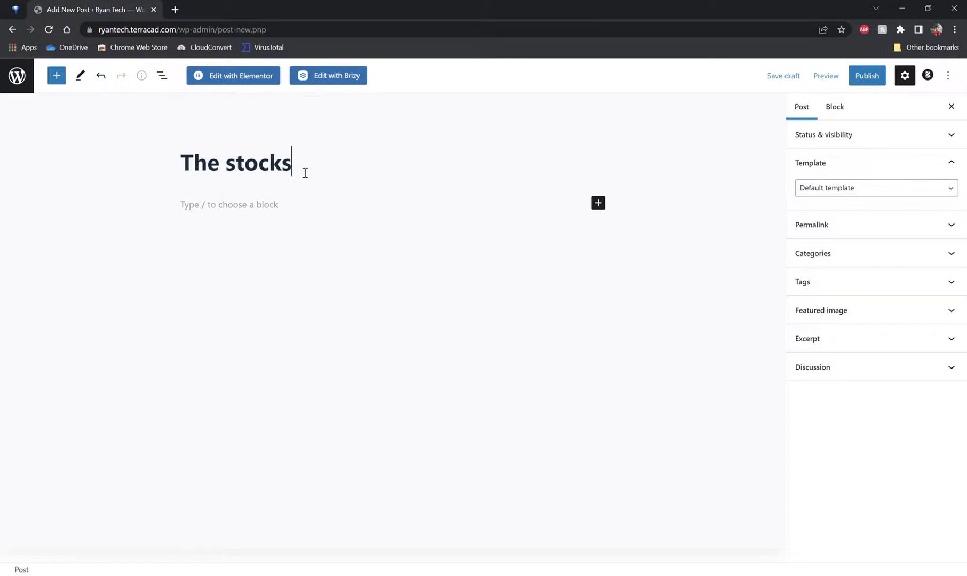
type("are going up!")
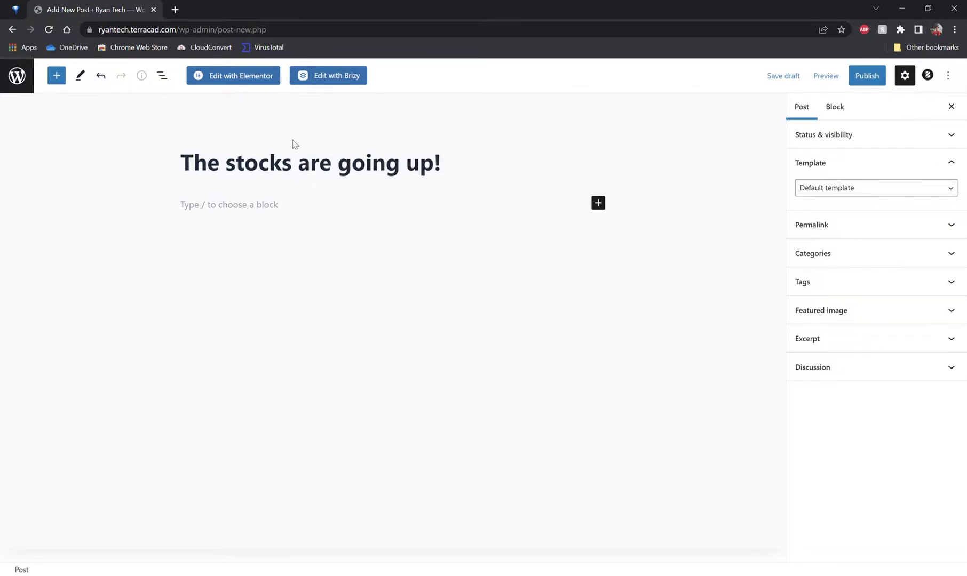
Step: Write the paragraph "At may 14 the stocks went up!" in the post body and leave the editor without publishing
left_click(271, 208)
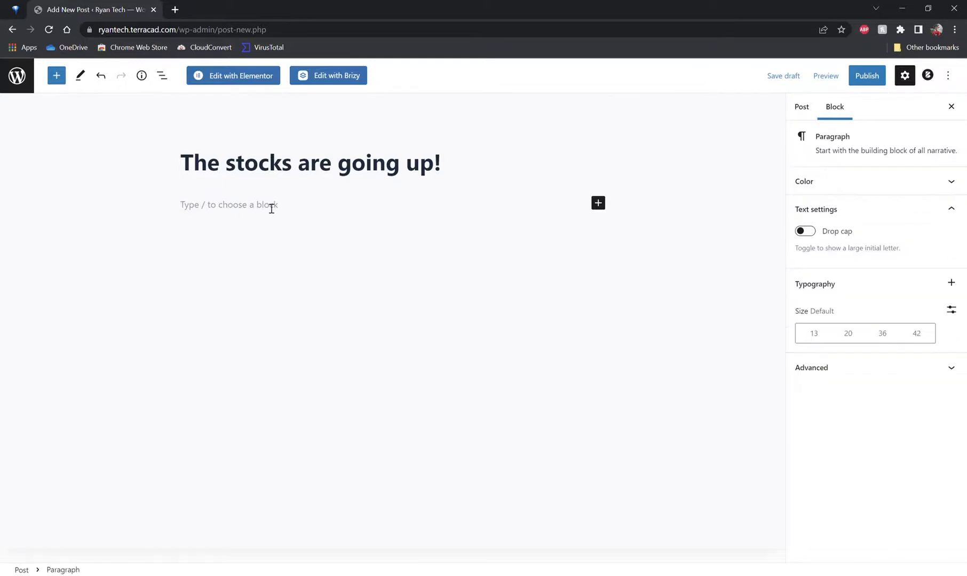
type("At may 14 the stocks went up!")
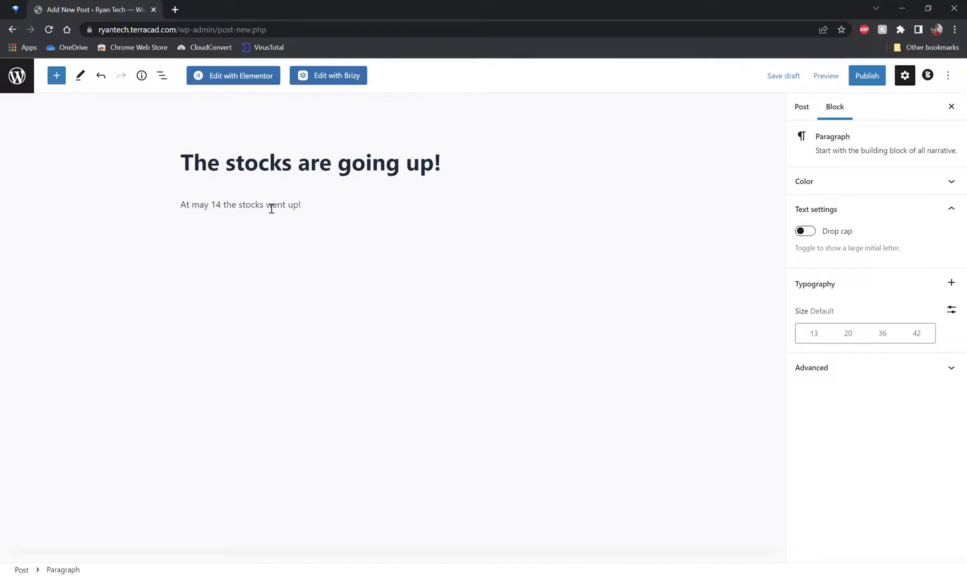
left_click(18, 79)
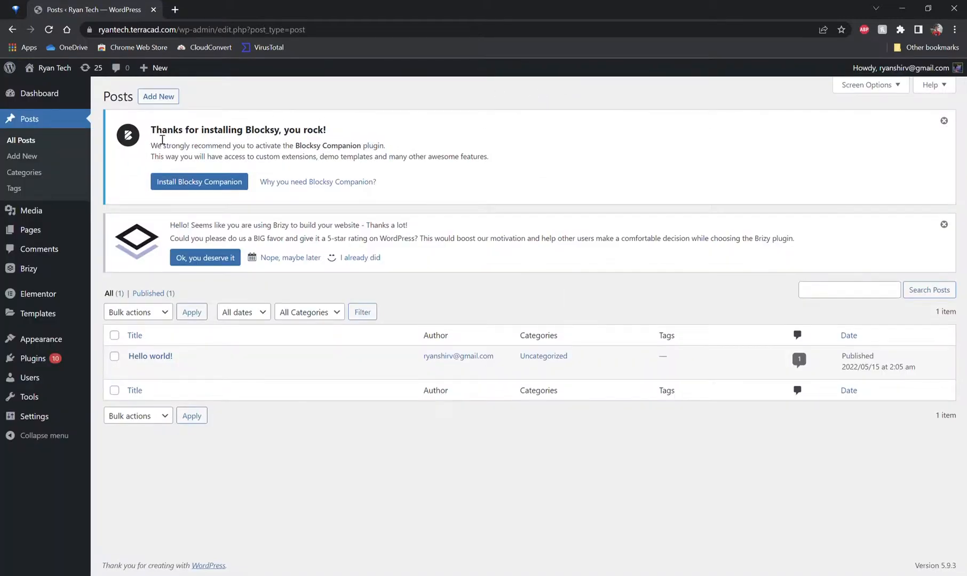
Step: Visit the site's front end and return to the dashboard
left_click(42, 83)
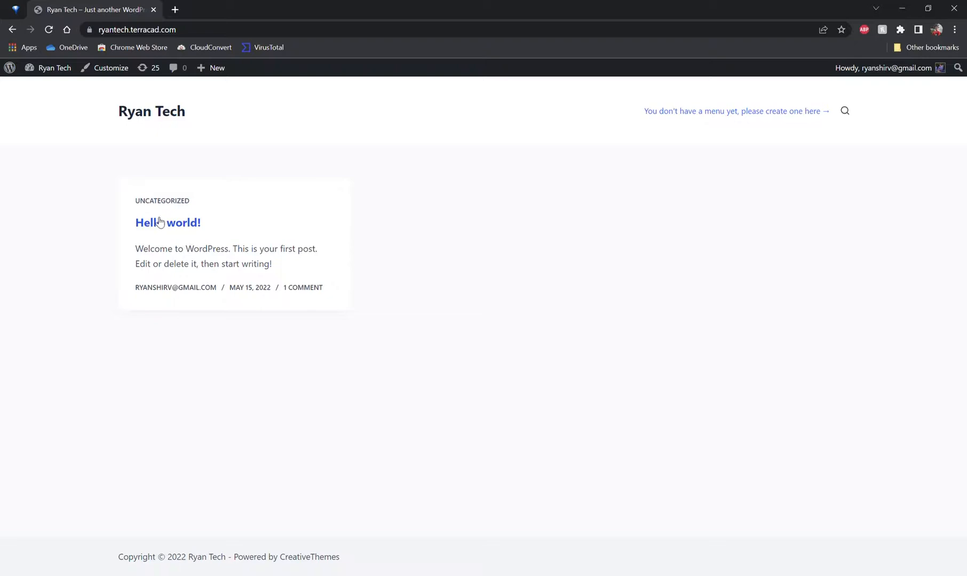
left_click(51, 73)
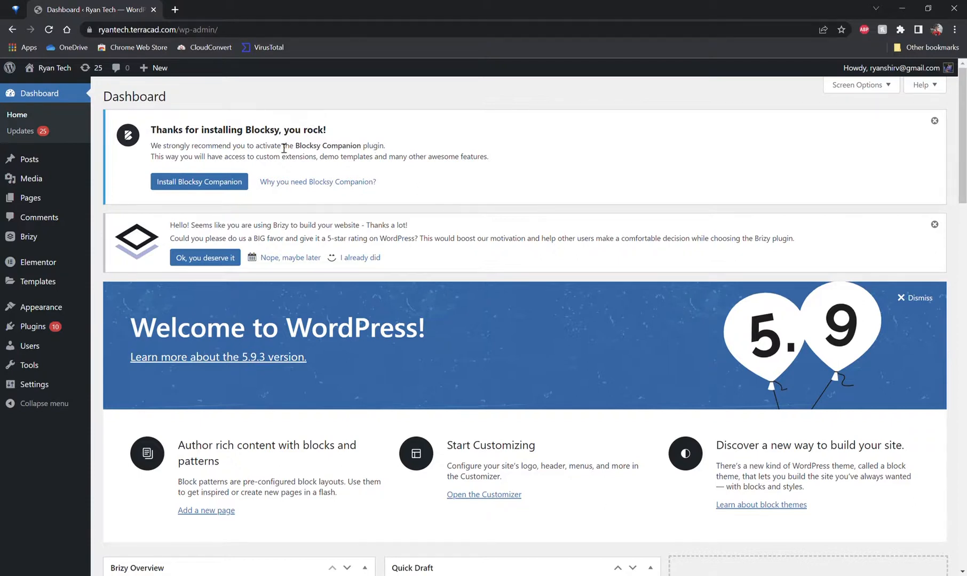
Step: Open the tech.terracad.com site and scroll through its homepage
left_click(675, 32)
type("tech")
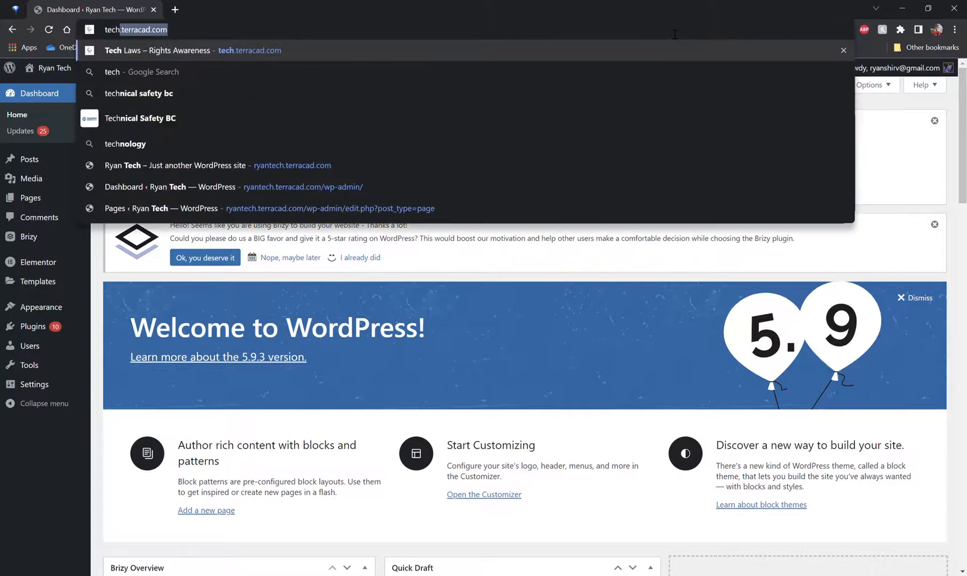
key("Return")
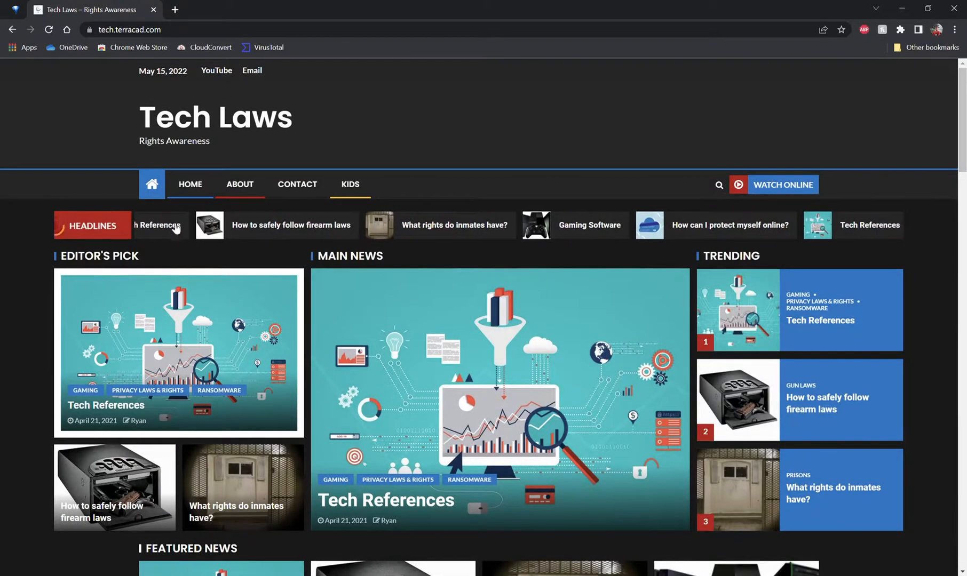
scroll(22, 241, "down", 3)
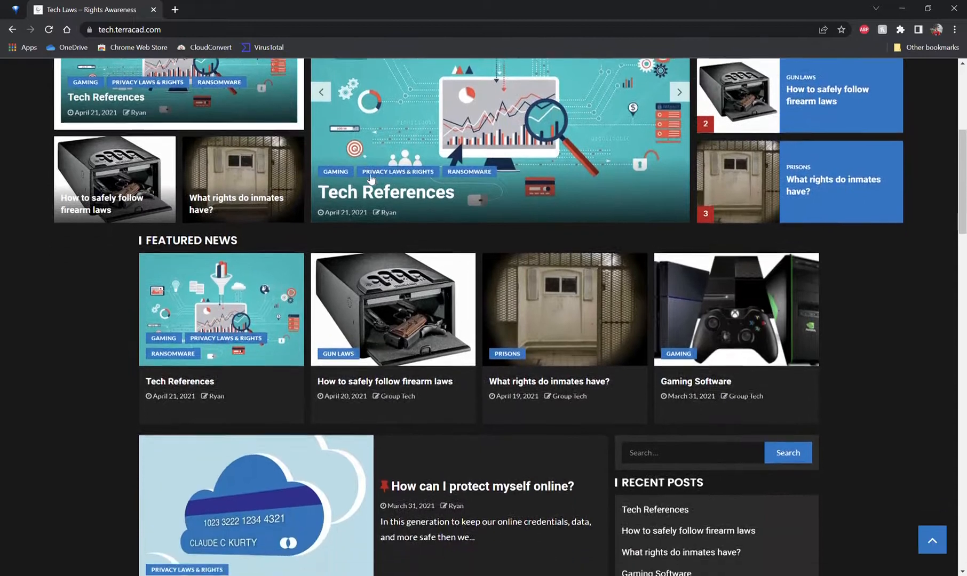
scroll(367, 173, "down", 4)
scroll(366, 174, "down", 4)
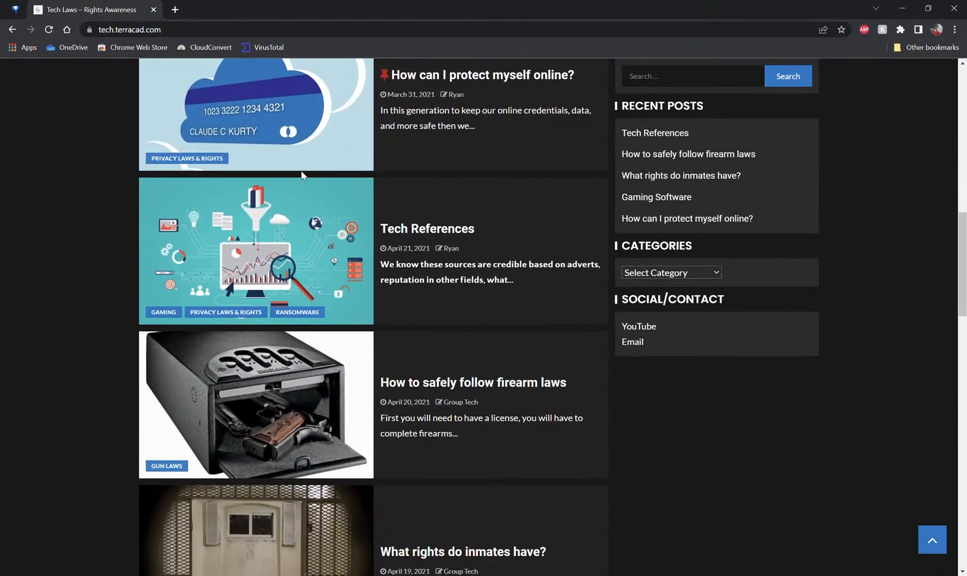
scroll(302, 175, "down", 4)
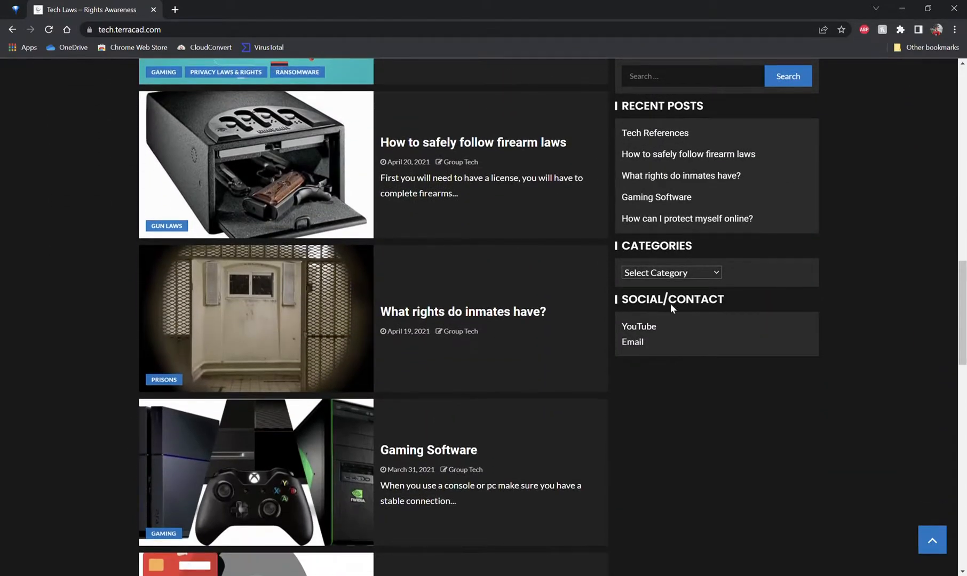
Step: Browse the Ransomware and Privacy Laws & Rights category pages on the Tech Laws site
left_click(668, 341)
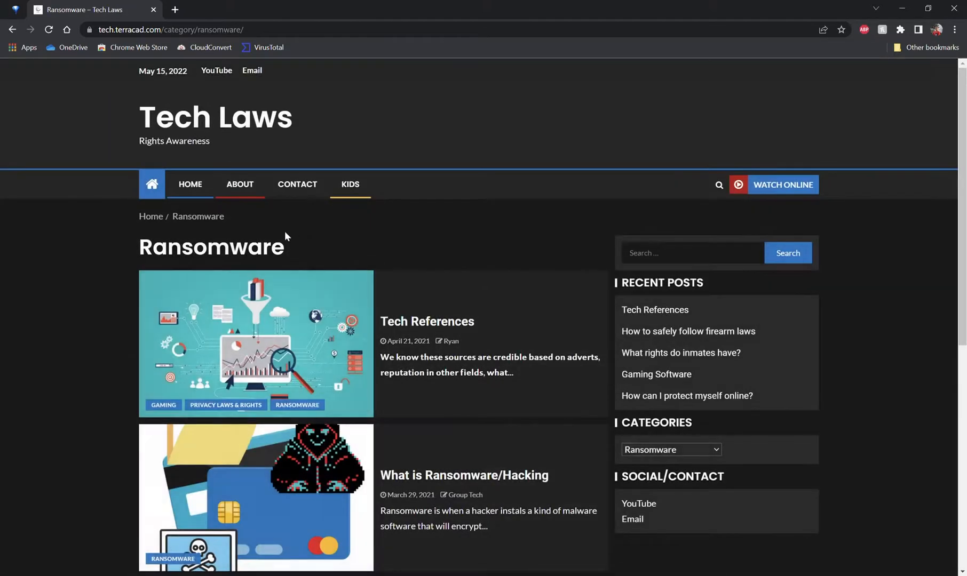
scroll(285, 233, "down", 4)
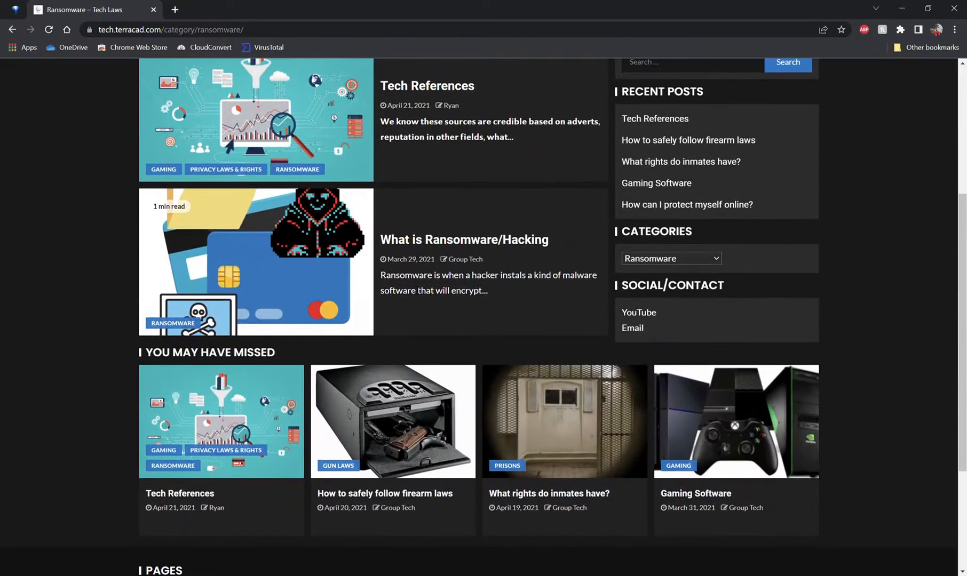
scroll(444, 293, "up", 2)
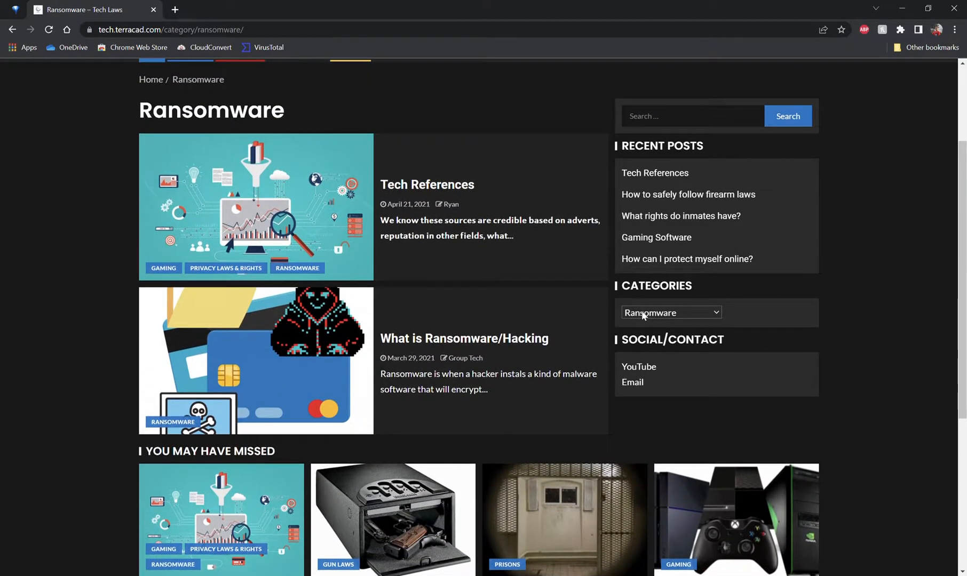
left_click(661, 373)
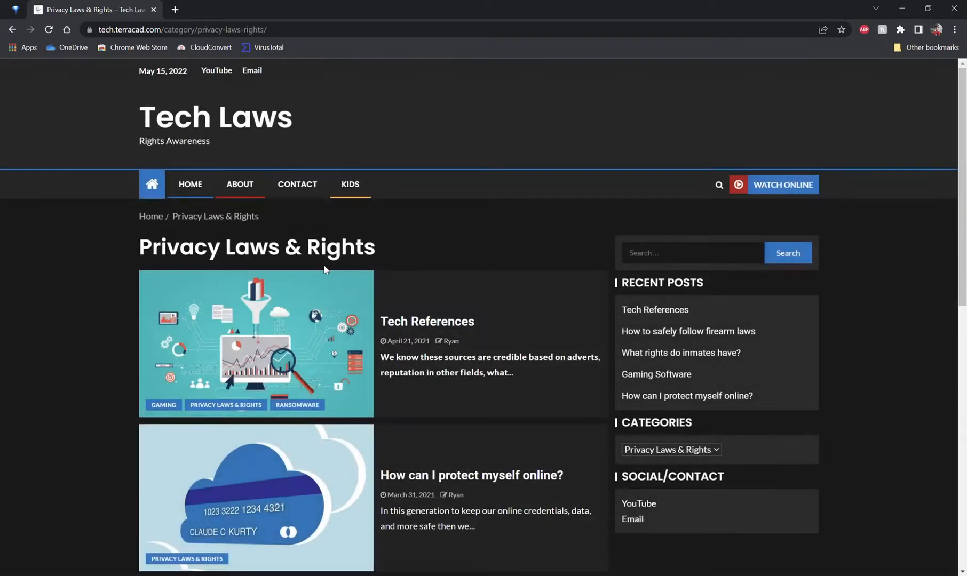
scroll(217, 214, "down", 8)
scroll(622, 140, "up", 3)
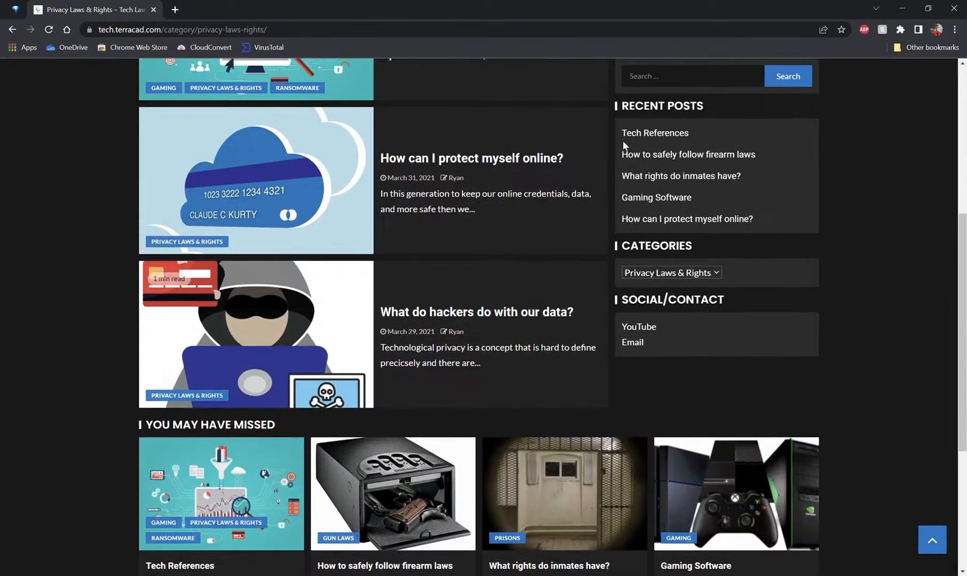
Step: Open the "How can I protect myself online?" post, read through it and inspect its date-based URL
left_click(489, 226)
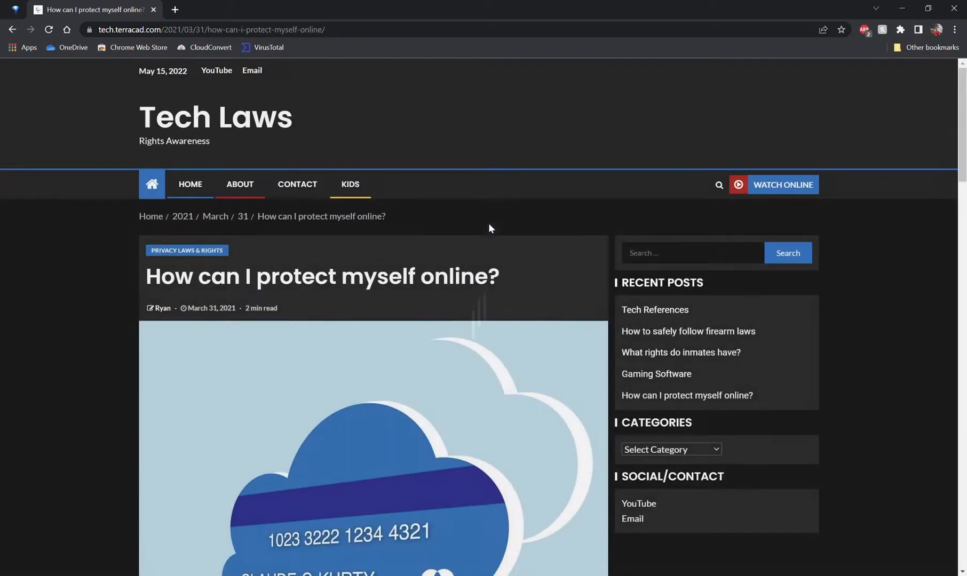
scroll(156, 195, "down", 10)
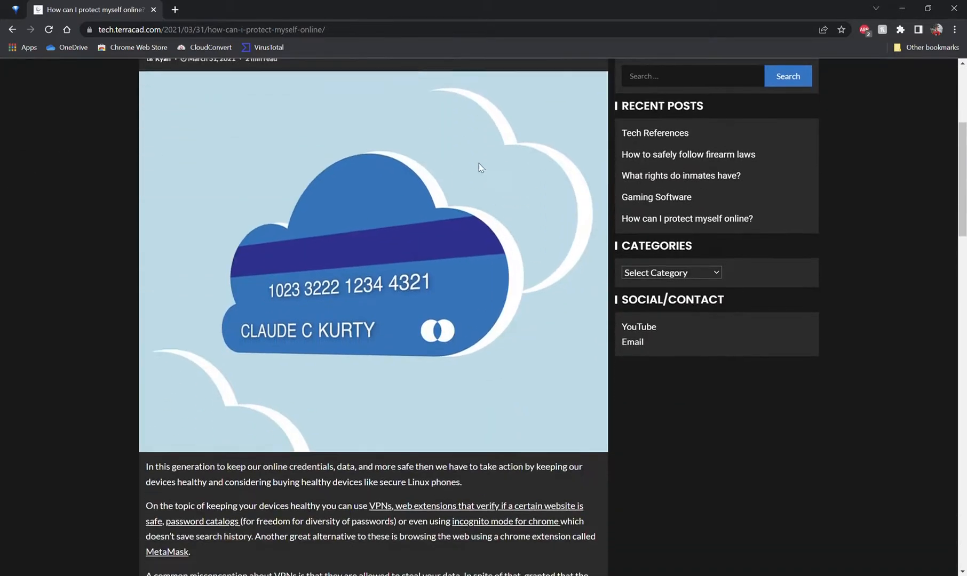
scroll(369, 270, "down", 8)
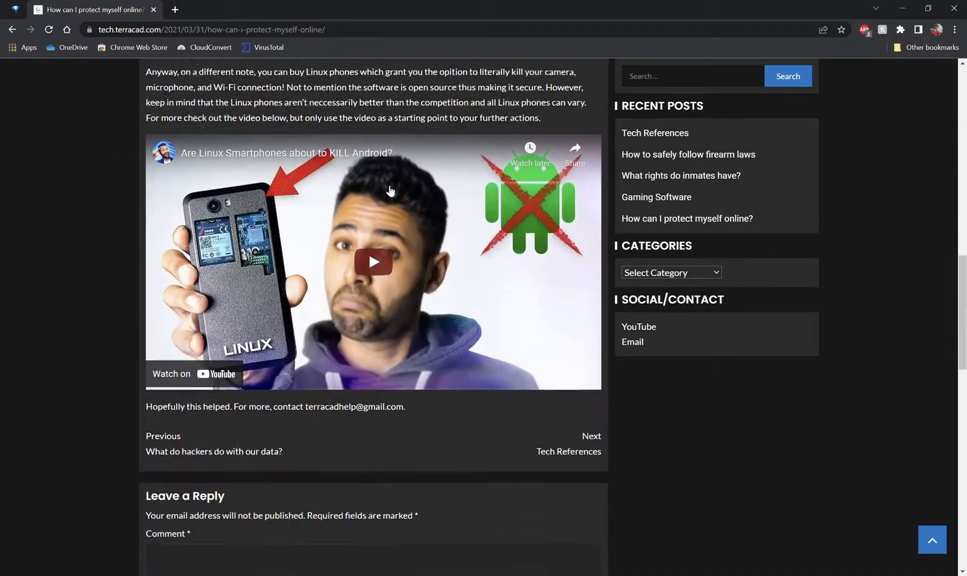
scroll(342, 176, "up", 7)
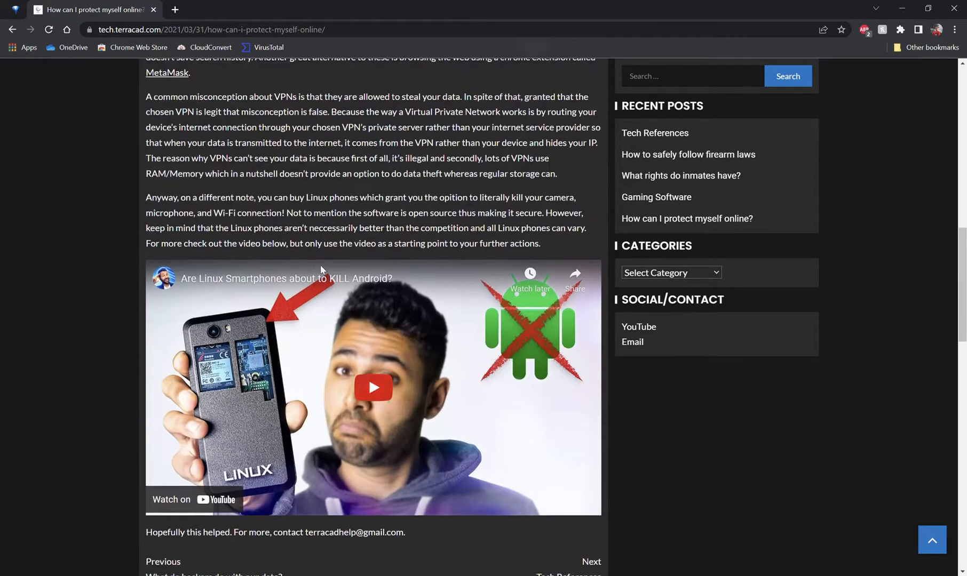
scroll(308, 245, "up", 8)
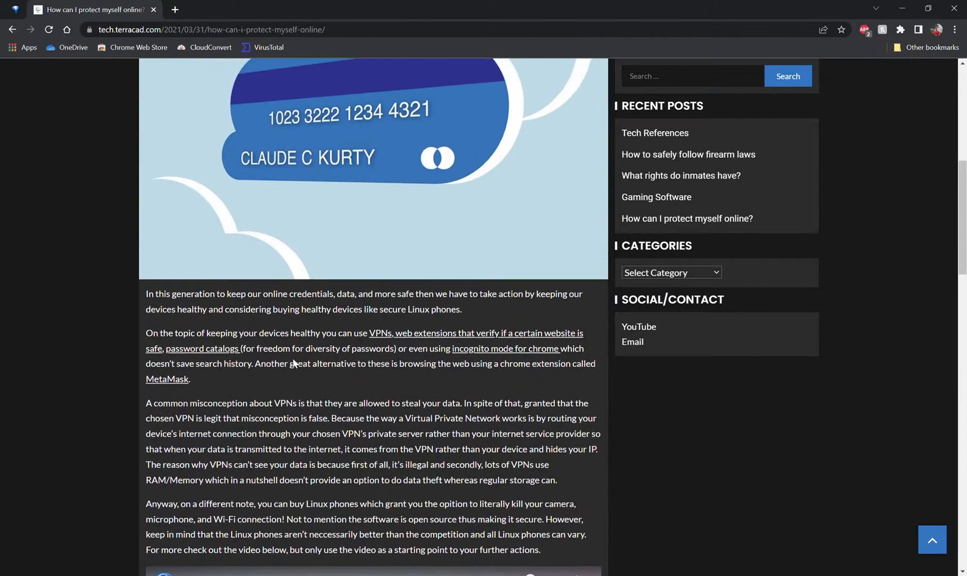
scroll(151, 341, "up", 3)
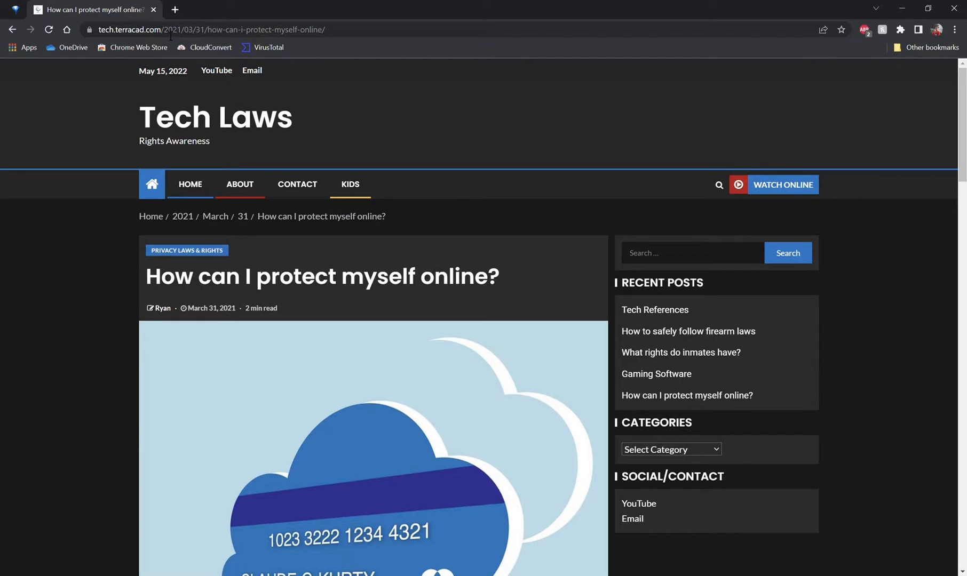
left_click_drag(165, 33, 211, 33)
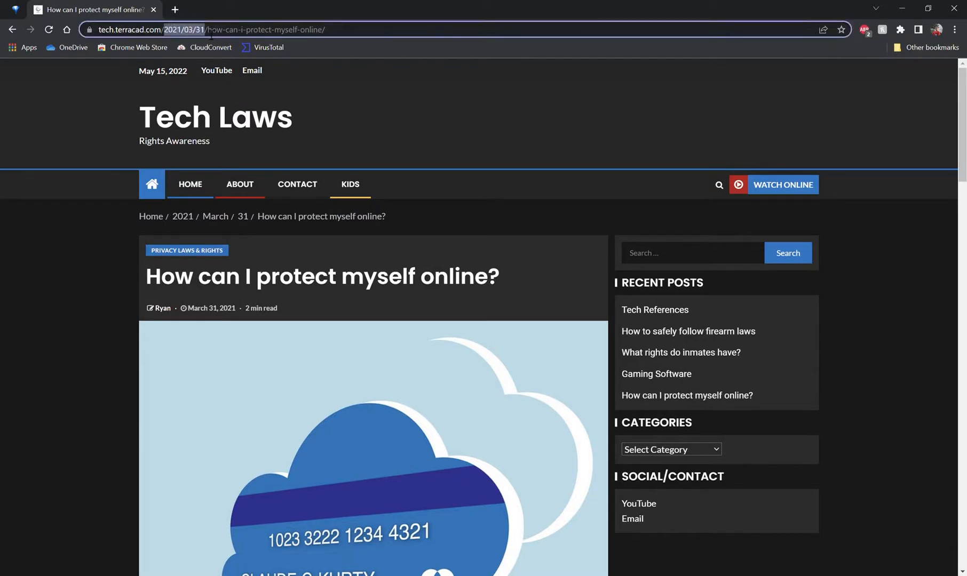
left_click_drag(377, 36, 244, 47)
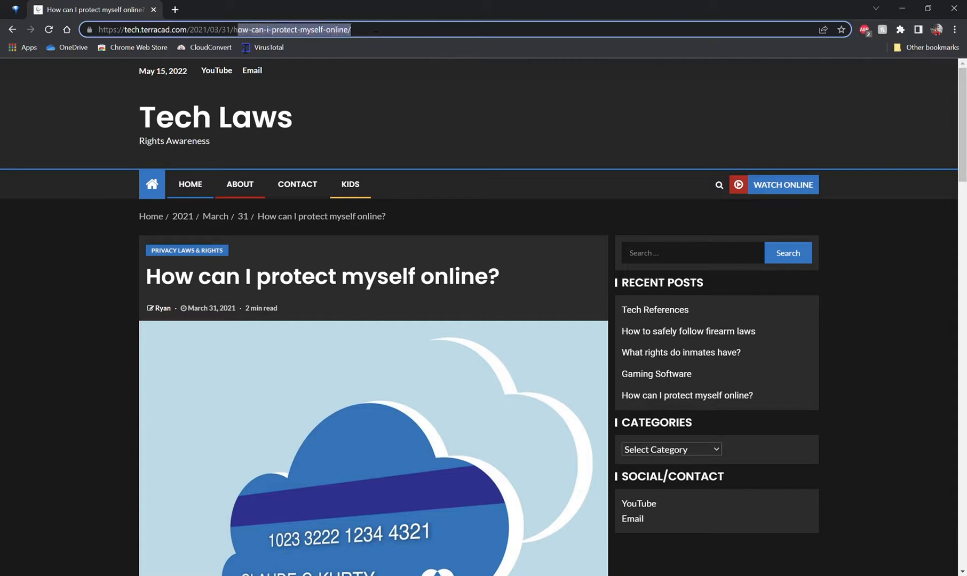
left_click(72, 193)
Step: Go back through the browser history to the WordPress Updates page
left_click(12, 30)
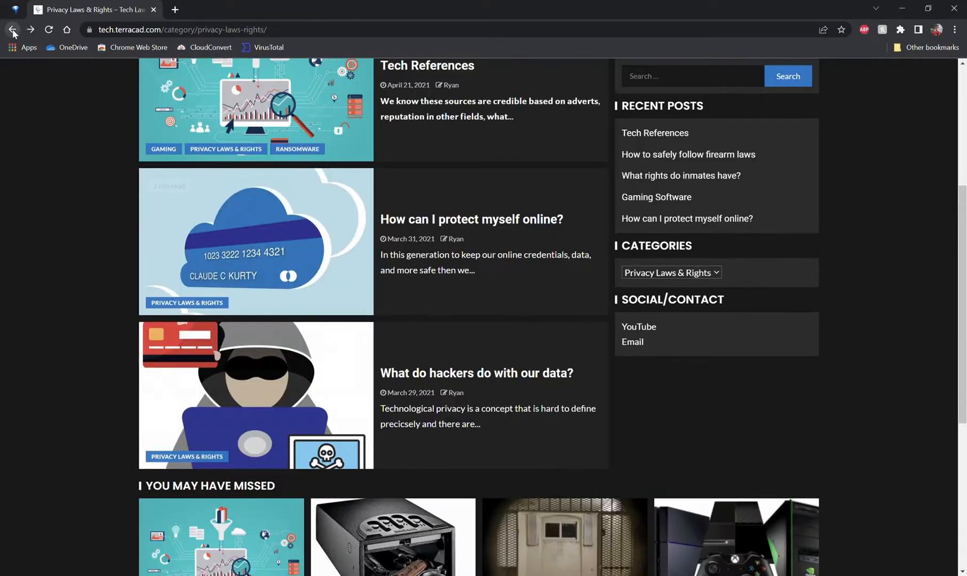
left_click(13, 30)
left_click(12, 30)
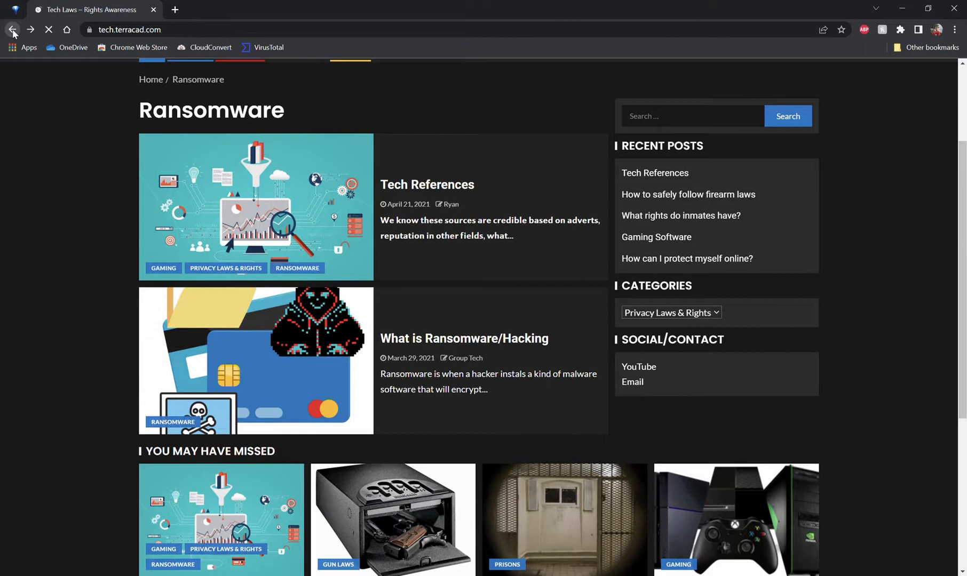
left_click(12, 30)
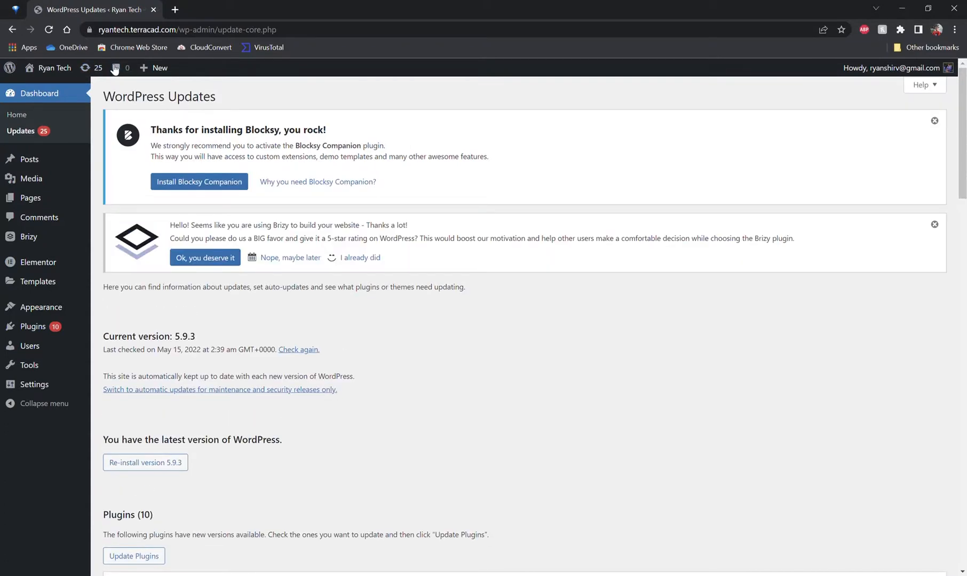
Step: Look over the list of plugins with available updates on the Updates page
scroll(277, 168, "down", 4)
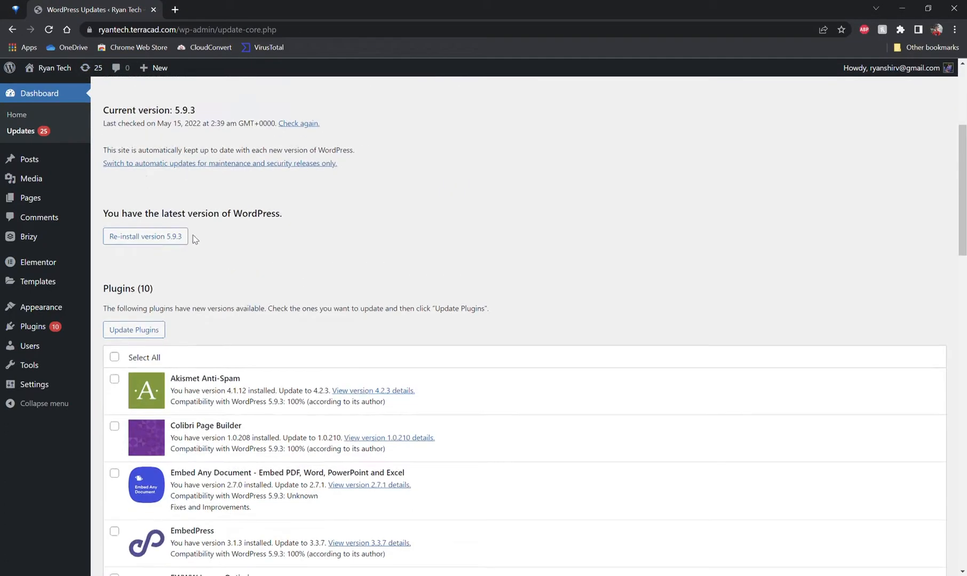
scroll(191, 238, "down", 7)
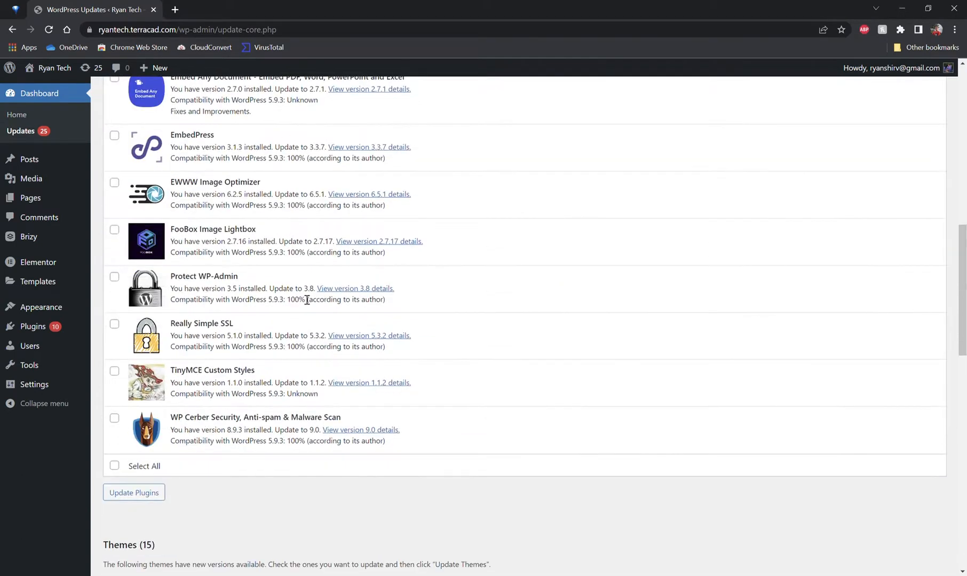
scroll(256, 291, "up", 4)
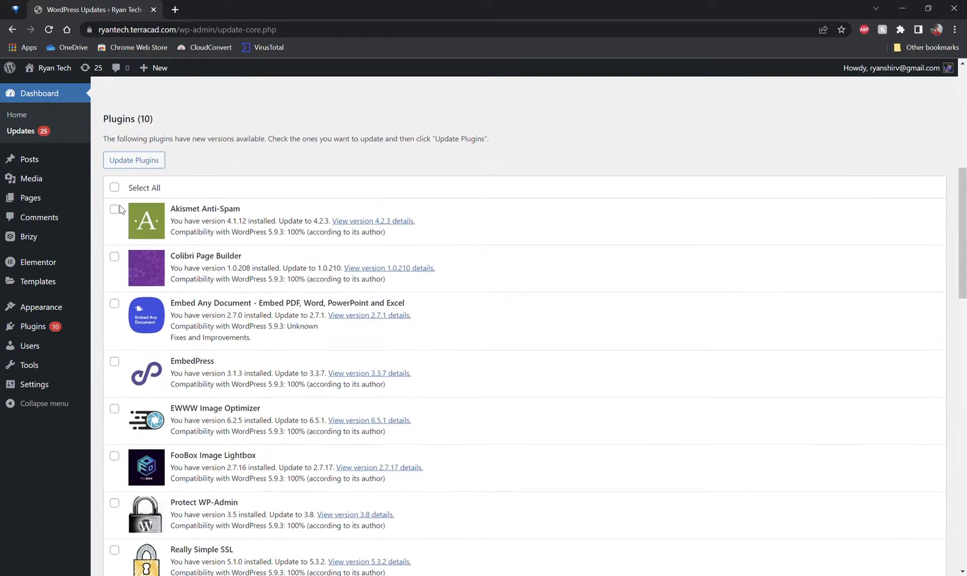
left_click(114, 187)
left_click(115, 188)
Step: Open a new incognito browser window
key("ctrl+shift+n")
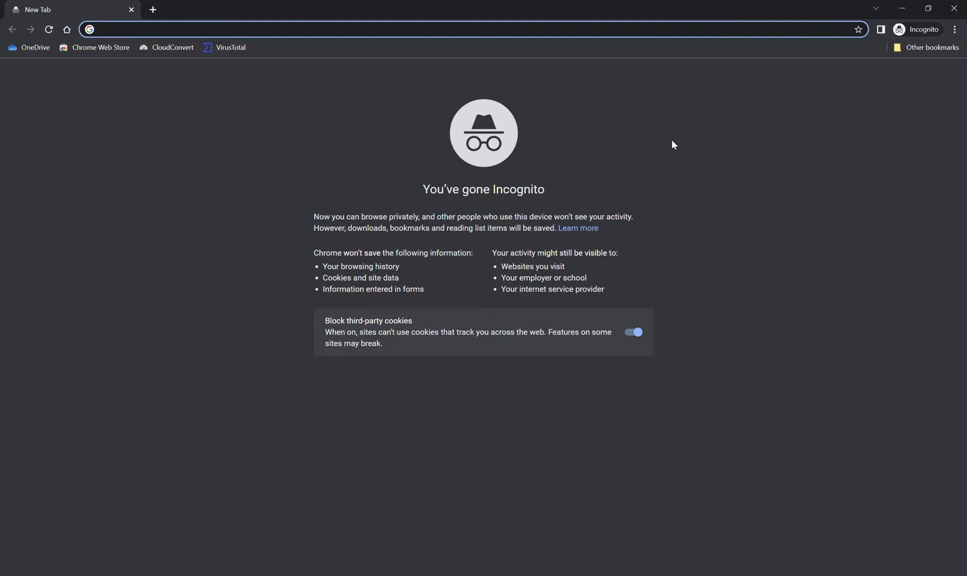
Step: Visit webbednet.com in the incognito window and scroll through the public homepage
type("webbednet.com")
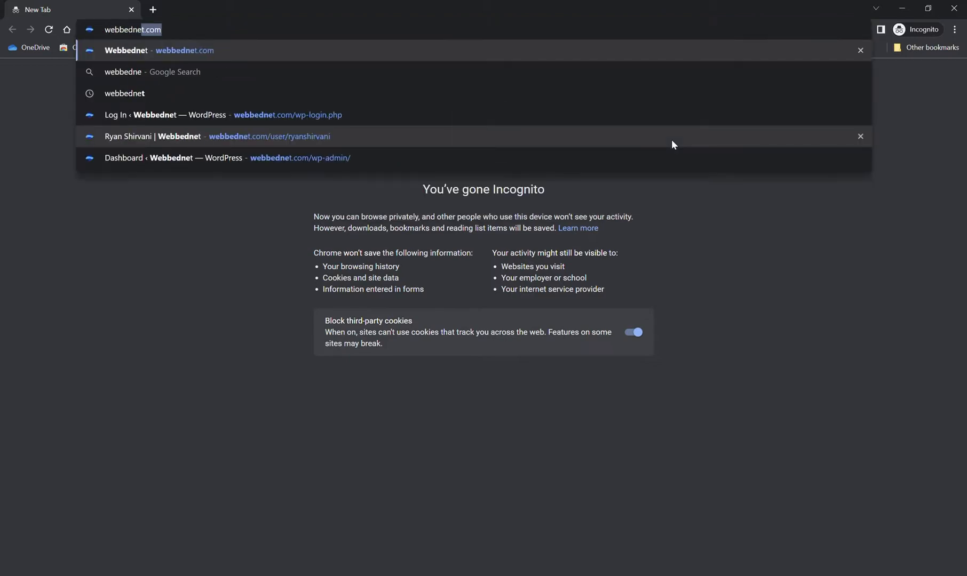
key("Return")
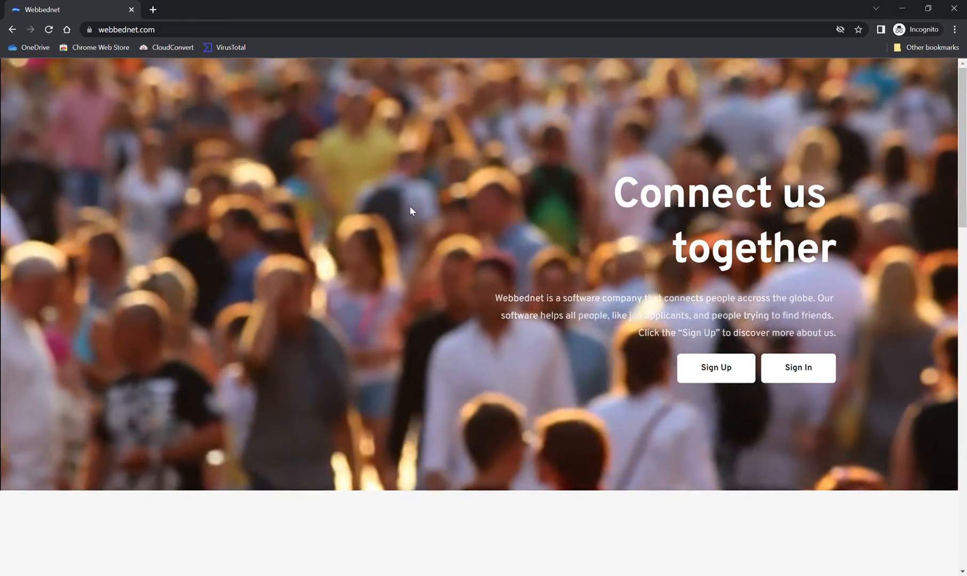
scroll(411, 211, "down", 3)
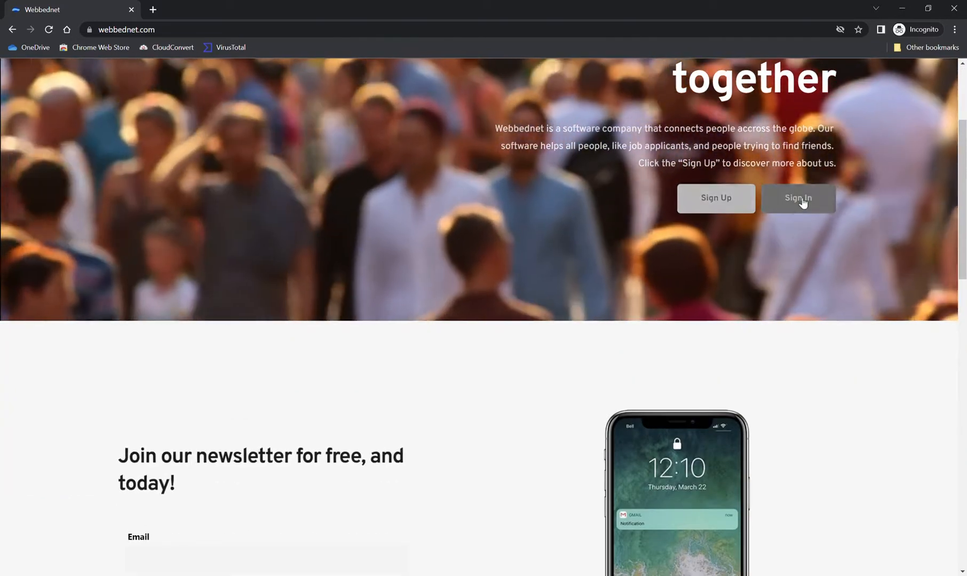
scroll(382, 223, "down", 5)
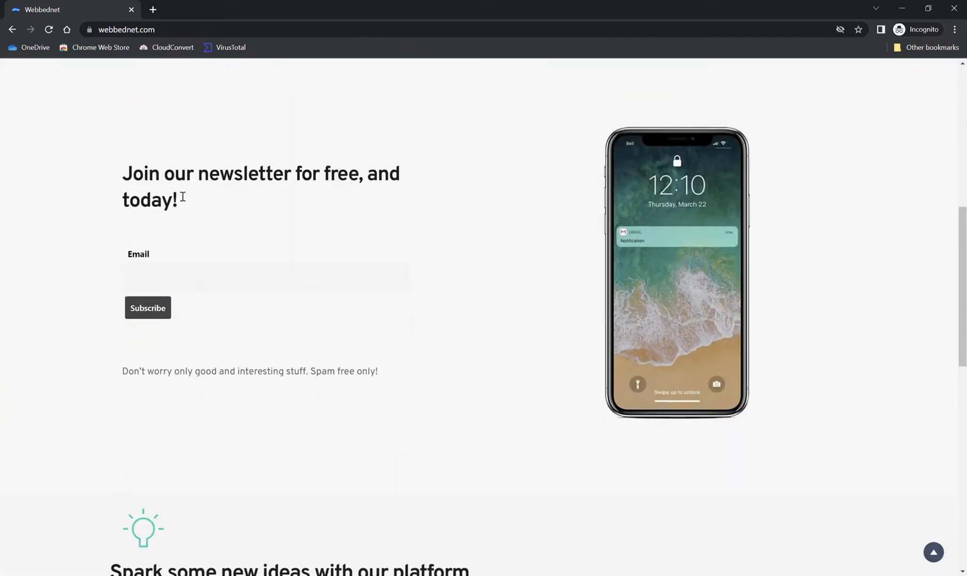
scroll(199, 209, "down", 8)
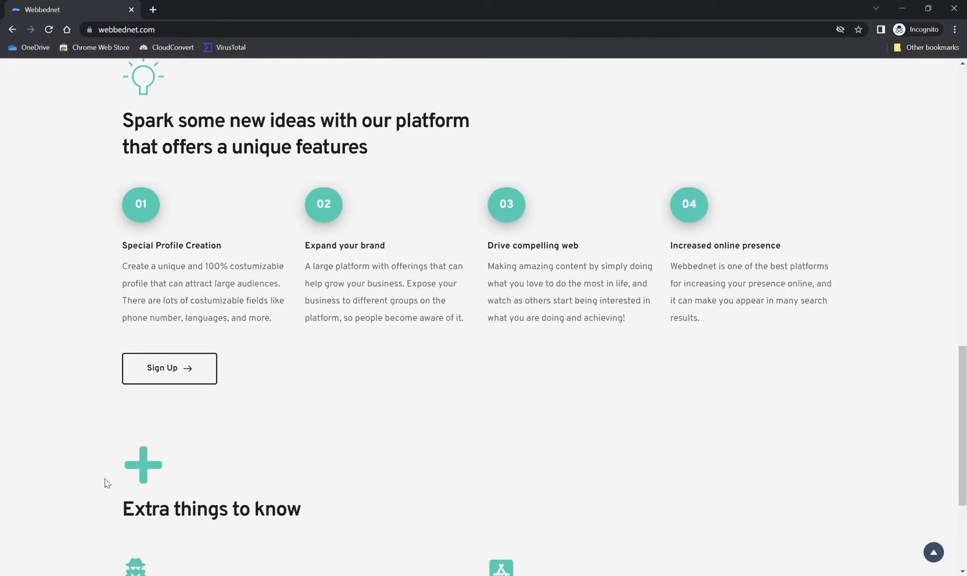
scroll(202, 432, "down", 4)
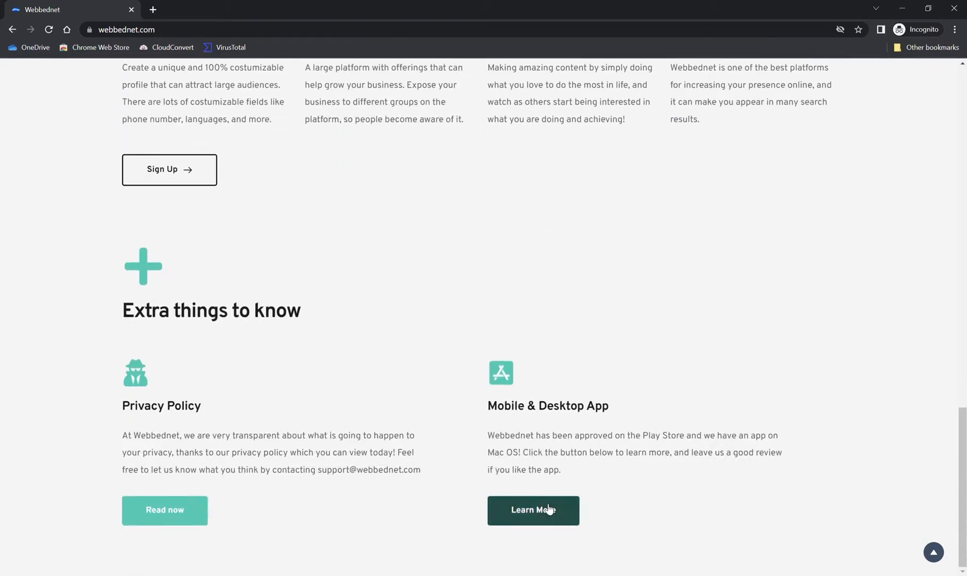
Step: Open the Mobile & Desktop App "Learn More" link and look through the install page
left_click(515, 510)
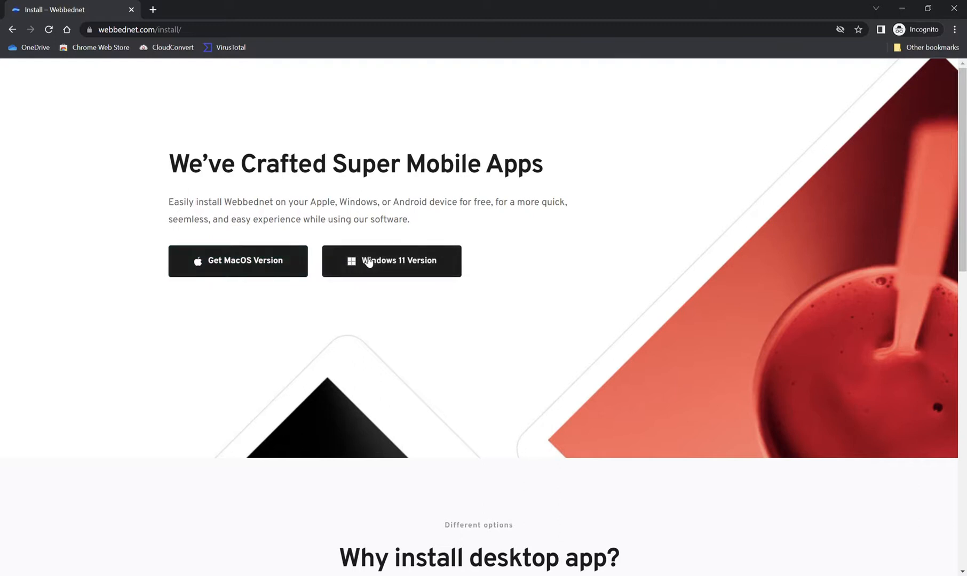
scroll(308, 319, "down", 10)
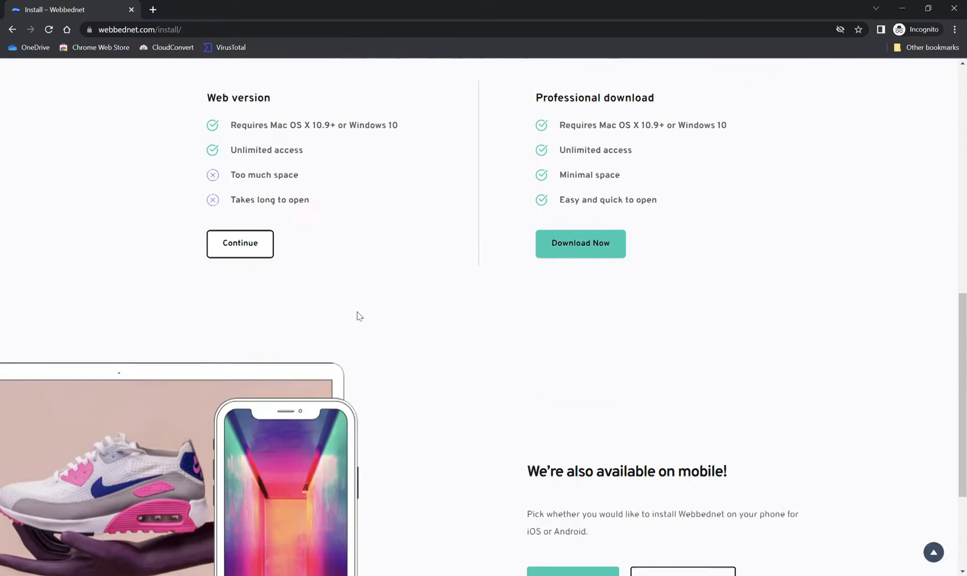
scroll(352, 318, "down", 2)
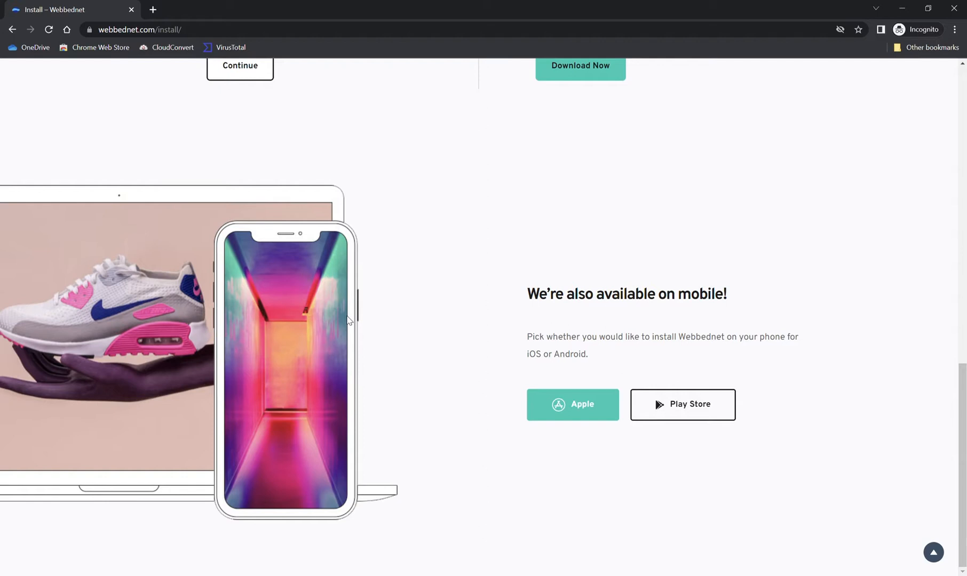
scroll(352, 319, "up", 7)
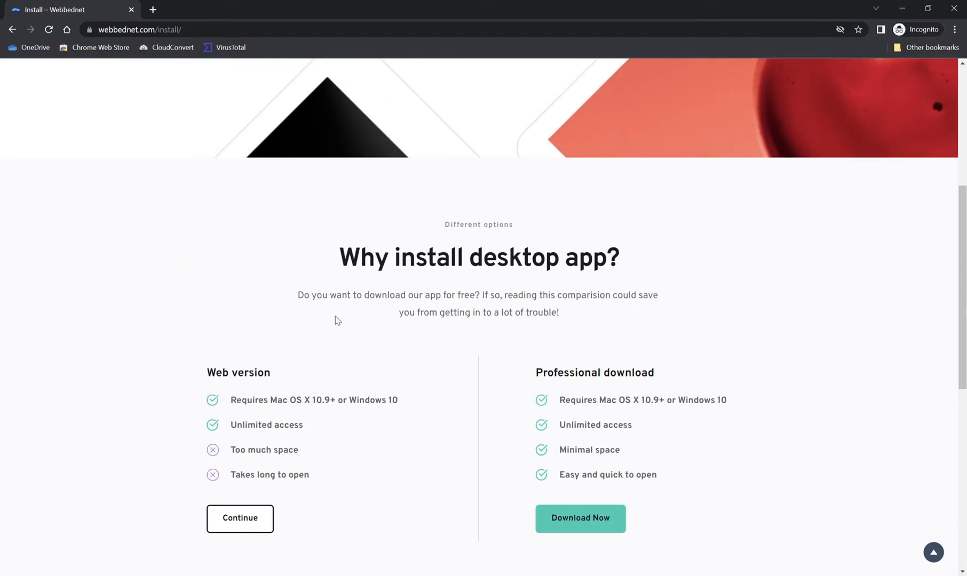
left_click(935, 554)
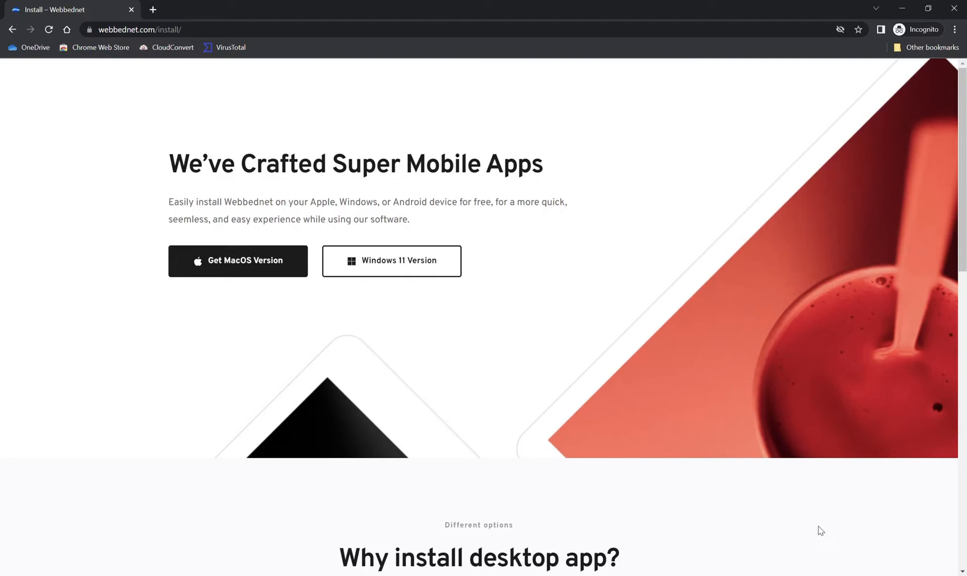
scroll(549, 438, "down", 5)
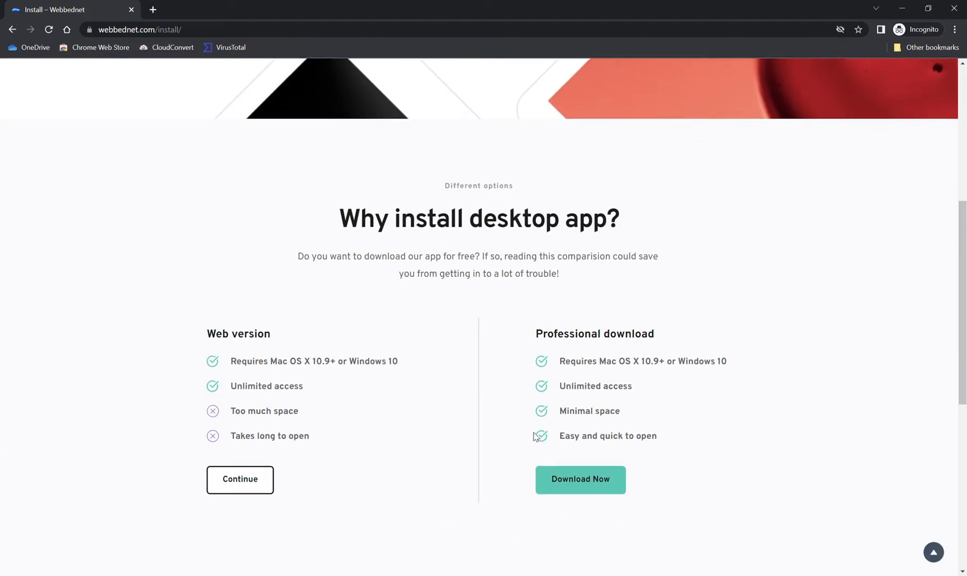